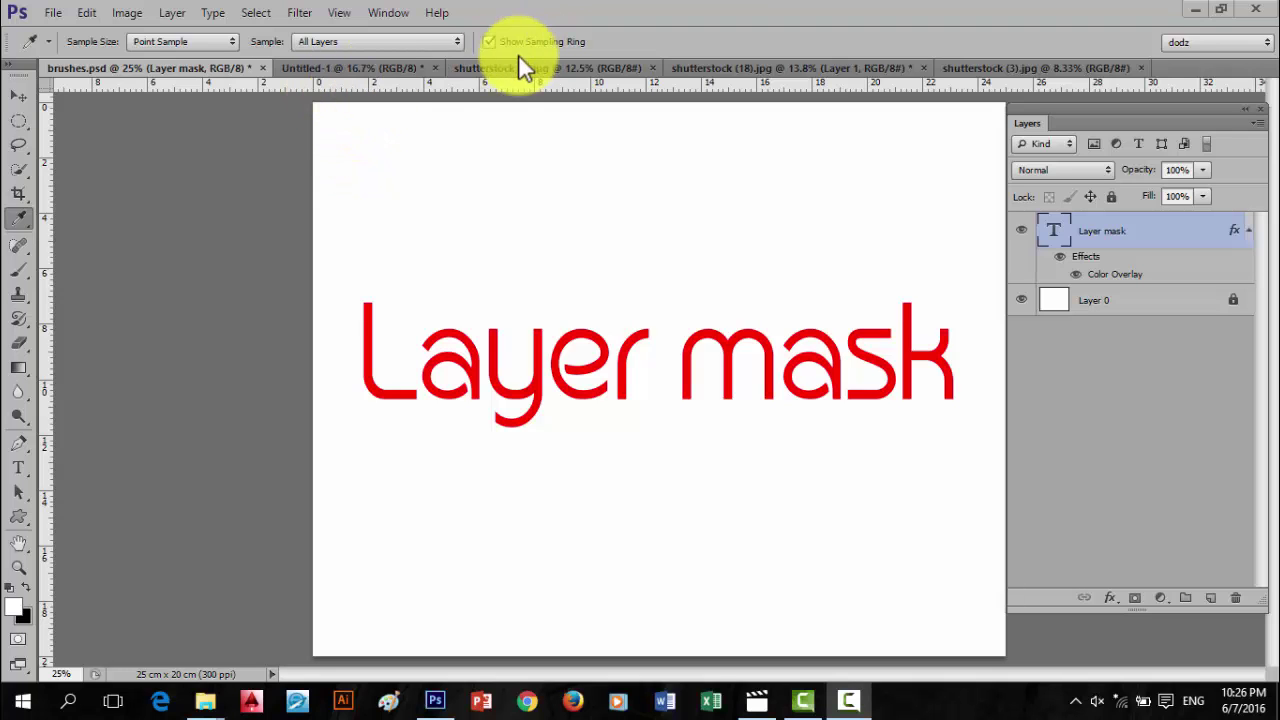
- Examine the finished poster in Untitled-1 and its masked layers, and look at the Brush and Gradient tools
{"action": "left_click", "coordinate": [494, 68]}
{"action": "left_click", "coordinate": [391, 67]}
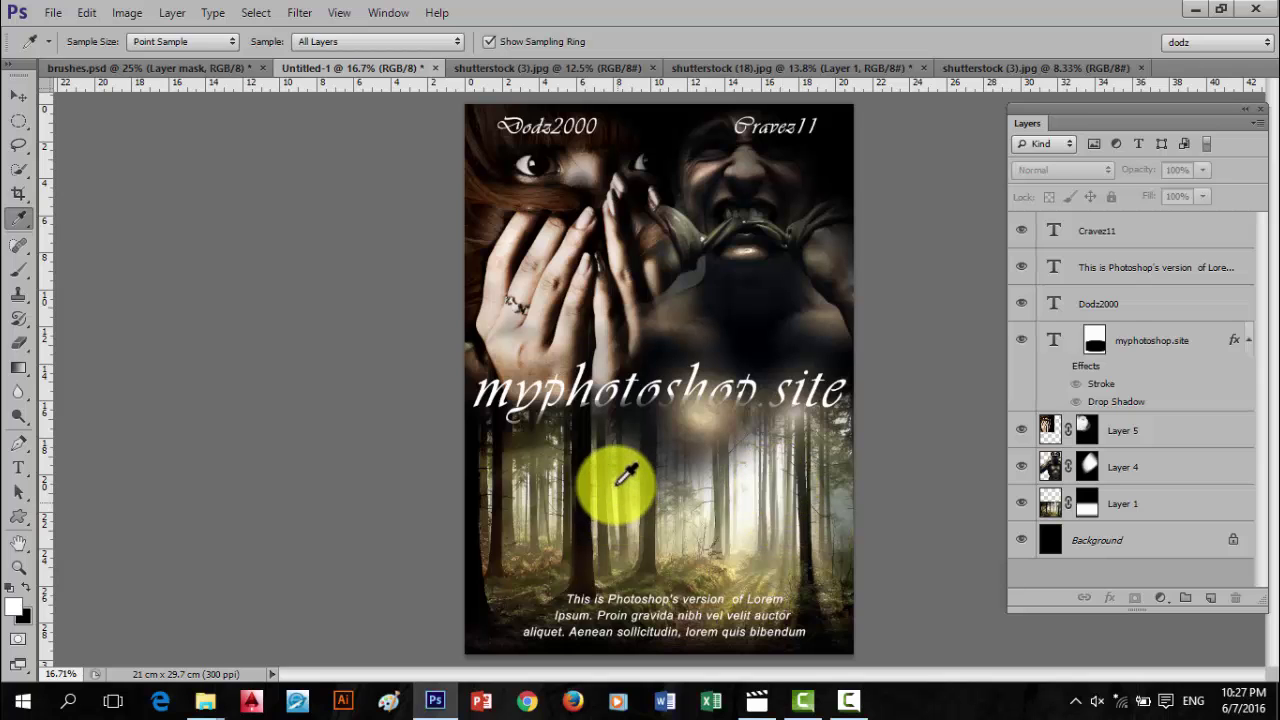
{"action": "left_click", "coordinate": [209, 66]}
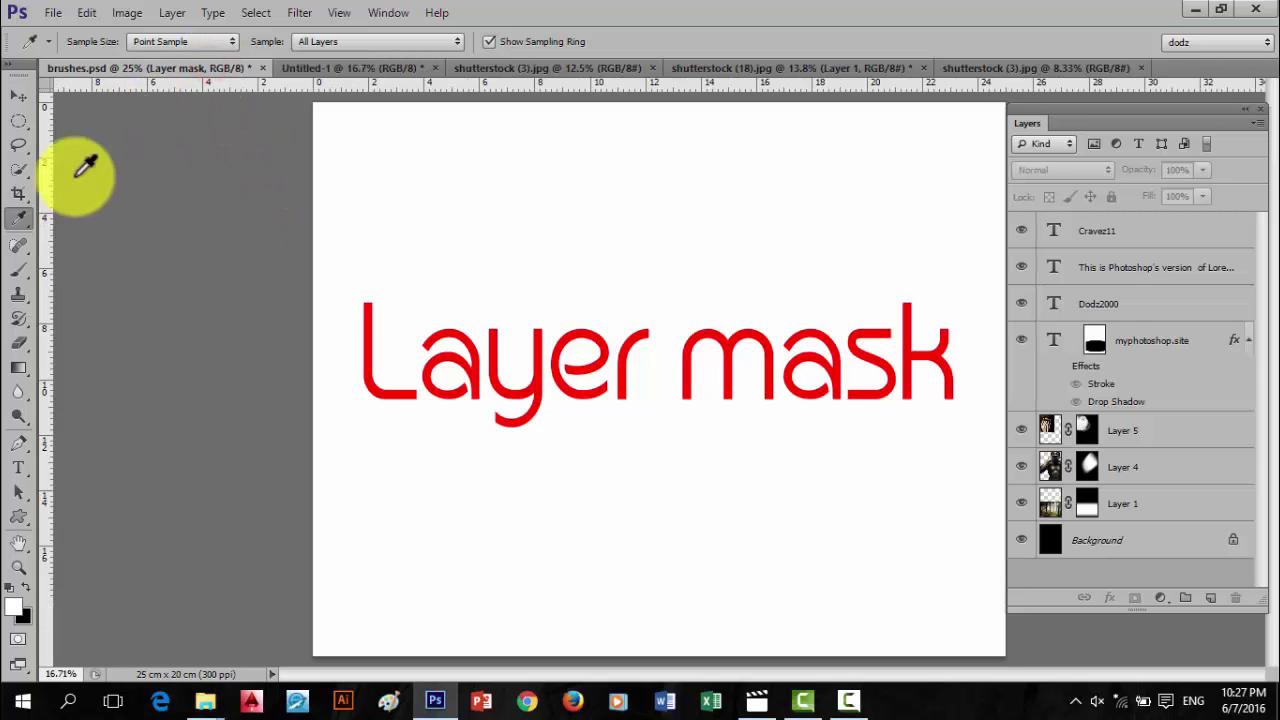
{"action": "left_click", "coordinate": [21, 273]}
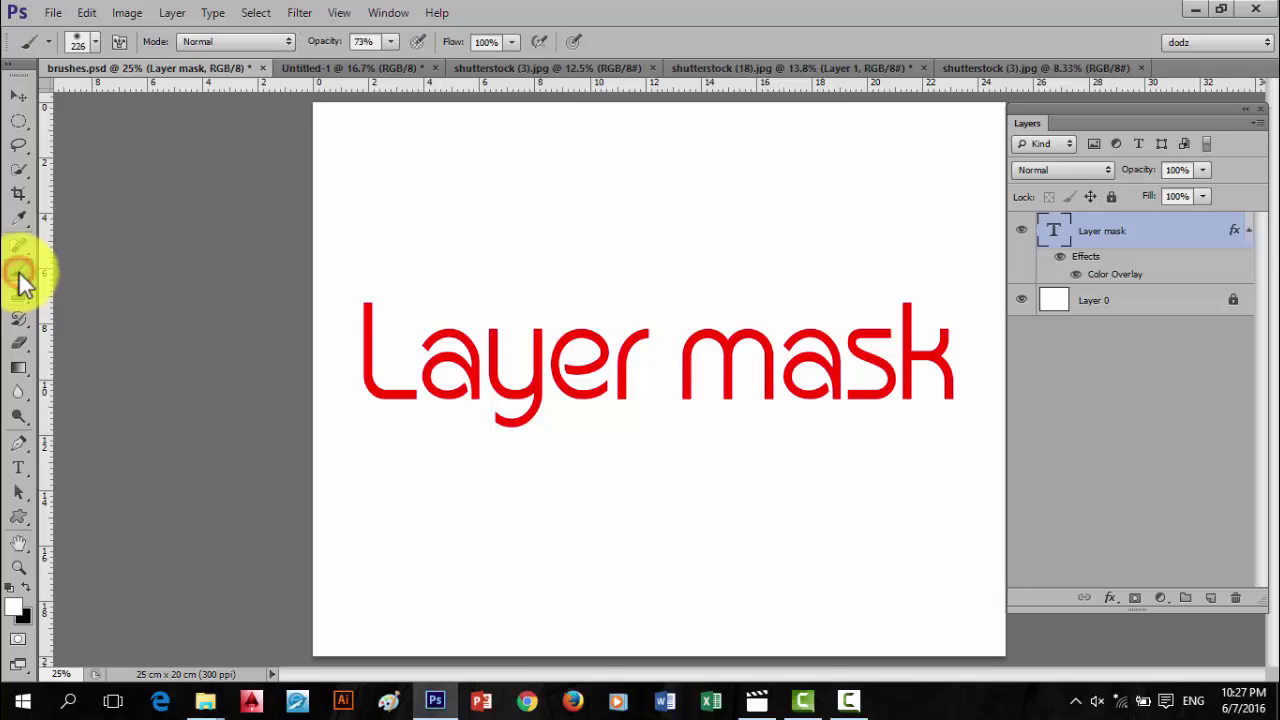
{"action": "left_click", "coordinate": [20, 370]}
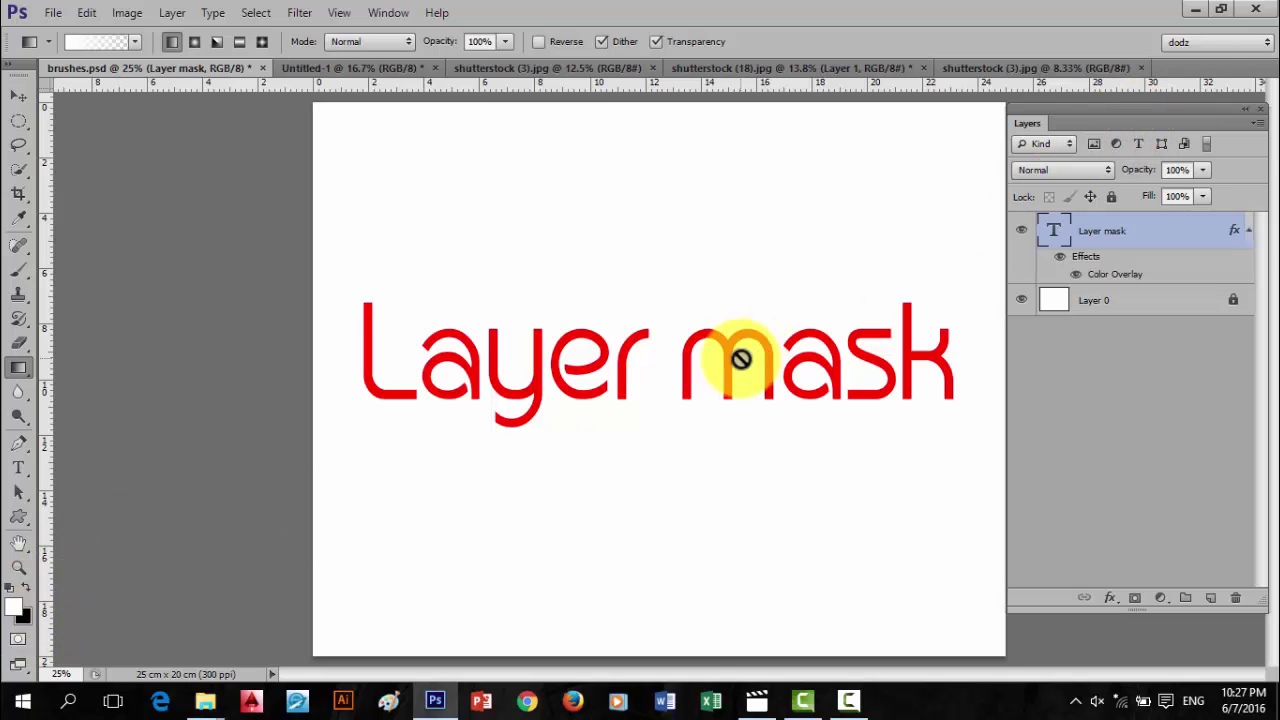
{"action": "left_click", "coordinate": [355, 67]}
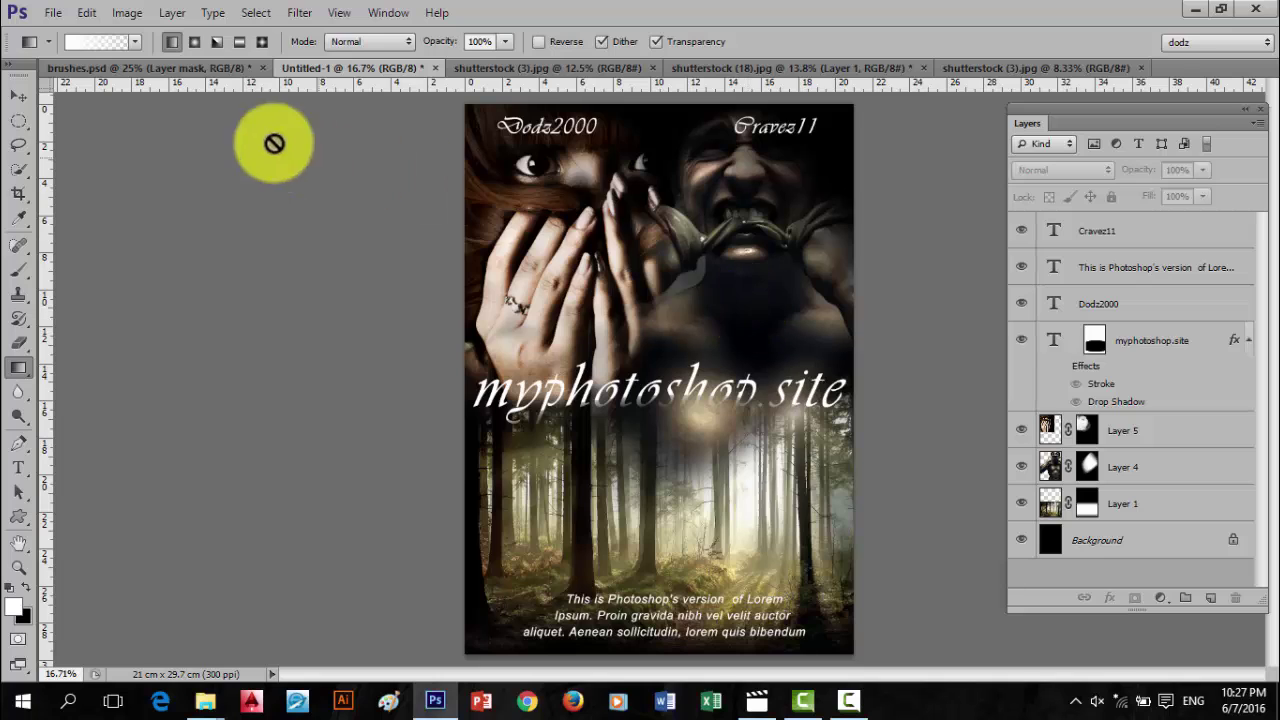
{"action": "left_click", "coordinate": [212, 67]}
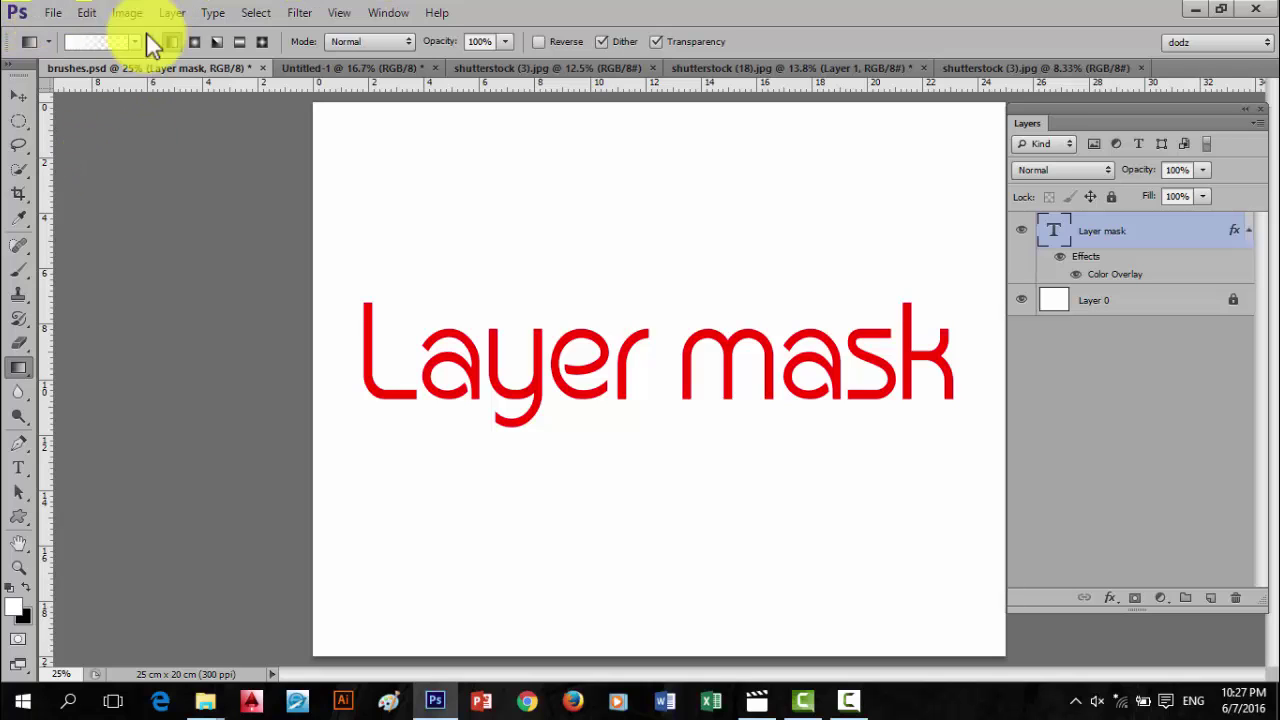
- Create a new white A4 document from the International Paper preset at 300 pixels/inch in RGB Color
{"action": "left_click", "coordinate": [52, 13]}
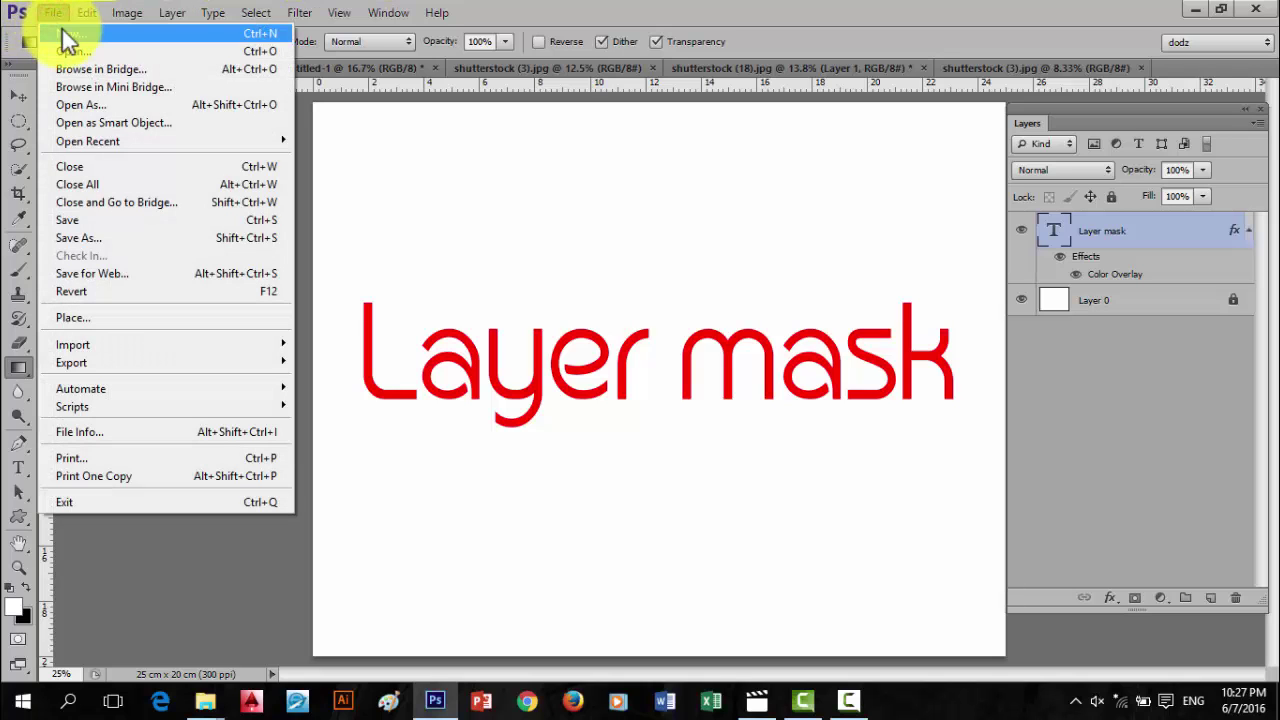
{"action": "left_click", "coordinate": [63, 33]}
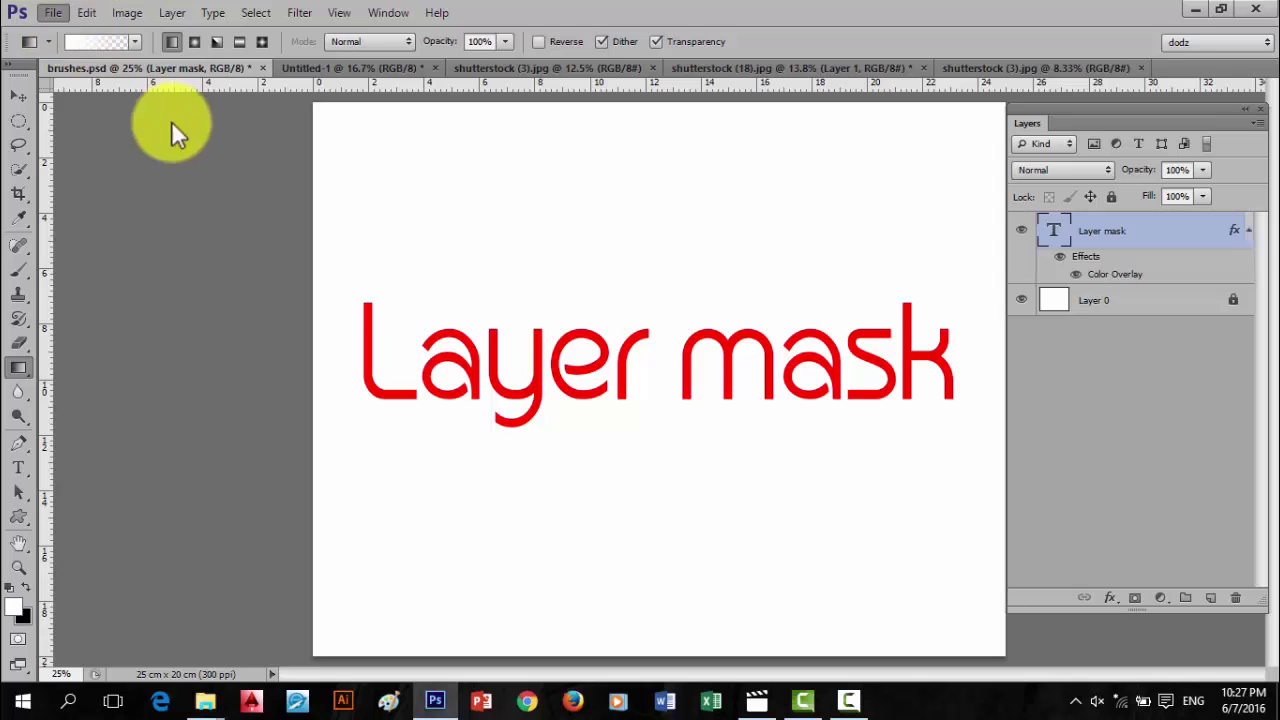
{"action": "left_click", "coordinate": [651, 187]}
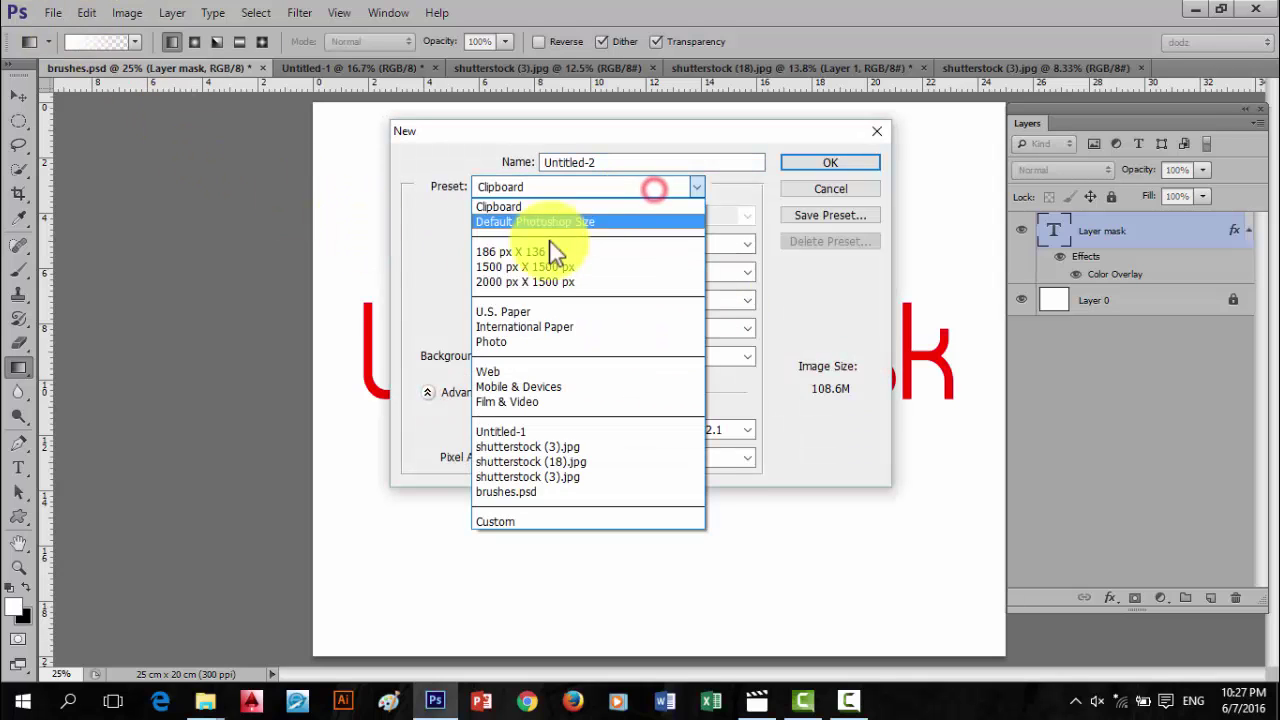
{"action": "left_click", "coordinate": [525, 328]}
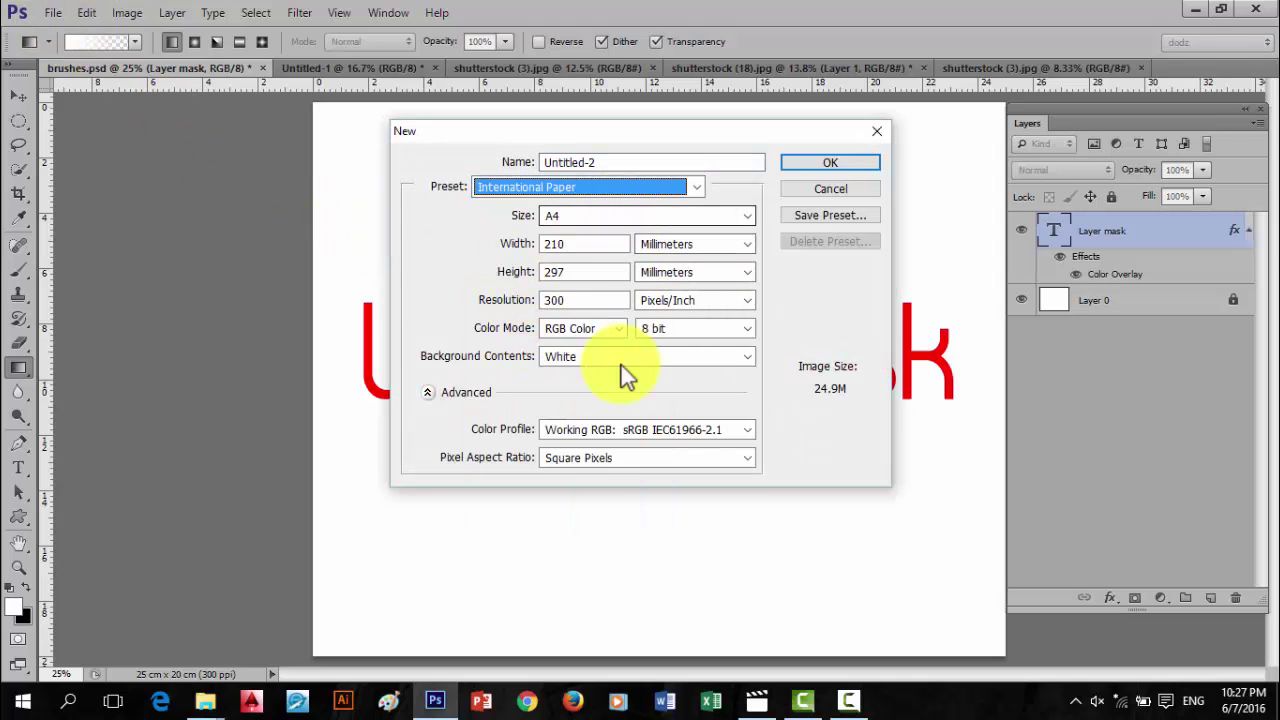
{"action": "left_click", "coordinate": [829, 165]}
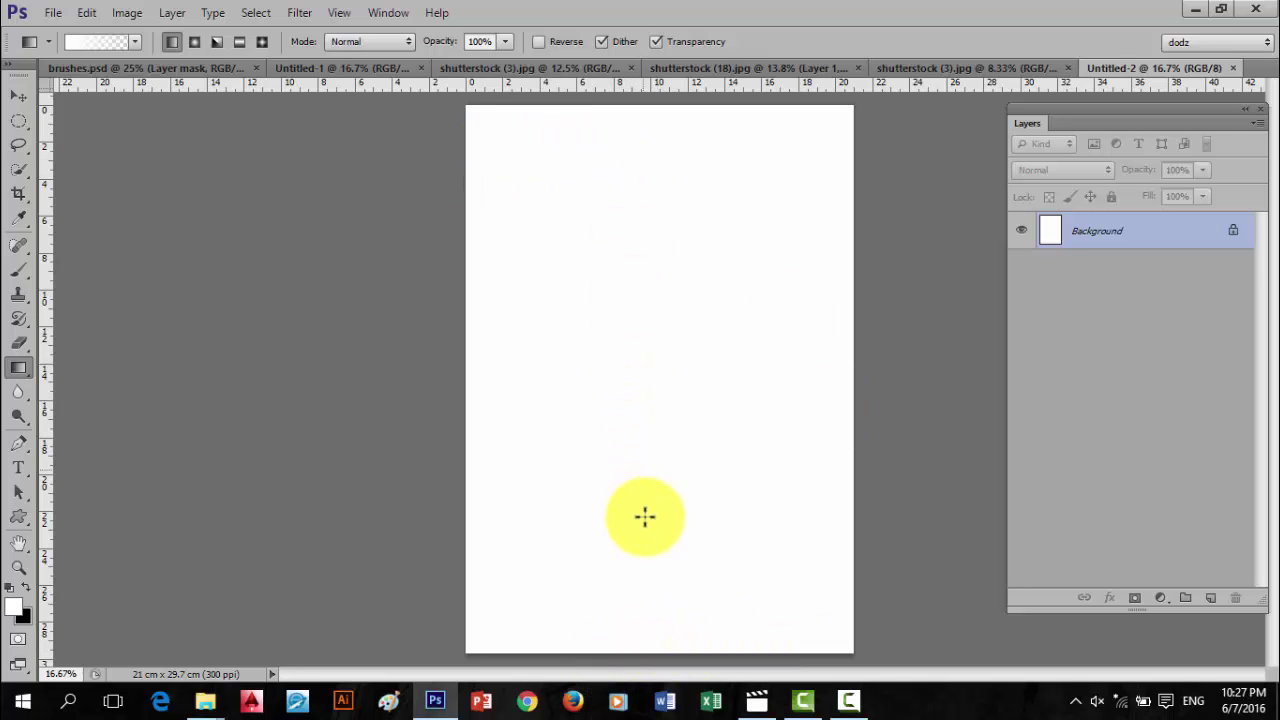
- Compare the blank page with the finished poster, and fill the new document's Background layer with black
{"action": "left_click", "coordinate": [380, 68]}
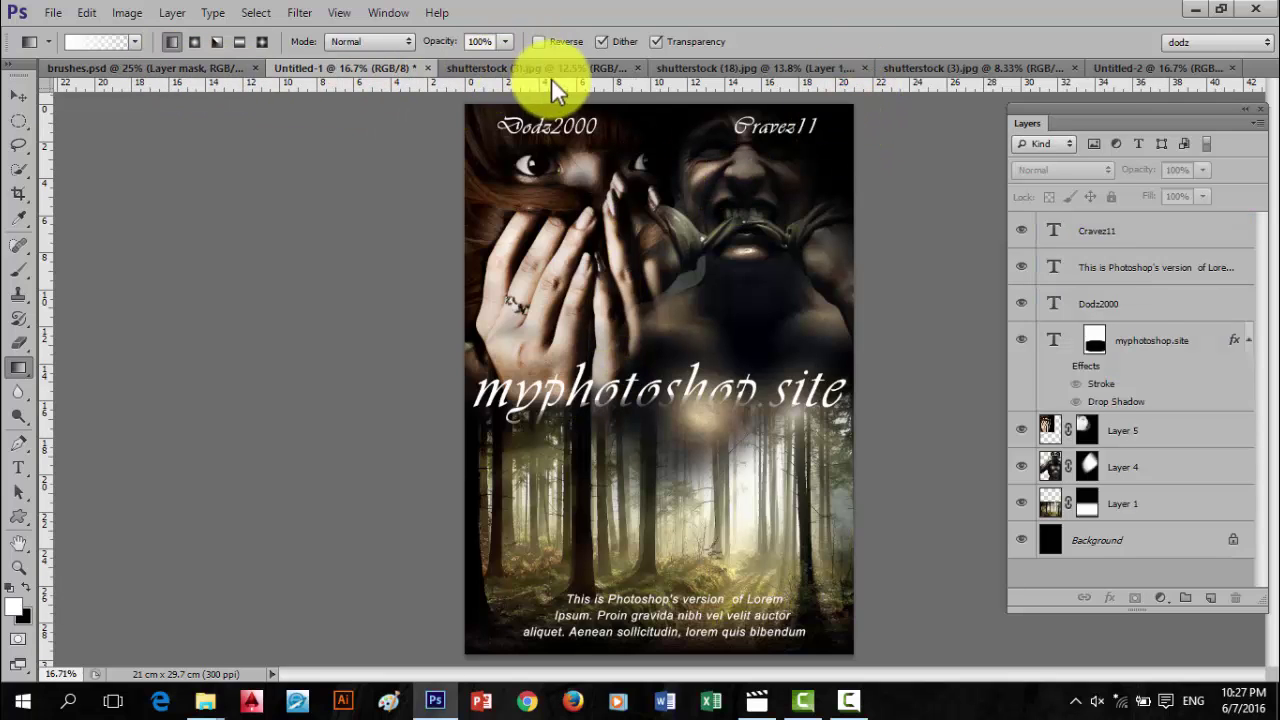
{"action": "left_click", "coordinate": [1133, 68]}
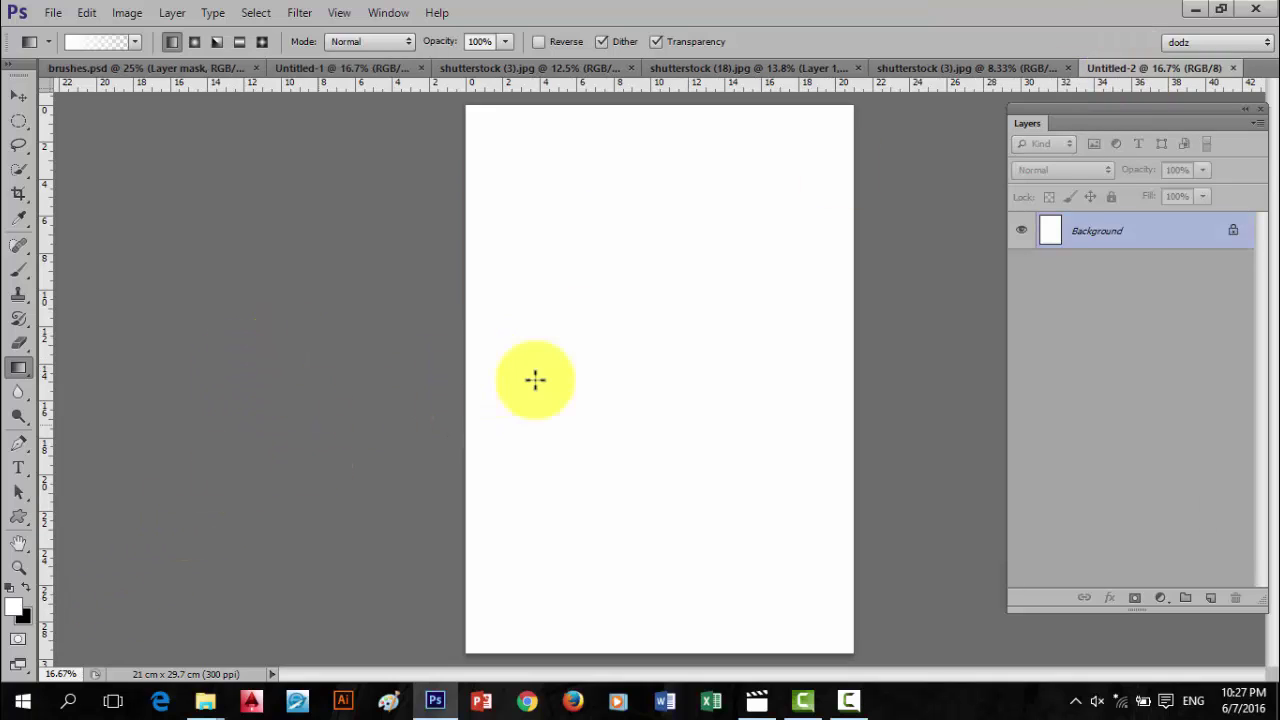
{"action": "left_click", "coordinate": [18, 96]}
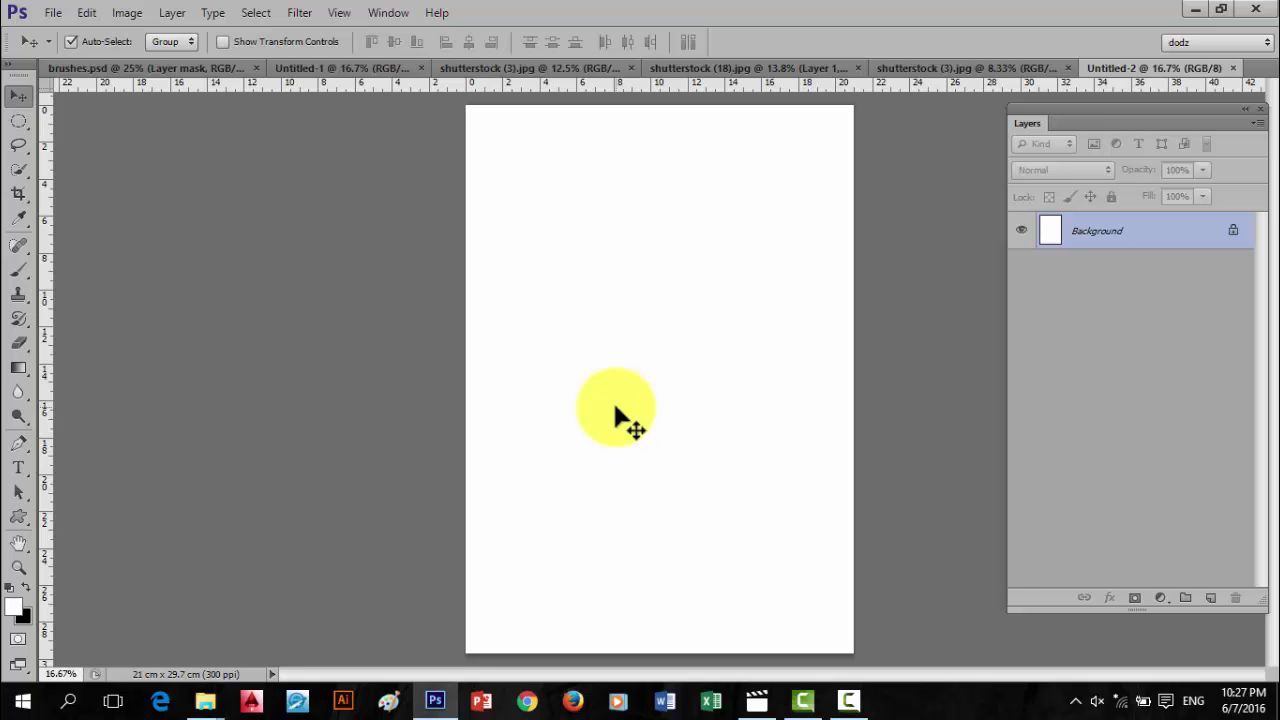
{"action": "key", "text": "alt+BackSpace"}
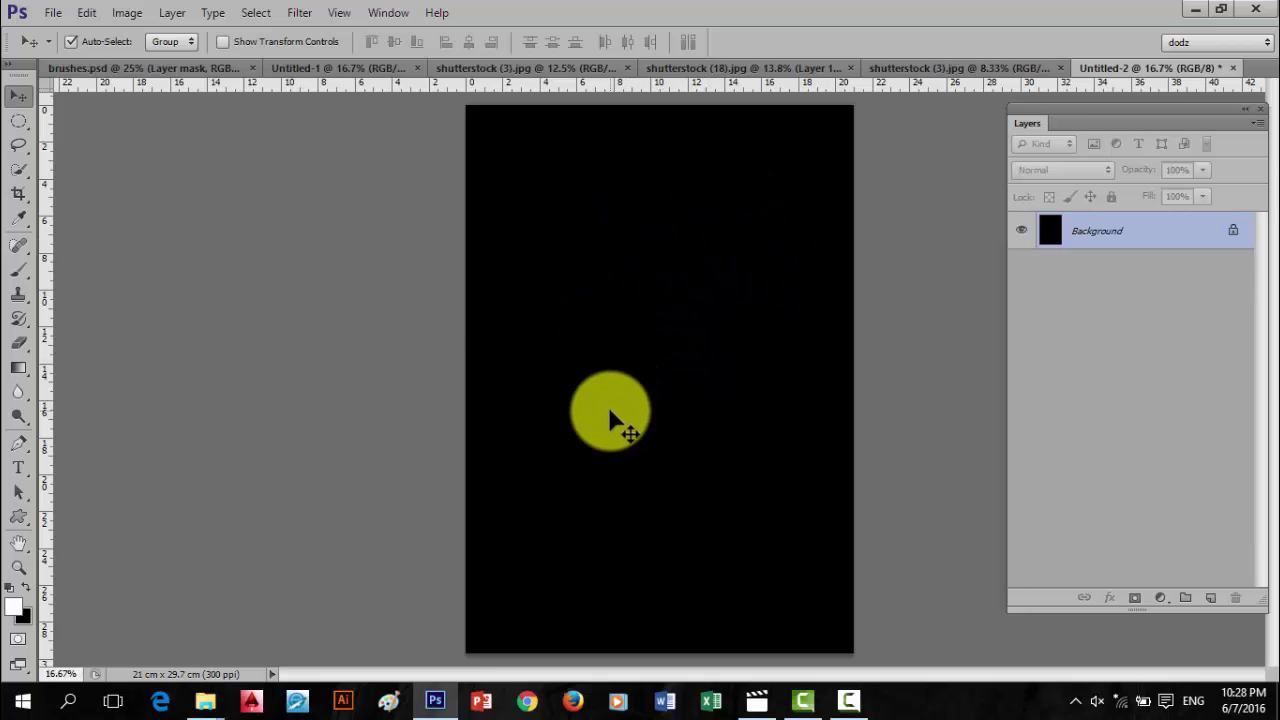
{"action": "key", "text": "alt+BackSpace"}
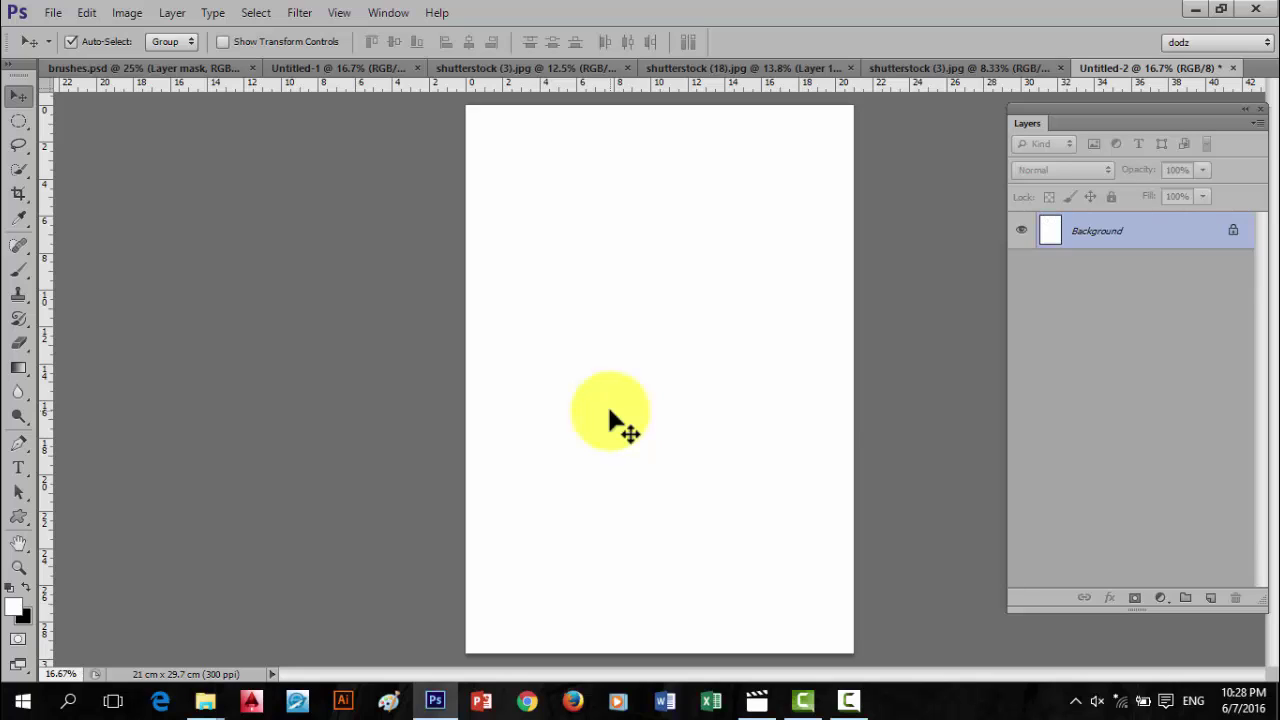
{"action": "key", "text": "ctrl+BackSpace"}
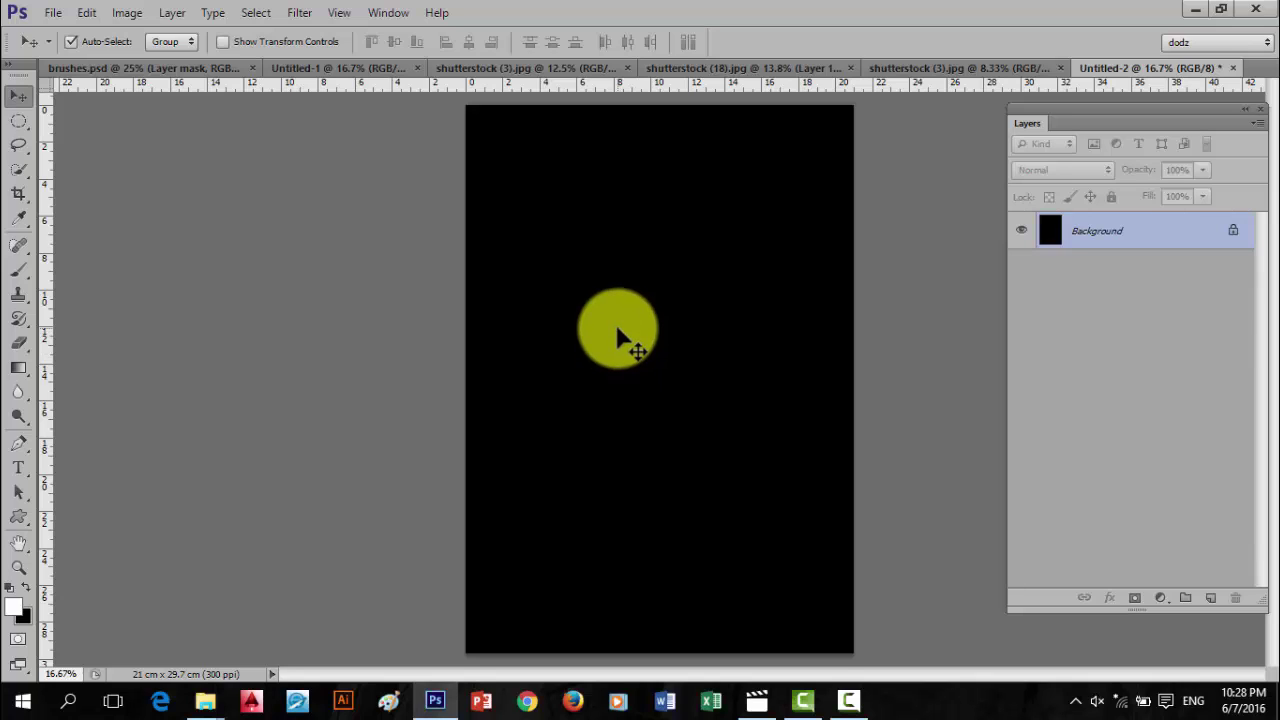
- Select the entire forest image in shutterstock (3).jpg and copy it into the black Untitled-2 document as a new layer
{"action": "left_click", "coordinate": [376, 68]}
{"action": "left_click", "coordinate": [545, 68]}
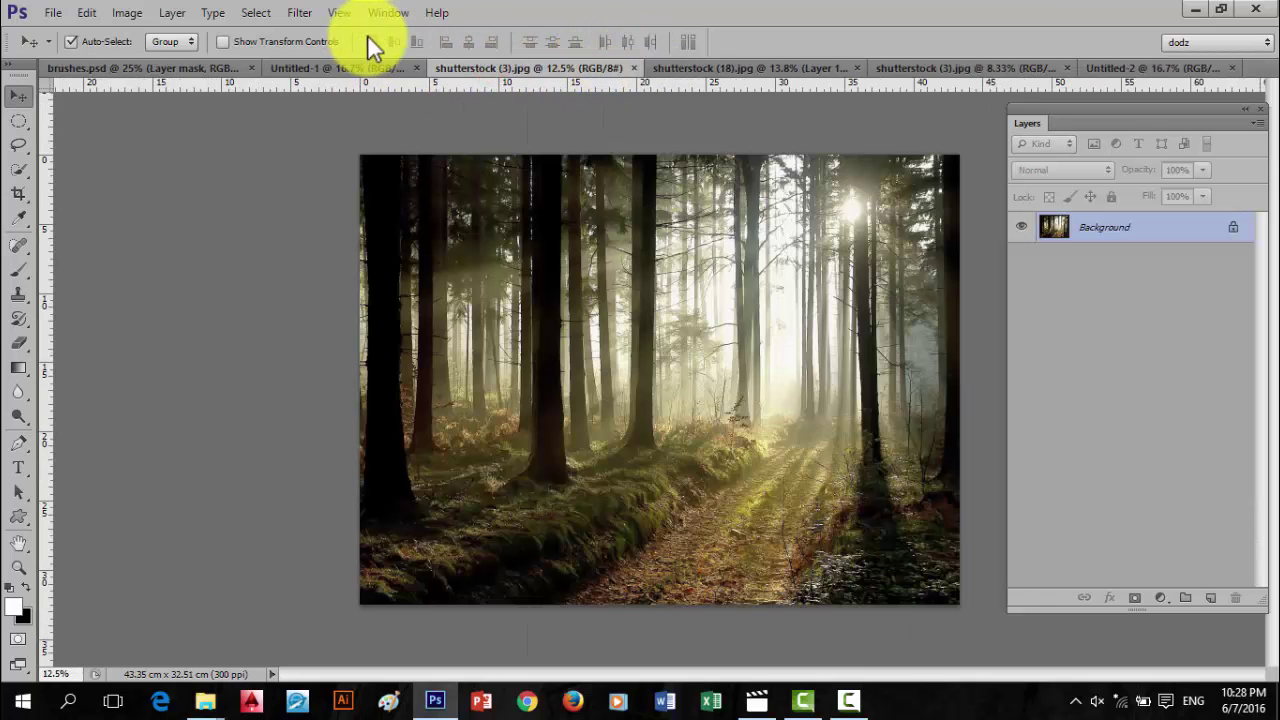
{"action": "left_click", "coordinate": [660, 284]}
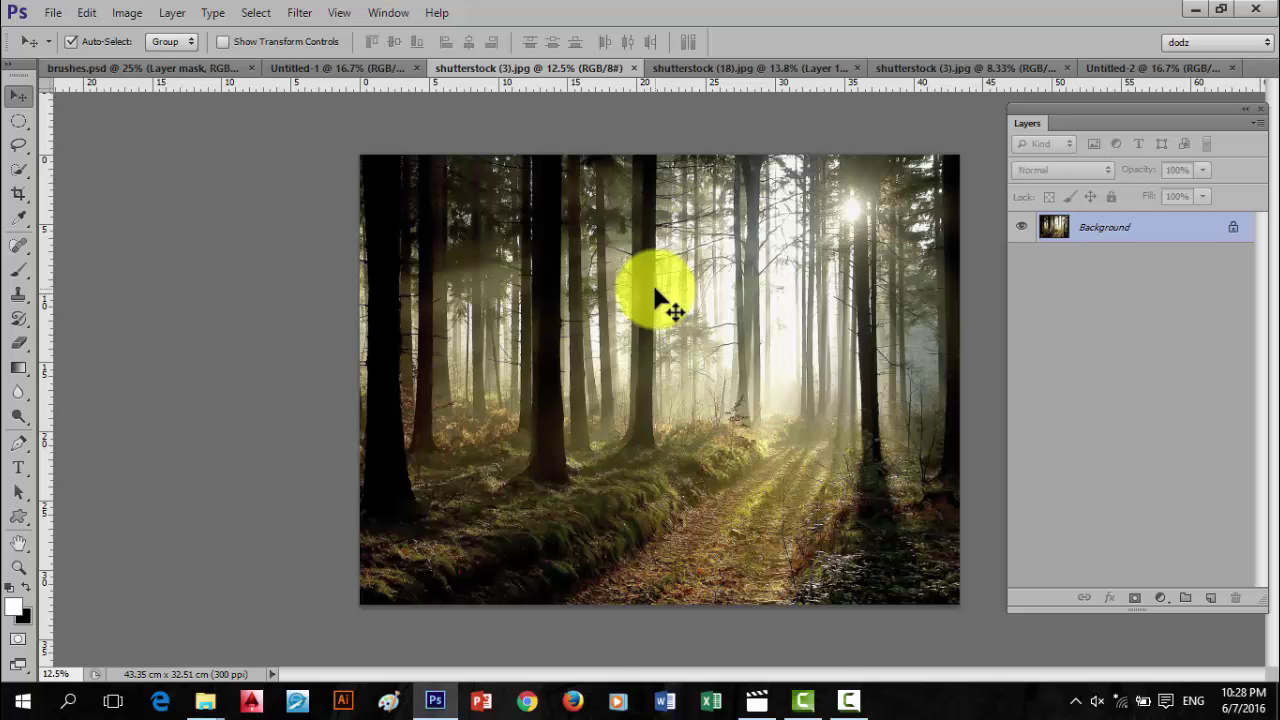
{"action": "left_click_drag", "start_coordinate": [725, 246], "coordinate": [703, 351]}
{"action": "left_click", "coordinate": [623, 272]}
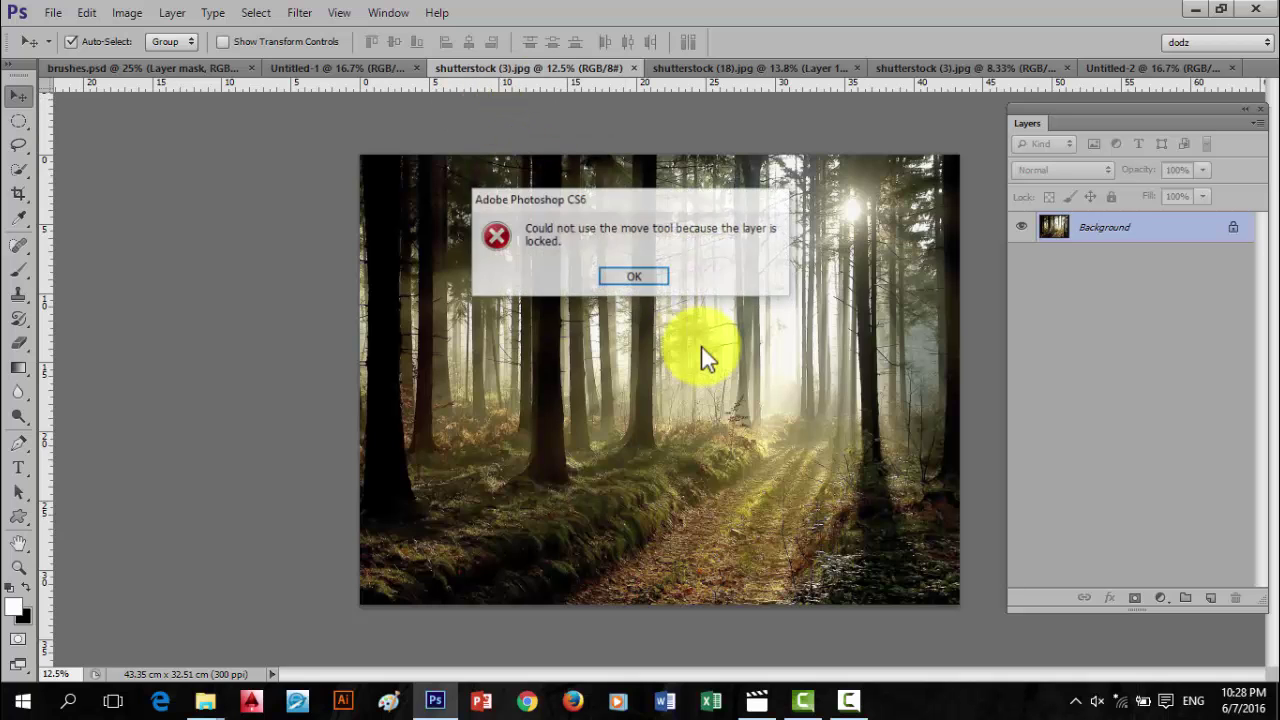
{"action": "left_click", "coordinate": [641, 276]}
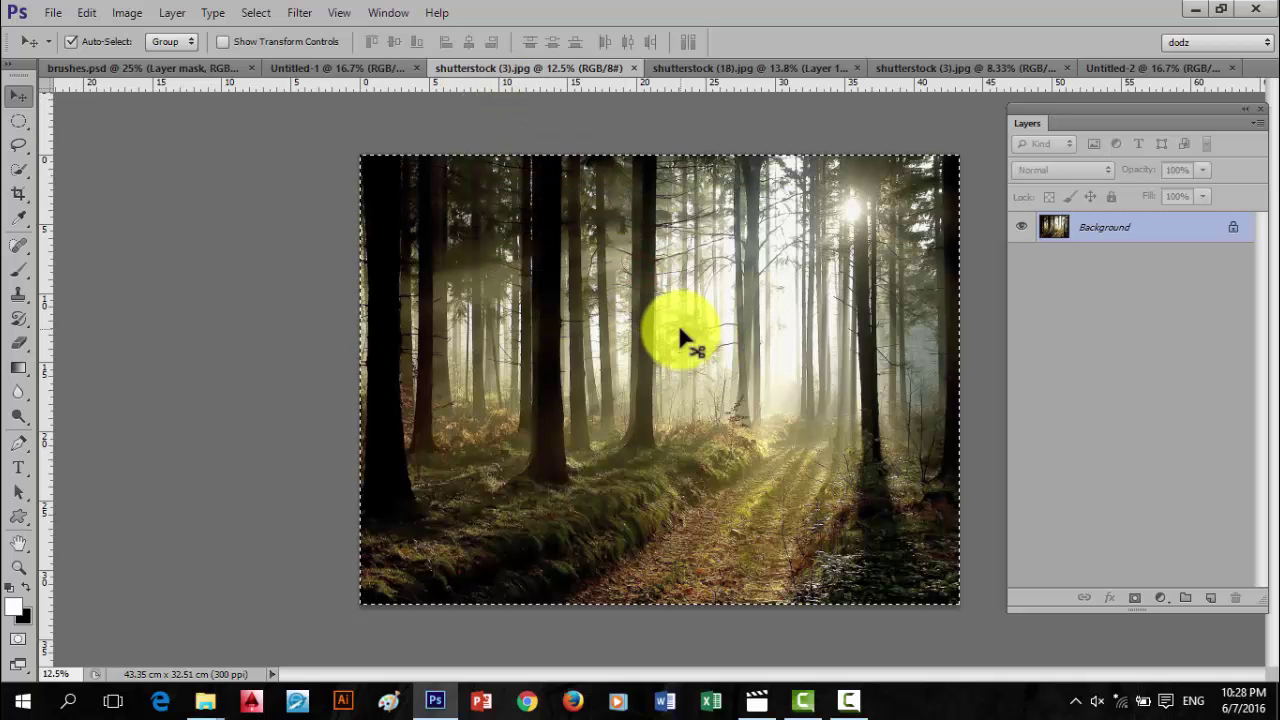
{"action": "left_click_drag", "start_coordinate": [677, 337], "coordinate": [720, 316]}
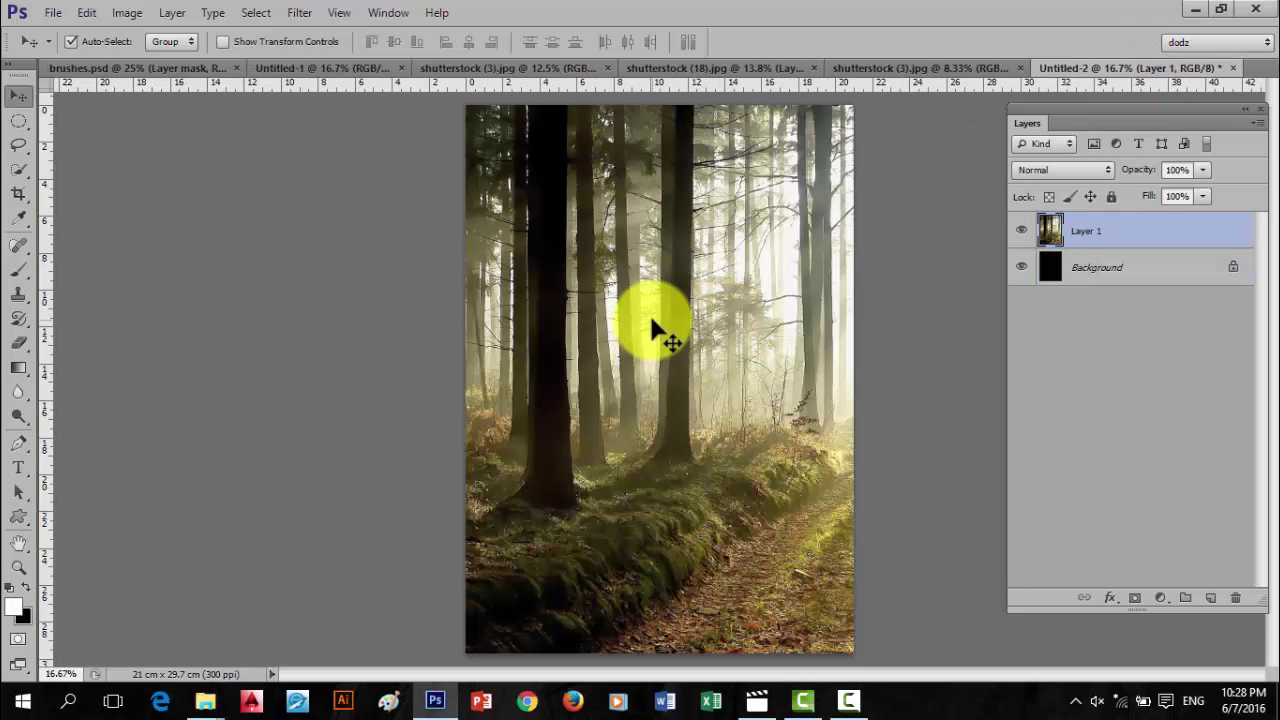
- Try scaling the forest layer to about 49% and fitting it across the lower half of the page, and undo the transform
{"action": "scroll", "coordinate": [652, 328], "scroll_direction": "down", "scroll_amount": 3}
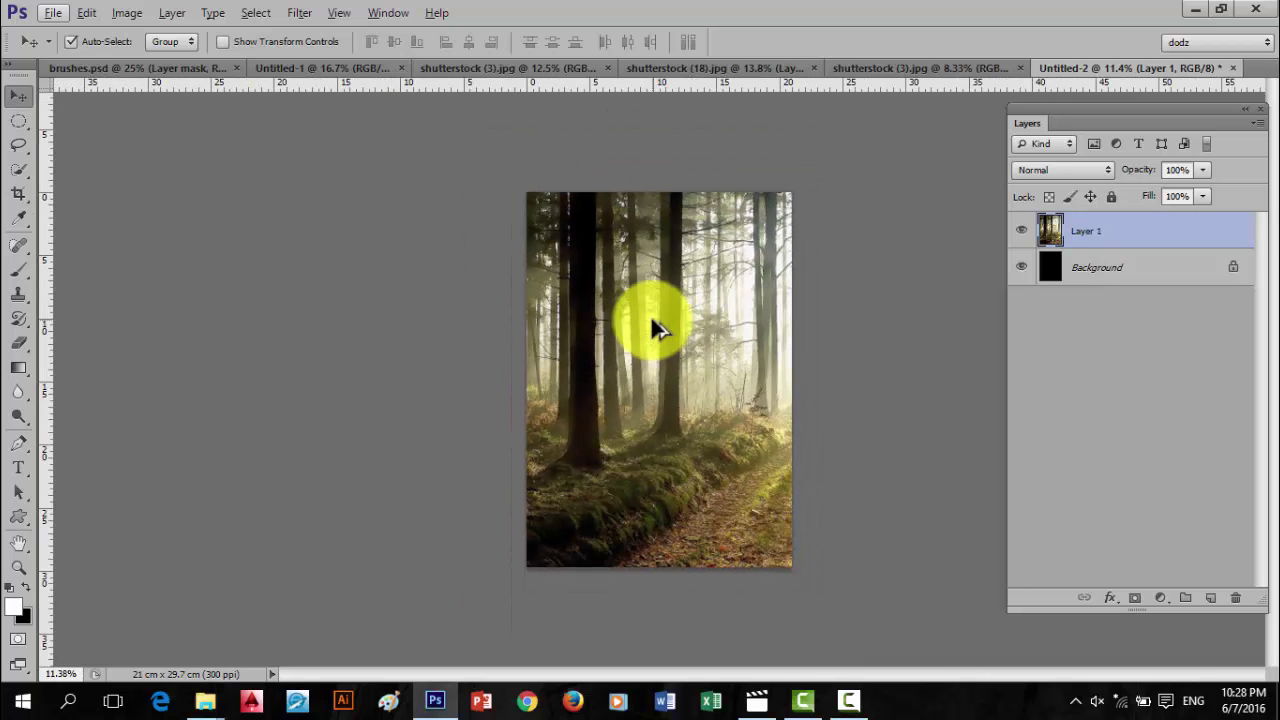
{"action": "key", "text": "ctrl+t"}
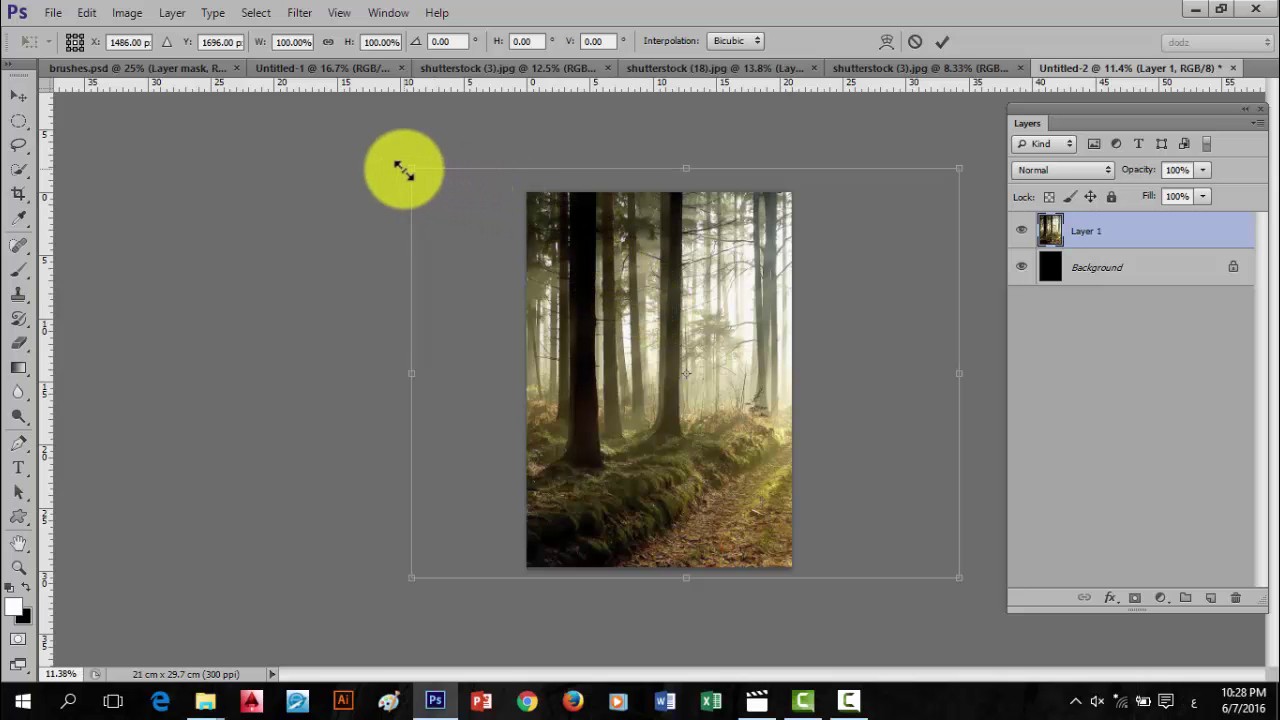
{"action": "left_click_drag", "start_coordinate": [404, 170], "coordinate": [515, 271]}
{"action": "left_click_drag", "start_coordinate": [624, 311], "coordinate": [587, 384]}
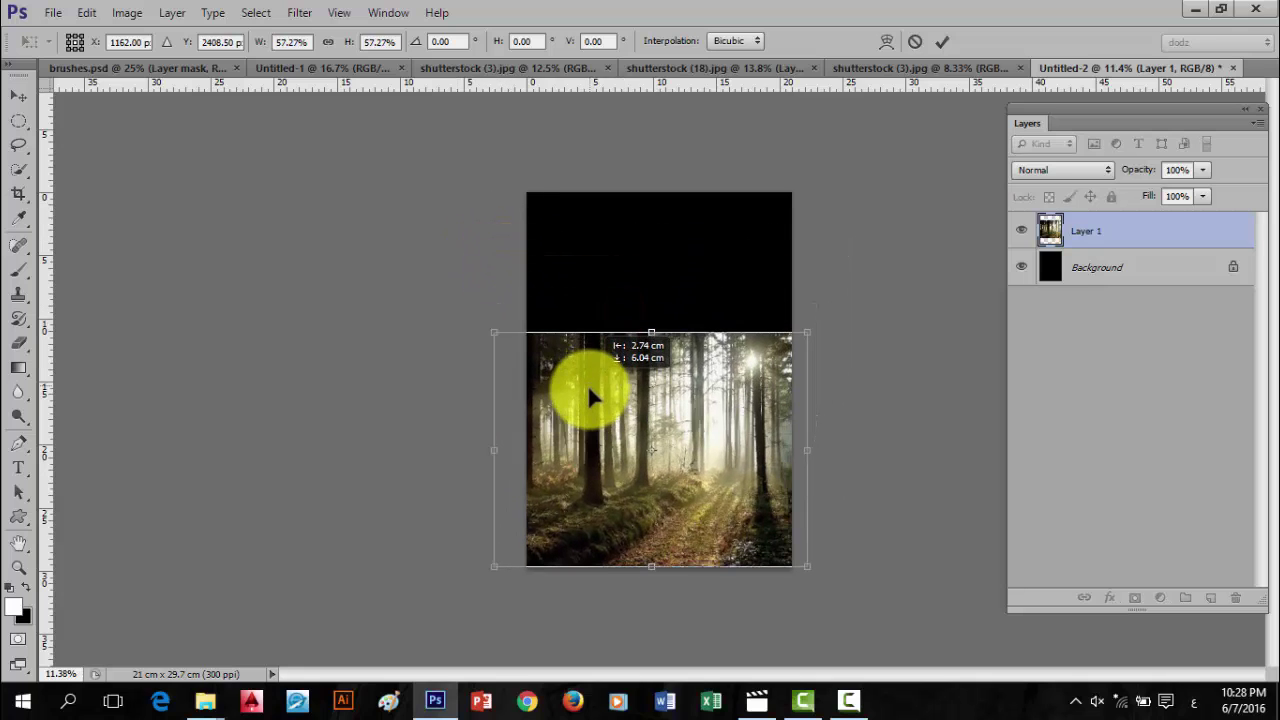
{"action": "left_click_drag", "start_coordinate": [489, 332], "coordinate": [500, 343]}
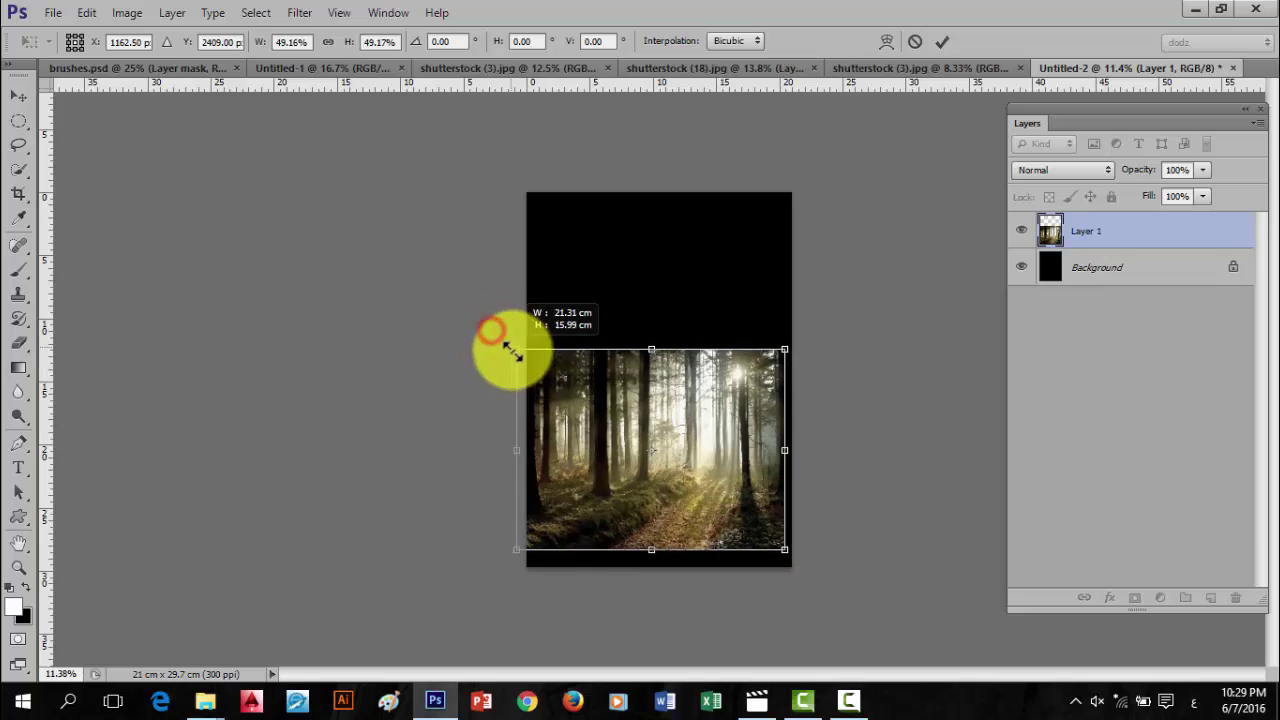
{"action": "left_click_drag", "start_coordinate": [603, 413], "coordinate": [613, 430]}
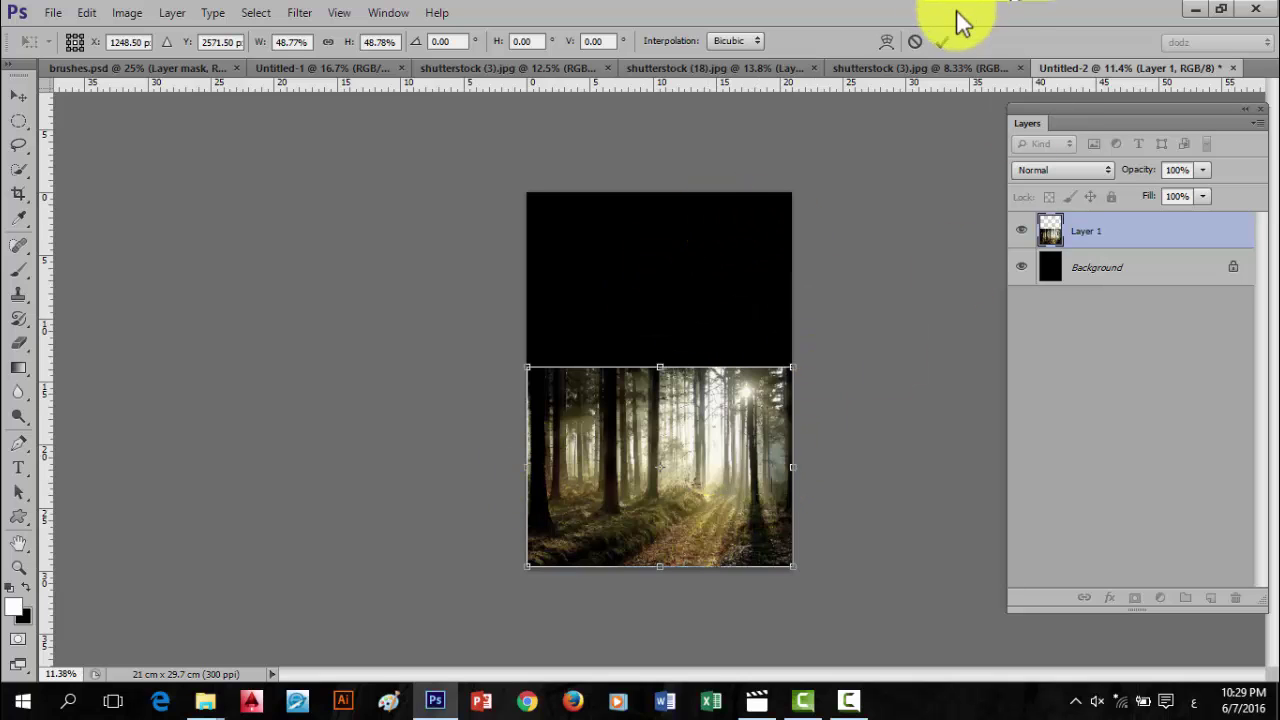
{"action": "left_click", "coordinate": [946, 43]}
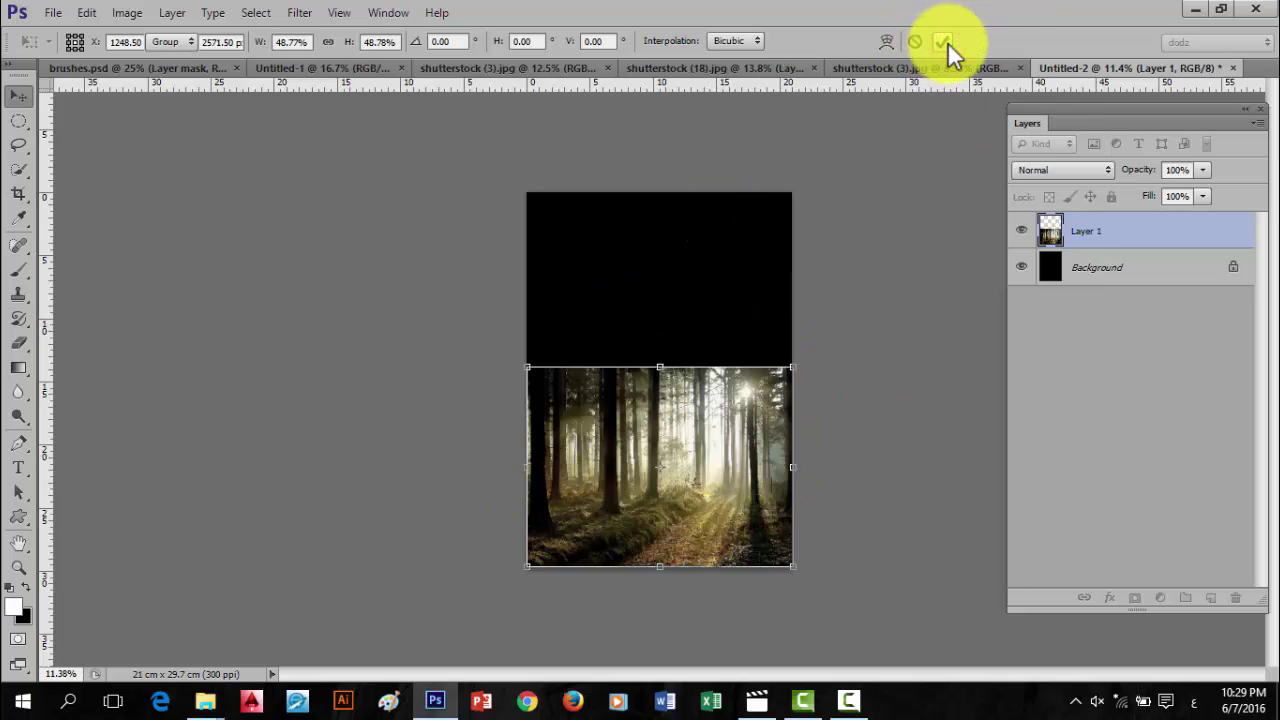
{"action": "key", "text": "ctrl+plus"}
{"action": "key", "text": "ctrl+plus"}
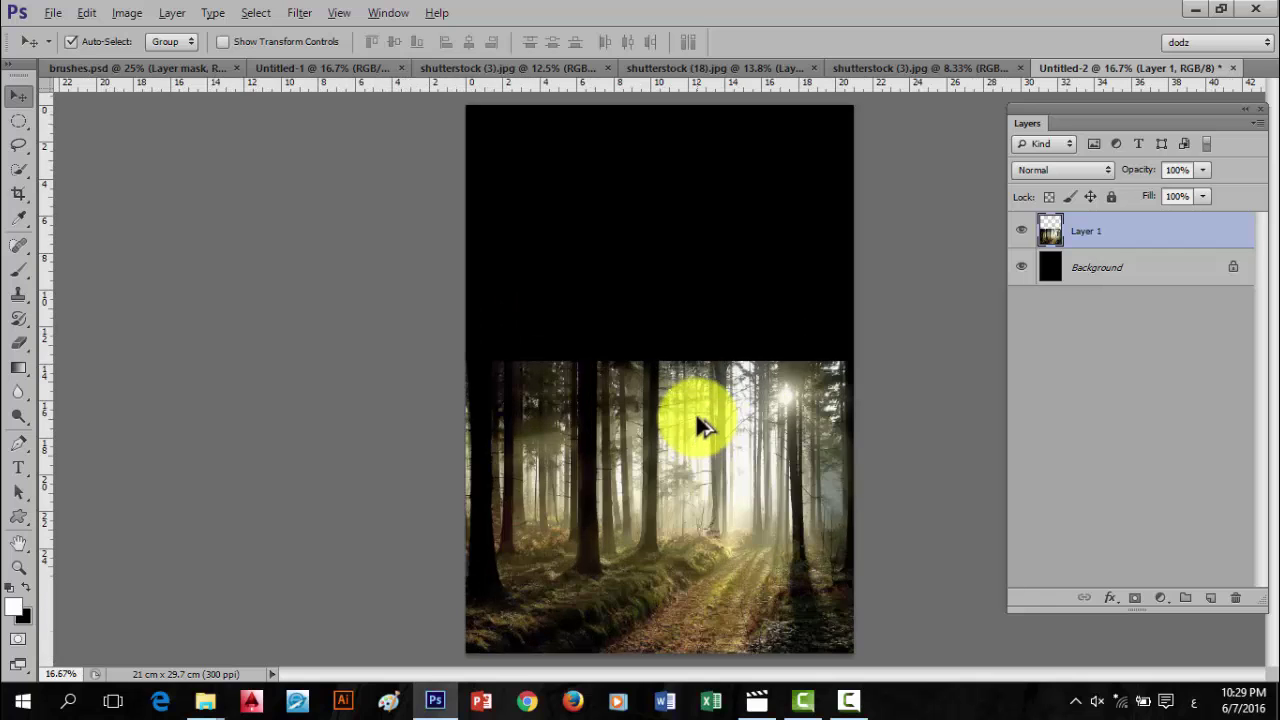
{"action": "scroll", "coordinate": [697, 402], "scroll_direction": "down", "scroll_amount": 2}
{"action": "key", "text": "ctrl+z"}
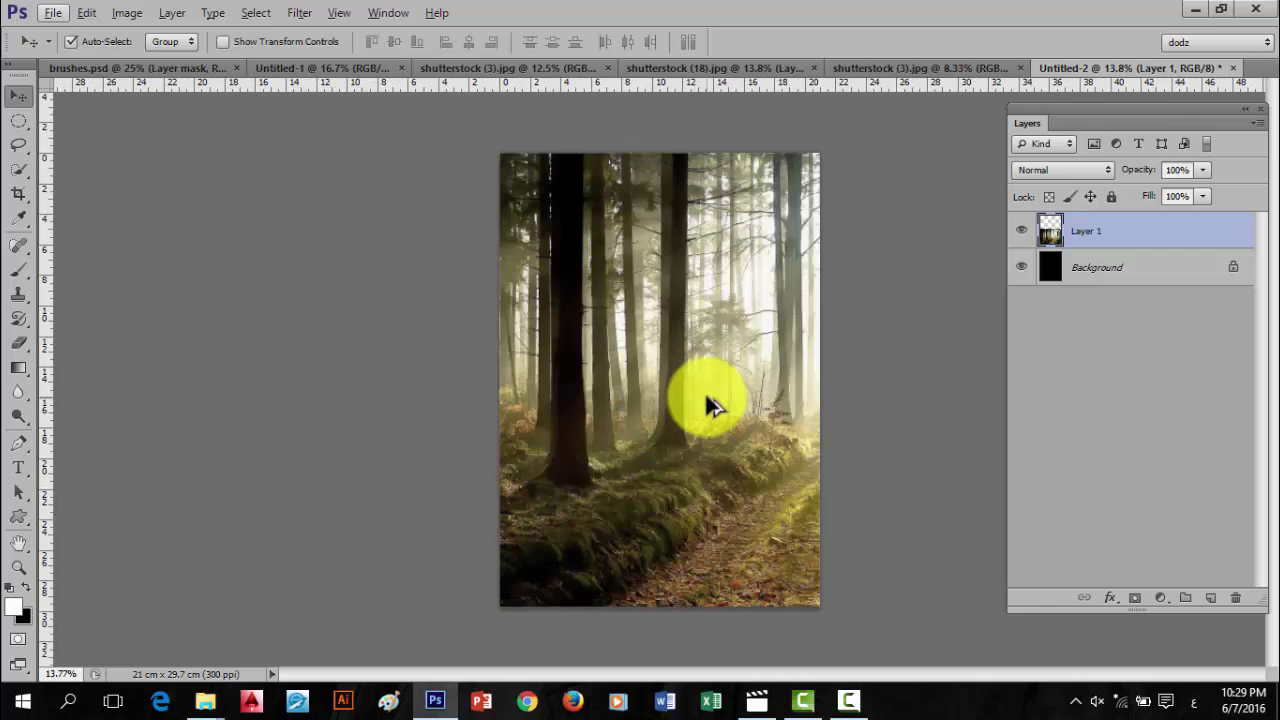
- Reposition the full-size forest layer over the page with its center at X 1516 px, Y 1708 px
{"action": "left_click_drag", "start_coordinate": [655, 260], "coordinate": [523, 291]}
{"action": "scroll", "coordinate": [523, 300], "scroll_direction": "down", "scroll_amount": 2}
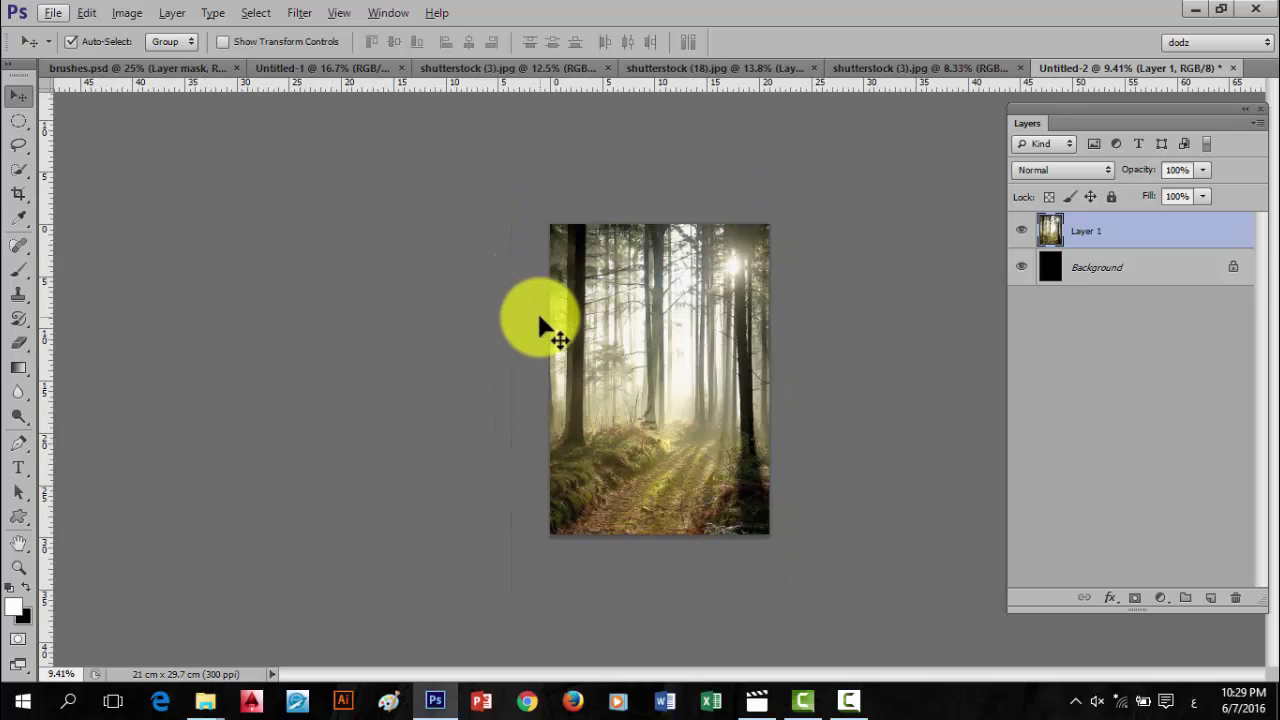
{"action": "key", "text": "ctrl+t"}
{"action": "left_click_drag", "start_coordinate": [615, 279], "coordinate": [683, 318]}
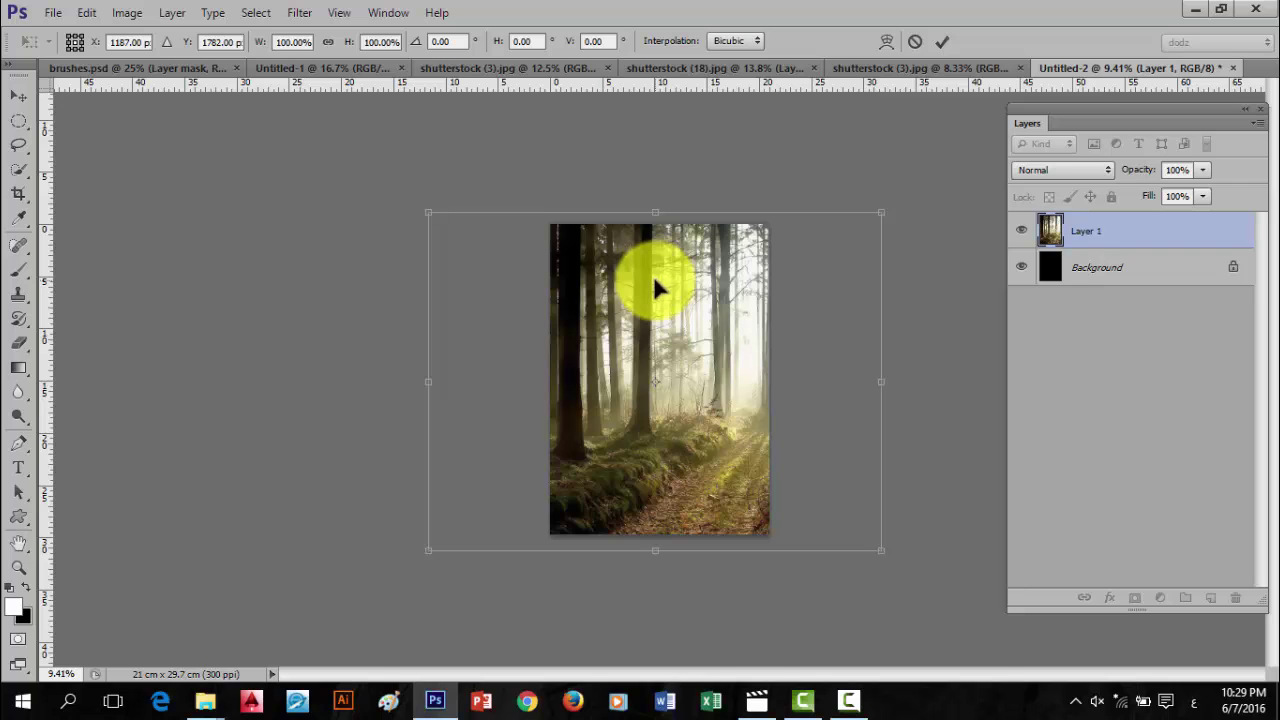
{"action": "left_click_drag", "start_coordinate": [660, 320], "coordinate": [686, 301]}
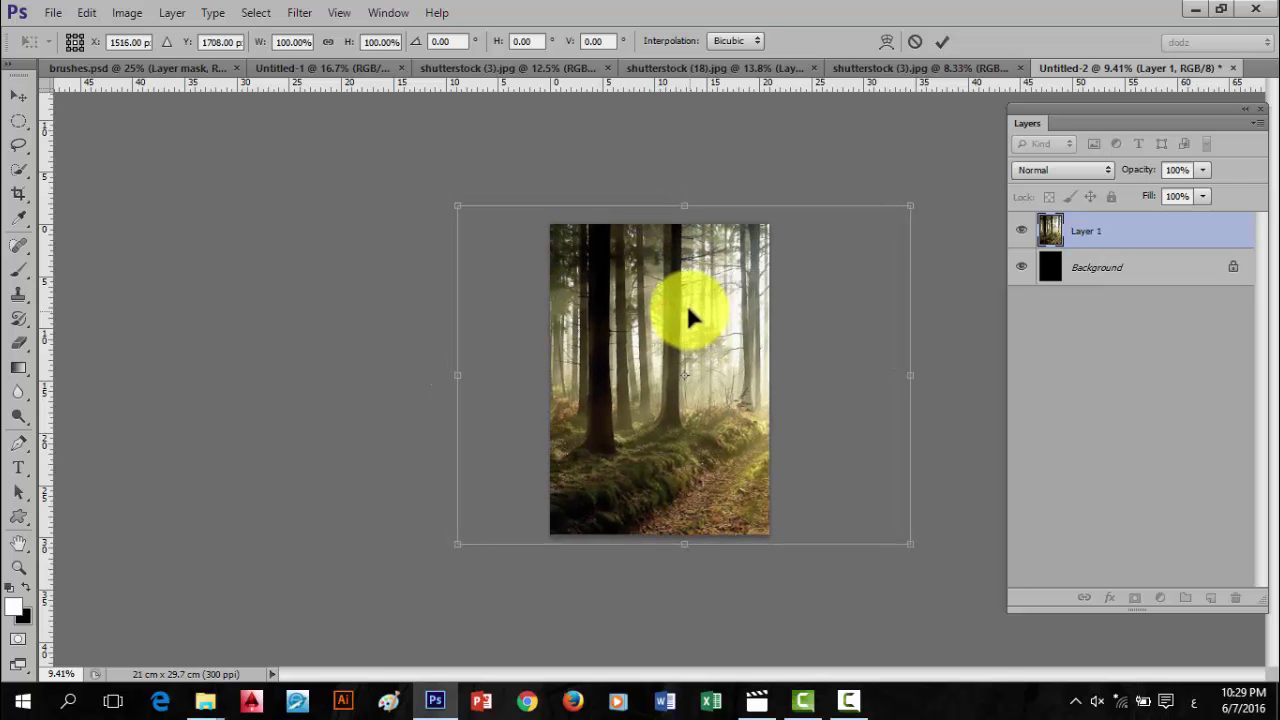
{"action": "left_click", "coordinate": [938, 45]}
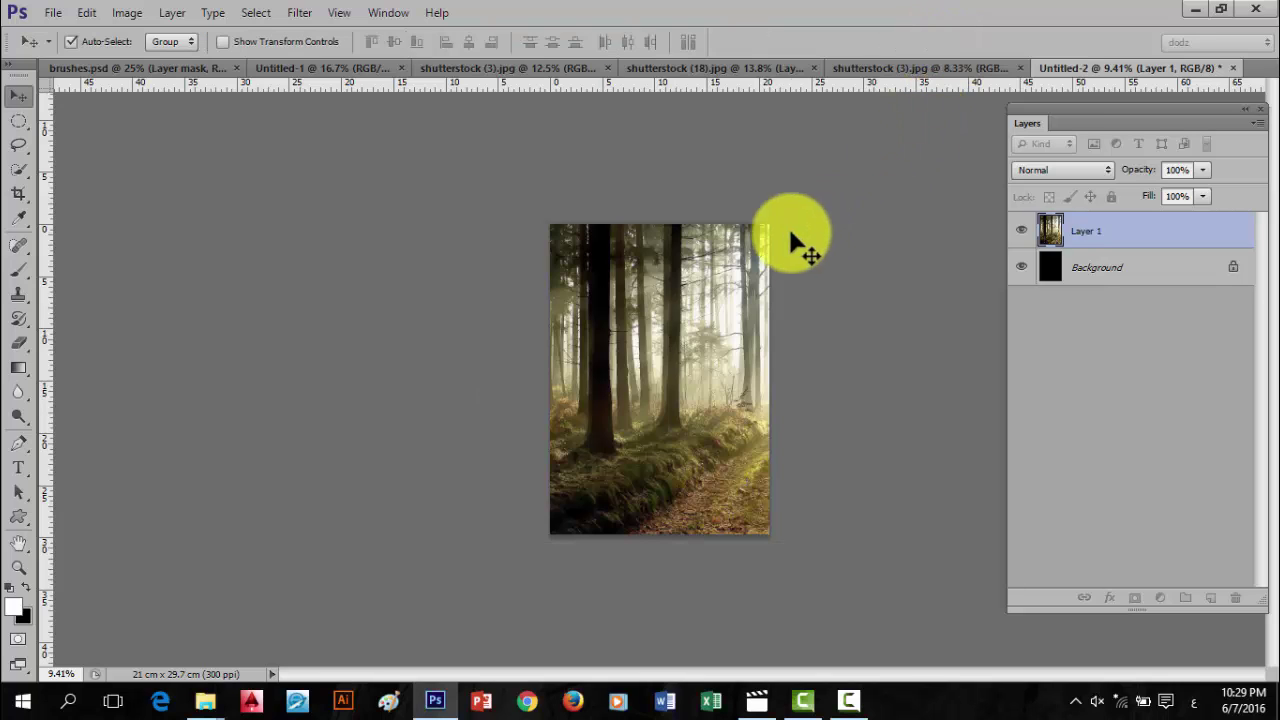
- Try shrinking the forest layer proportionally to 17.27% of its size and inspect the reduced image up close
{"action": "key", "text": "ctrl+t"}
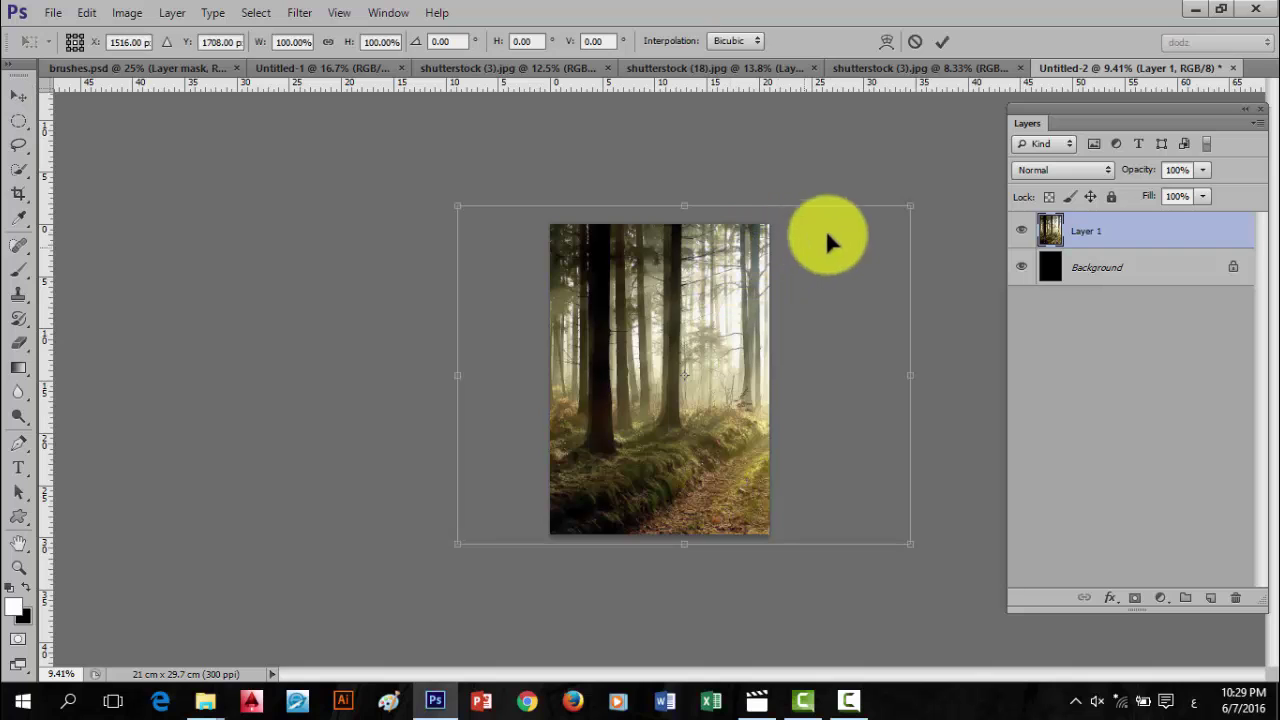
{"action": "left_click_drag", "start_coordinate": [910, 203], "coordinate": [725, 346]}
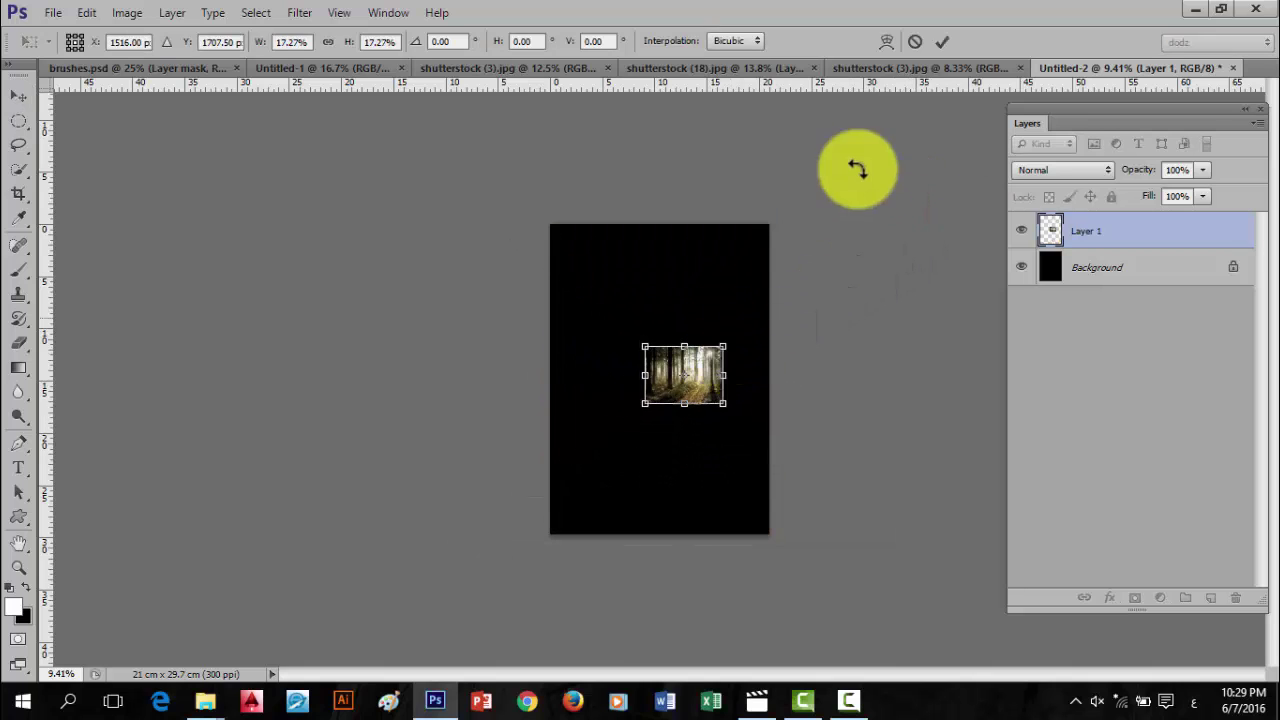
{"action": "left_click", "coordinate": [944, 41]}
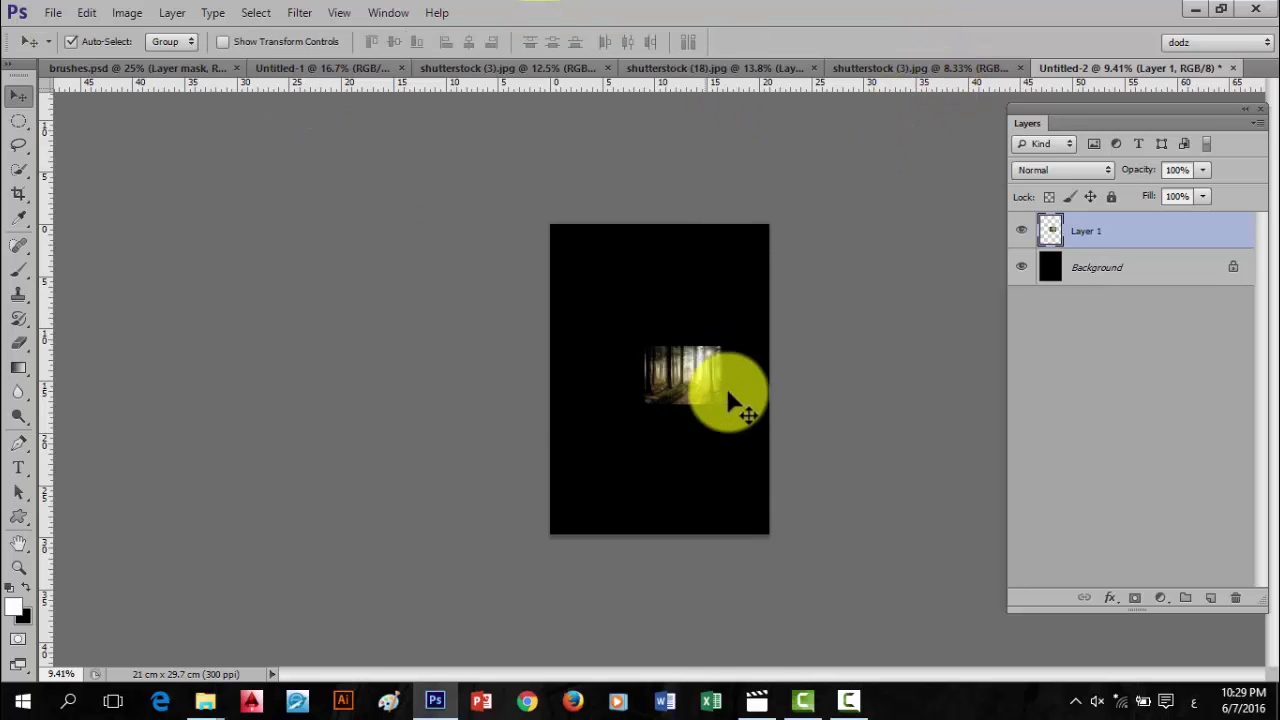
{"action": "scroll", "coordinate": [727, 400], "scroll_direction": "up", "scroll_amount": 5}
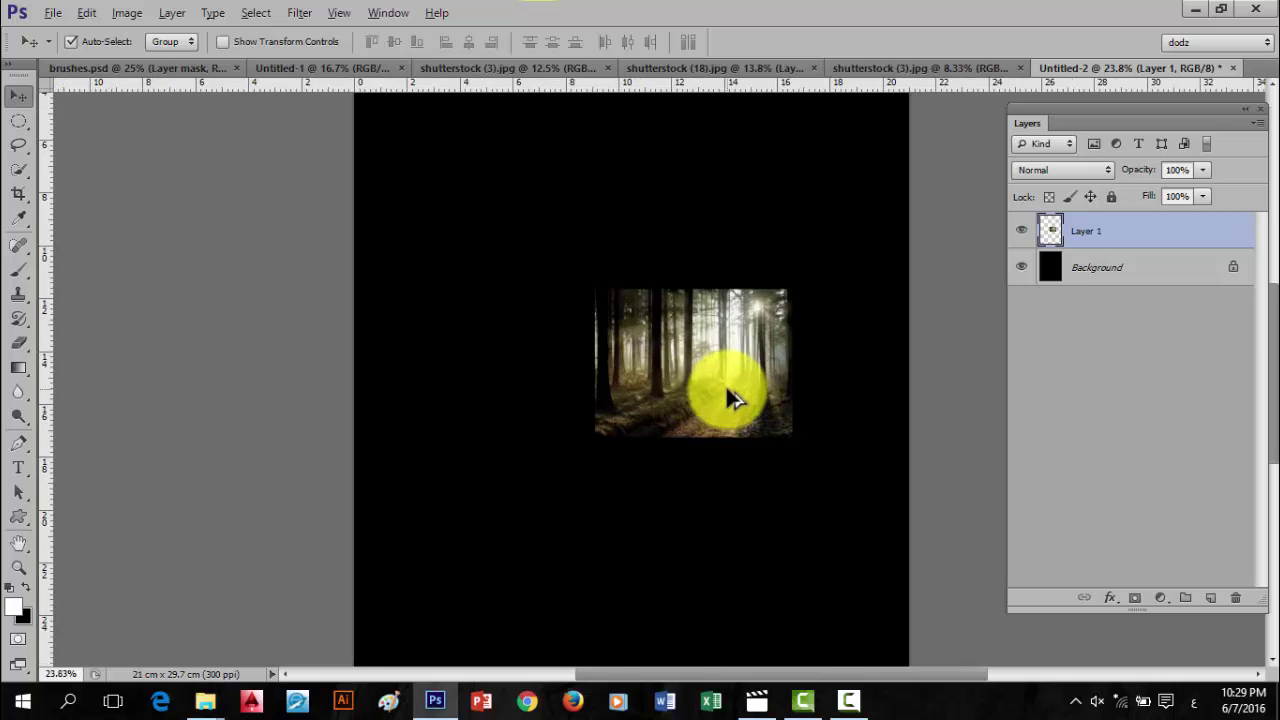
{"action": "scroll", "coordinate": [728, 390], "scroll_direction": "up", "scroll_amount": 3}
{"action": "scroll", "coordinate": [728, 386], "scroll_direction": "down", "scroll_amount": 4}
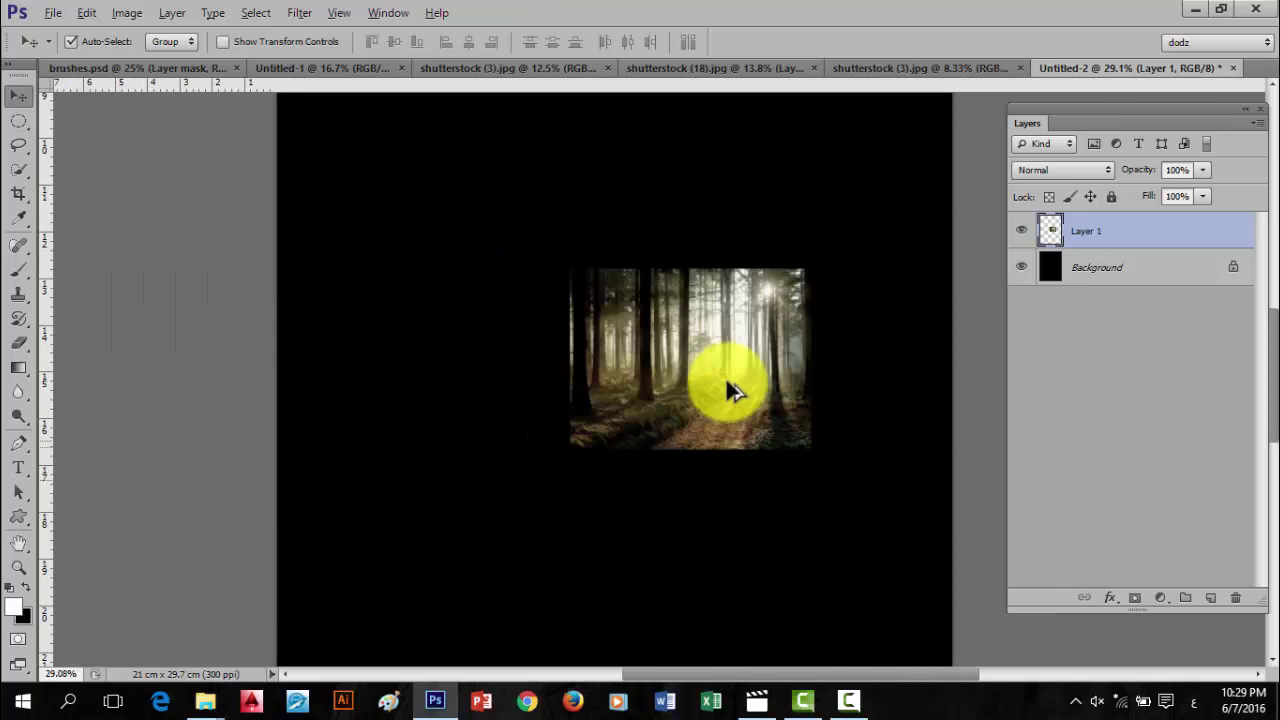
{"action": "scroll", "coordinate": [729, 385], "scroll_direction": "down", "scroll_amount": 2}
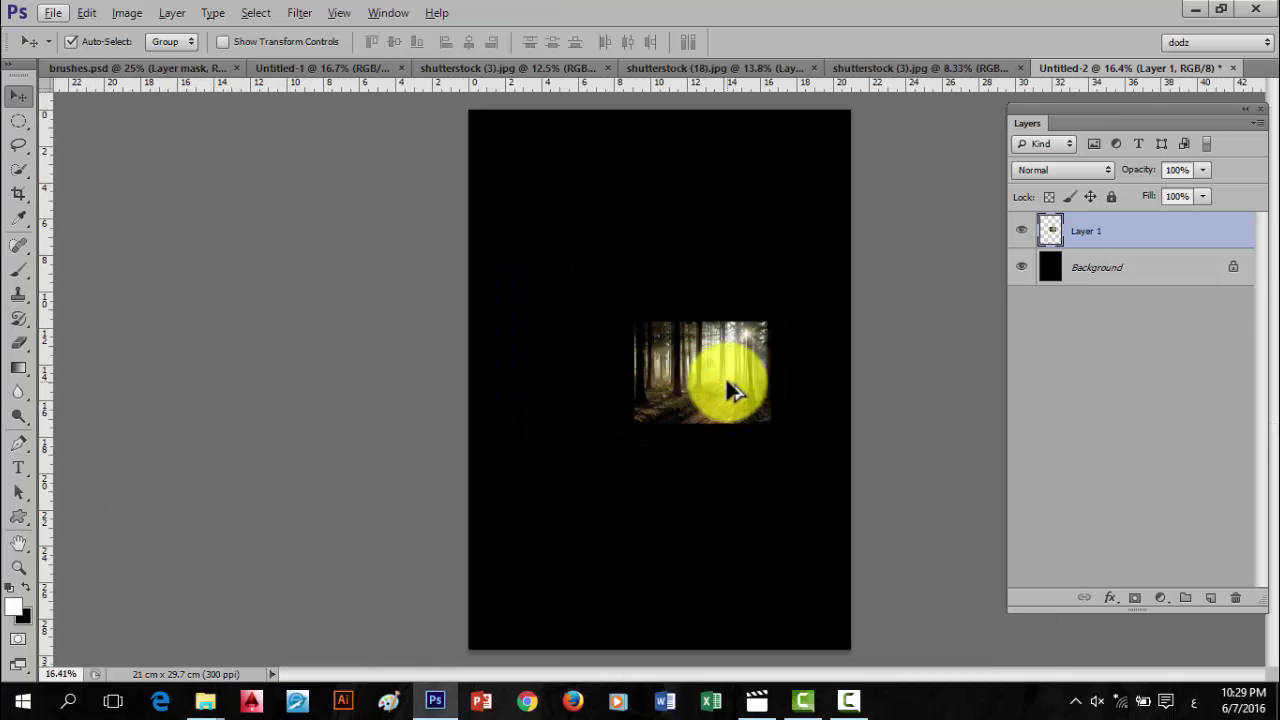
- Try enlarging the shrunken forest layer to 296.83%, spread it across the page width, and undo the move and both resizes
{"action": "key", "text": "ctrl+t"}
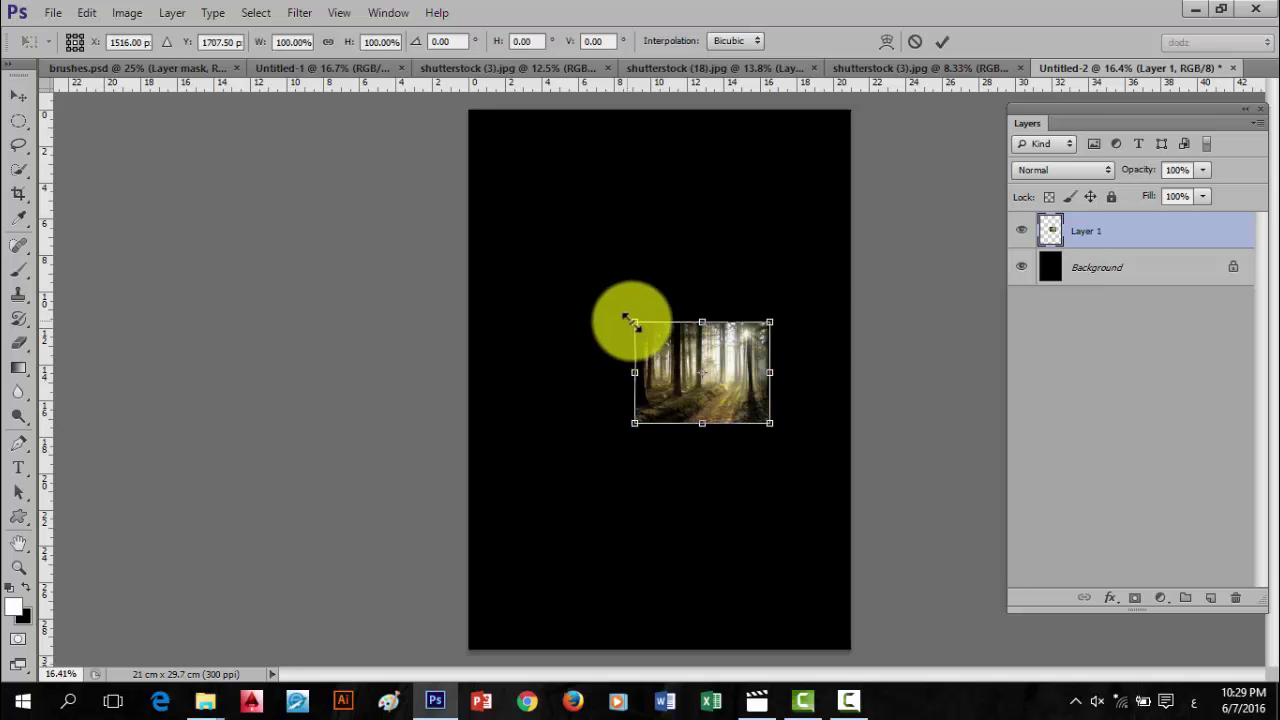
{"action": "left_click_drag", "start_coordinate": [634, 321], "coordinate": [500, 204]}
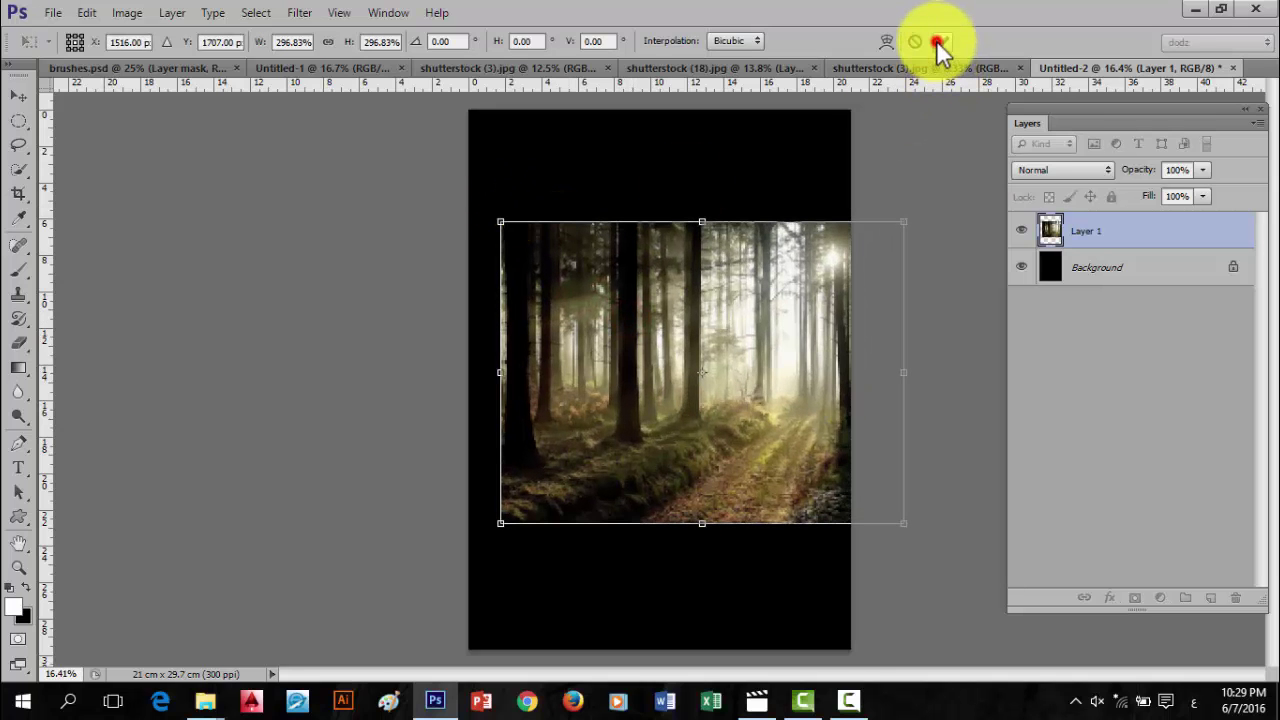
{"action": "left_click", "coordinate": [937, 41]}
{"action": "left_click_drag", "start_coordinate": [765, 305], "coordinate": [726, 348]}
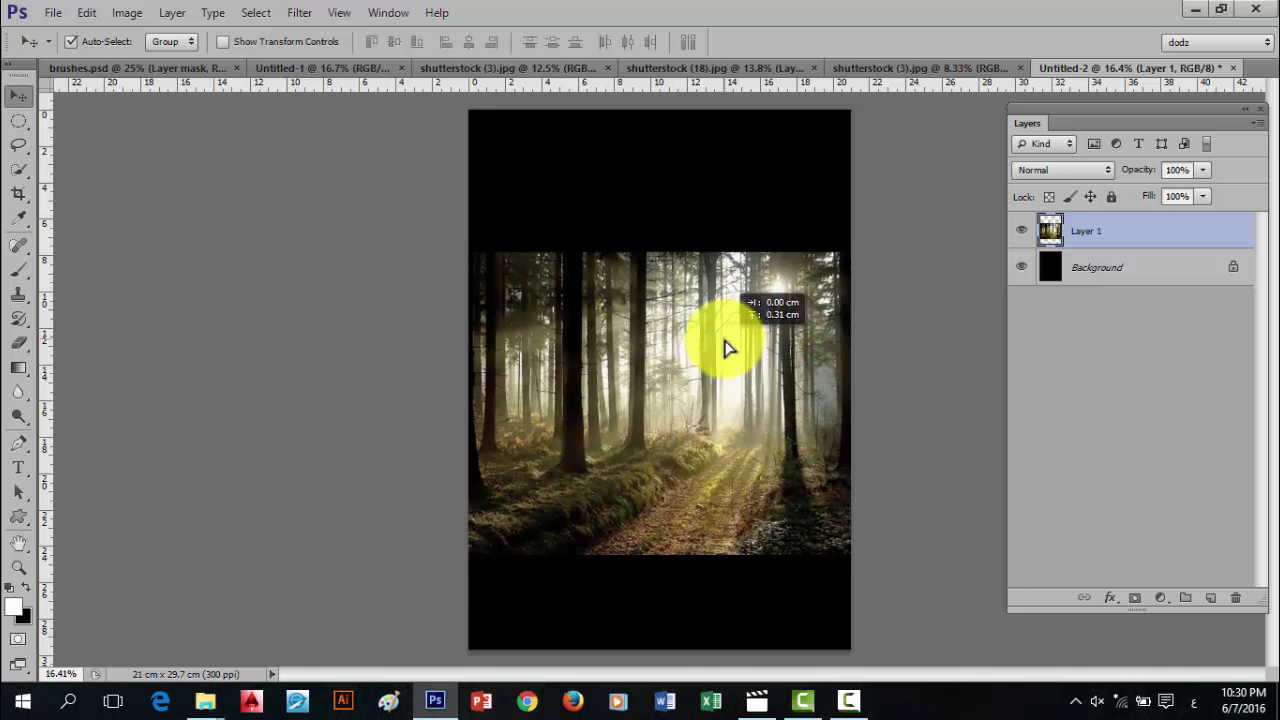
{"action": "scroll", "coordinate": [727, 335], "scroll_direction": "down", "scroll_amount": 3}
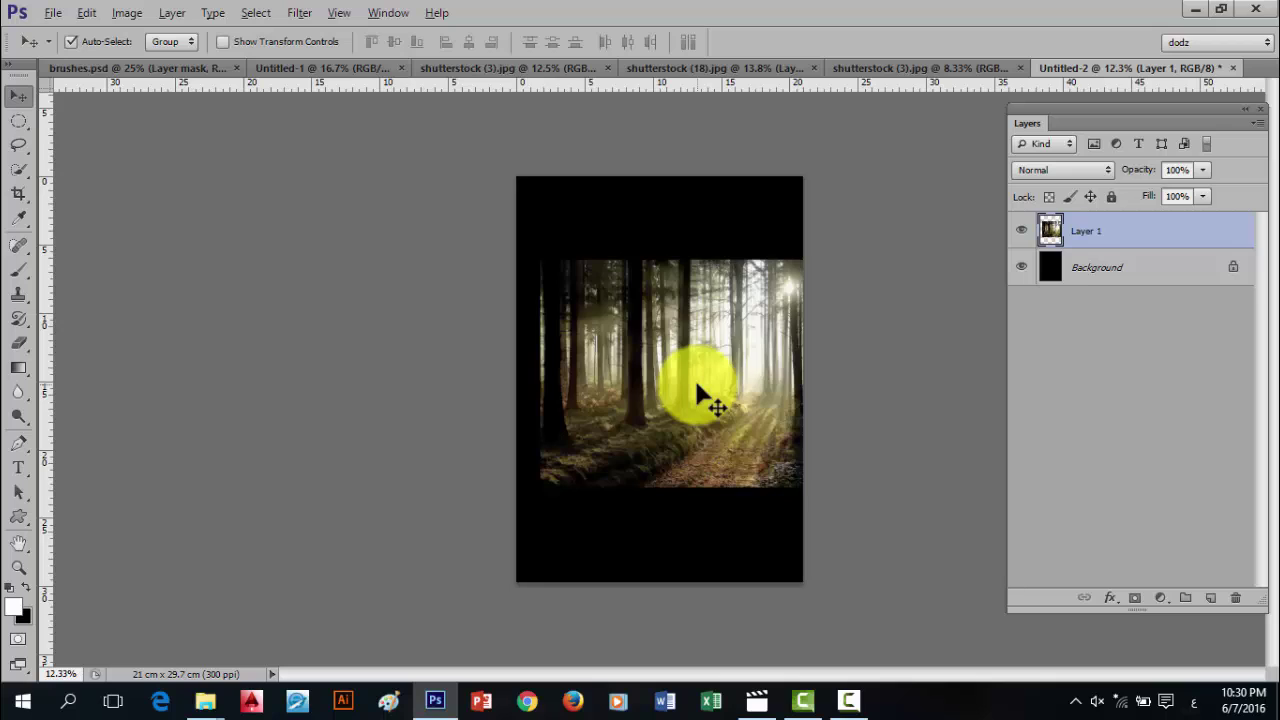
{"action": "key", "text": "ctrl+z"}
{"action": "key", "text": "ctrl+z"}
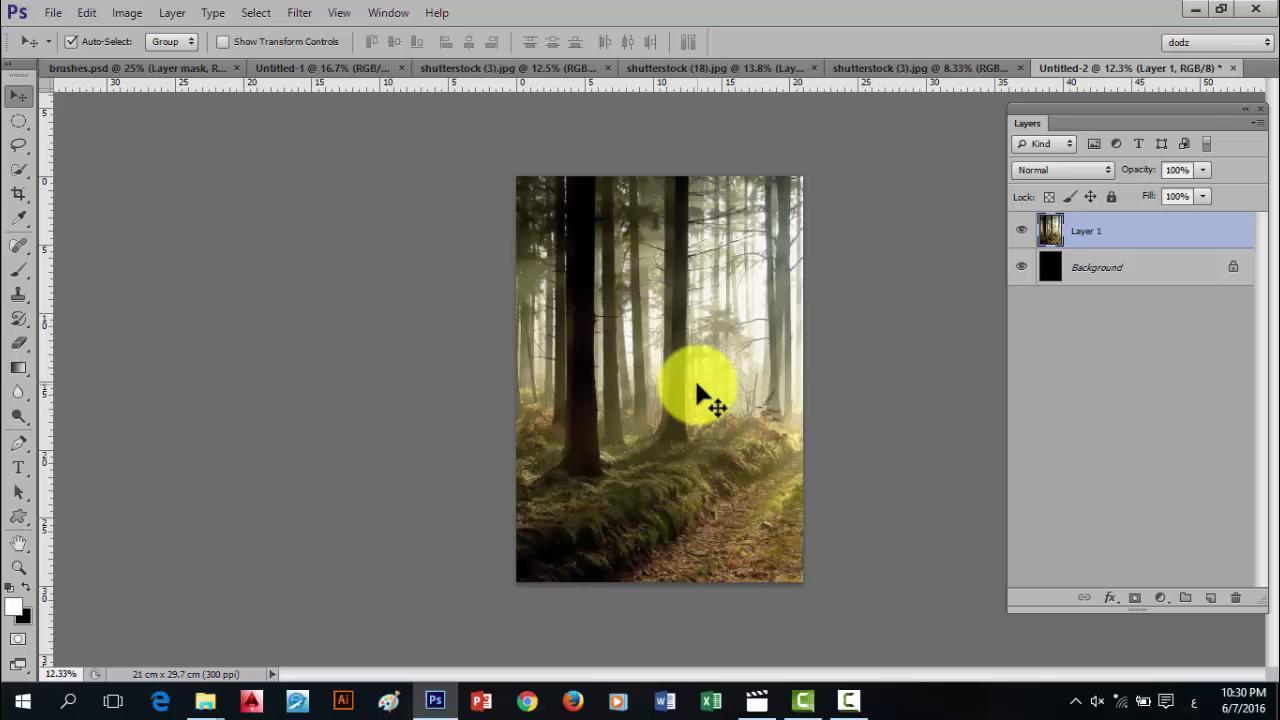
- Reposition the full-size forest layer slightly lower and further right over the page, keeping the whole page covered
{"action": "scroll", "coordinate": [700, 398], "scroll_direction": "down", "scroll_amount": 1}
{"action": "key", "text": "ctrl+t"}
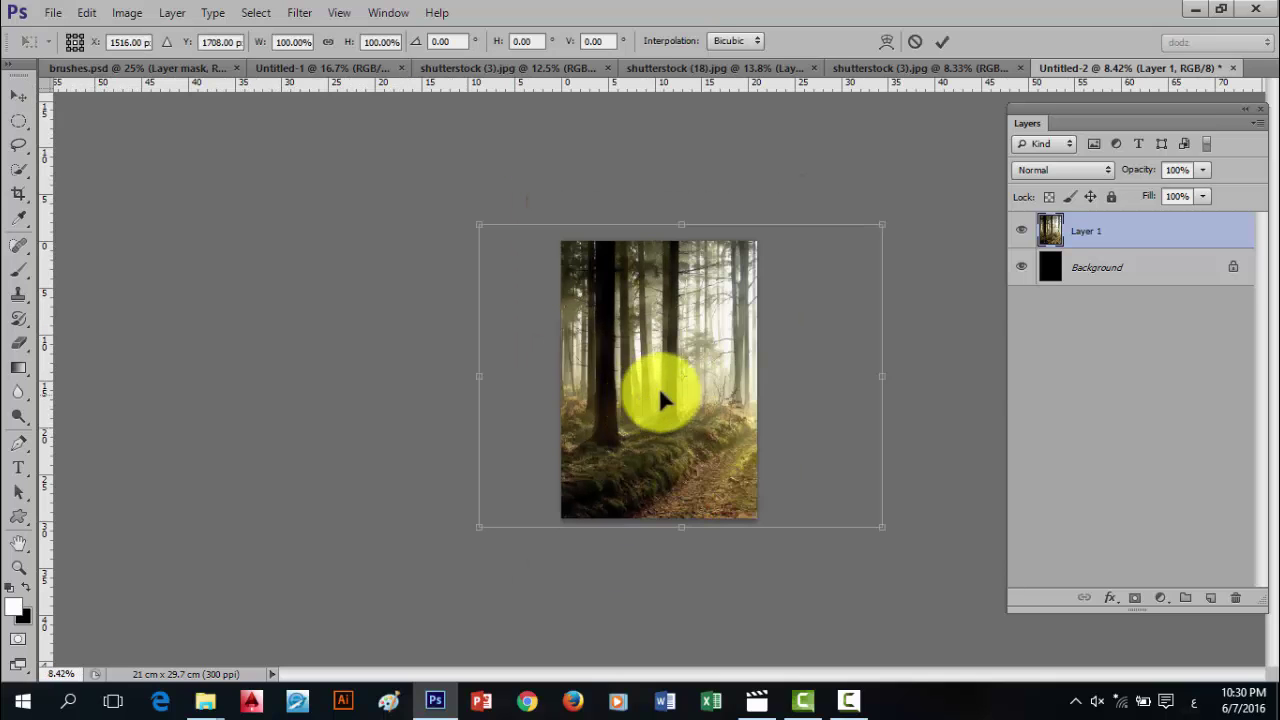
{"action": "left_click", "coordinate": [952, 42]}
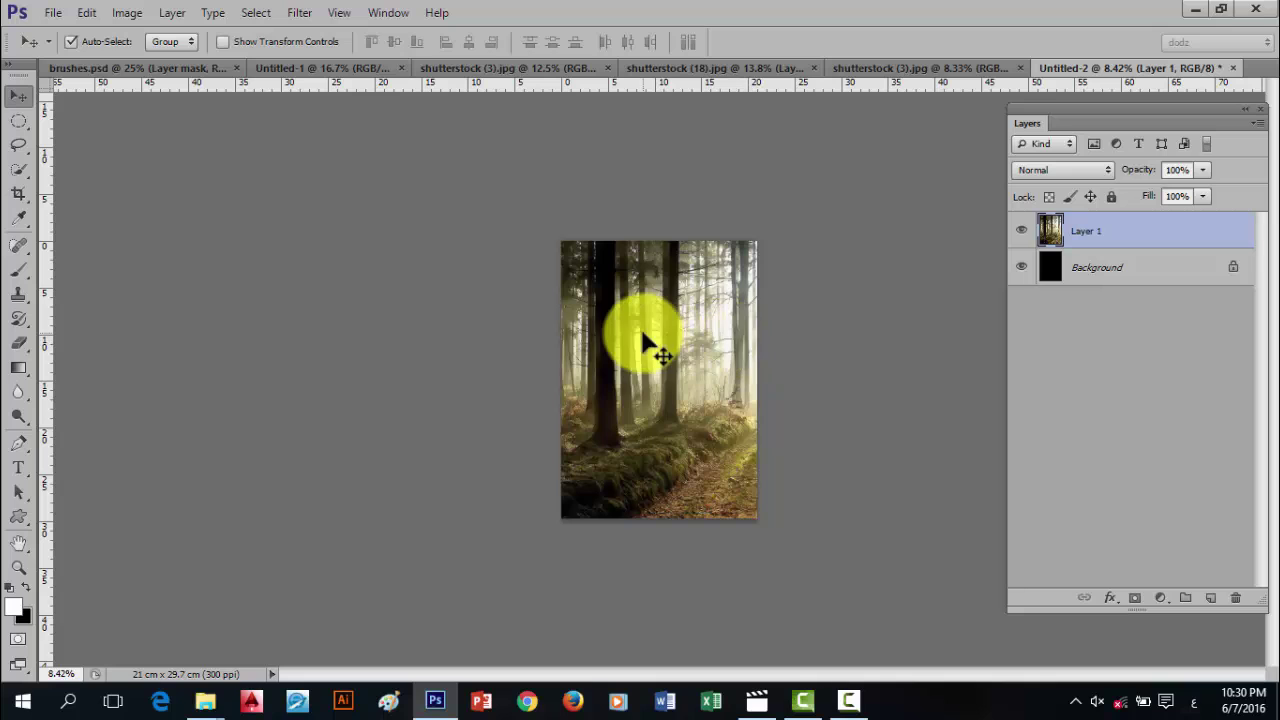
{"action": "left_click_drag", "start_coordinate": [651, 343], "coordinate": [690, 301]}
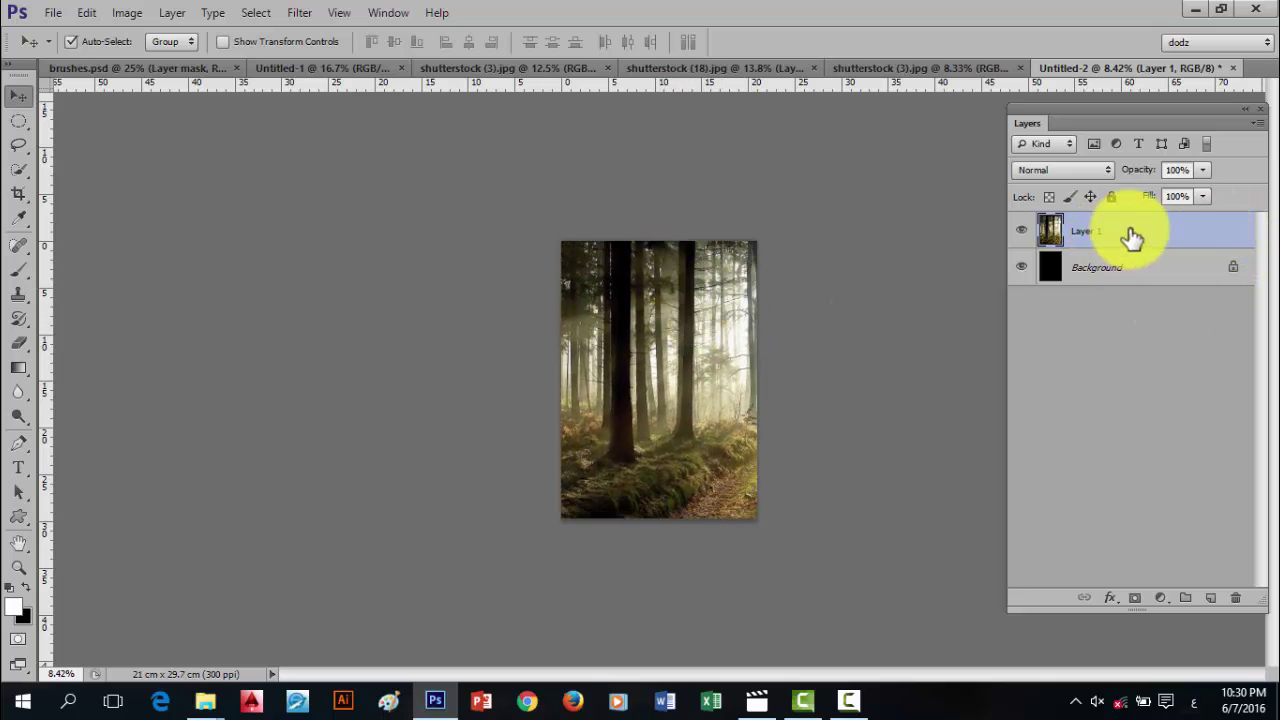
- Convert the forest layer, Layer 1, to a smart object and rename it BG
{"action": "right_click", "coordinate": [1160, 240]}
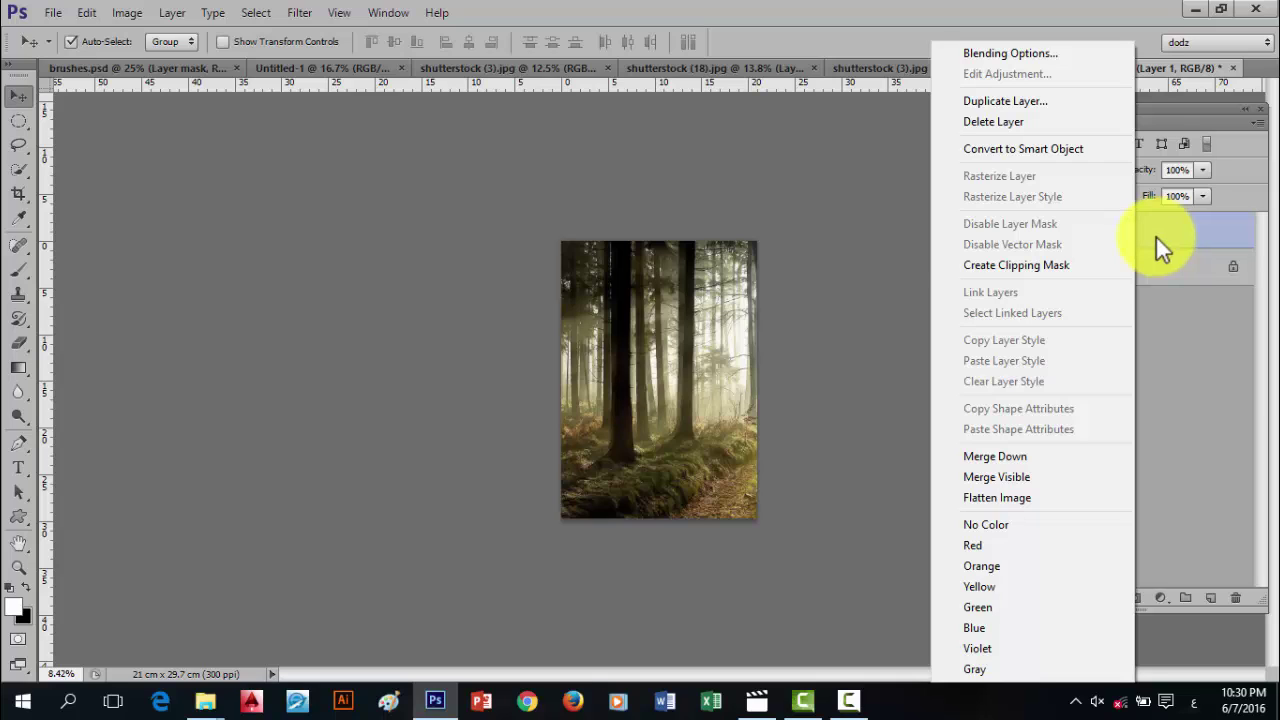
{"action": "left_click", "coordinate": [1009, 148]}
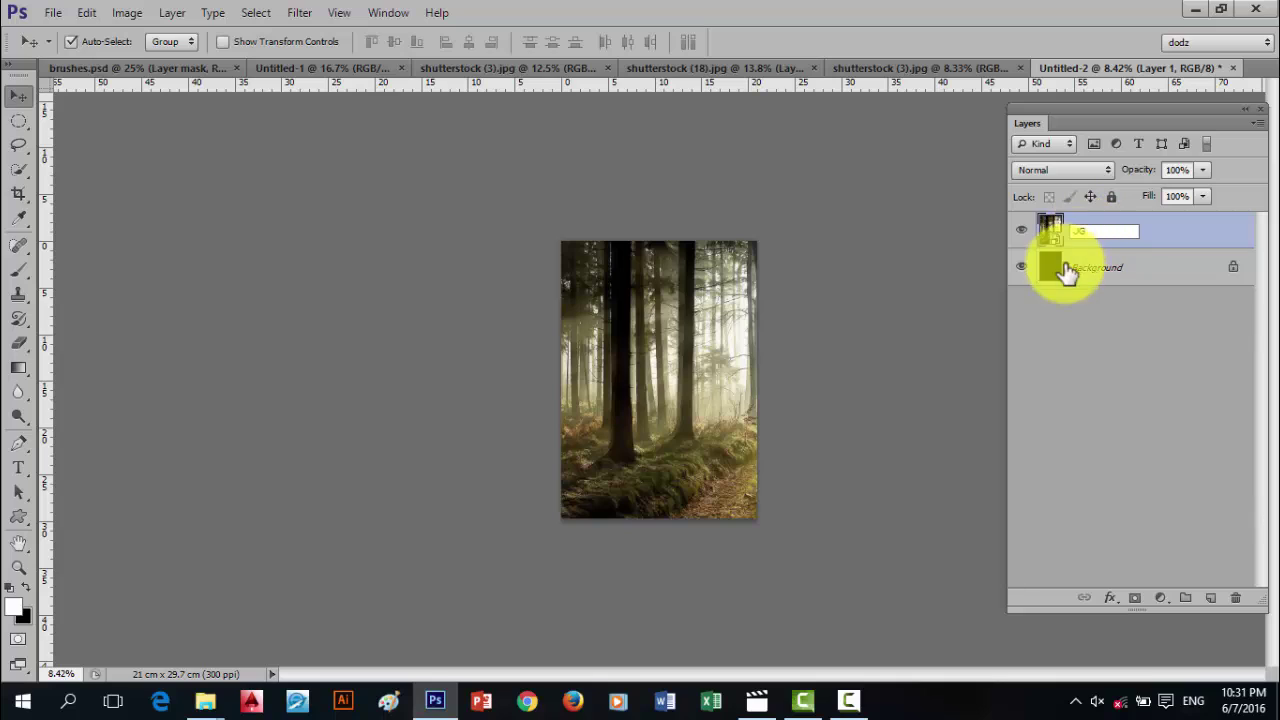
{"action": "left_click", "coordinate": [1090, 228]}
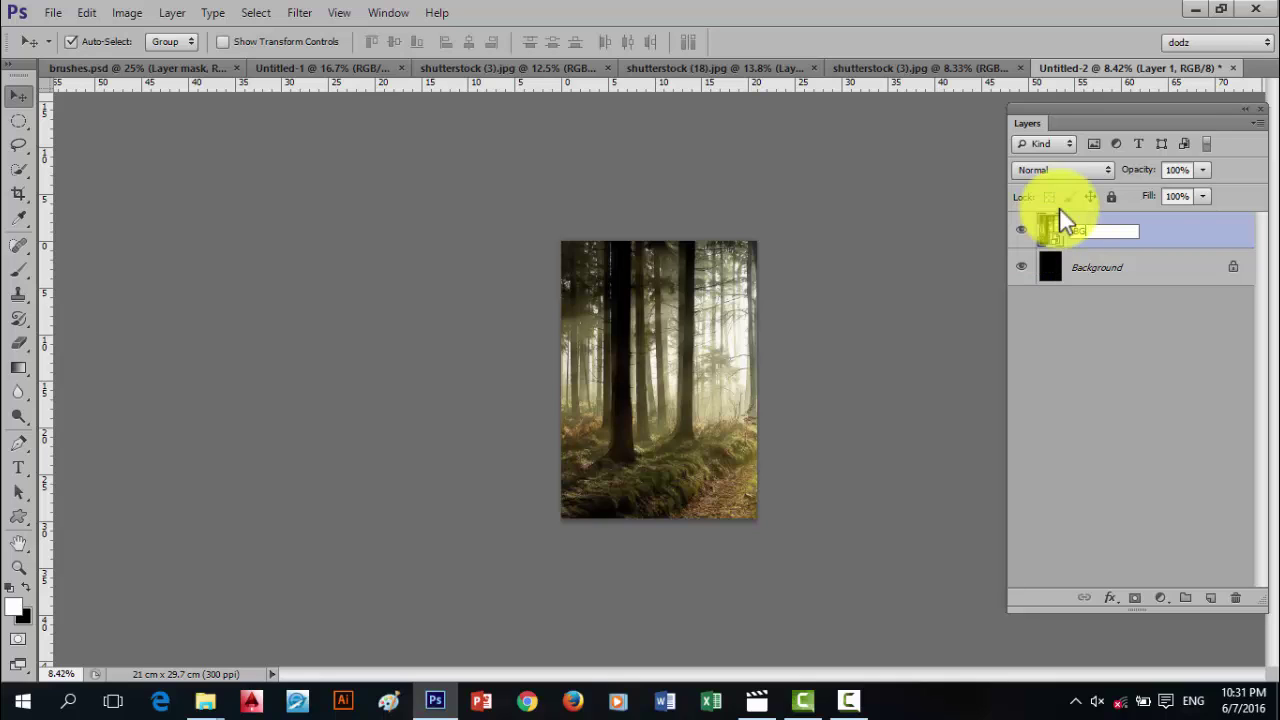
{"action": "left_click", "coordinate": [1158, 229]}
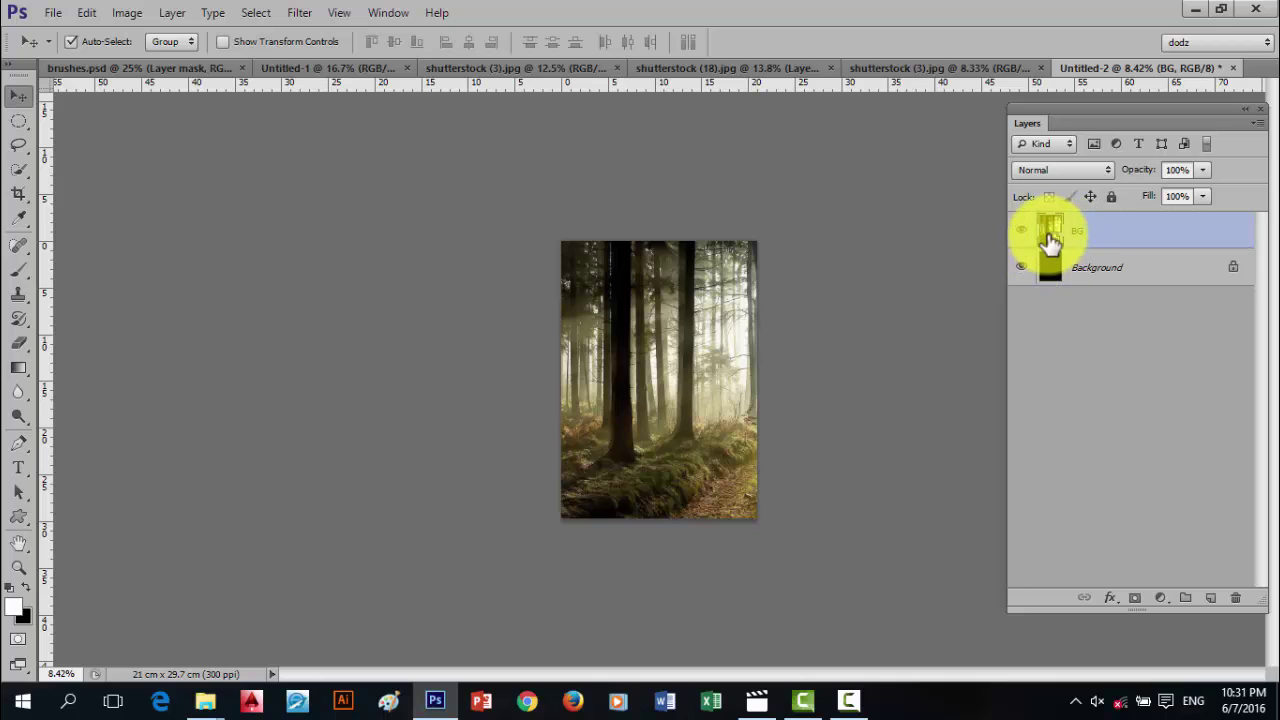
- Check the layer commands available for the smart object, and undo the layer's rename and smart object conversion
{"action": "right_click", "coordinate": [1086, 250]}
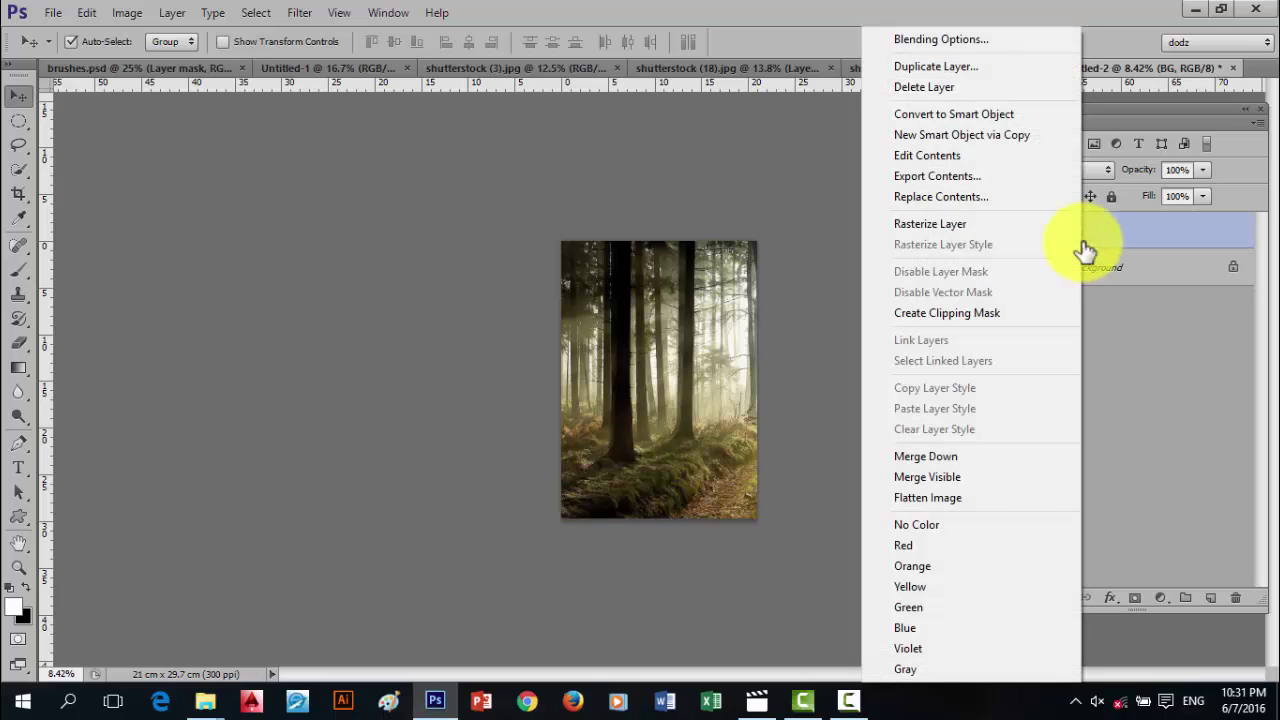
{"action": "left_click", "coordinate": [1100, 236]}
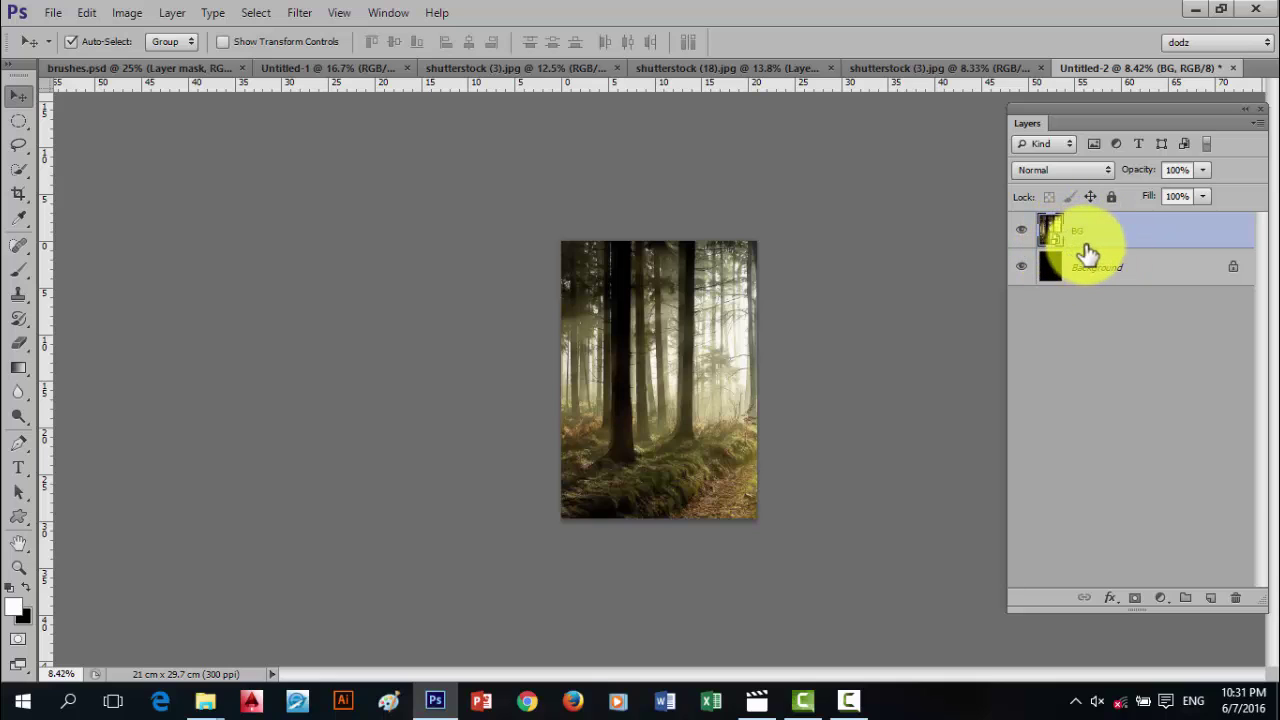
{"action": "key", "text": "ctrl+alt+z"}
{"action": "key", "text": "ctrl+alt+z"}
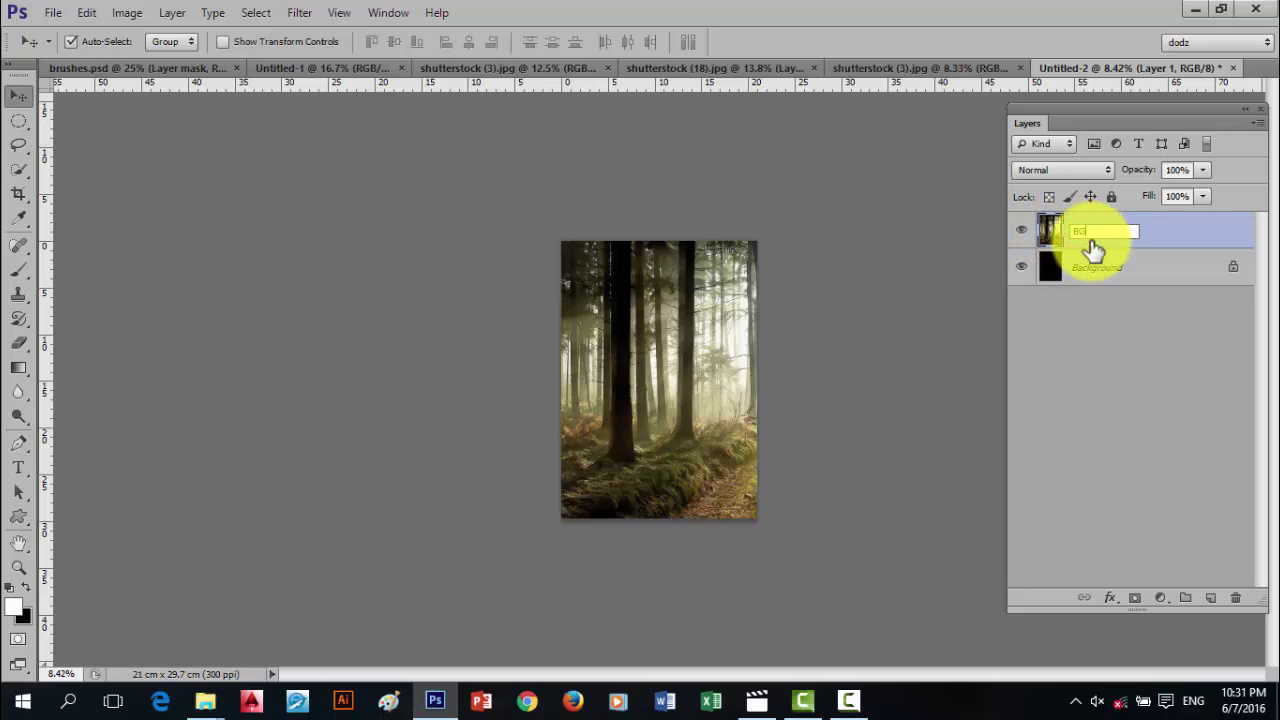
- Name the forest layer BG and convert it to a smart object
{"action": "left_click", "coordinate": [1191, 217]}
{"action": "right_click", "coordinate": [1128, 232]}
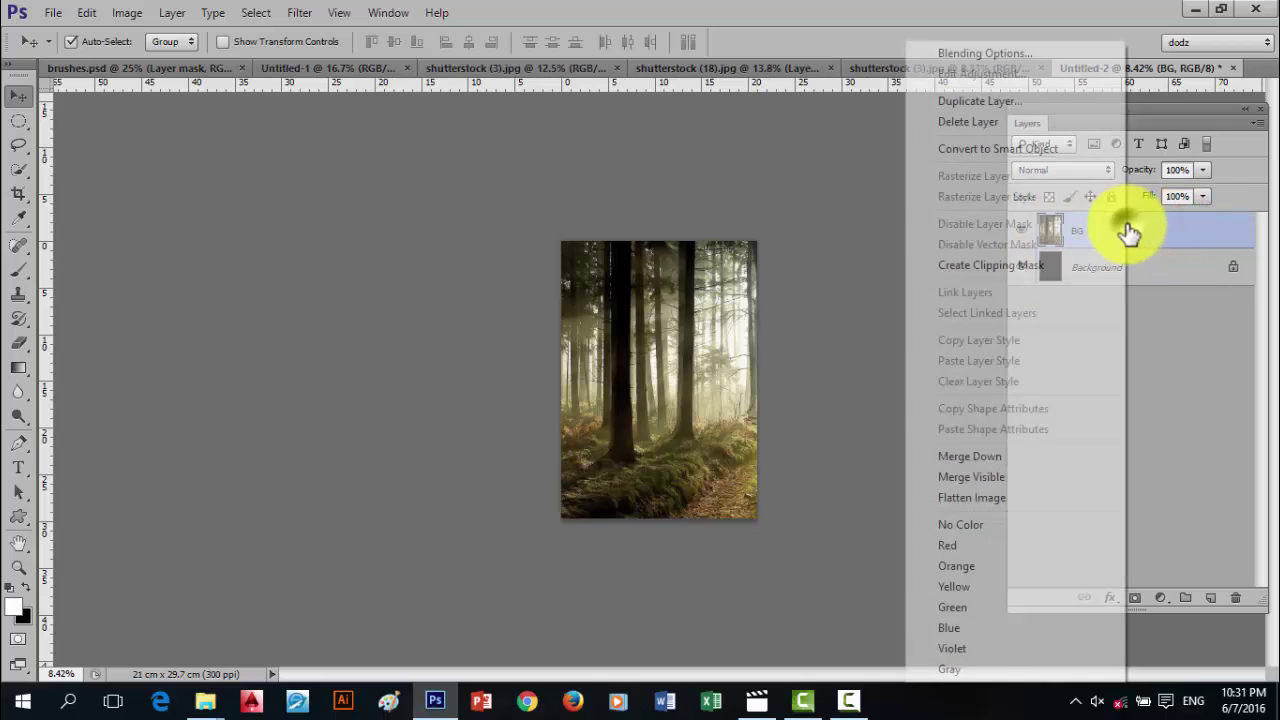
{"action": "left_click", "coordinate": [991, 148]}
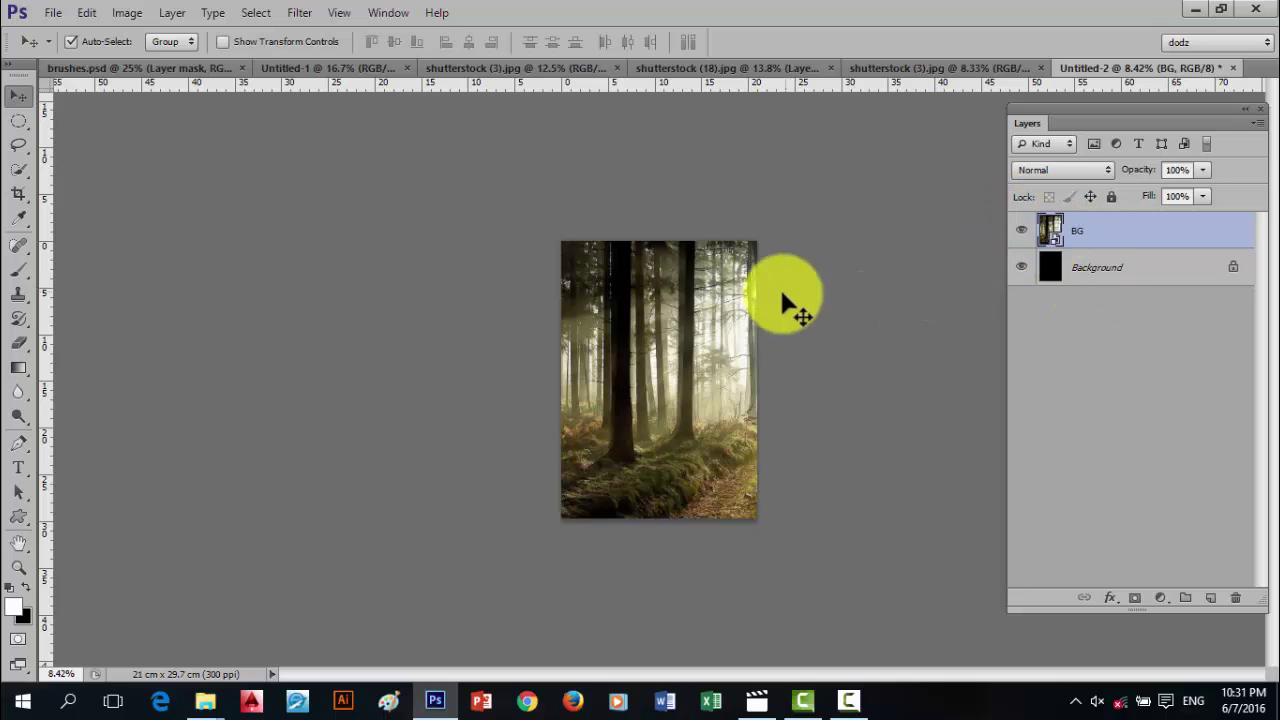
- Shift the BG layer up to center it at about X 1717 px, Y 1778 px, and try shrinking it to about 4%
{"action": "mouse_move", "coordinate": [648, 326]}
{"action": "left_mouse_down"}
{"action": "mouse_move", "coordinate": [708, 400]}
{"action": "mouse_move", "coordinate": [651, 329]}
{"action": "mouse_move", "coordinate": [655, 305]}
{"action": "left_mouse_up"}
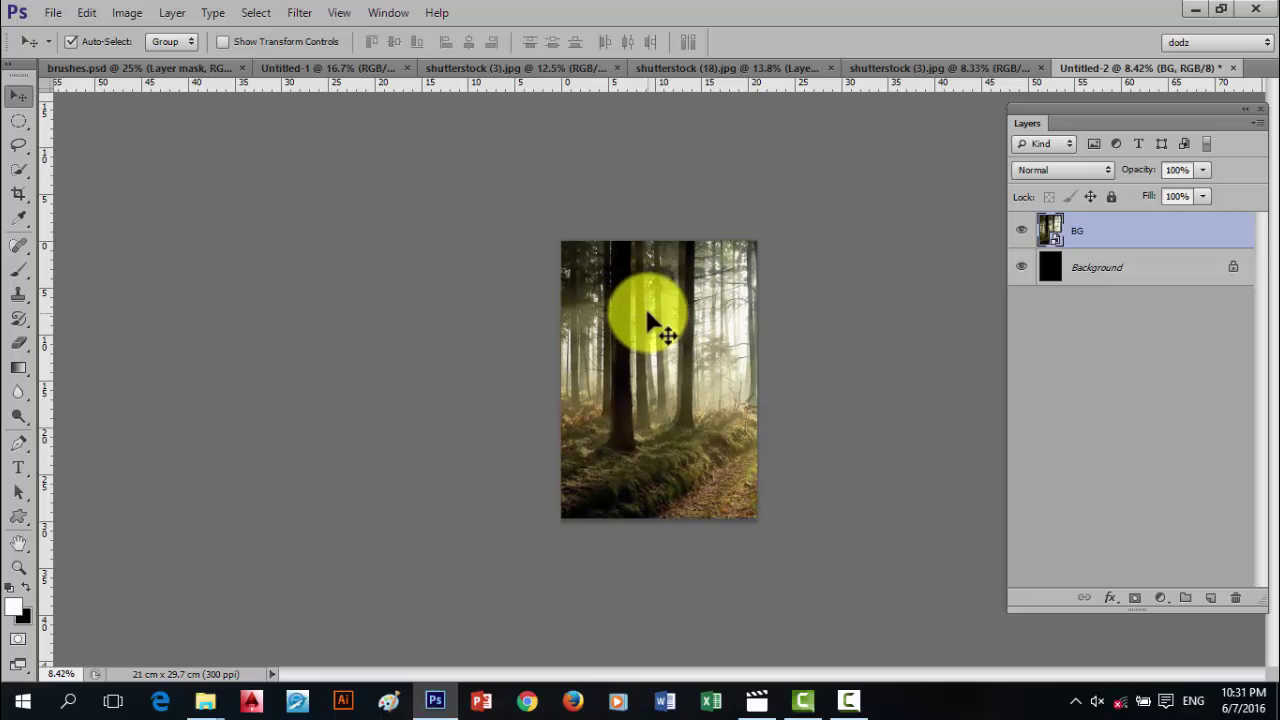
{"action": "key", "text": "ctrl+t"}
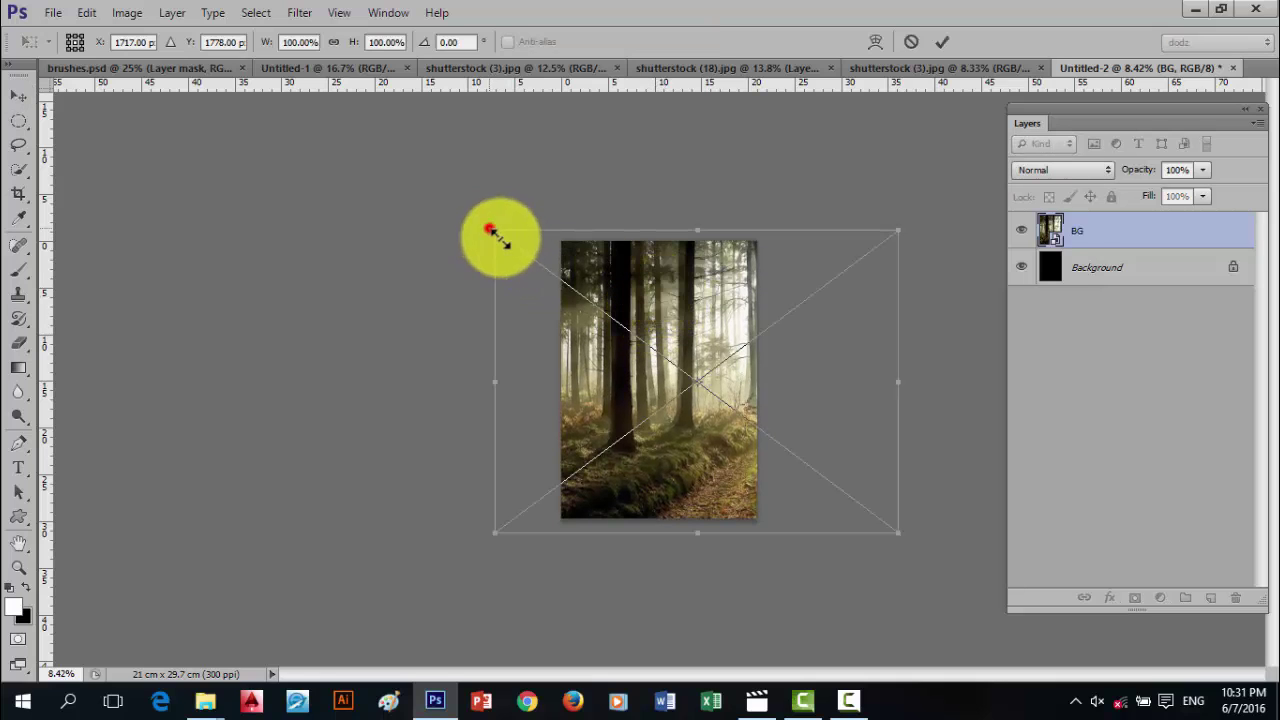
{"action": "left_click_drag", "start_coordinate": [493, 230], "coordinate": [686, 373]}
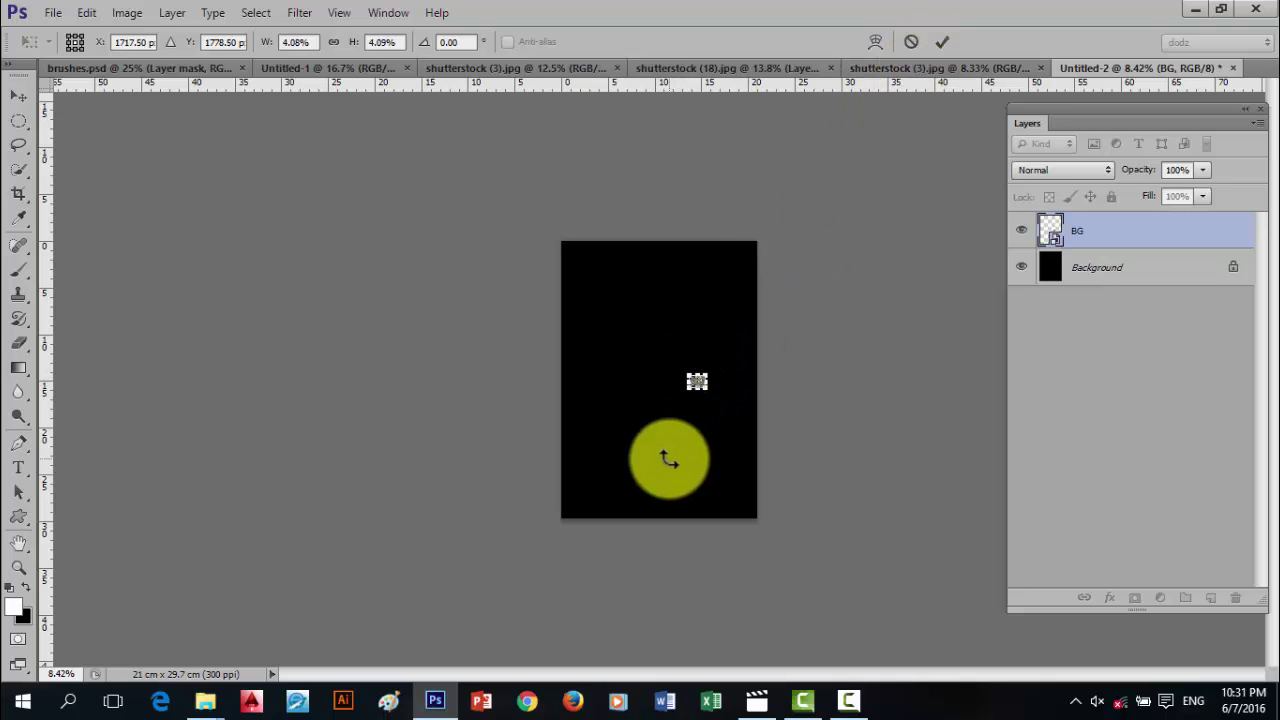
{"action": "key", "text": "Escape"}
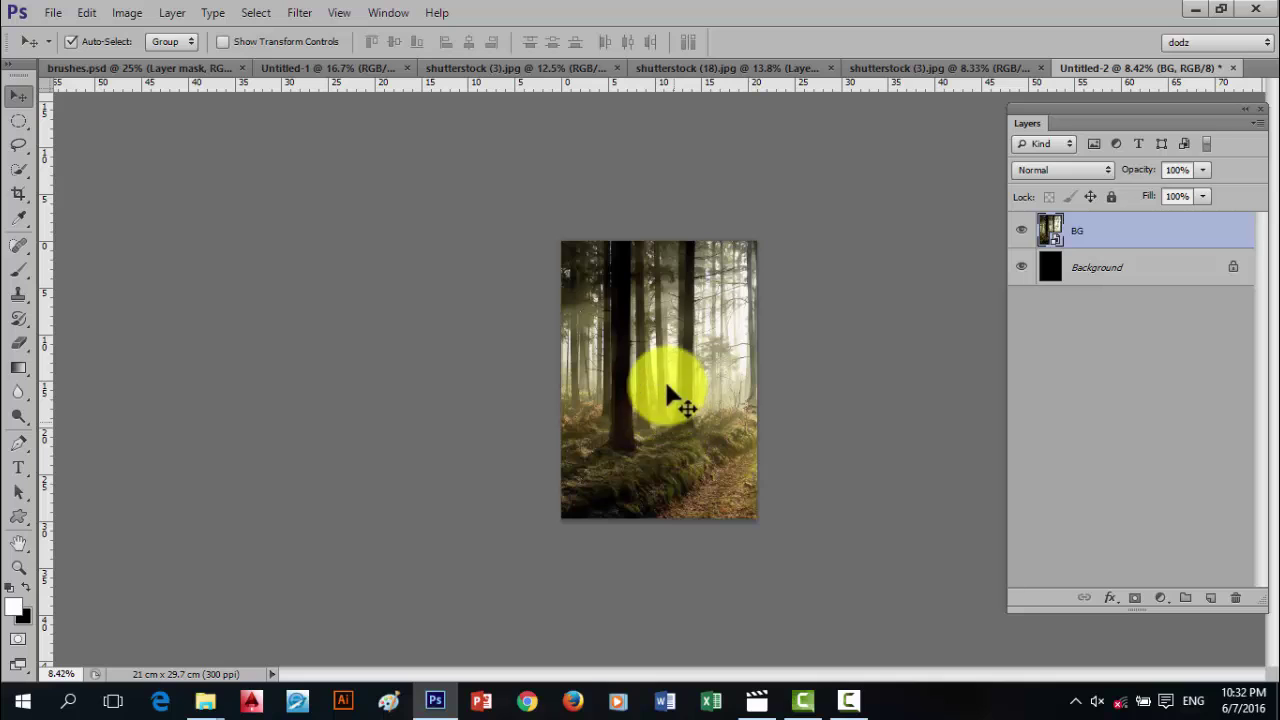
- Try shrinking the BG smart object to 10.76%, inspect the small image, and undo the transform
{"action": "key", "text": "ctrl+t"}
{"action": "left_click_drag", "start_coordinate": [491, 231], "coordinate": [655, 390]}
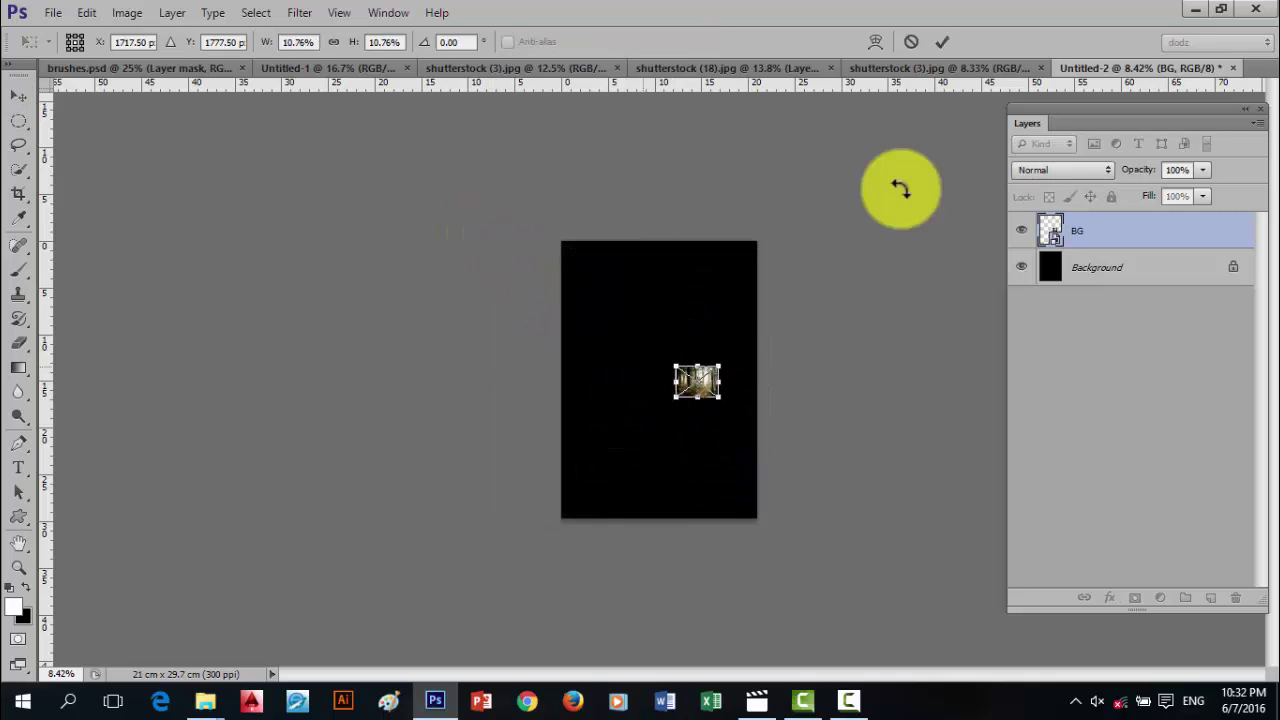
{"action": "left_click", "coordinate": [942, 41]}
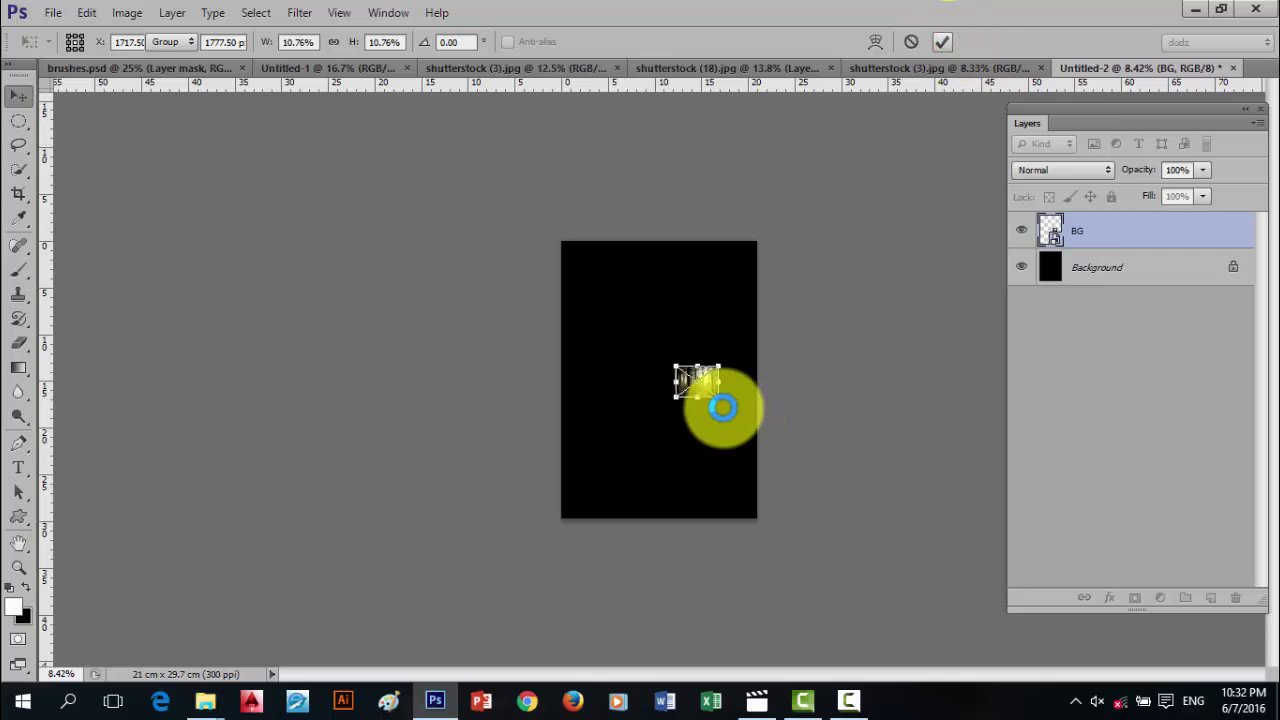
{"action": "scroll", "coordinate": [722, 398], "scroll_direction": "up", "scroll_amount": 3}
{"action": "scroll", "coordinate": [728, 387], "scroll_direction": "down", "scroll_amount": 4}
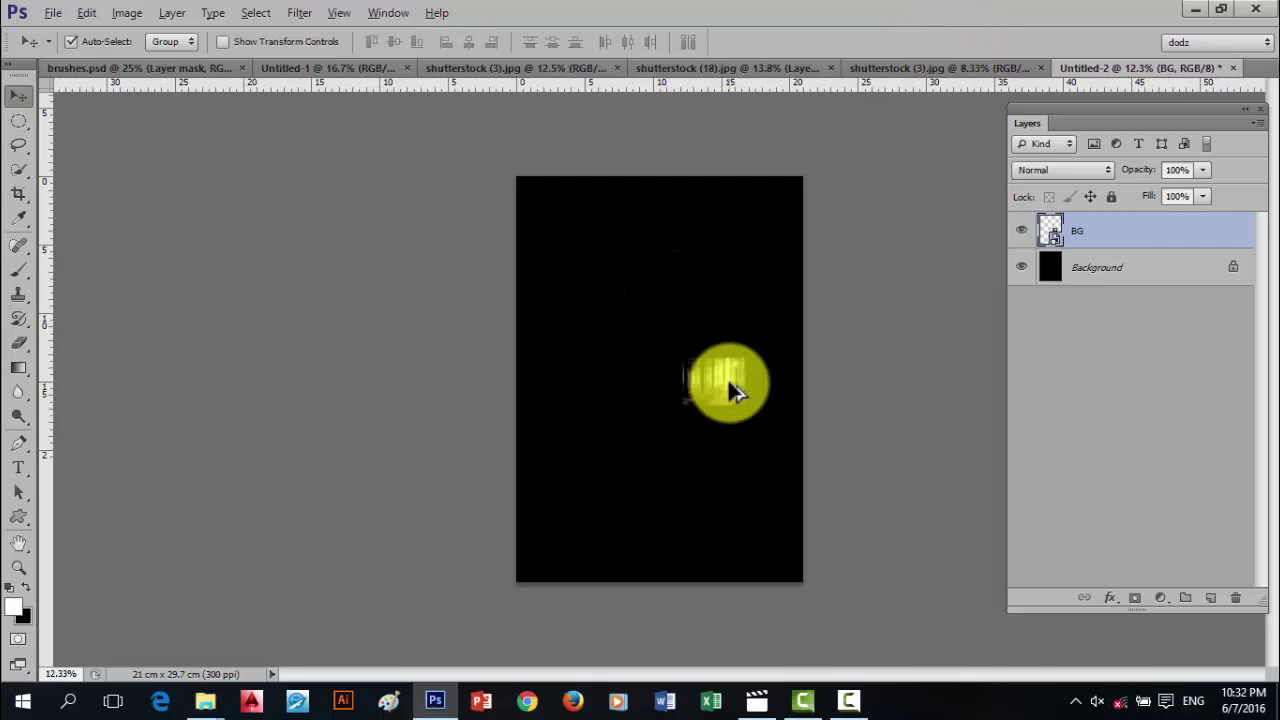
{"action": "key", "text": "ctrl+z"}
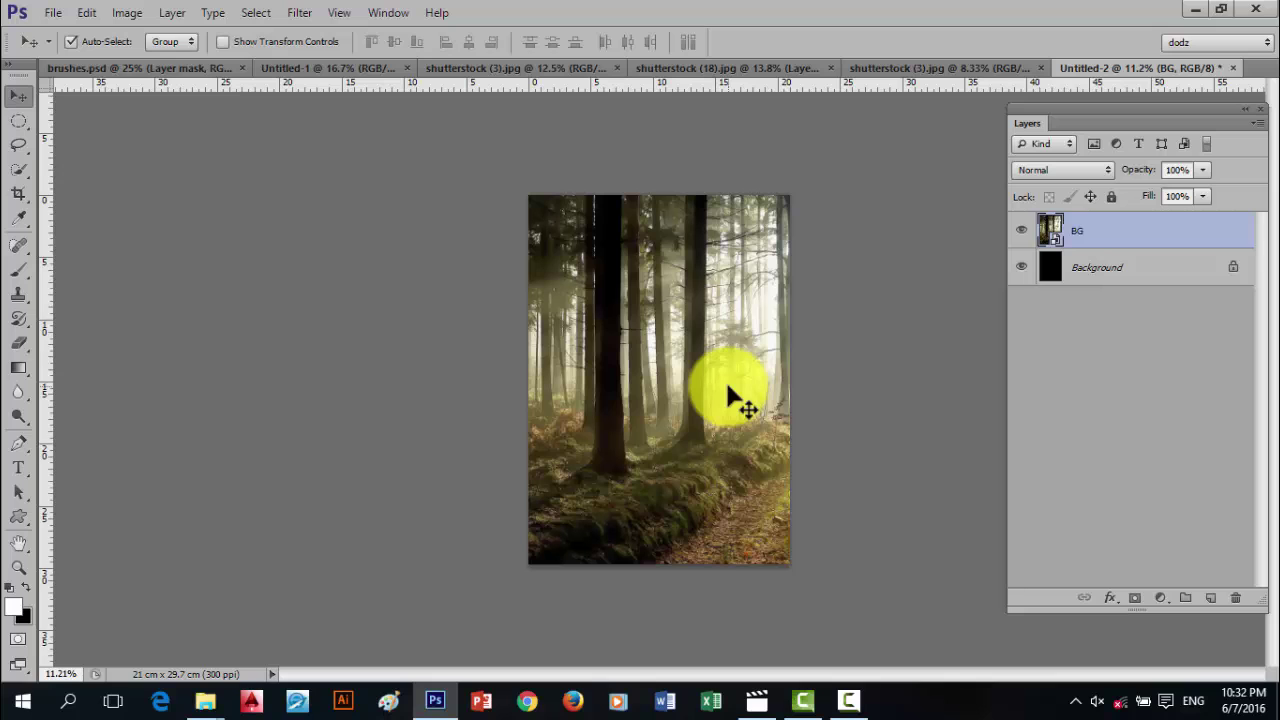
- Scale the BG smart object to 49.69%, center it at X 1208 px, Y 2554 px across the page's lower half, and add a layer mask
{"action": "left_click_drag", "start_coordinate": [709, 358], "coordinate": [716, 448]}
{"action": "key", "text": "ctrl+t"}
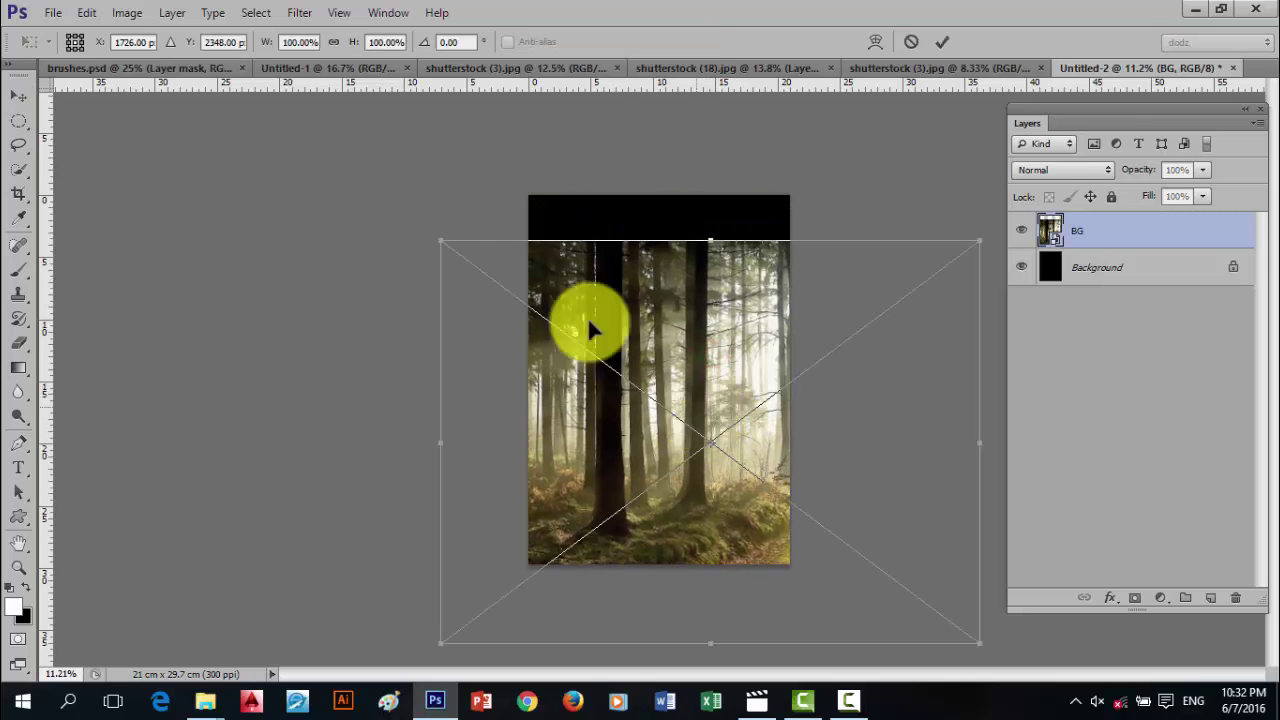
{"action": "left_click_drag", "start_coordinate": [443, 244], "coordinate": [562, 368]}
{"action": "left_click_drag", "start_coordinate": [660, 371], "coordinate": [597, 402]}
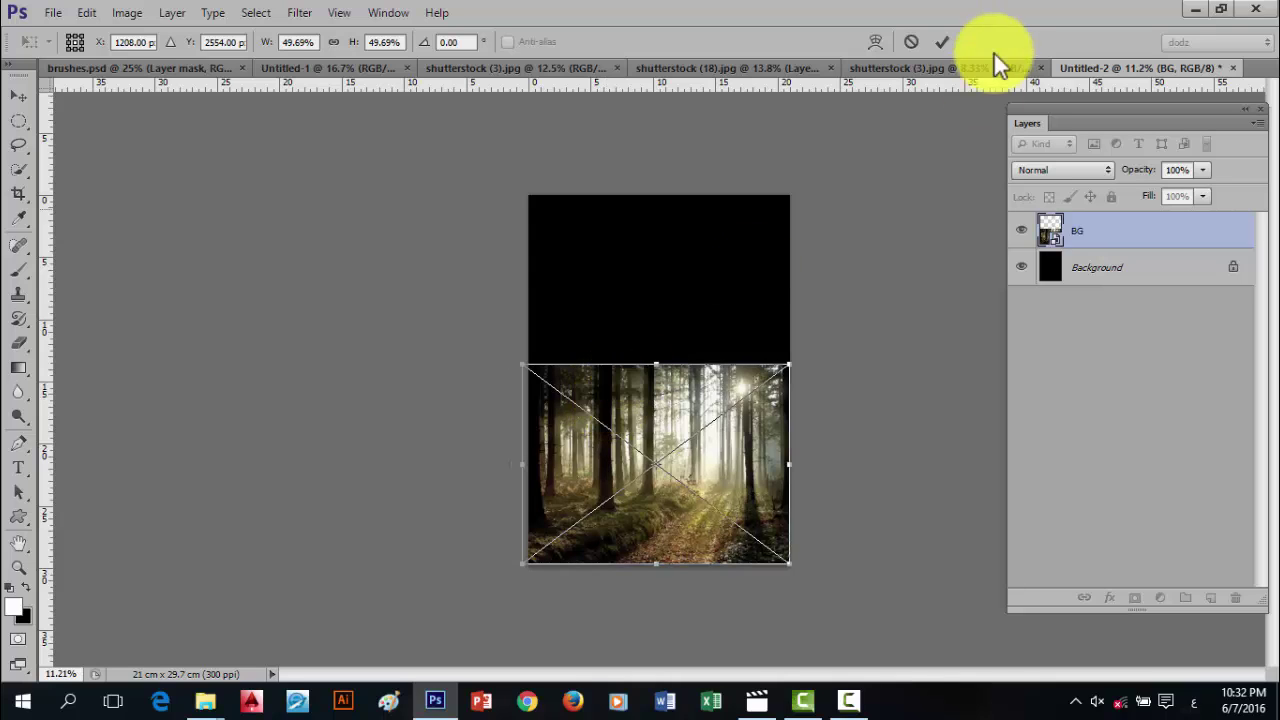
{"action": "left_click", "coordinate": [941, 43]}
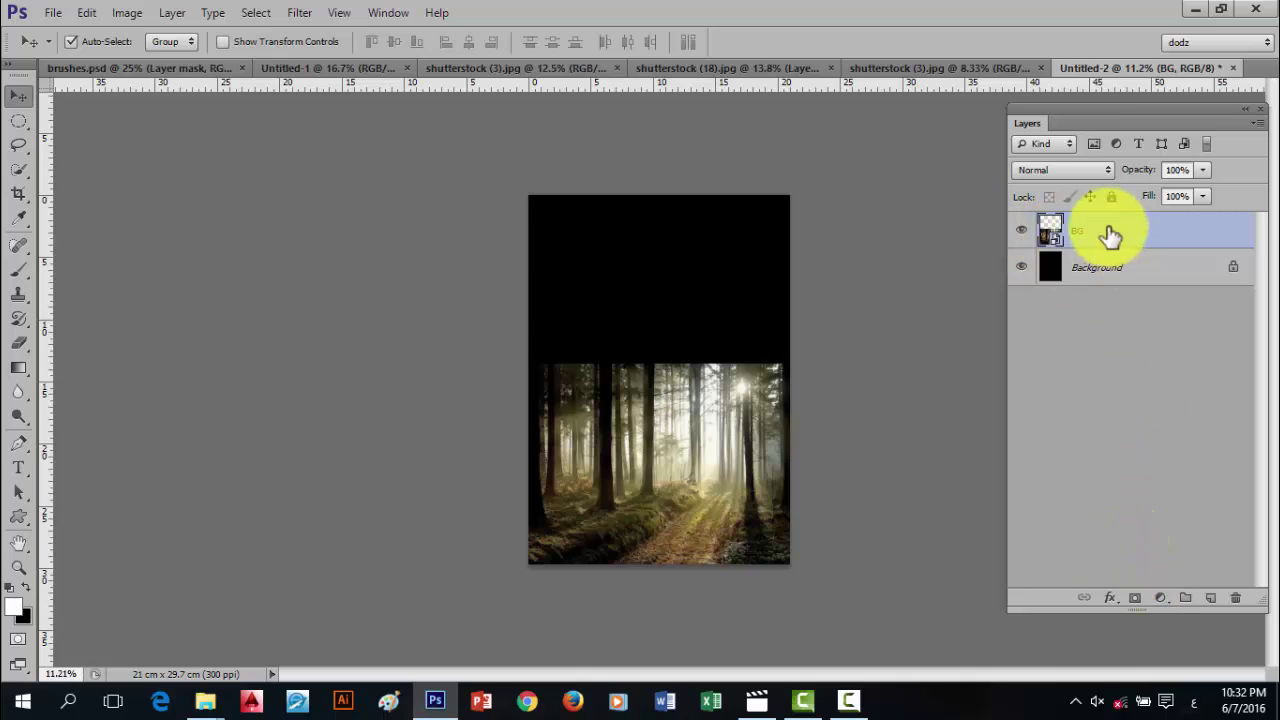
{"action": "left_click", "coordinate": [1137, 598]}
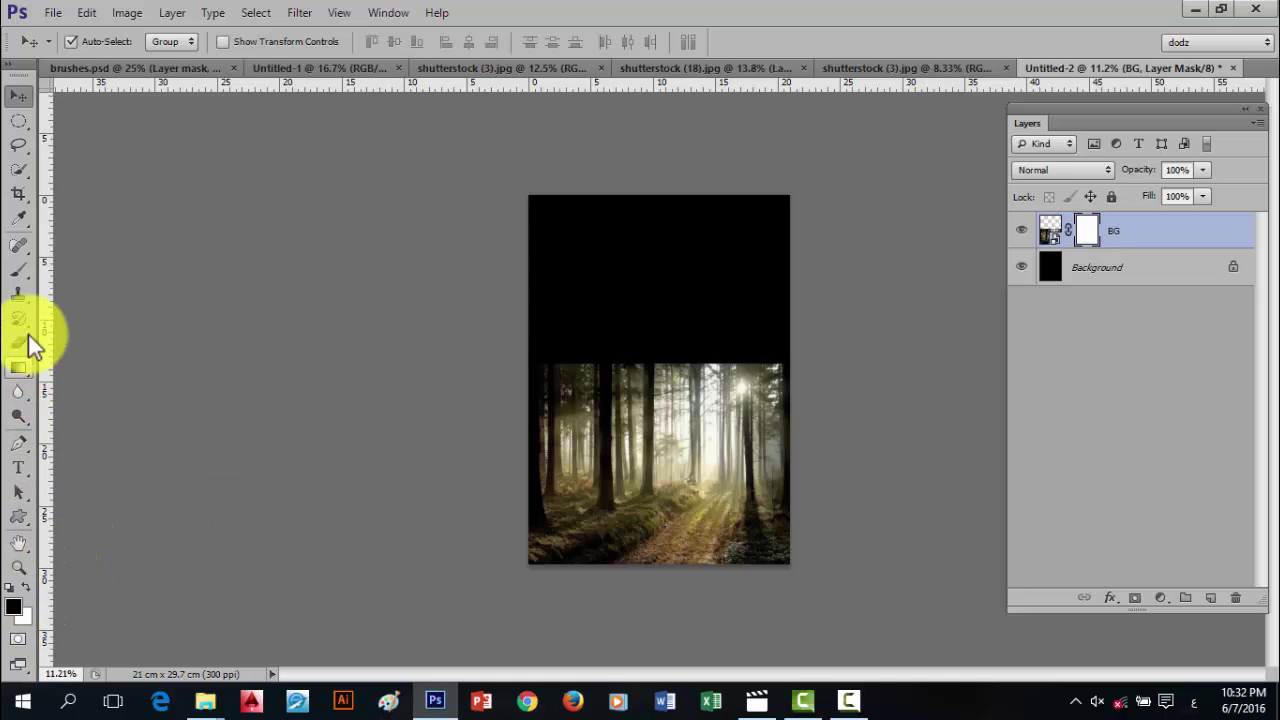
- Try black brush strokes across the forest's upper edge on the BG mask, setting the brush to 100% hardness and 100% opacity
{"action": "left_click", "coordinate": [18, 266]}
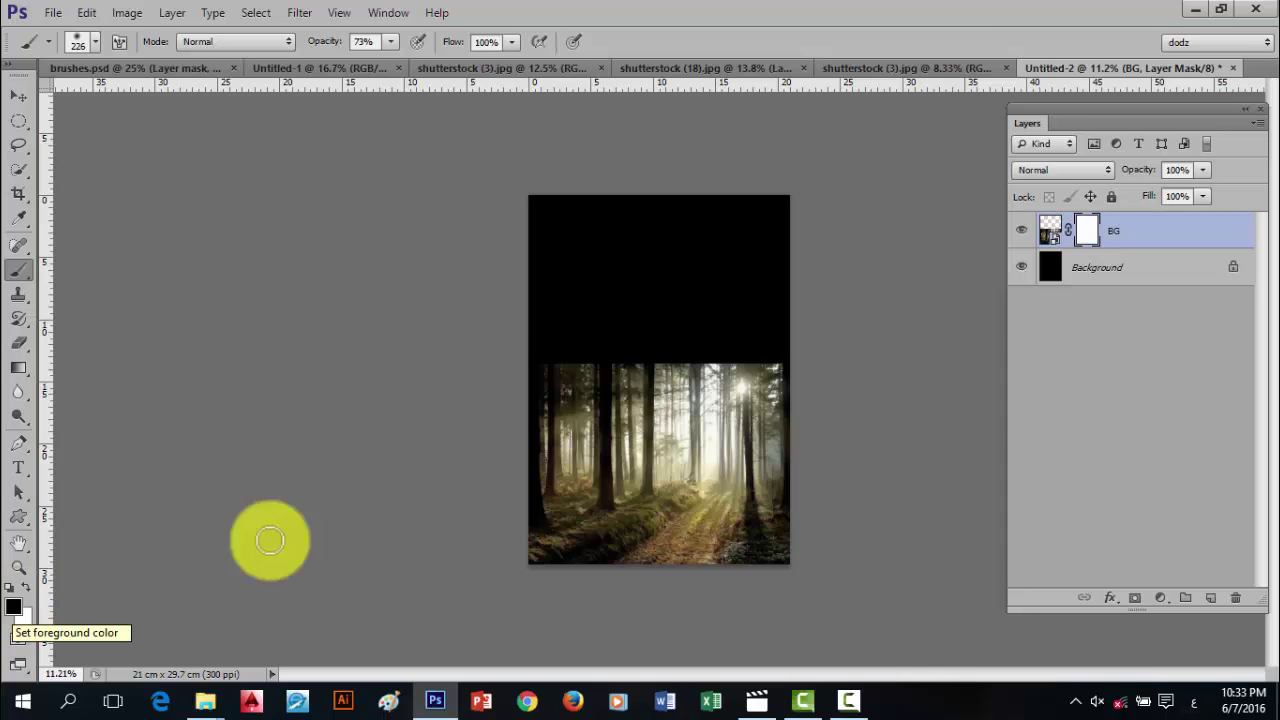
{"action": "mouse_move", "coordinate": [683, 357]}
{"action": "left_mouse_down"}
{"action": "mouse_move", "coordinate": [614, 394]}
{"action": "mouse_move", "coordinate": [694, 354]}
{"action": "mouse_move", "coordinate": [664, 366]}
{"action": "left_mouse_up"}
{"action": "right_click", "coordinate": [640, 373]}
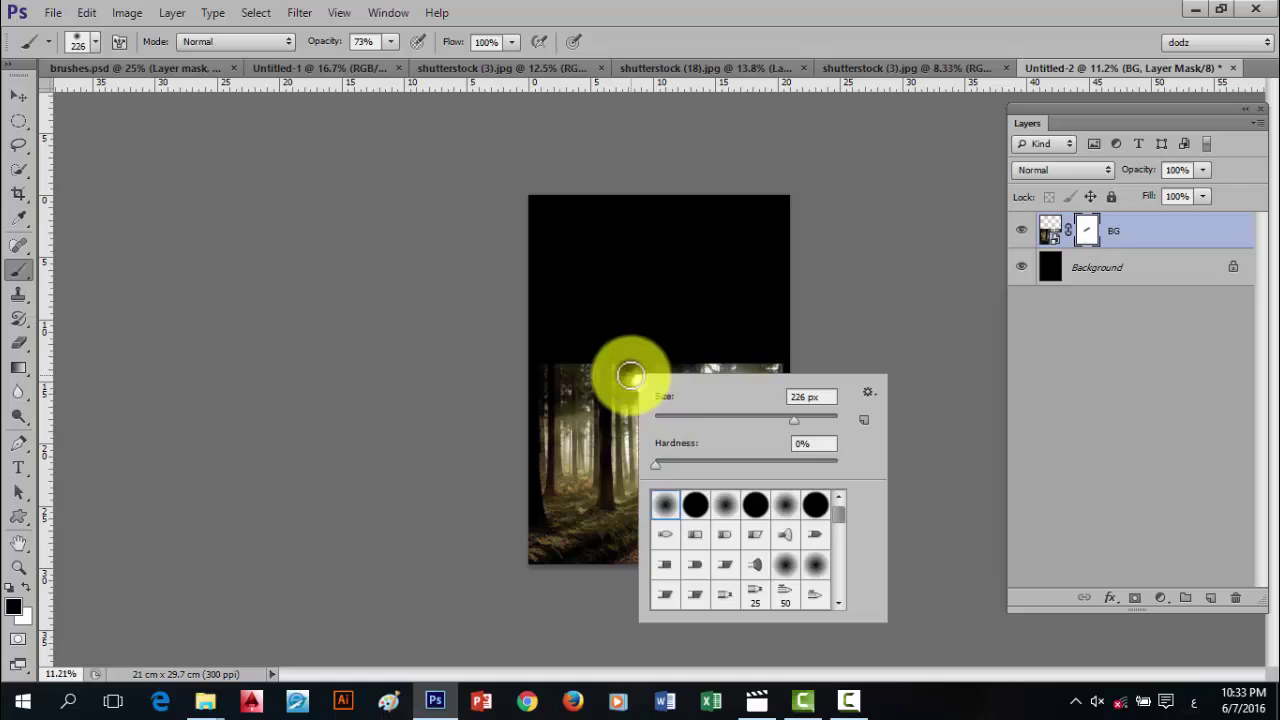
{"action": "left_click_drag", "start_coordinate": [666, 460], "coordinate": [823, 469]}
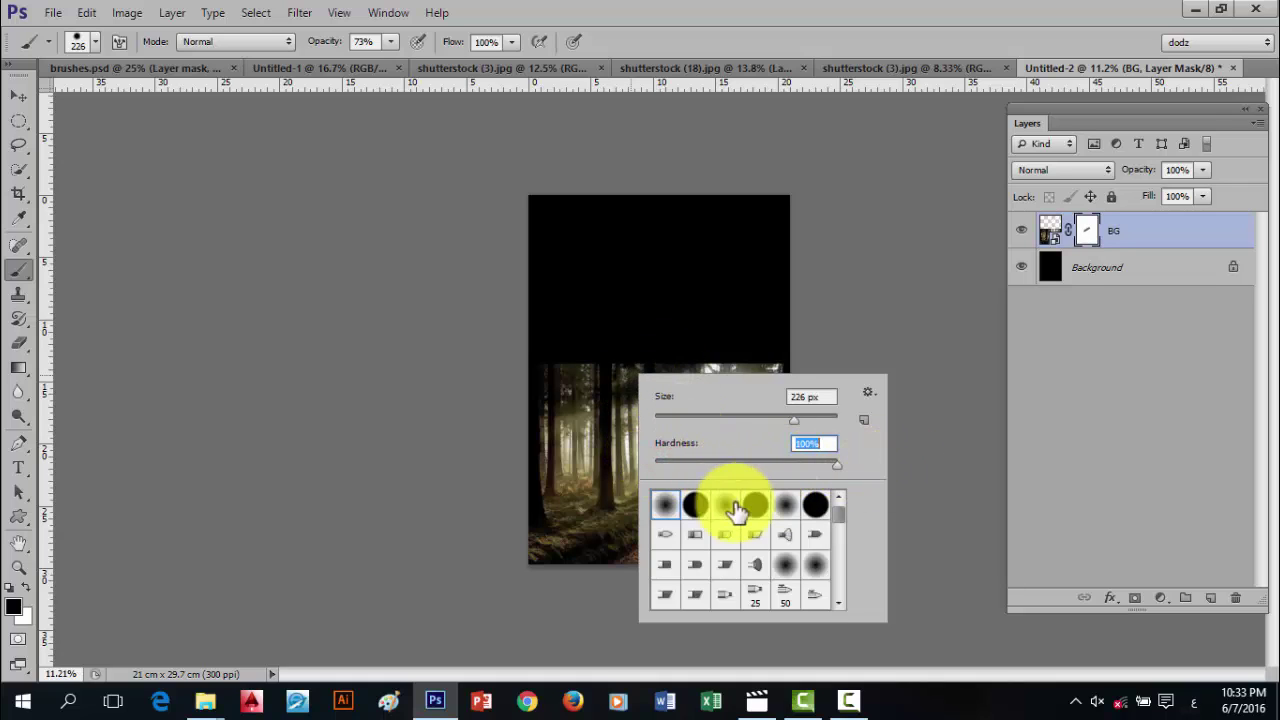
{"action": "left_click", "coordinate": [695, 504]}
{"action": "left_click", "coordinate": [648, 343]}
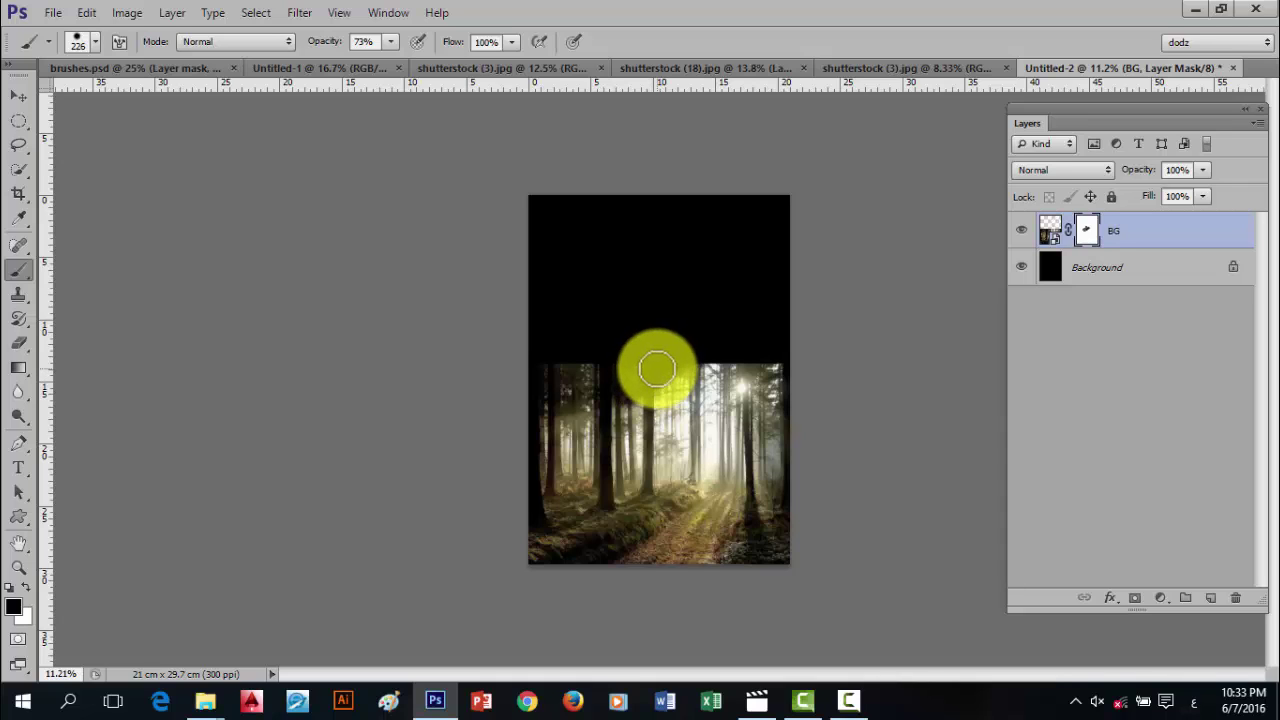
{"action": "left_click_drag", "start_coordinate": [314, 42], "coordinate": [443, 51]}
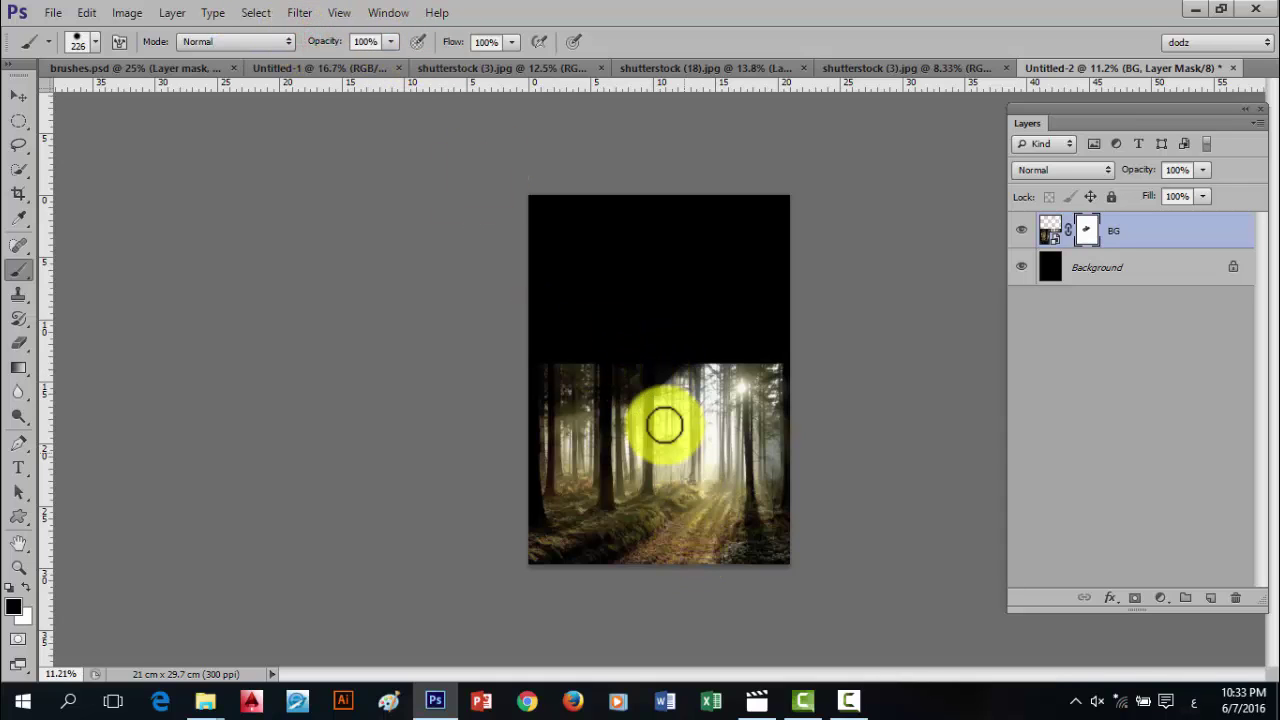
- Paint black on the BG mask over the upper middle of the forest and hide the Background layer
{"action": "mouse_move", "coordinate": [680, 354]}
{"action": "left_mouse_down"}
{"action": "mouse_move", "coordinate": [654, 387]}
{"action": "mouse_move", "coordinate": [677, 345]}
{"action": "mouse_move", "coordinate": [649, 358]}
{"action": "mouse_move", "coordinate": [641, 401]}
{"action": "left_mouse_up"}
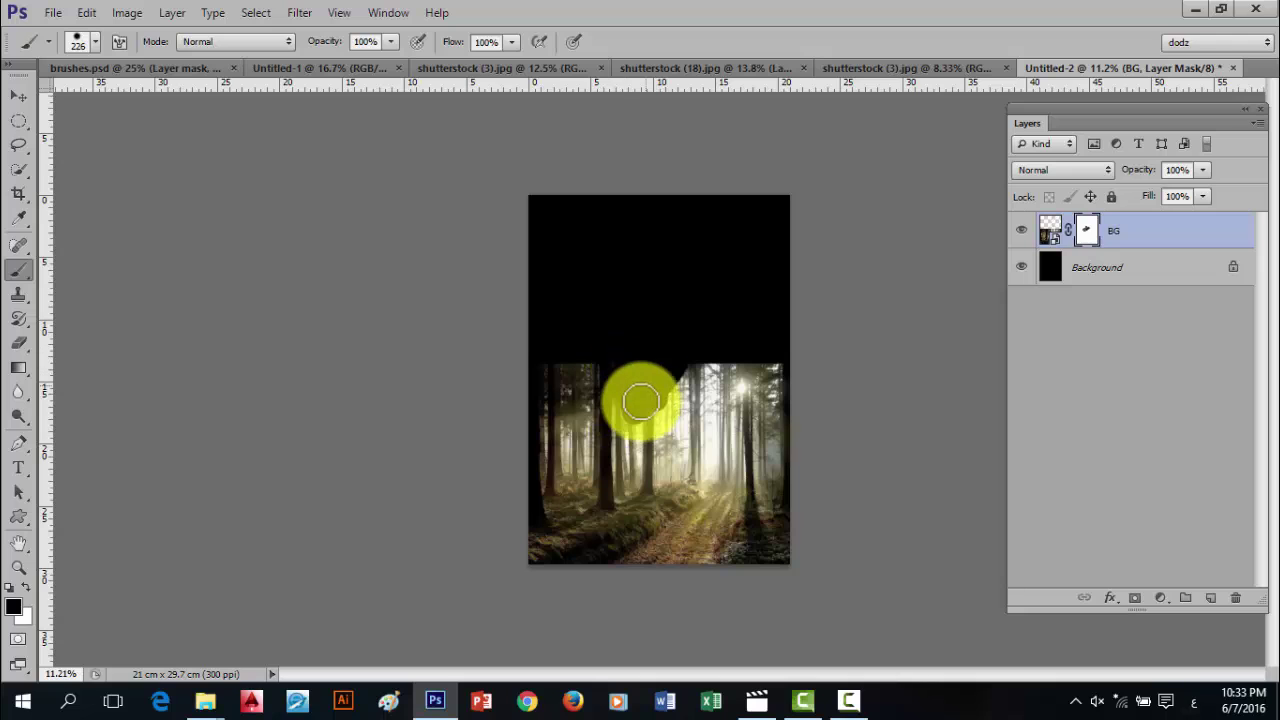
{"action": "left_click", "coordinate": [1015, 266]}
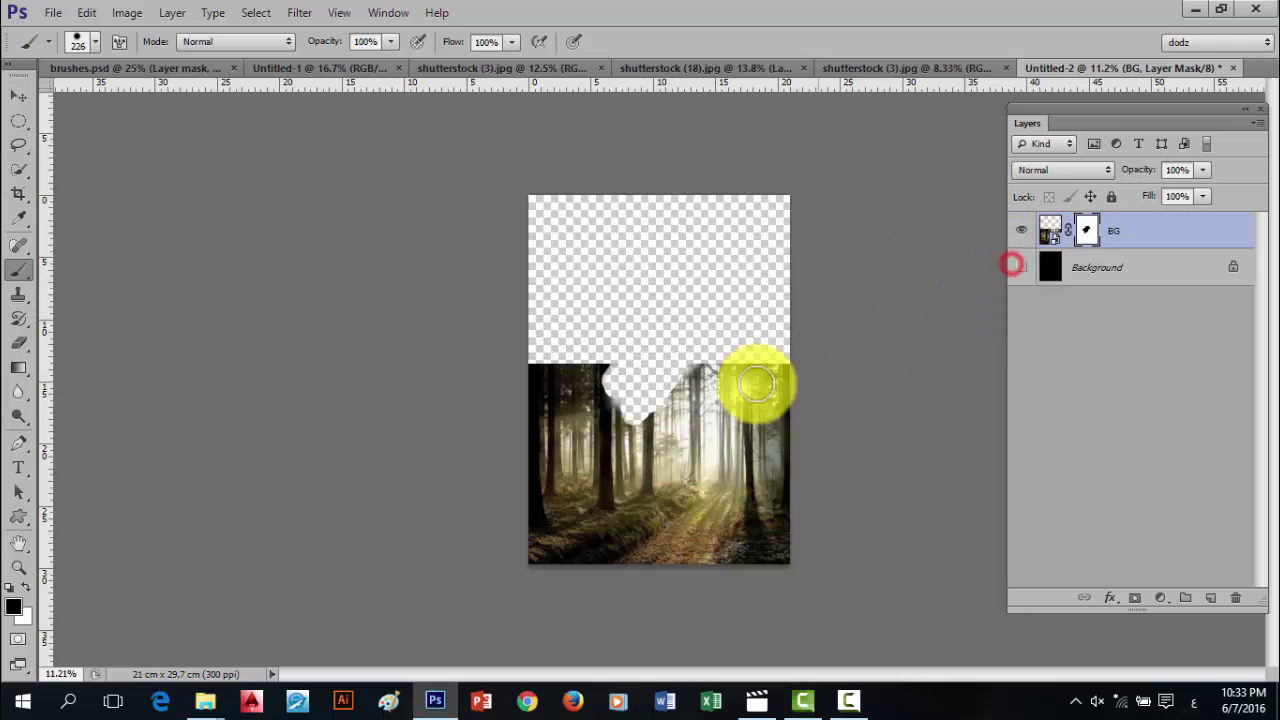
{"action": "mouse_move", "coordinate": [663, 337]}
{"action": "left_mouse_down"}
{"action": "mouse_move", "coordinate": [640, 414]}
{"action": "mouse_move", "coordinate": [619, 356]}
{"action": "mouse_move", "coordinate": [643, 434]}
{"action": "mouse_move", "coordinate": [636, 405]}
{"action": "mouse_move", "coordinate": [660, 359]}
{"action": "mouse_move", "coordinate": [682, 397]}
{"action": "mouse_move", "coordinate": [654, 439]}
{"action": "mouse_move", "coordinate": [672, 367]}
{"action": "mouse_move", "coordinate": [654, 424]}
{"action": "mouse_move", "coordinate": [702, 380]}
{"action": "mouse_move", "coordinate": [702, 412]}
{"action": "mouse_move", "coordinate": [662, 431]}
{"action": "mouse_move", "coordinate": [720, 370]}
{"action": "left_mouse_up"}
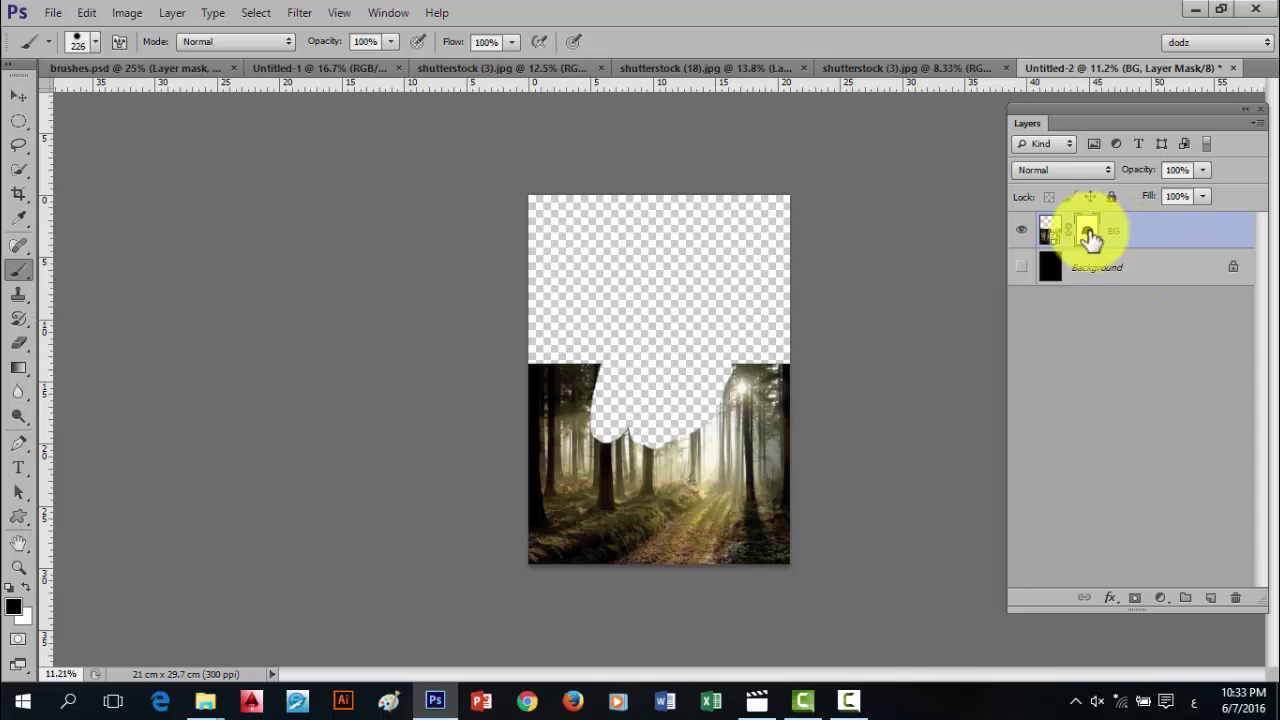
- Delete the layer mask from BG and rasterize the smart object
{"action": "left_click_drag", "start_coordinate": [1087, 232], "coordinate": [1240, 596]}
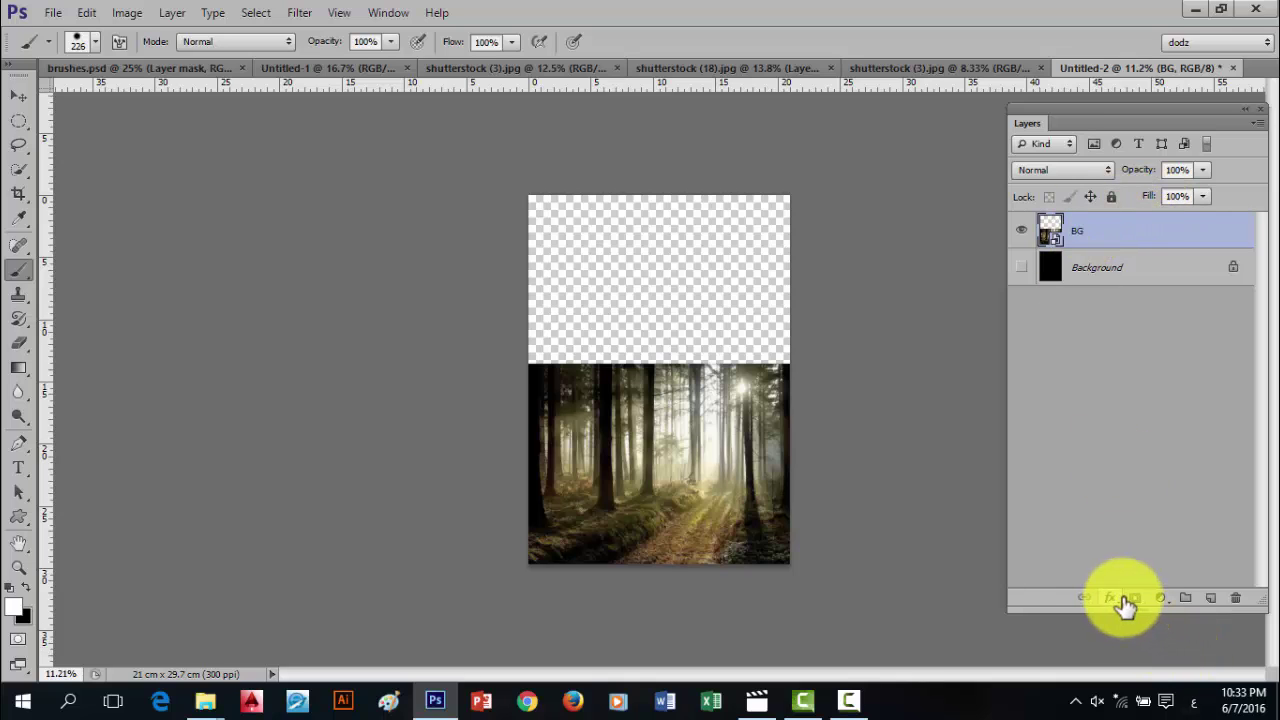
{"action": "key", "text": "x"}
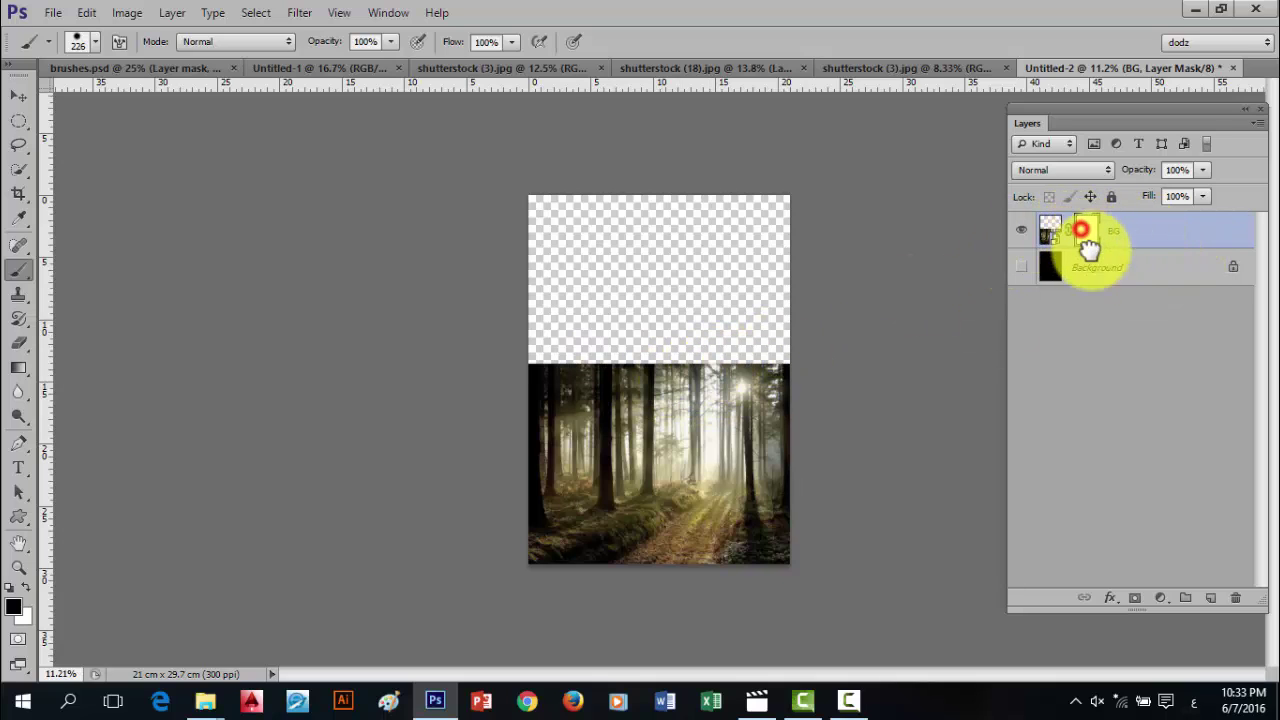
{"action": "left_click_drag", "start_coordinate": [1088, 245], "coordinate": [1236, 598]}
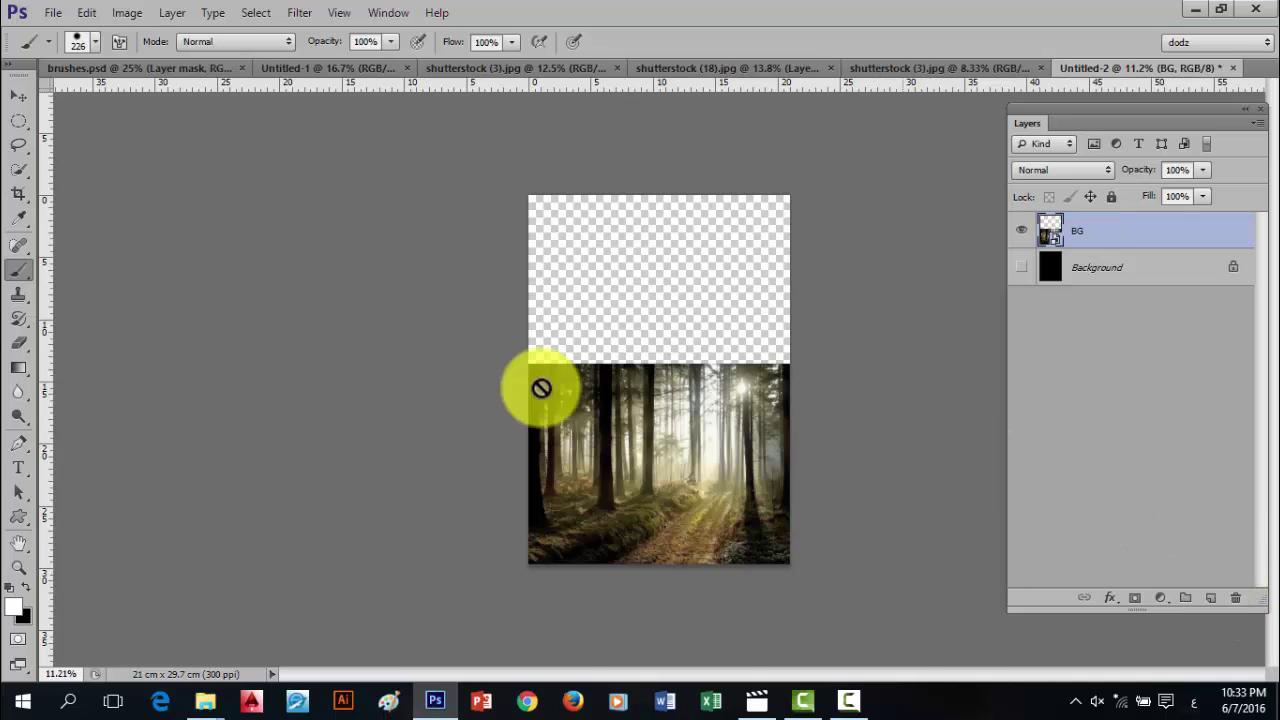
{"action": "key", "text": "x"}
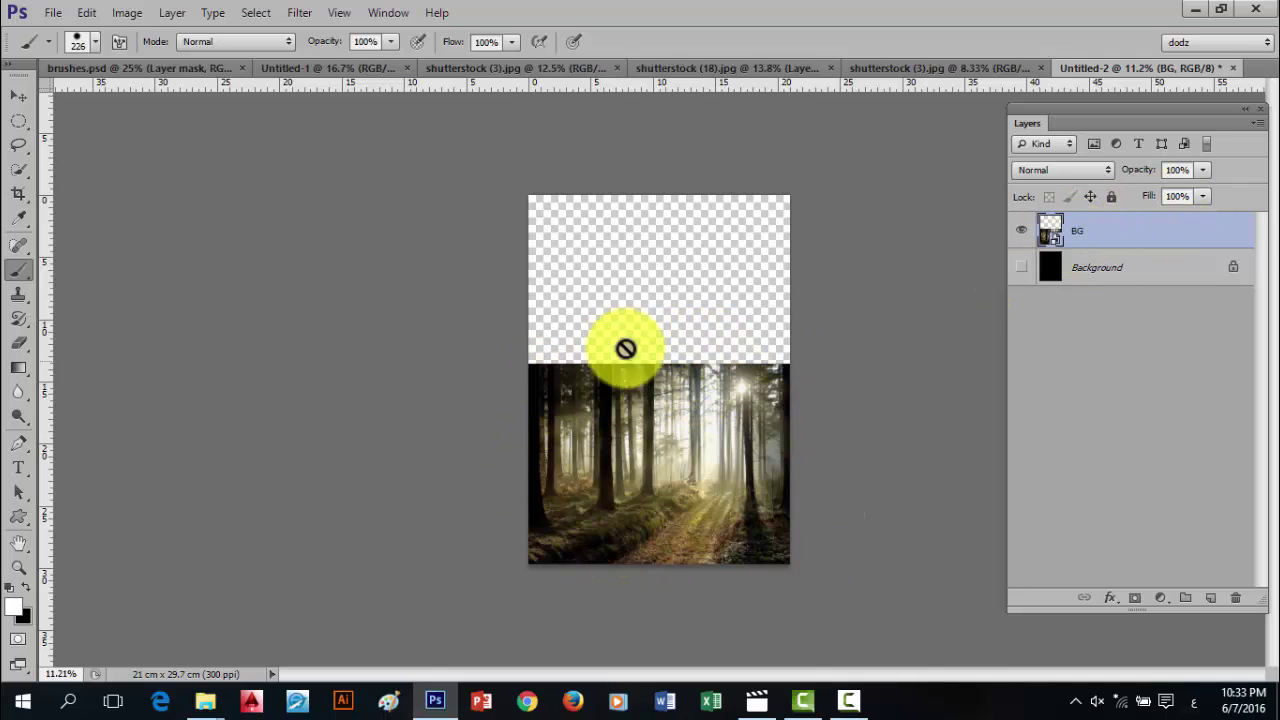
{"action": "right_click", "coordinate": [1092, 232]}
{"action": "left_click", "coordinate": [991, 224]}
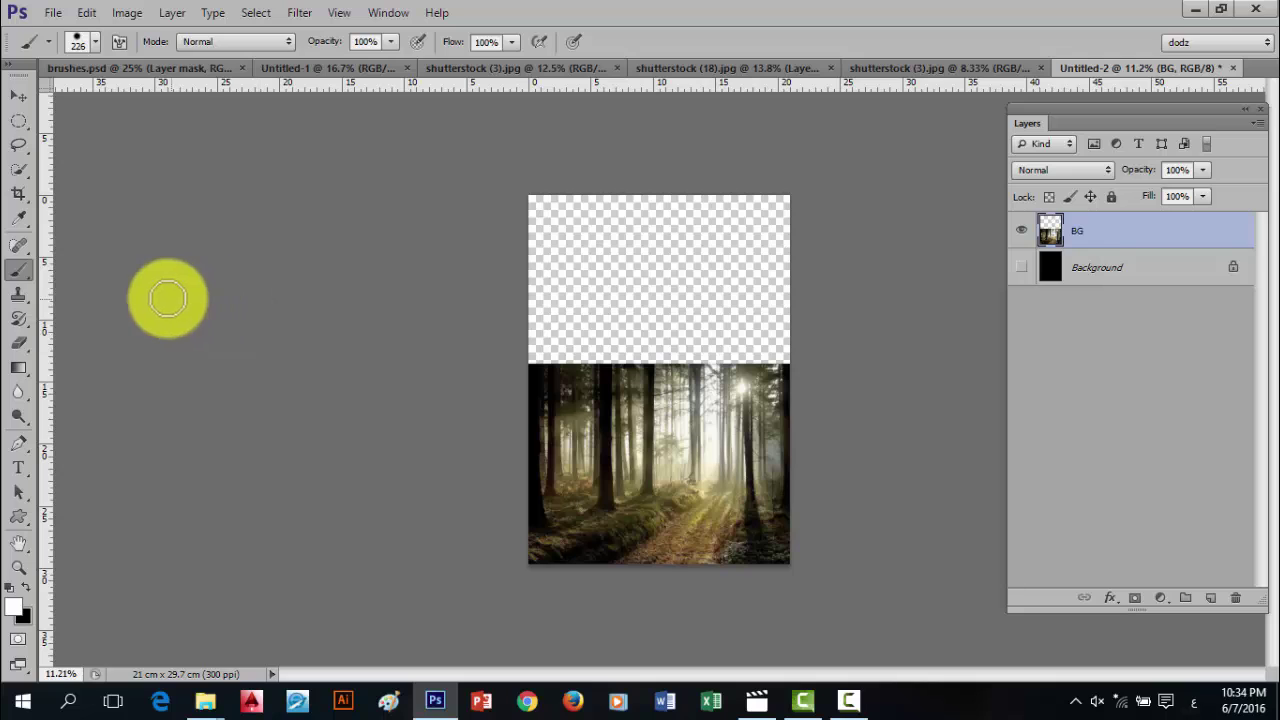
- Erase along the forest's upper edge with a soft 484 px Eraser at 42% opacity
{"action": "left_click", "coordinate": [18, 342]}
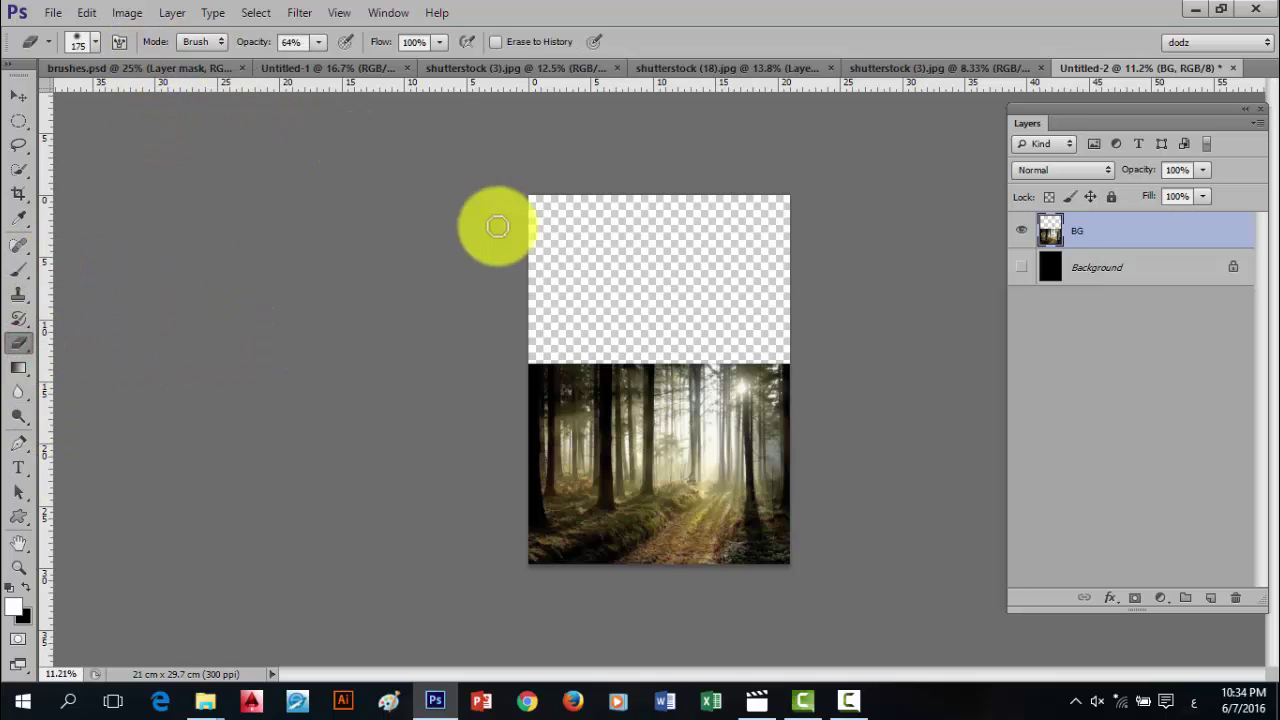
{"action": "left_click_drag", "start_coordinate": [245, 50], "coordinate": [215, 50]}
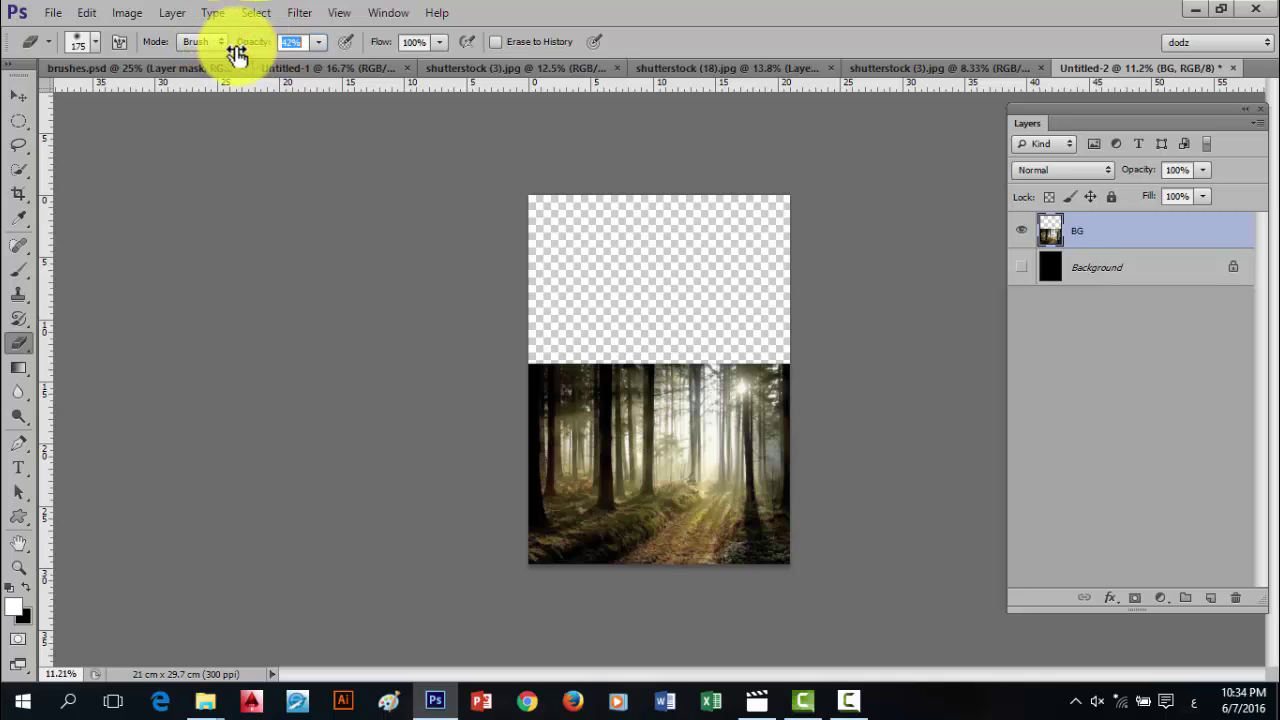
{"action": "right_click", "coordinate": [590, 291]}
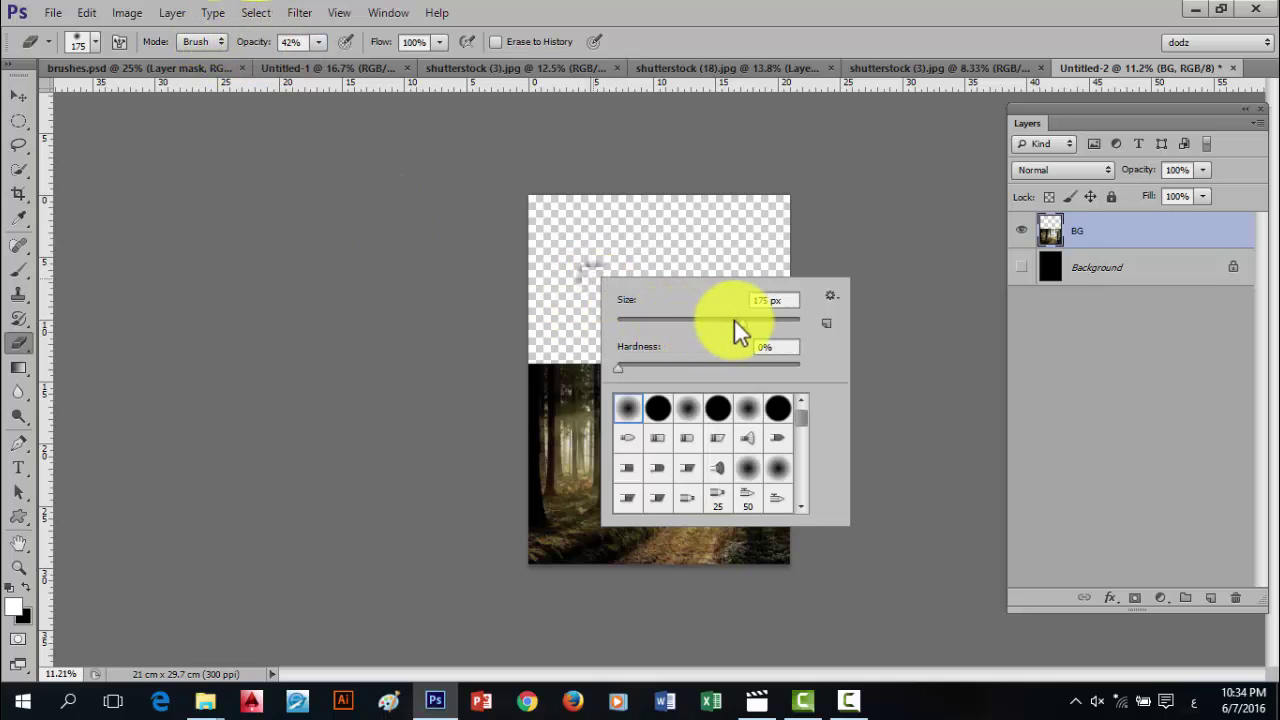
{"action": "left_click_drag", "start_coordinate": [736, 320], "coordinate": [777, 334]}
{"action": "left_click", "coordinate": [508, 274]}
{"action": "mouse_move", "coordinate": [500, 366]}
{"action": "left_mouse_down"}
{"action": "mouse_move", "coordinate": [804, 372]}
{"action": "mouse_move", "coordinate": [691, 347]}
{"action": "mouse_move", "coordinate": [505, 347]}
{"action": "left_mouse_up"}
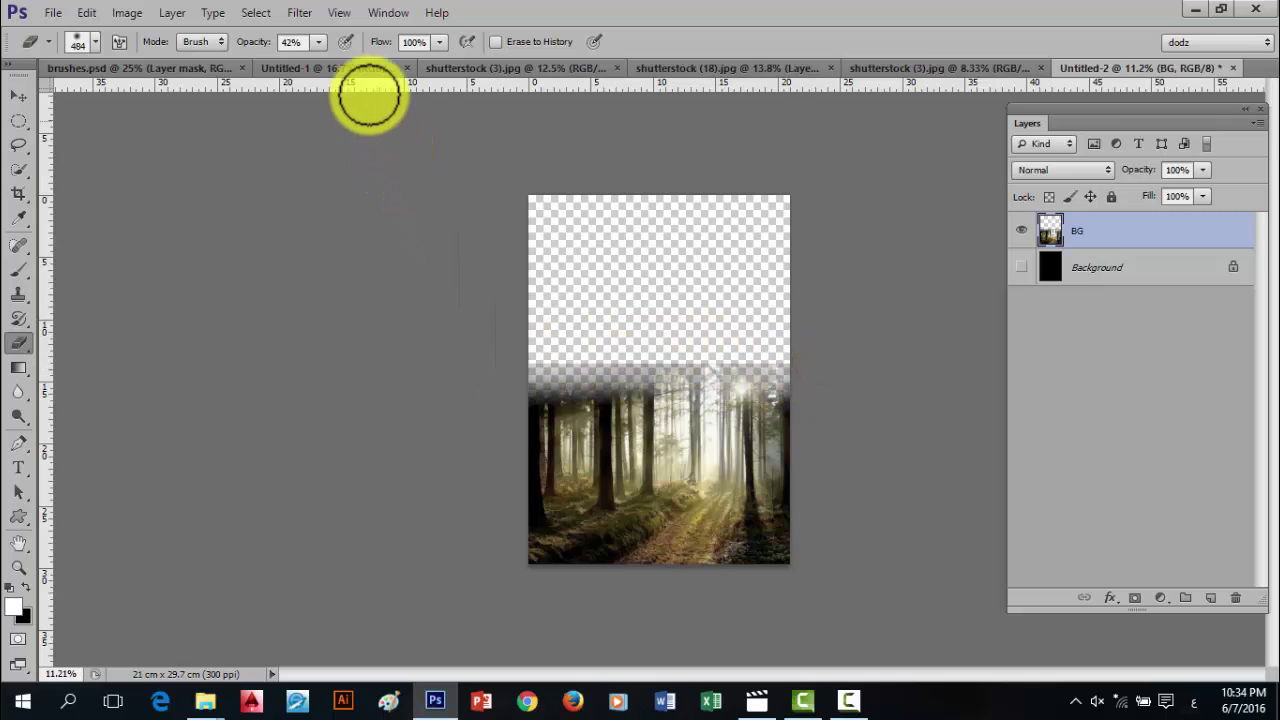
- Compare the erased forest with the finished poster in Untitled-1 and the original photo in shutterstock (3).jpg, and return to Untitled-2
{"action": "left_click", "coordinate": [355, 67]}
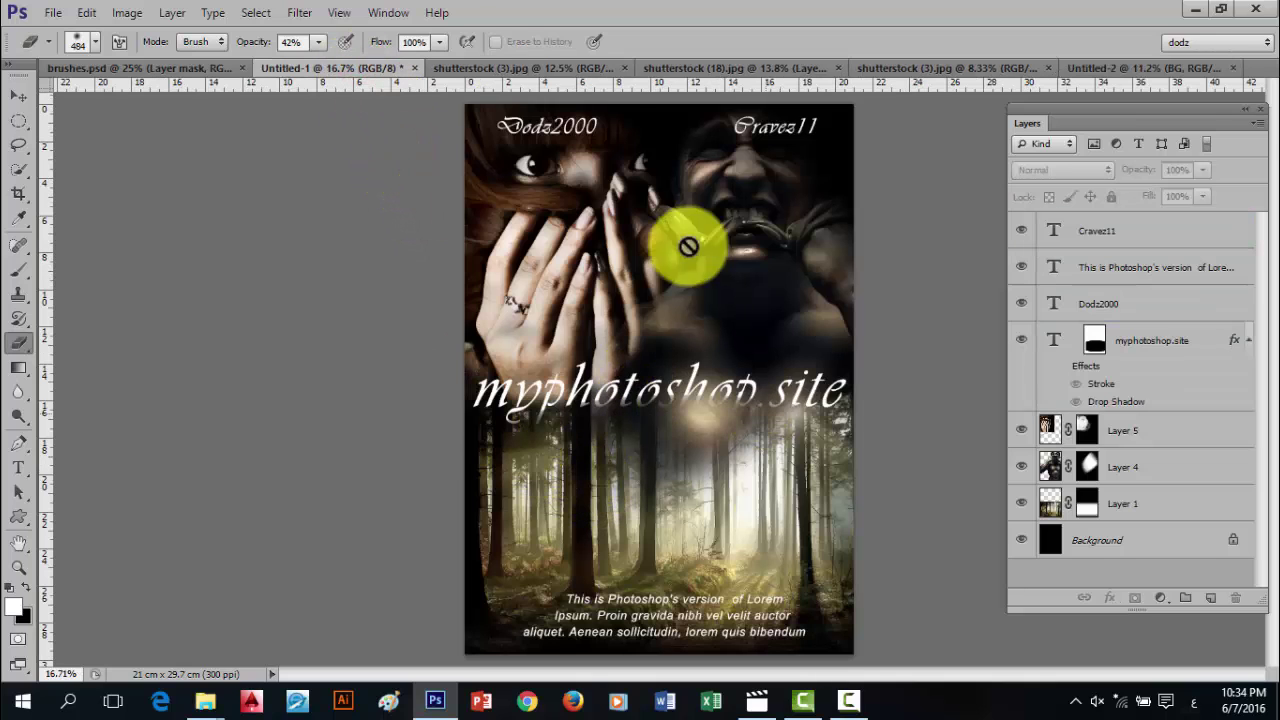
{"action": "left_click", "coordinate": [490, 64]}
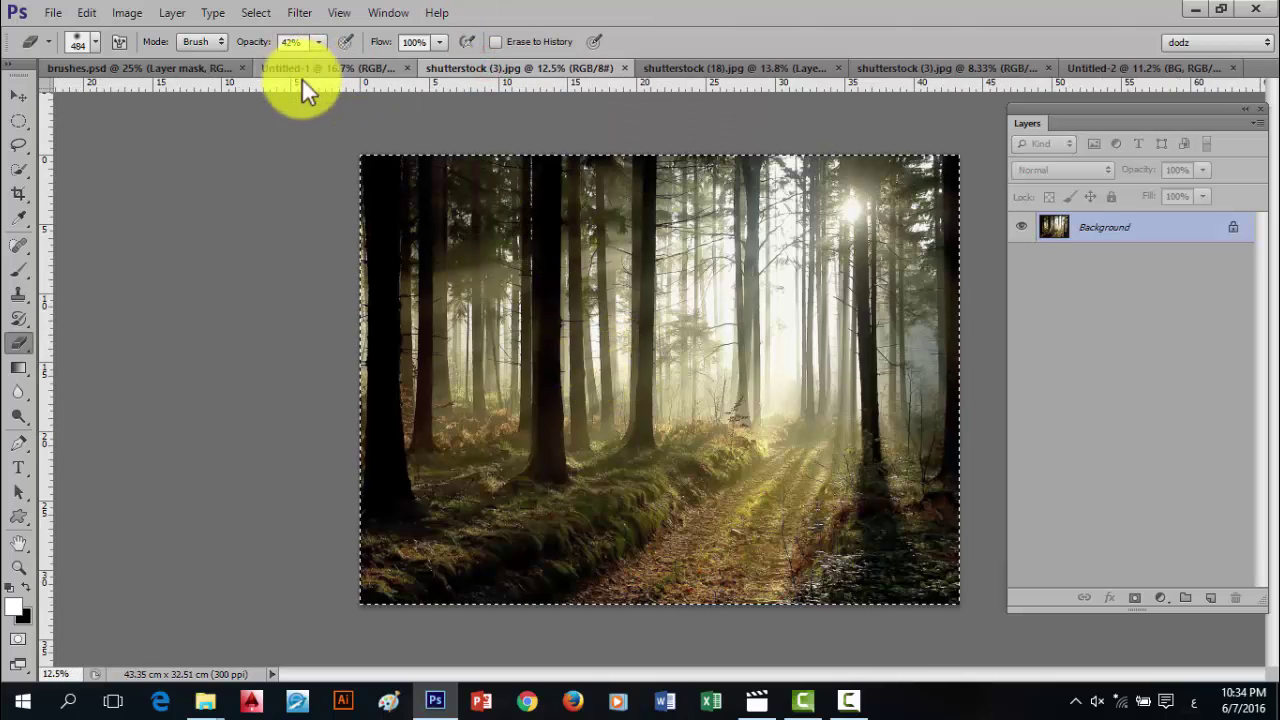
{"action": "left_click", "coordinate": [1113, 67]}
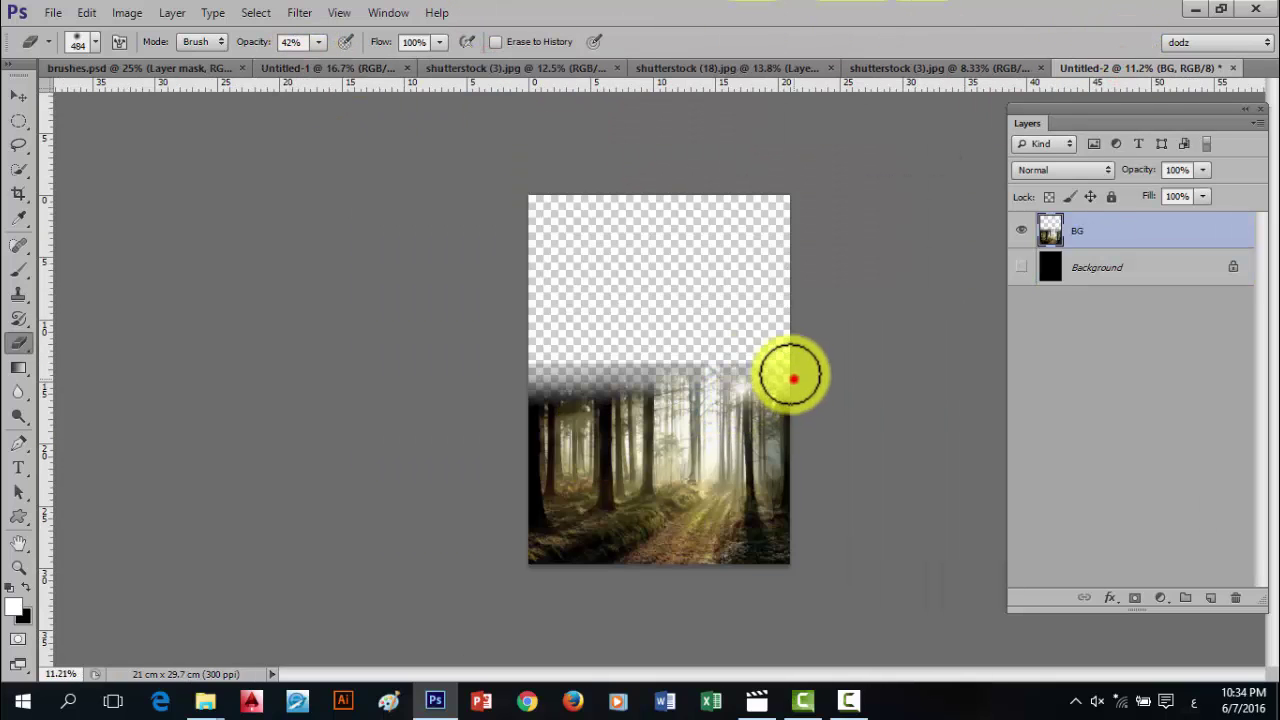
- Soft-erase the forest's lower edge, show the black Background layer, and fade the upper and lower edges further
{"action": "mouse_move", "coordinate": [814, 557]}
{"action": "left_mouse_down"}
{"action": "mouse_move", "coordinate": [685, 580]}
{"action": "mouse_move", "coordinate": [461, 566]}
{"action": "left_mouse_up"}
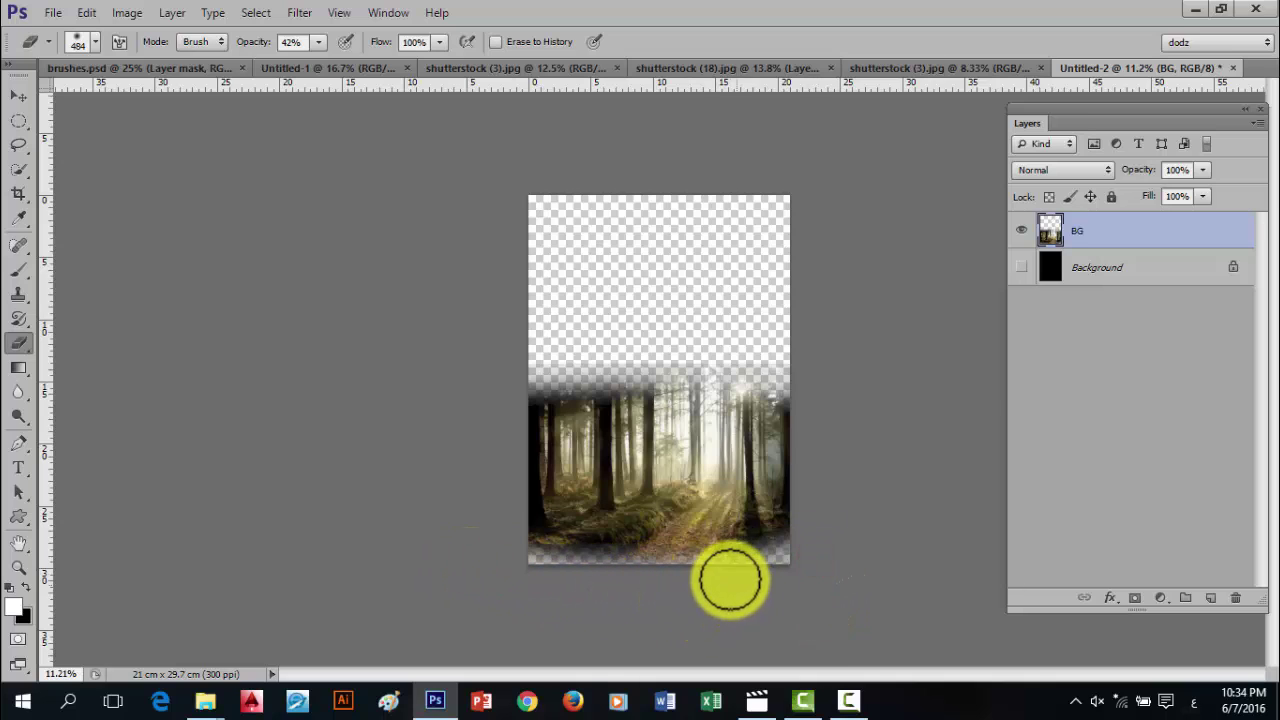
{"action": "left_click", "coordinate": [1023, 268]}
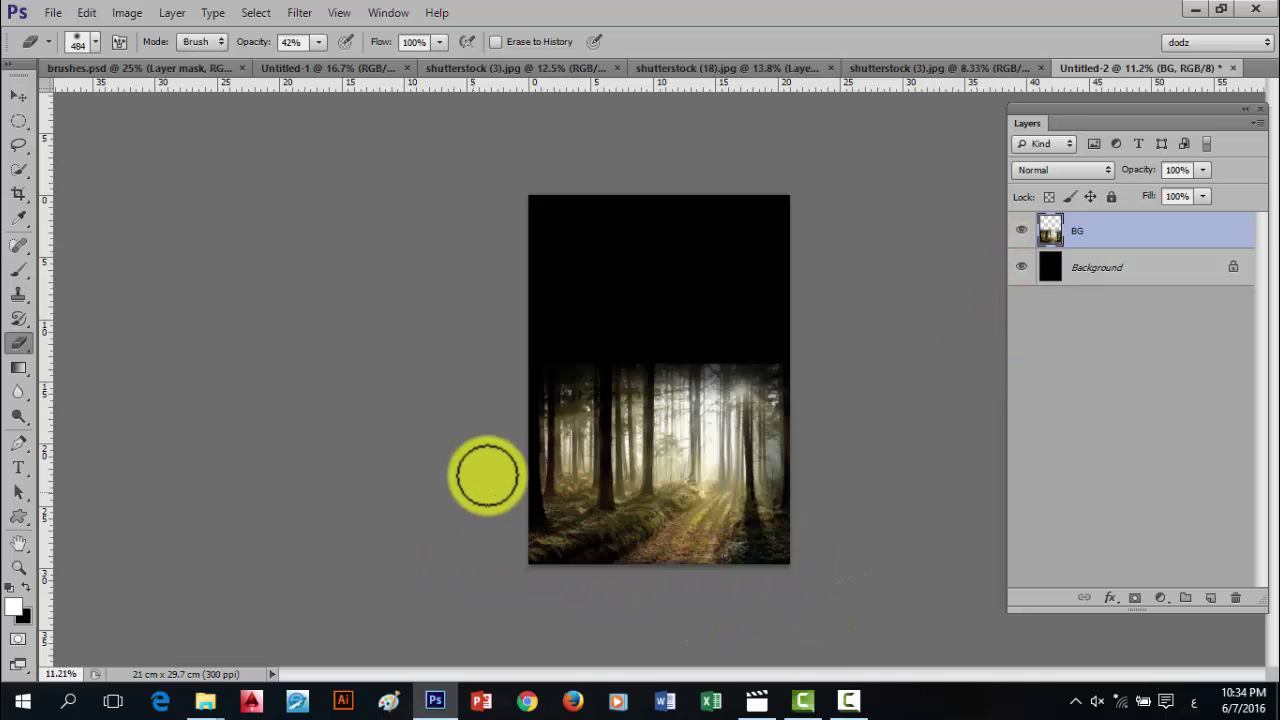
{"action": "left_click_drag", "start_coordinate": [826, 363], "coordinate": [583, 354]}
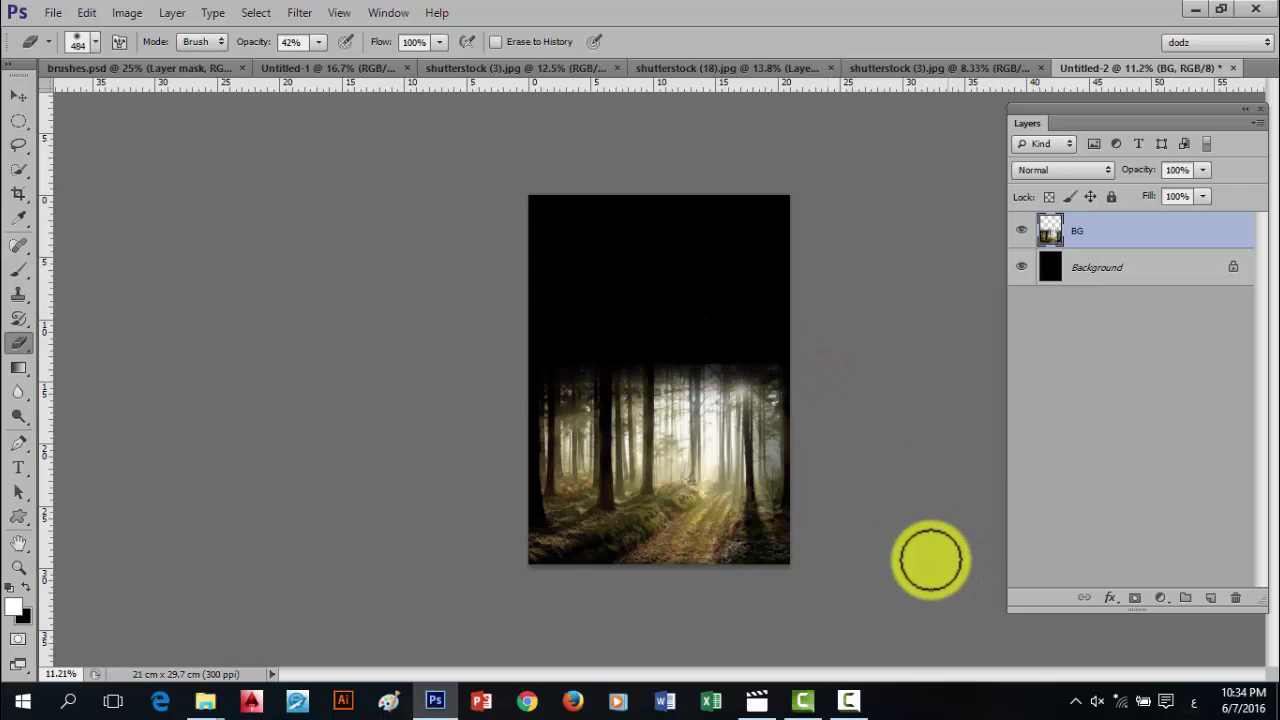
{"action": "left_click_drag", "start_coordinate": [800, 583], "coordinate": [474, 563]}
{"action": "left_click_drag", "start_coordinate": [800, 563], "coordinate": [580, 549]}
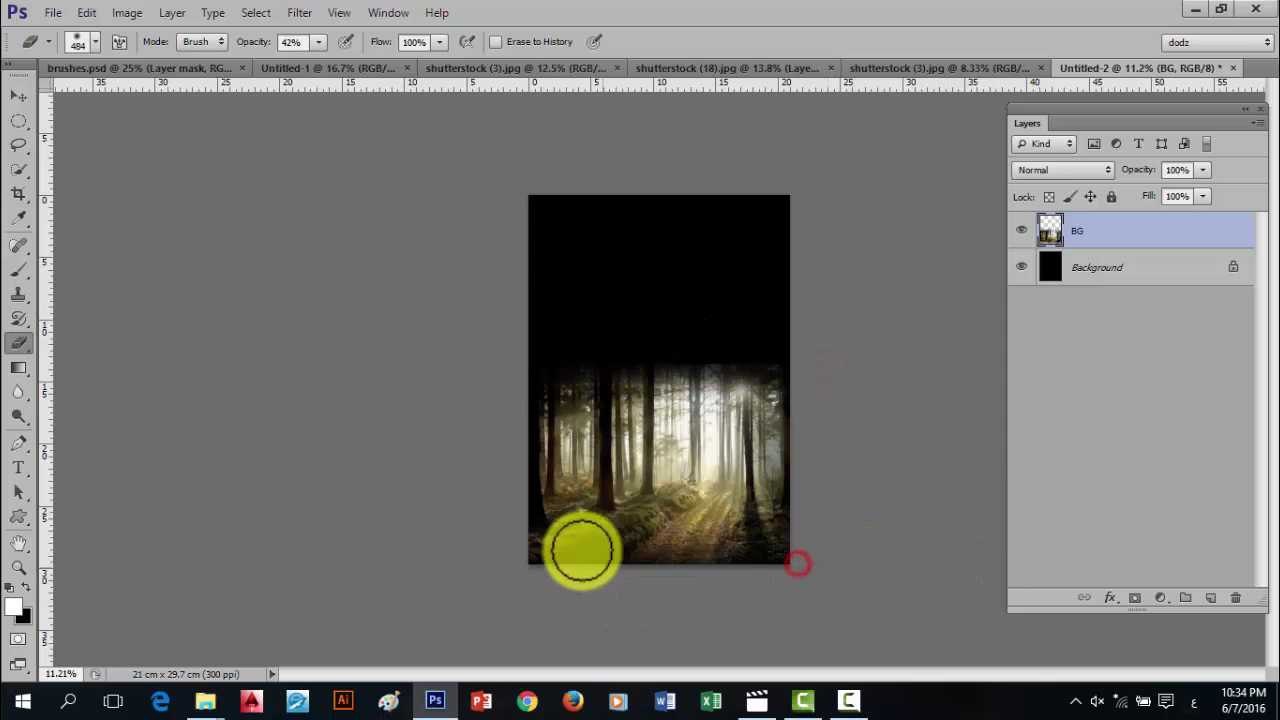
{"action": "left_click_drag", "start_coordinate": [835, 363], "coordinate": [545, 353]}
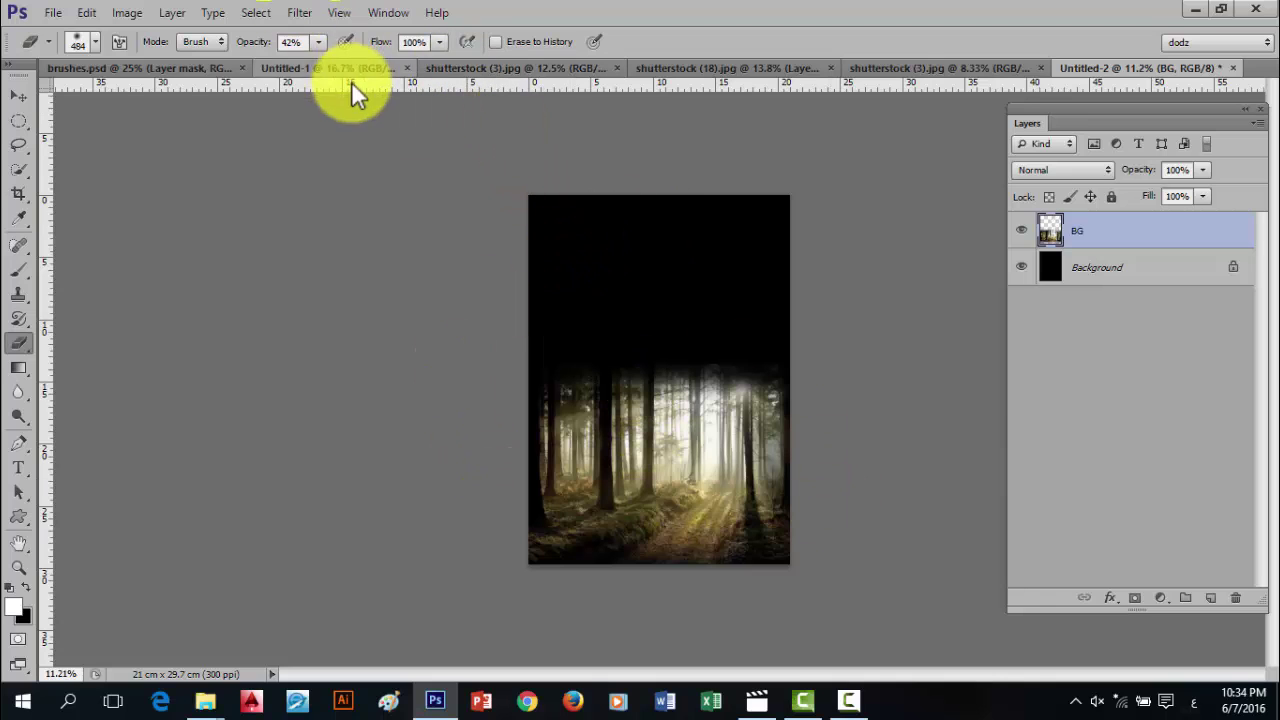
- Check the original photo in shutterstock (3).jpg, return to Untitled-2, and hide the Background layer
{"action": "left_click", "coordinate": [499, 64]}
{"action": "left_click", "coordinate": [1107, 64]}
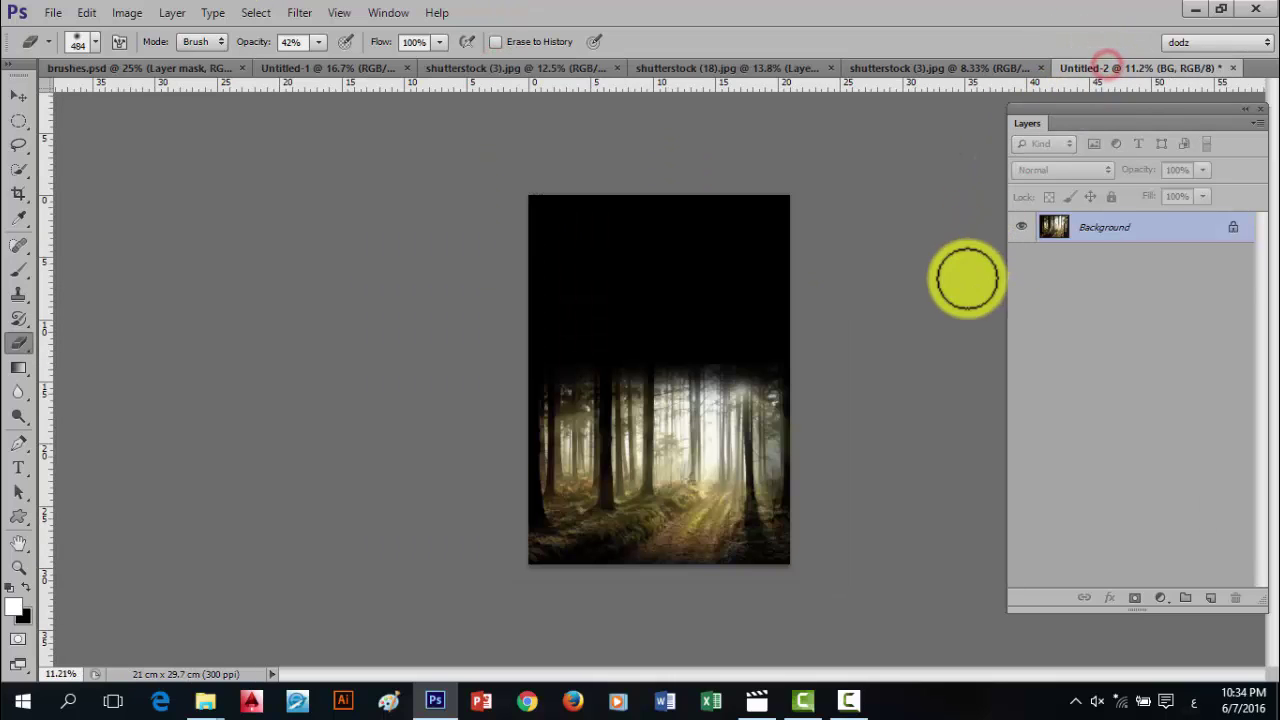
{"action": "left_click", "coordinate": [1021, 267]}
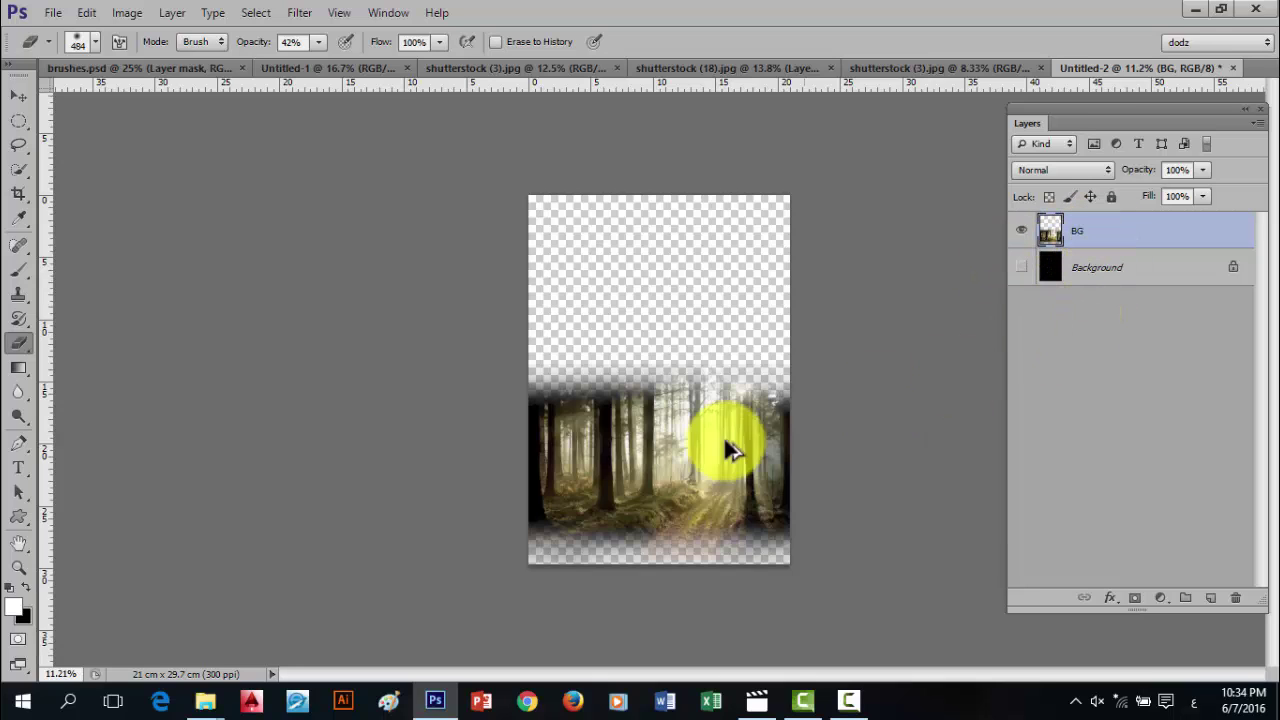
- Undo the eraser strokes and the rasterizing of BG, and give the smart object an empty layer mask
{"action": "key", "text": "ctrl+alt+z"}
{"action": "key", "text": "ctrl+alt+z"}
{"action": "key", "text": "ctrl+alt+z"}
{"action": "key", "text": "ctrl+alt+z"}
{"action": "key", "text": "ctrl+alt+z"}
{"action": "key", "text": "ctrl+alt+z"}
{"action": "key", "text": "ctrl+alt+z"}
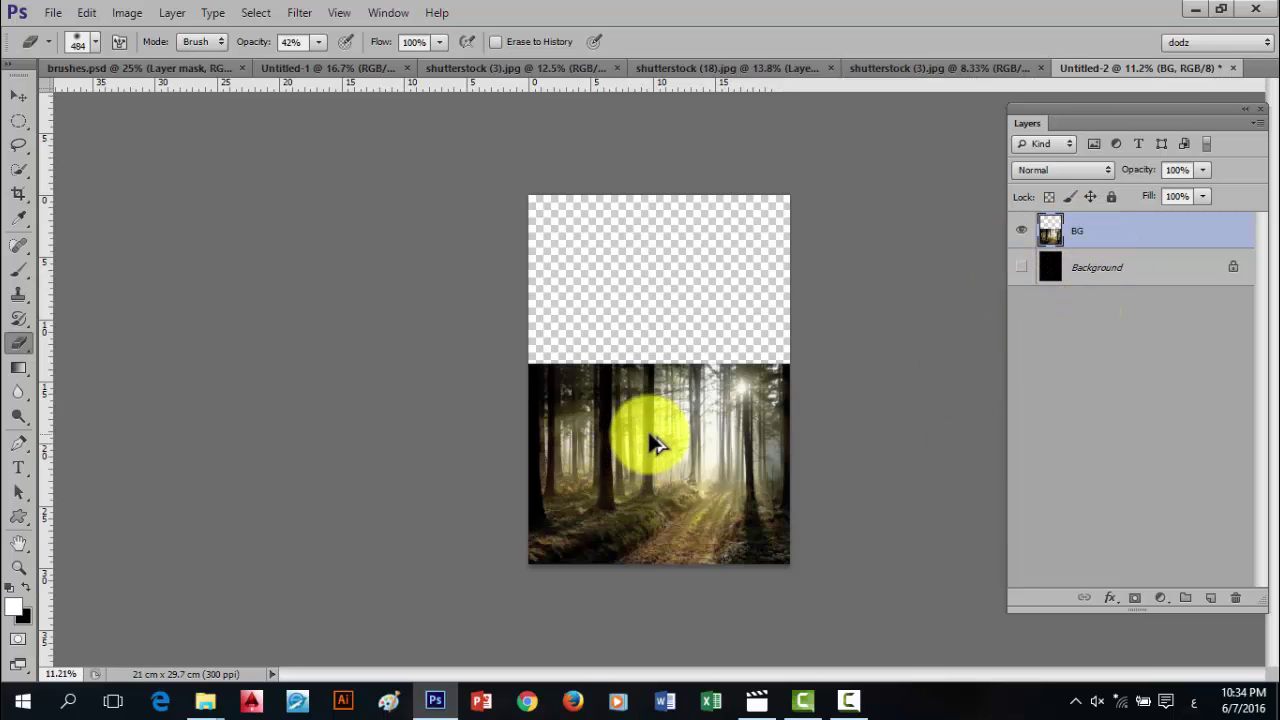
{"action": "left_click", "coordinate": [1161, 597]}
{"action": "left_click", "coordinate": [1030, 334]}
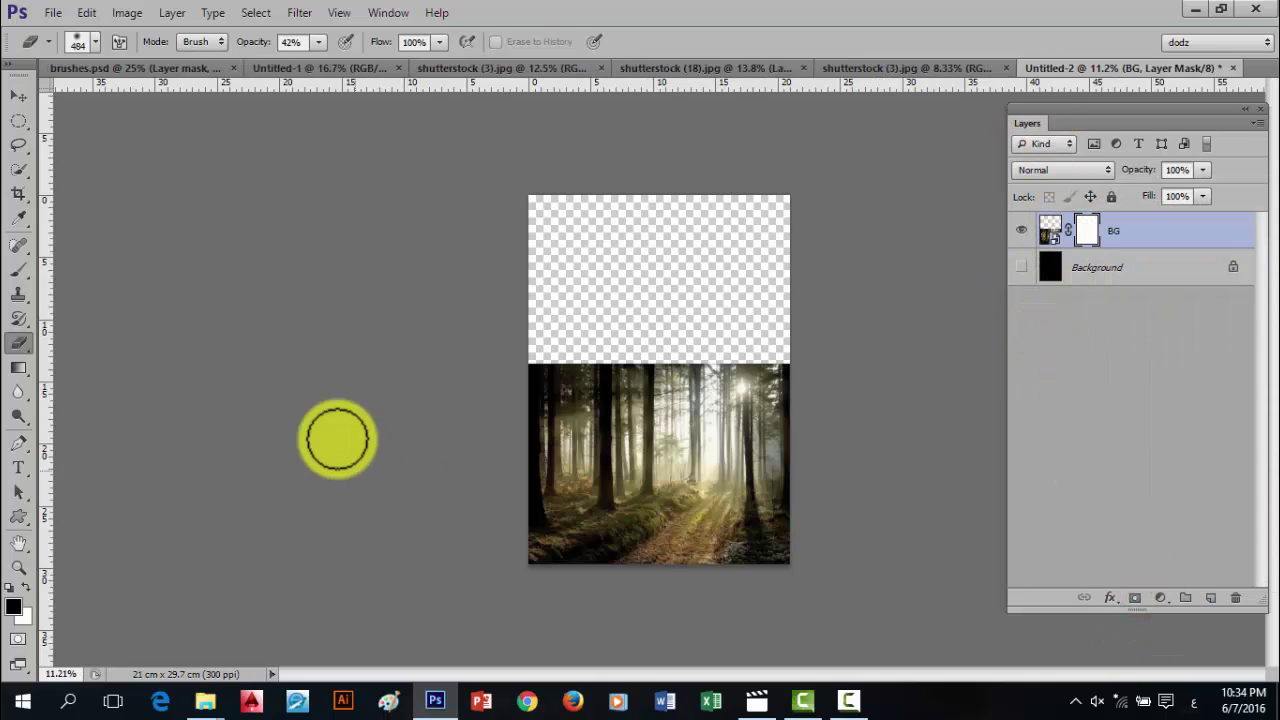
- Paint a black brush band across the forest's upper edge on the BG mask, and delete the painted mask
{"action": "left_click", "coordinate": [16, 268]}
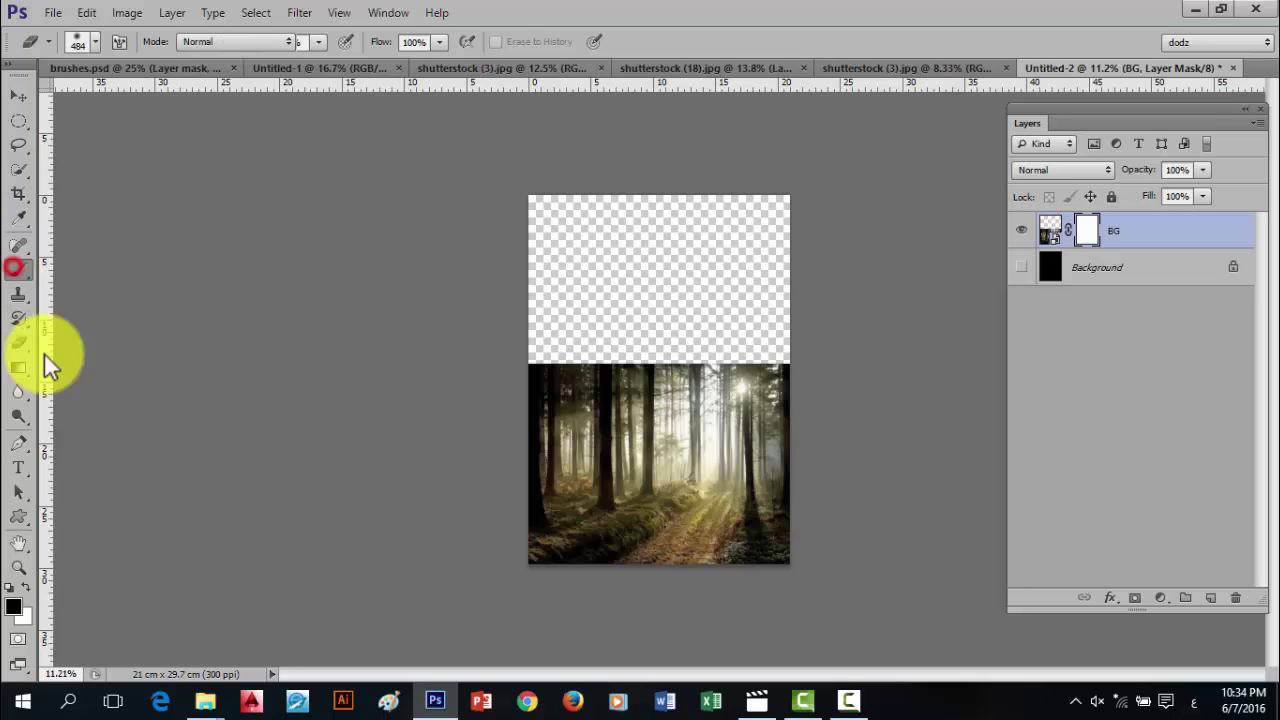
{"action": "mouse_move", "coordinate": [773, 358]}
{"action": "left_mouse_down"}
{"action": "mouse_move", "coordinate": [517, 367]}
{"action": "mouse_move", "coordinate": [802, 373]}
{"action": "mouse_move", "coordinate": [554, 380]}
{"action": "left_mouse_up"}
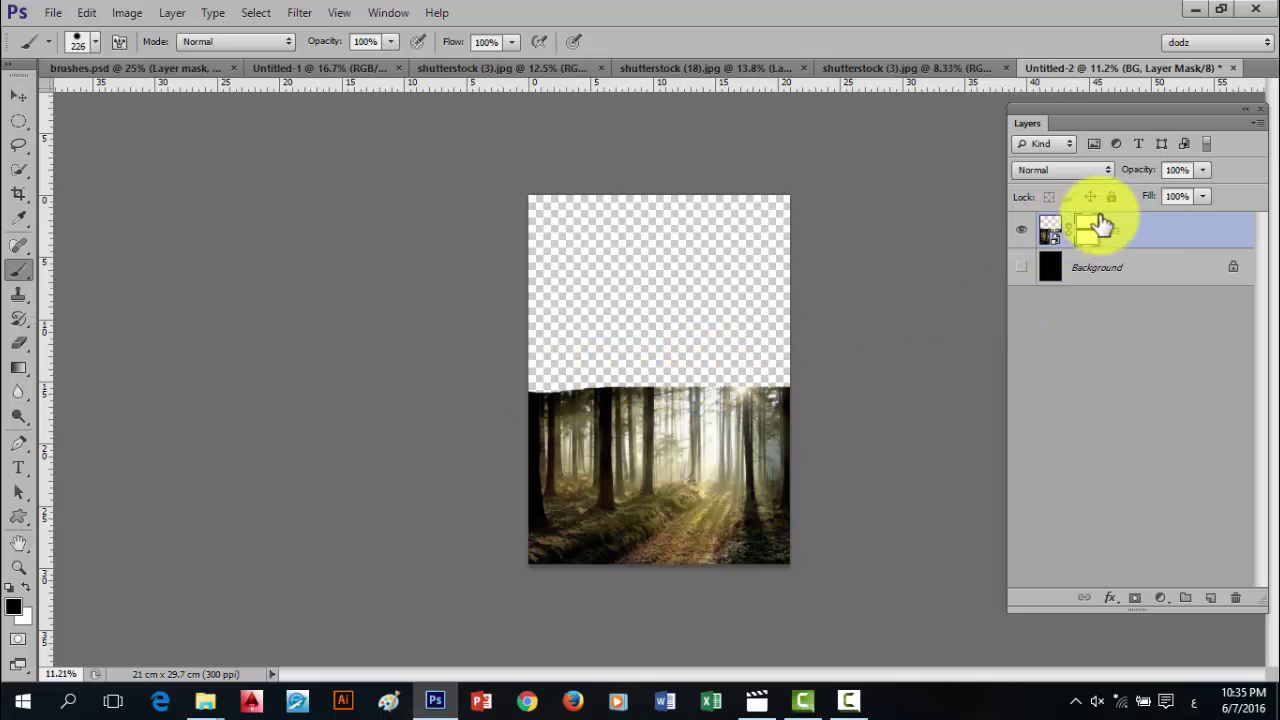
{"action": "mouse_move", "coordinate": [1087, 240]}
{"action": "left_mouse_down"}
{"action": "mouse_move", "coordinate": [1251, 534]}
{"action": "mouse_move", "coordinate": [1254, 593]}
{"action": "mouse_move", "coordinate": [1236, 597]}
{"action": "left_mouse_up"}
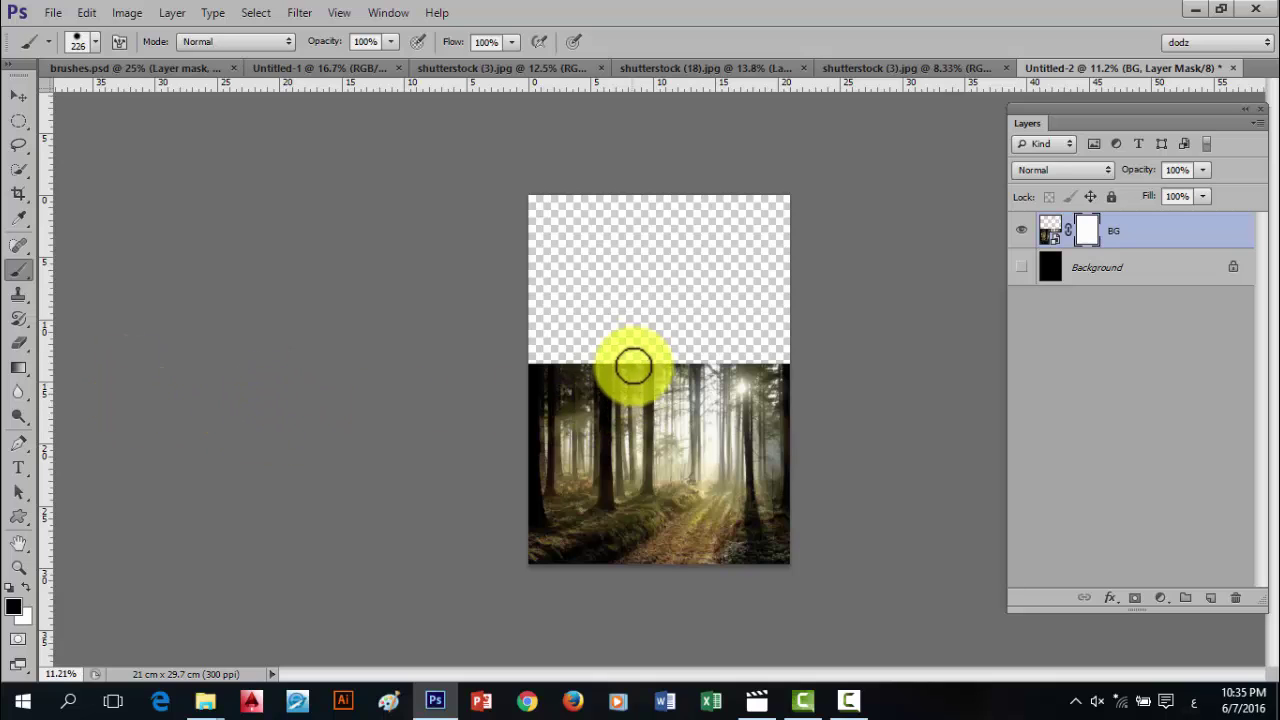
- Paint black along the forest's upper and lower edges on the new BG mask, and switch the foreground color to white
{"action": "mouse_move", "coordinate": [515, 367]}
{"action": "left_mouse_down"}
{"action": "mouse_move", "coordinate": [697, 378]}
{"action": "mouse_move", "coordinate": [789, 363]}
{"action": "left_mouse_up"}
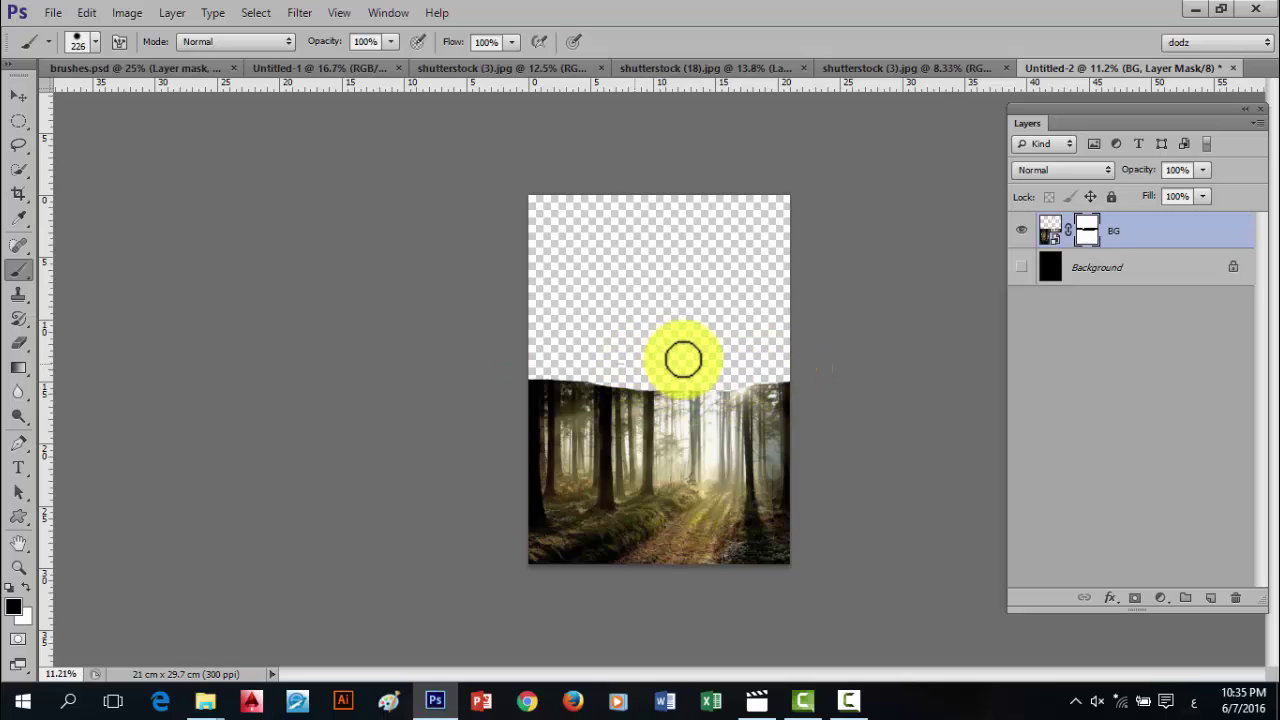
{"action": "left_click_drag", "start_coordinate": [529, 565], "coordinate": [779, 566]}
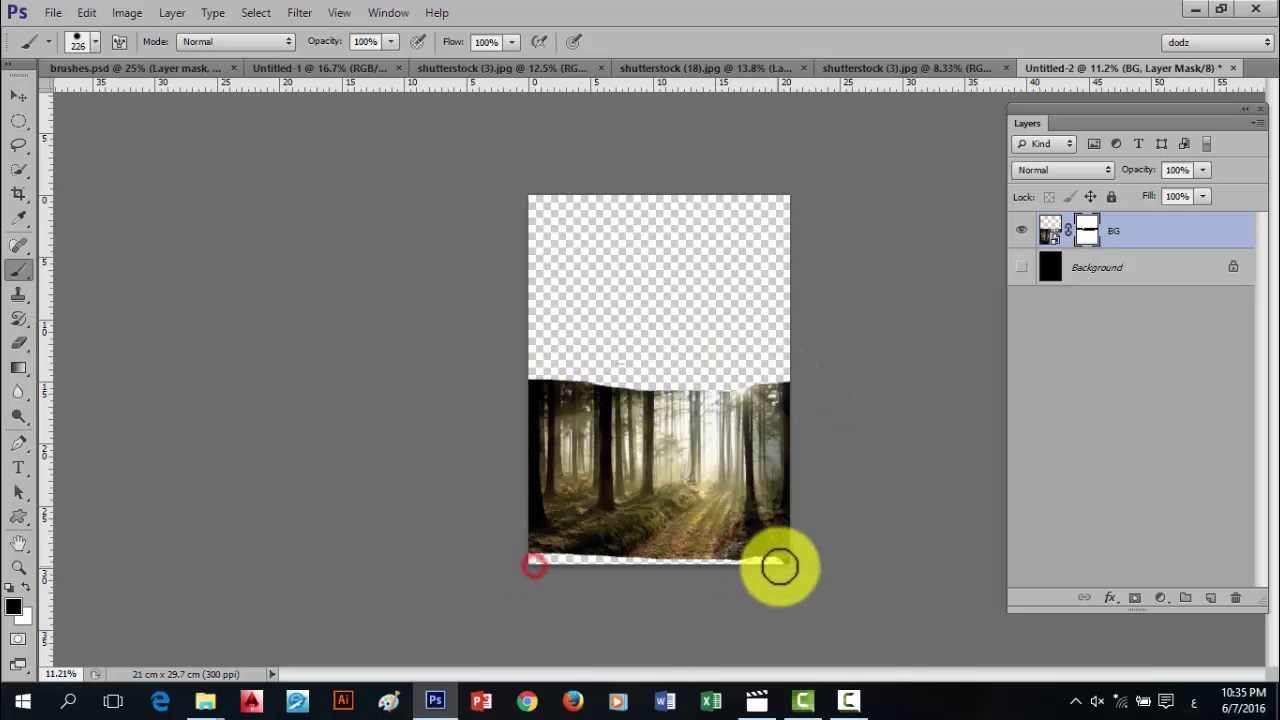
{"action": "left_click", "coordinate": [28, 584]}
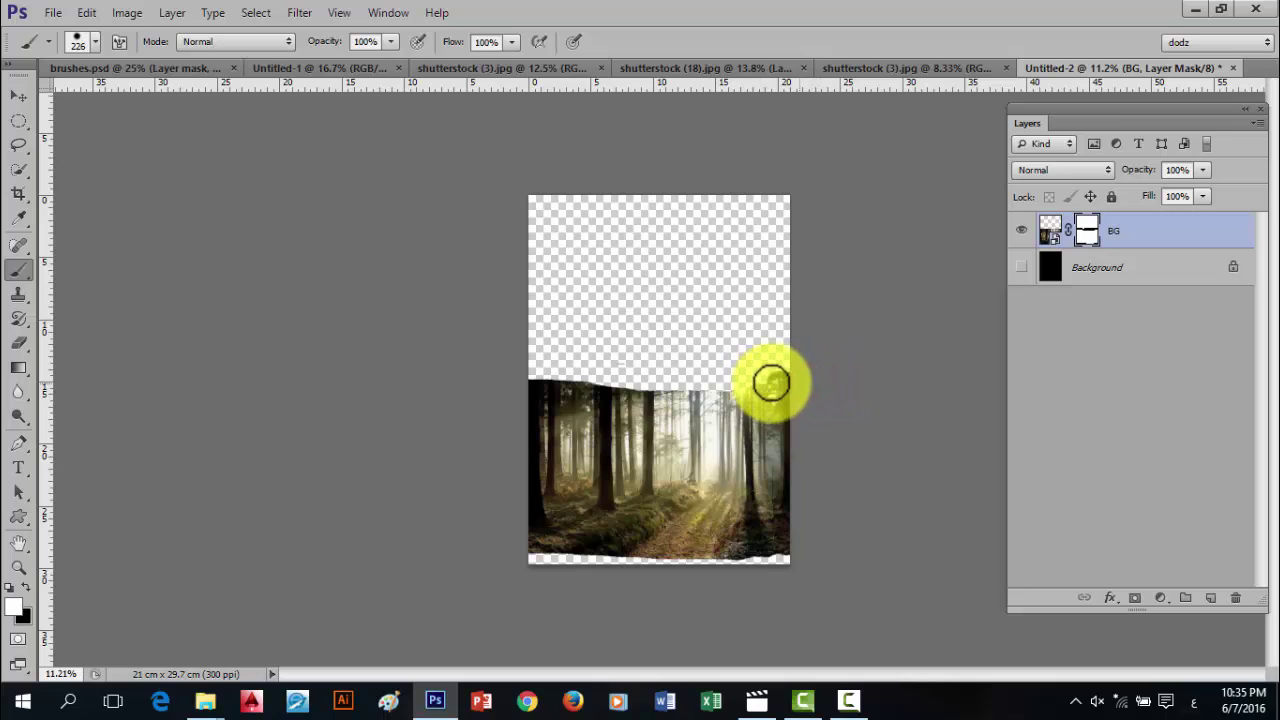
- Paint white over the black strokes along the forest's upper and lower edges on the BG mask to restore the photo
{"action": "mouse_move", "coordinate": [771, 382]}
{"action": "left_mouse_down"}
{"action": "mouse_move", "coordinate": [529, 383]}
{"action": "mouse_move", "coordinate": [800, 377]}
{"action": "mouse_move", "coordinate": [546, 363]}
{"action": "mouse_move", "coordinate": [835, 373]}
{"action": "mouse_move", "coordinate": [420, 395]}
{"action": "left_mouse_up"}
{"action": "left_click_drag", "start_coordinate": [526, 371], "coordinate": [580, 428]}
{"action": "mouse_move", "coordinate": [515, 560]}
{"action": "left_mouse_down"}
{"action": "mouse_move", "coordinate": [830, 578]}
{"action": "mouse_move", "coordinate": [715, 552]}
{"action": "mouse_move", "coordinate": [761, 555]}
{"action": "mouse_move", "coordinate": [580, 571]}
{"action": "mouse_move", "coordinate": [645, 574]}
{"action": "left_mouse_up"}
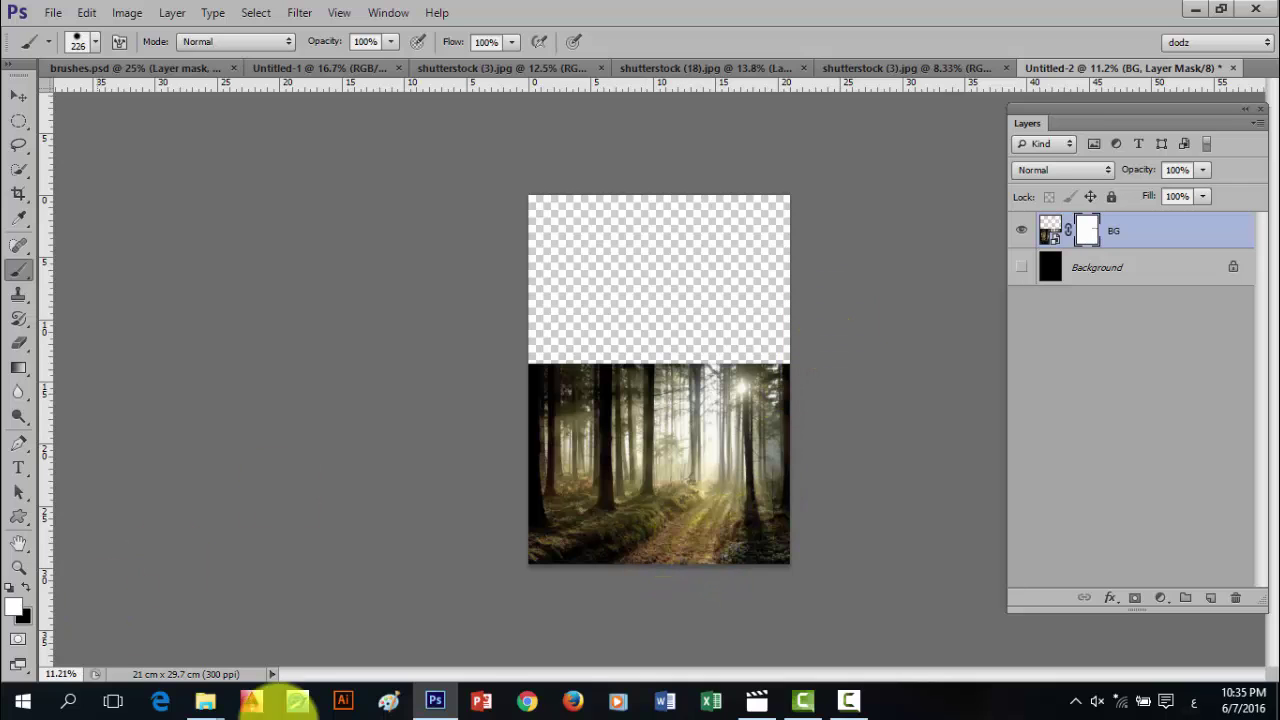
{"action": "mouse_move", "coordinate": [640, 569]}
{"action": "left_mouse_down"}
{"action": "mouse_move", "coordinate": [851, 532]}
{"action": "mouse_move", "coordinate": [782, 374]}
{"action": "mouse_move", "coordinate": [562, 355]}
{"action": "mouse_move", "coordinate": [827, 366]}
{"action": "left_mouse_up"}
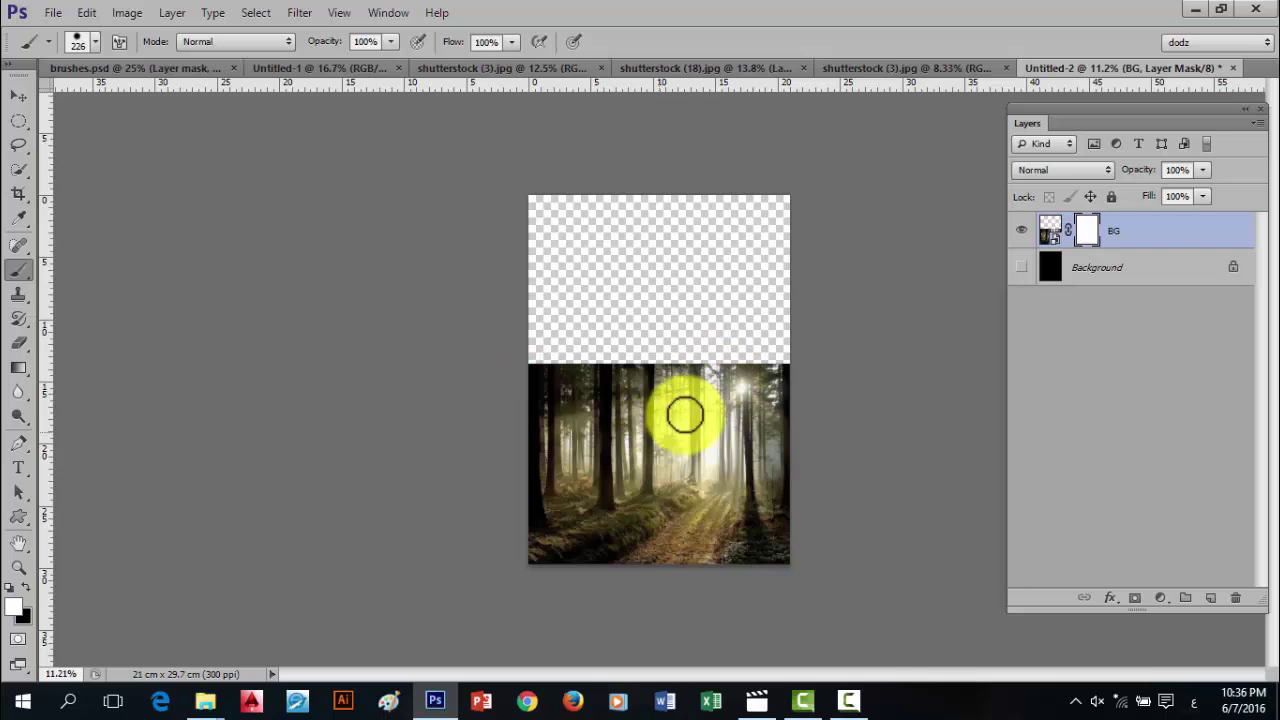
- Delete BG's layer mask, add a new empty mask to the layer, and set the foreground color to black
{"action": "left_click_drag", "start_coordinate": [1114, 255], "coordinate": [1235, 597]}
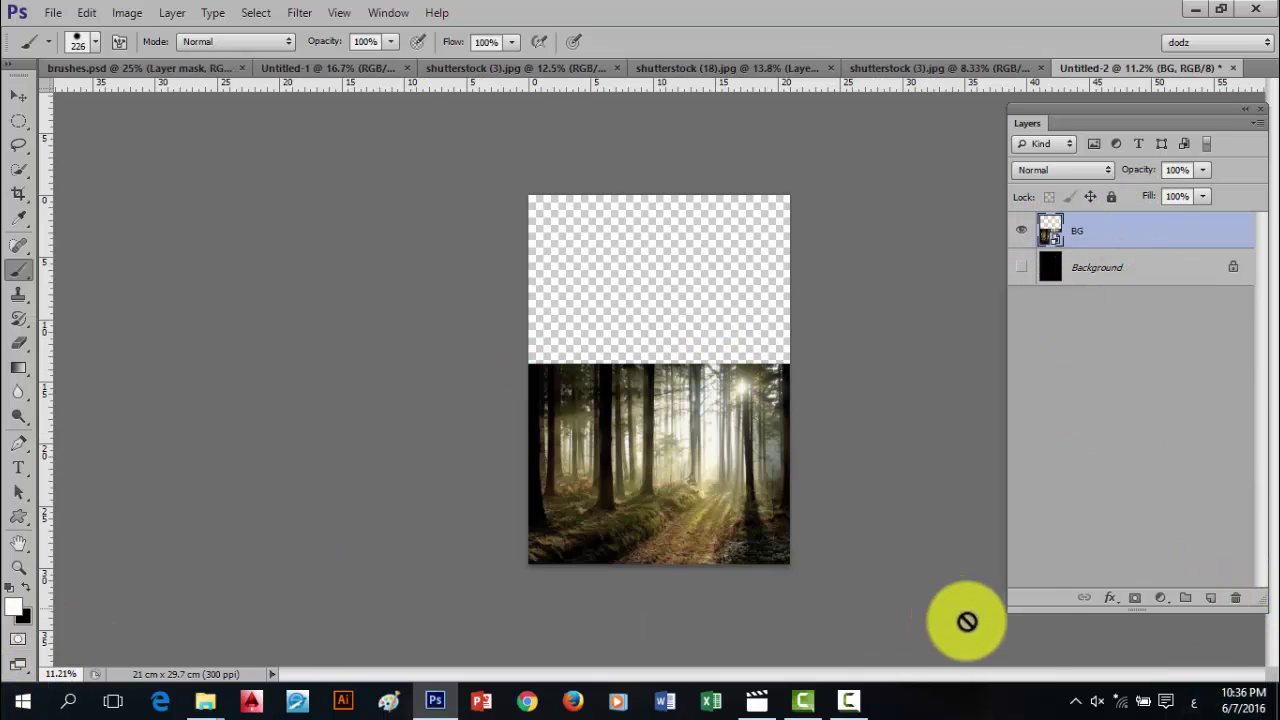
{"action": "left_click", "coordinate": [1136, 597]}
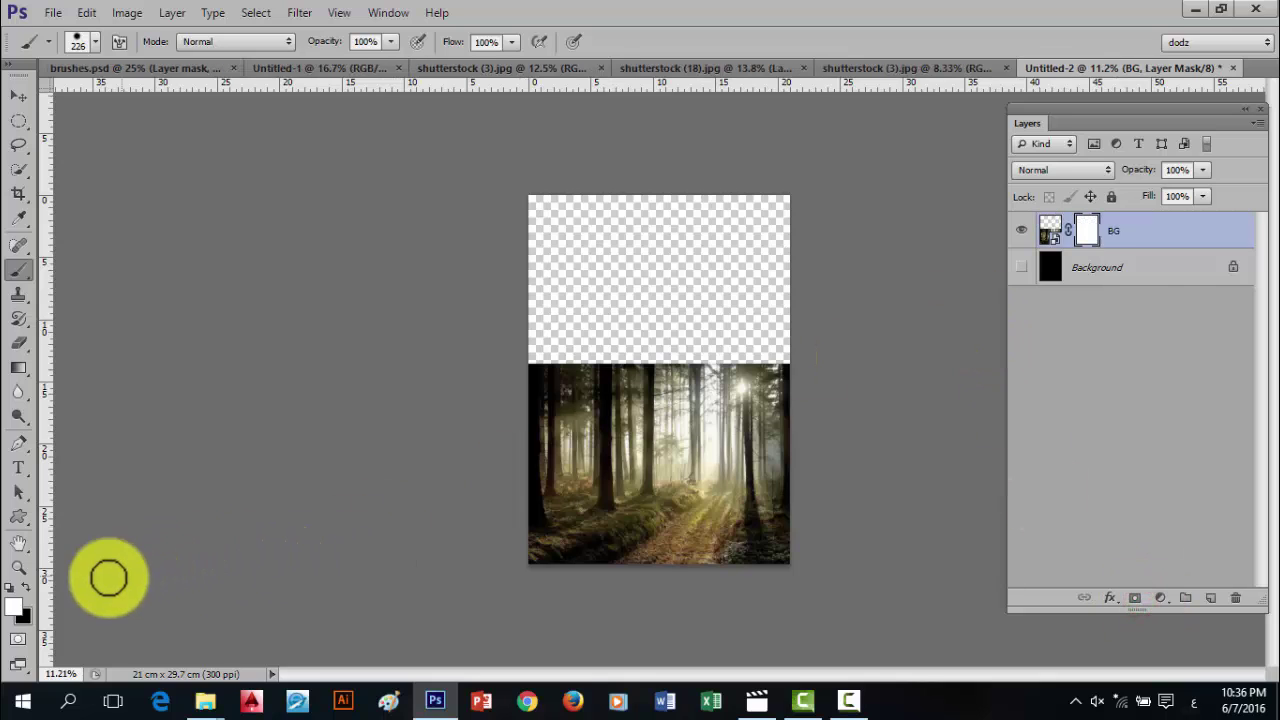
{"action": "left_click", "coordinate": [31, 588]}
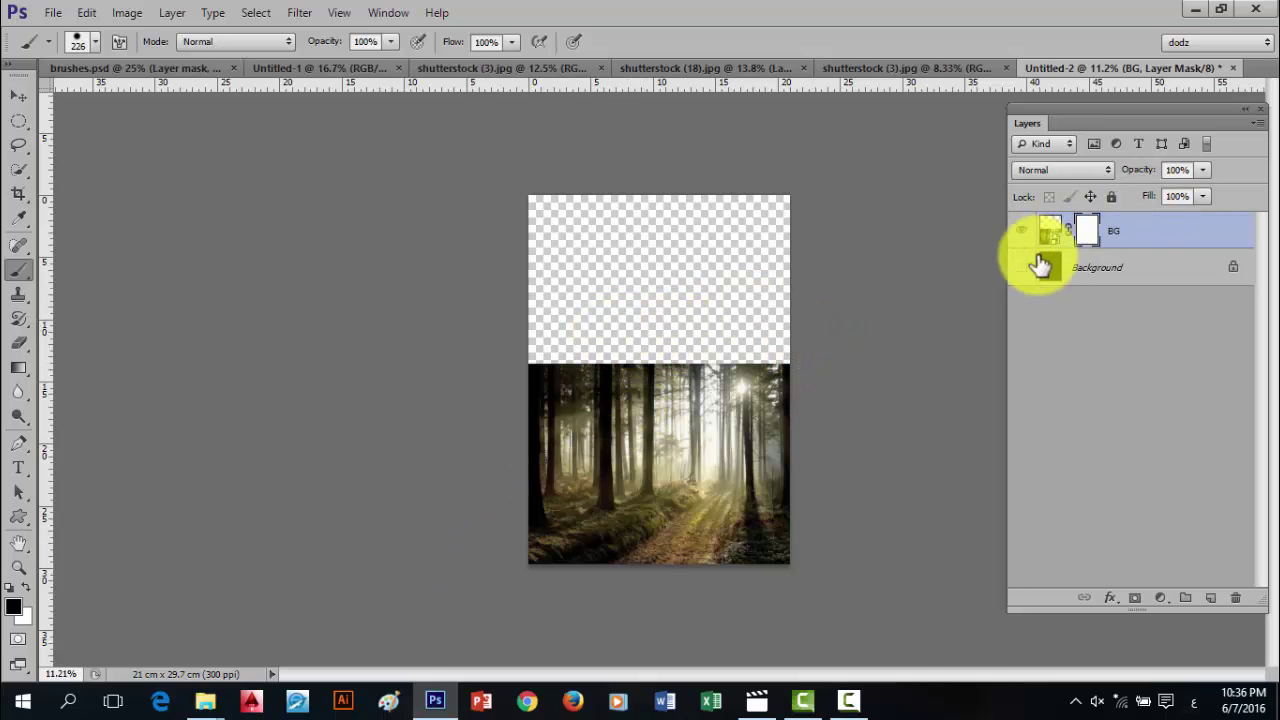
- Activate the Gradient tool with the black-to-white linear gradient, and show the Background layer
{"action": "left_click", "coordinate": [24, 373]}
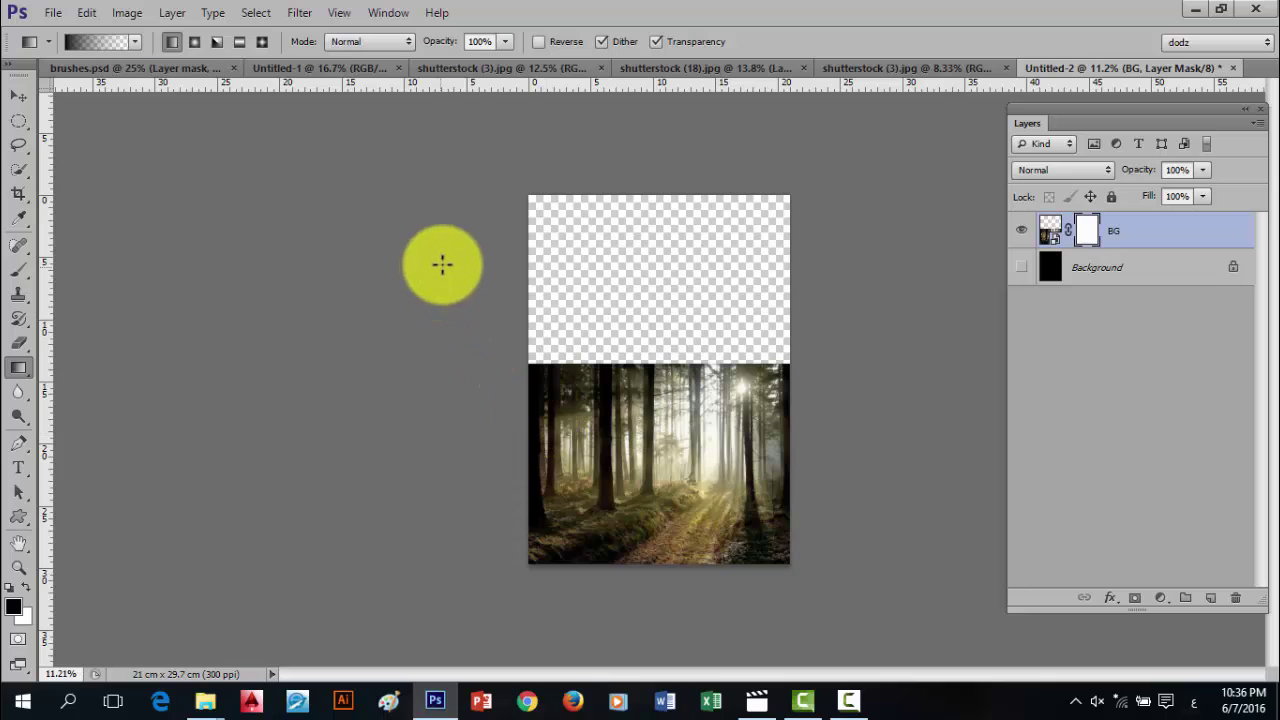
{"action": "left_click", "coordinate": [1019, 266]}
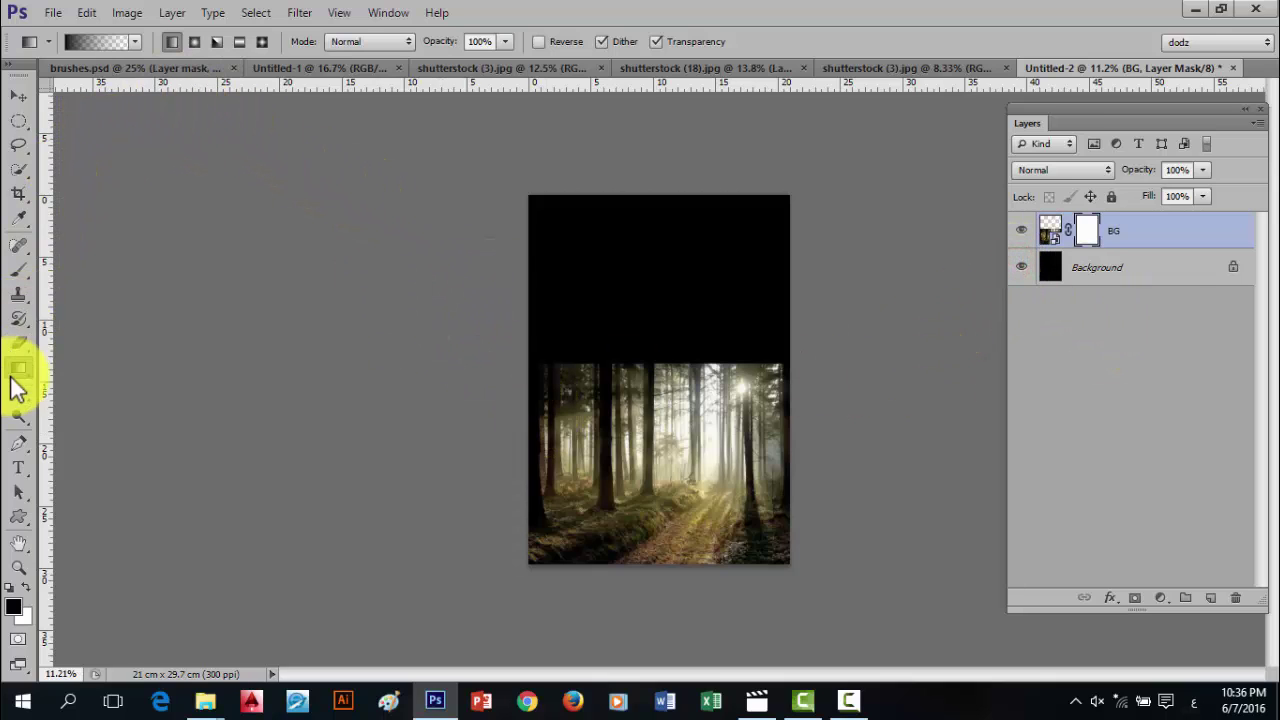
{"action": "left_click", "coordinate": [133, 41]}
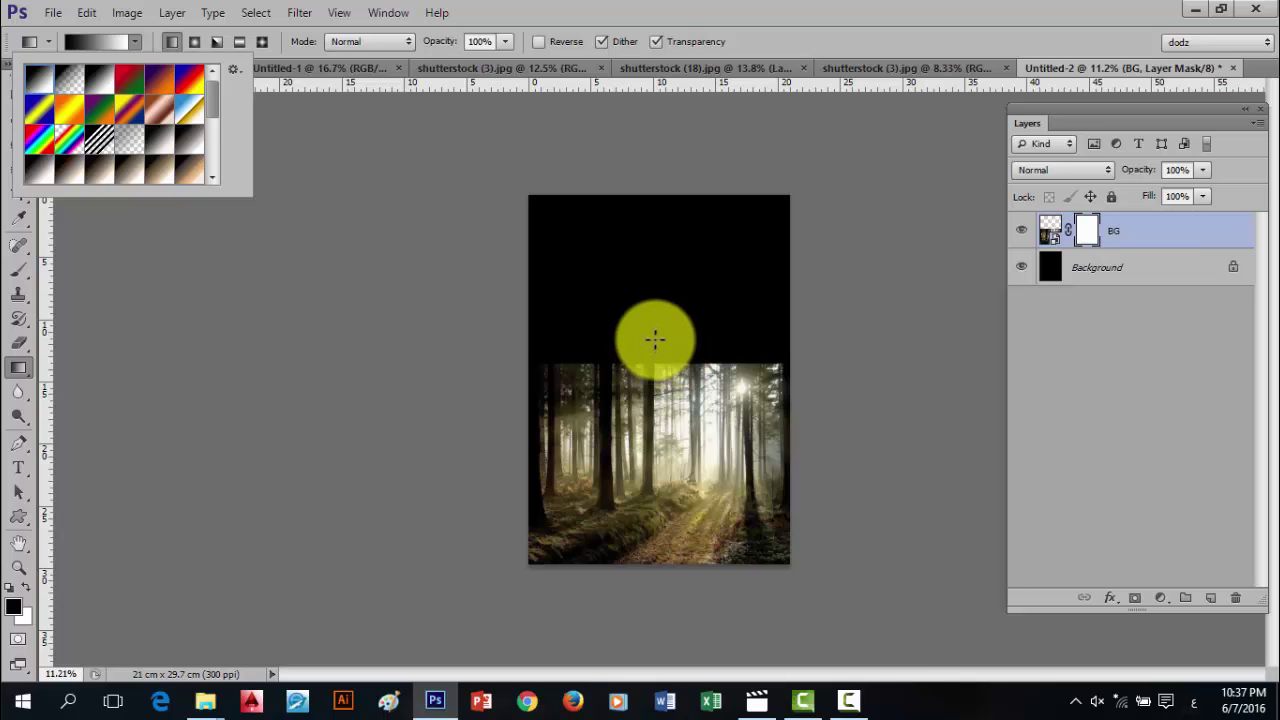
{"action": "left_click", "coordinate": [656, 340]}
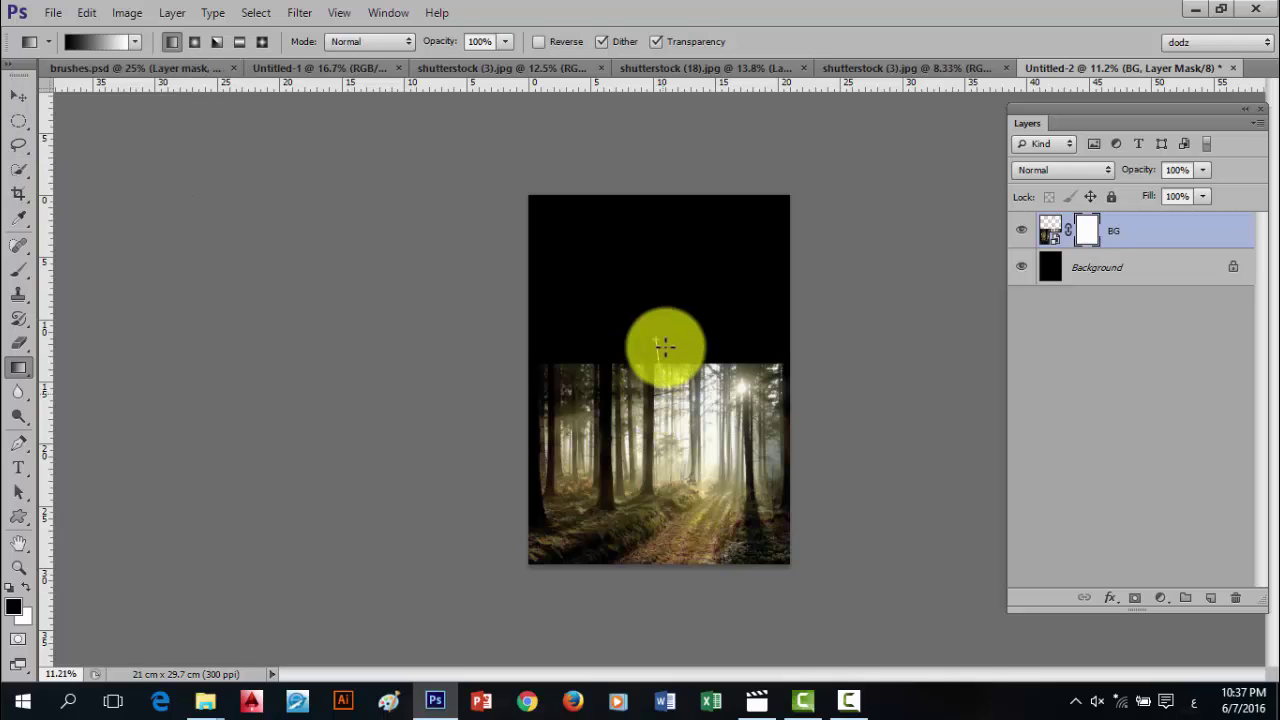
- Try out gradient directions on the BG mask, finishing with a short downward black-to-white gradient across the forest's upper edge
{"action": "left_click_drag", "start_coordinate": [656, 340], "coordinate": [656, 380]}
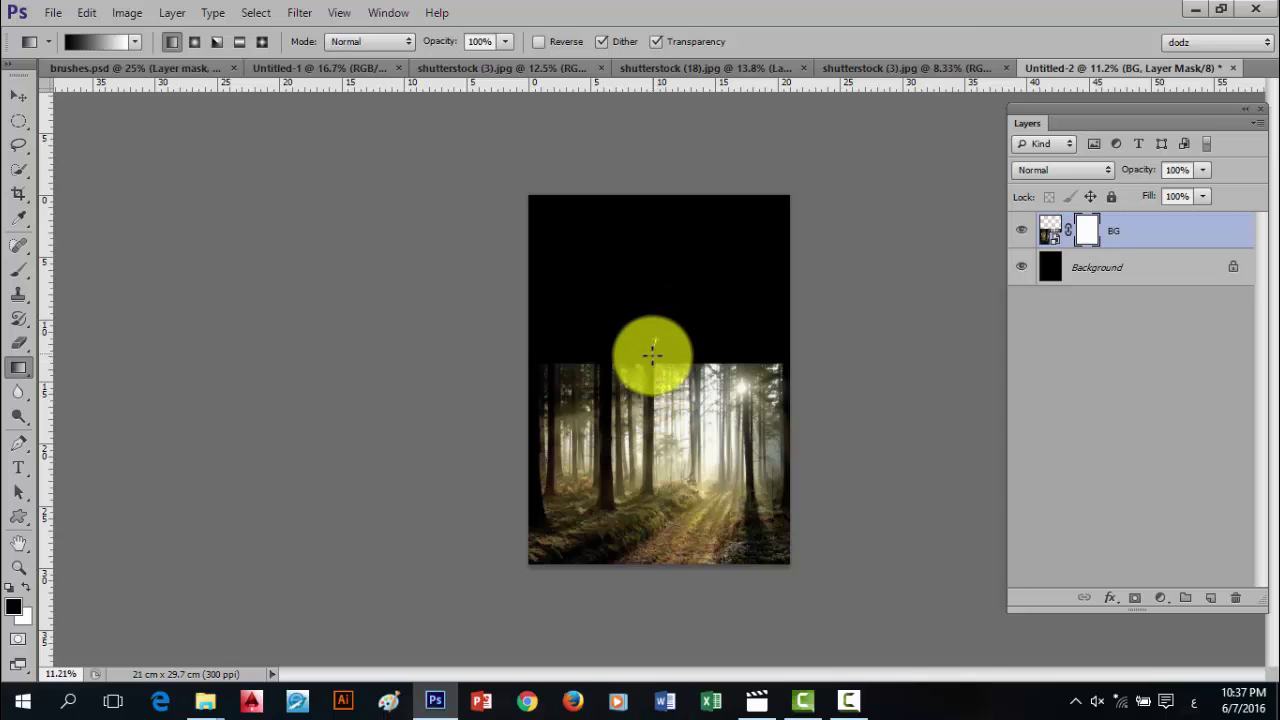
{"action": "key", "text": "ctrl+z"}
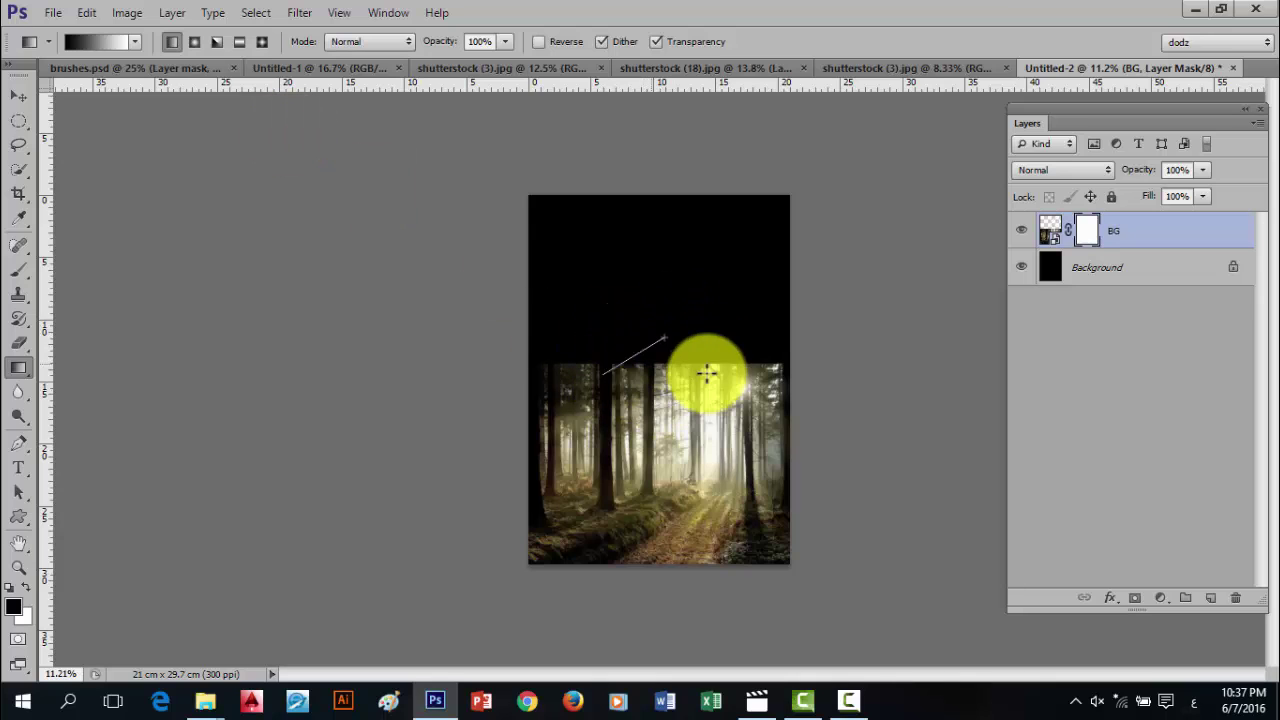
{"action": "left_click_drag", "start_coordinate": [706, 372], "coordinate": [663, 345]}
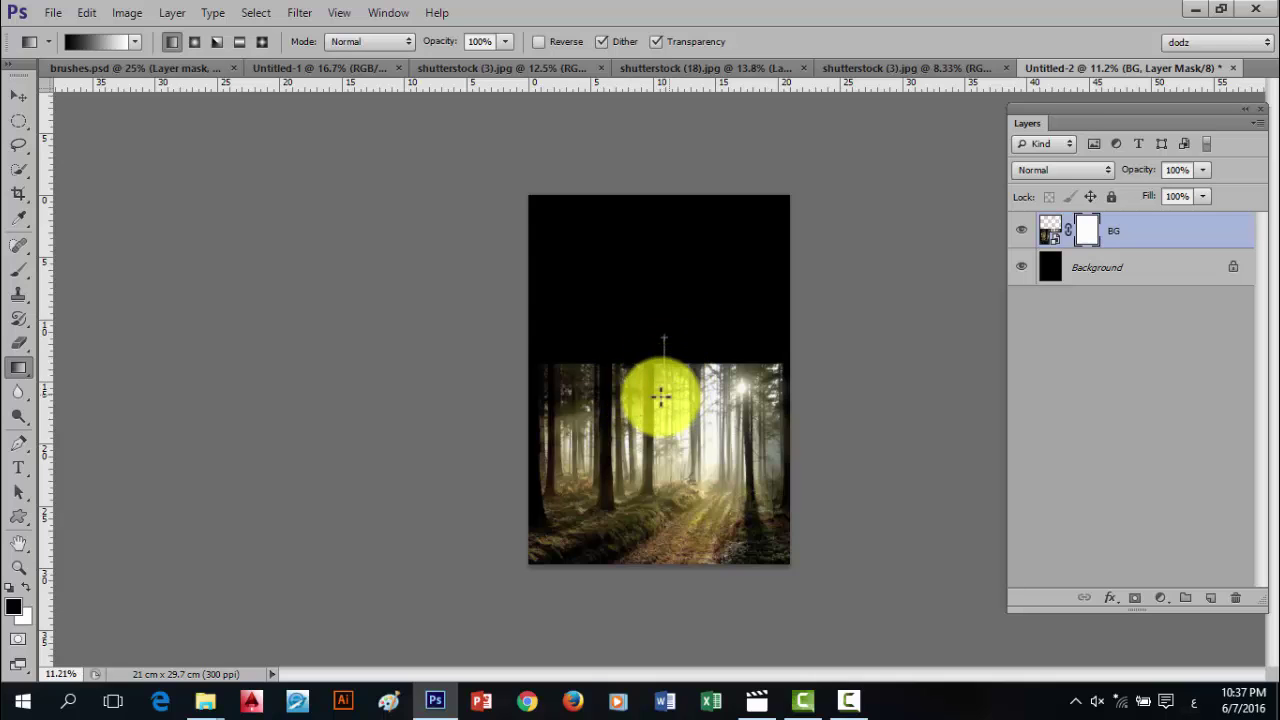
{"action": "left_click_drag", "start_coordinate": [581, 393], "coordinate": [723, 385]}
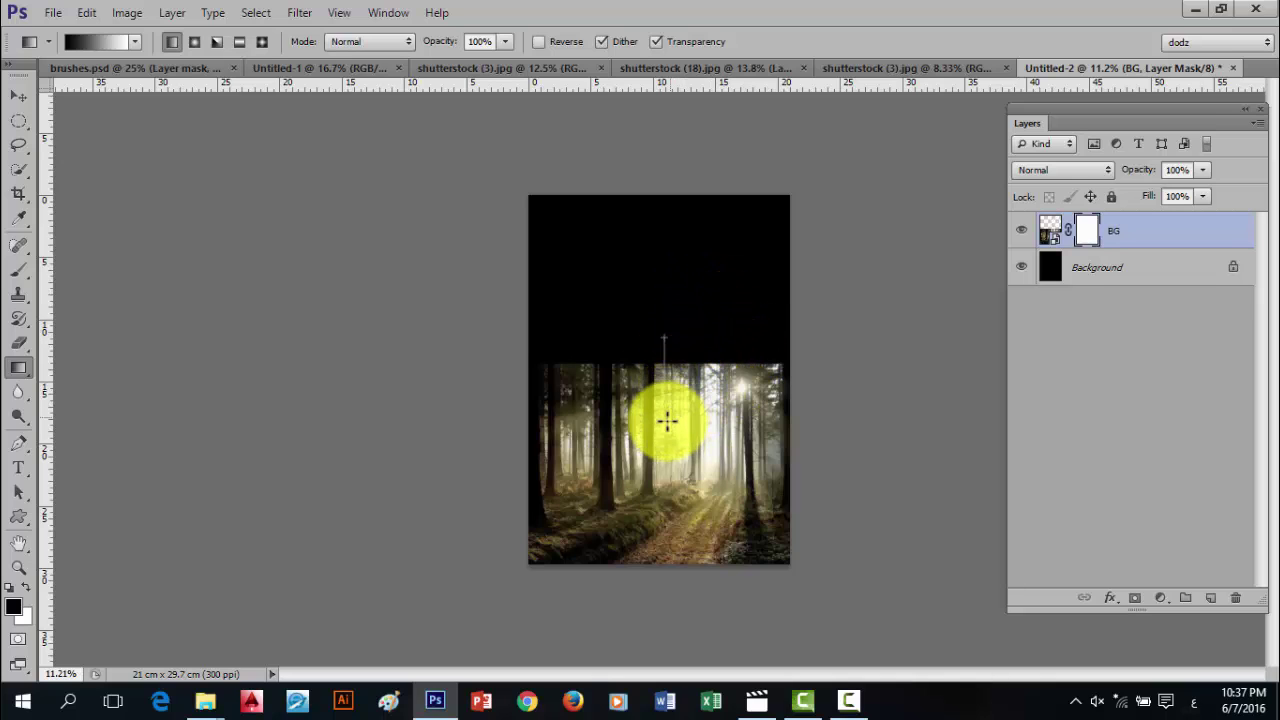
{"action": "left_click_drag", "start_coordinate": [668, 428], "coordinate": [668, 428]}
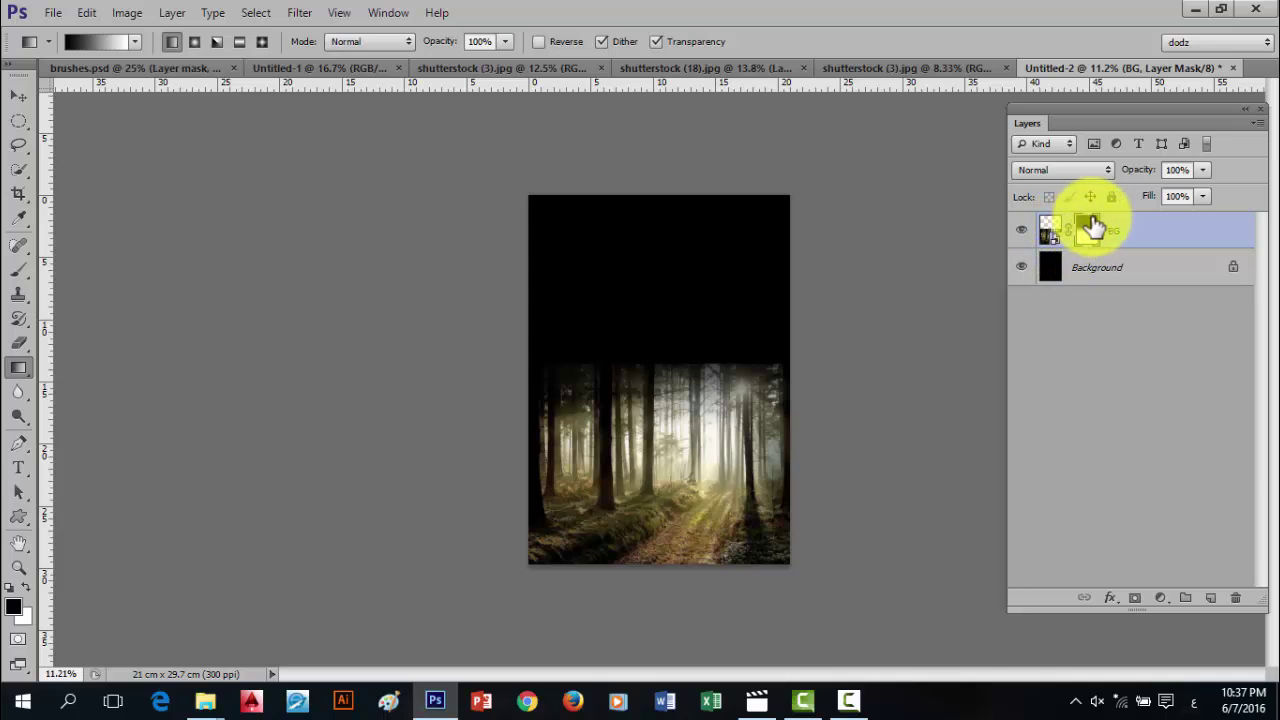
- Redraw the BG mask gradient downward with increasing length, ending deeper in the forest for a softer fade
{"action": "left_click_drag", "start_coordinate": [674, 346], "coordinate": [672, 428]}
{"action": "left_click_drag", "start_coordinate": [666, 345], "coordinate": [669, 435]}
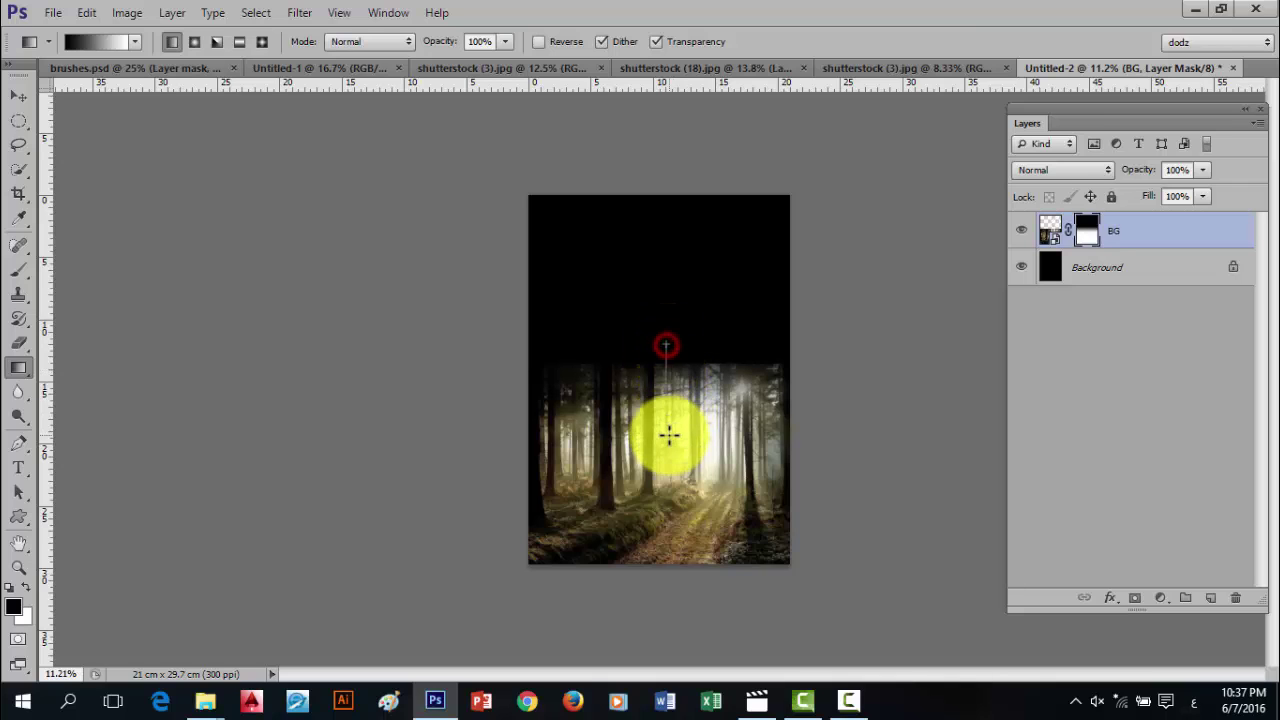
{"action": "left_click_drag", "start_coordinate": [660, 364], "coordinate": [671, 482]}
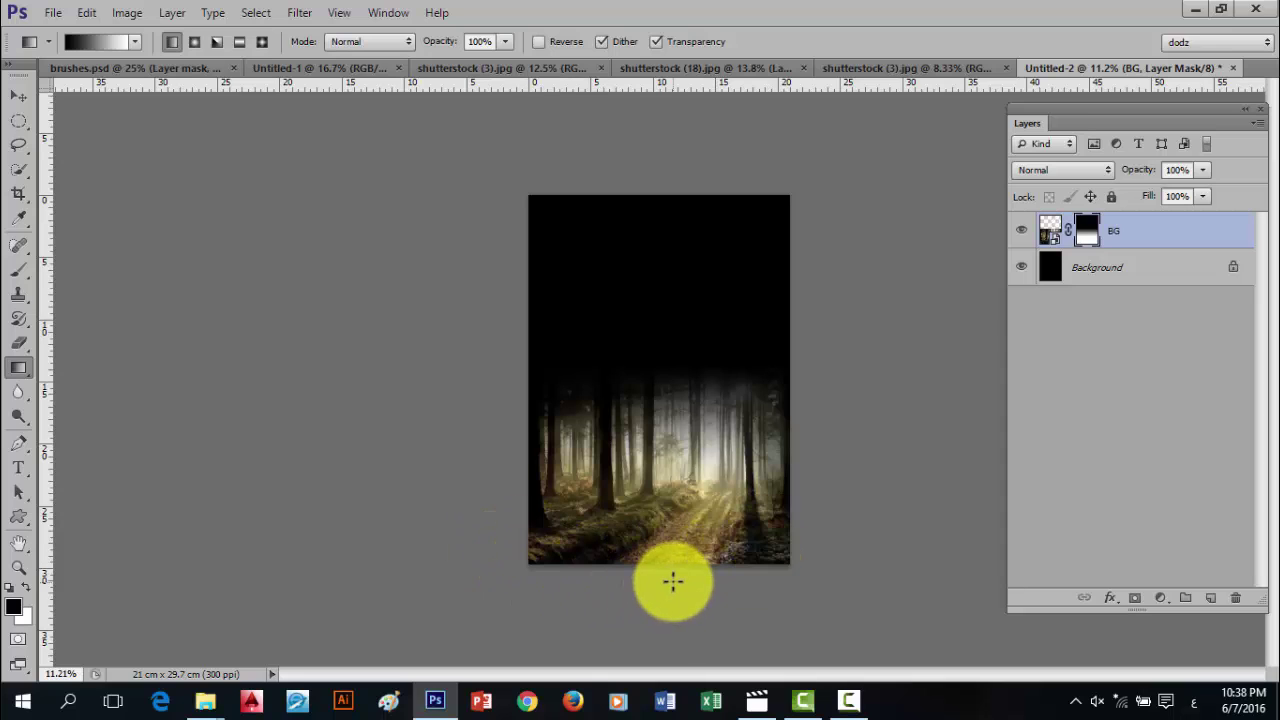
- Try fading the forest's lower edge with upward black-to-white gradients on the BG mask, and undo the last one
{"action": "mouse_move", "coordinate": [671, 589]}
{"action": "left_mouse_down"}
{"action": "mouse_move", "coordinate": [660, 534]}
{"action": "mouse_move", "coordinate": [670, 511]}
{"action": "mouse_move", "coordinate": [665, 583]}
{"action": "left_mouse_up"}
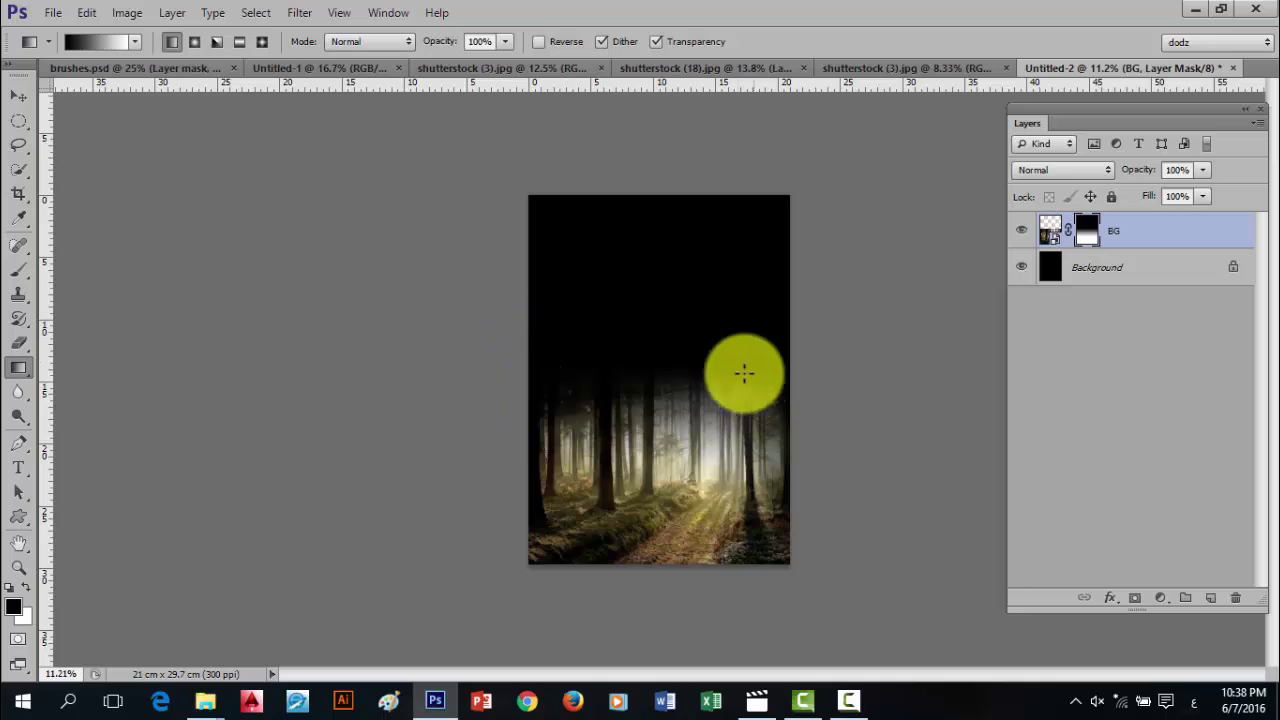
{"action": "mouse_move", "coordinate": [671, 594]}
{"action": "left_mouse_down"}
{"action": "mouse_move", "coordinate": [666, 498]}
{"action": "mouse_move", "coordinate": [668, 537]}
{"action": "left_mouse_up"}
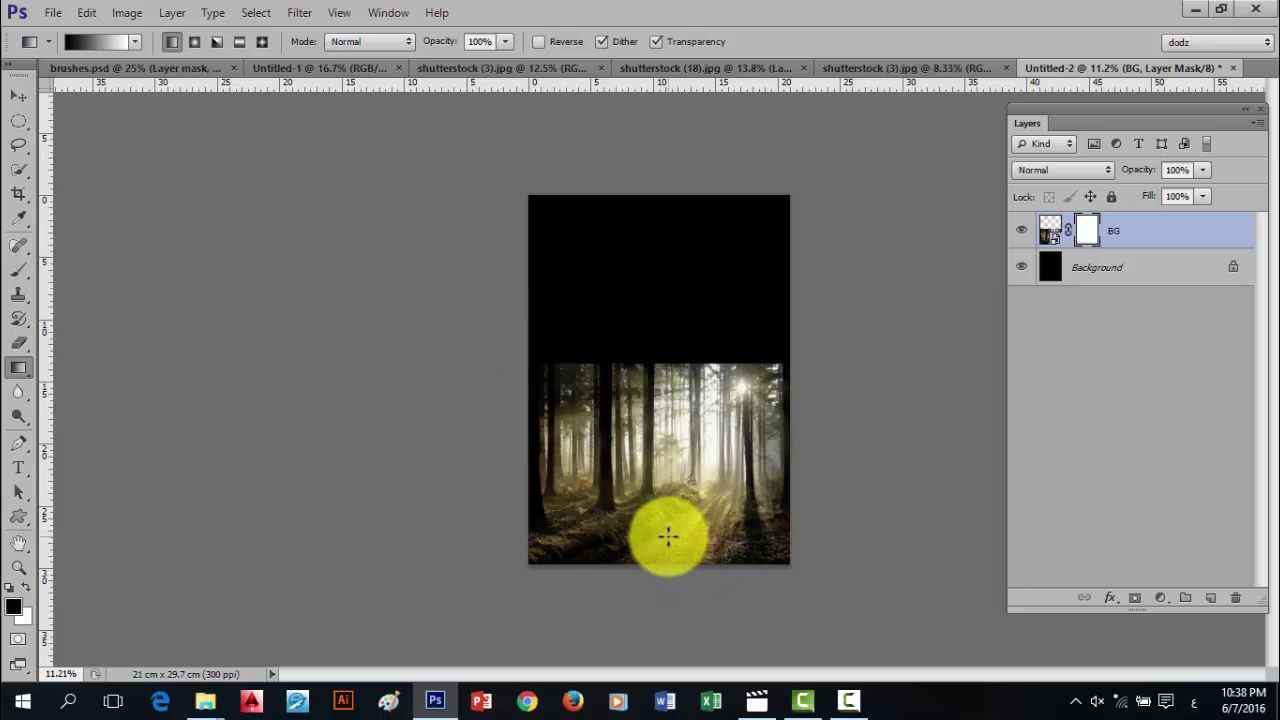
{"action": "left_click_drag", "start_coordinate": [663, 592], "coordinate": [683, 465]}
{"action": "key", "text": "ctrl+z"}
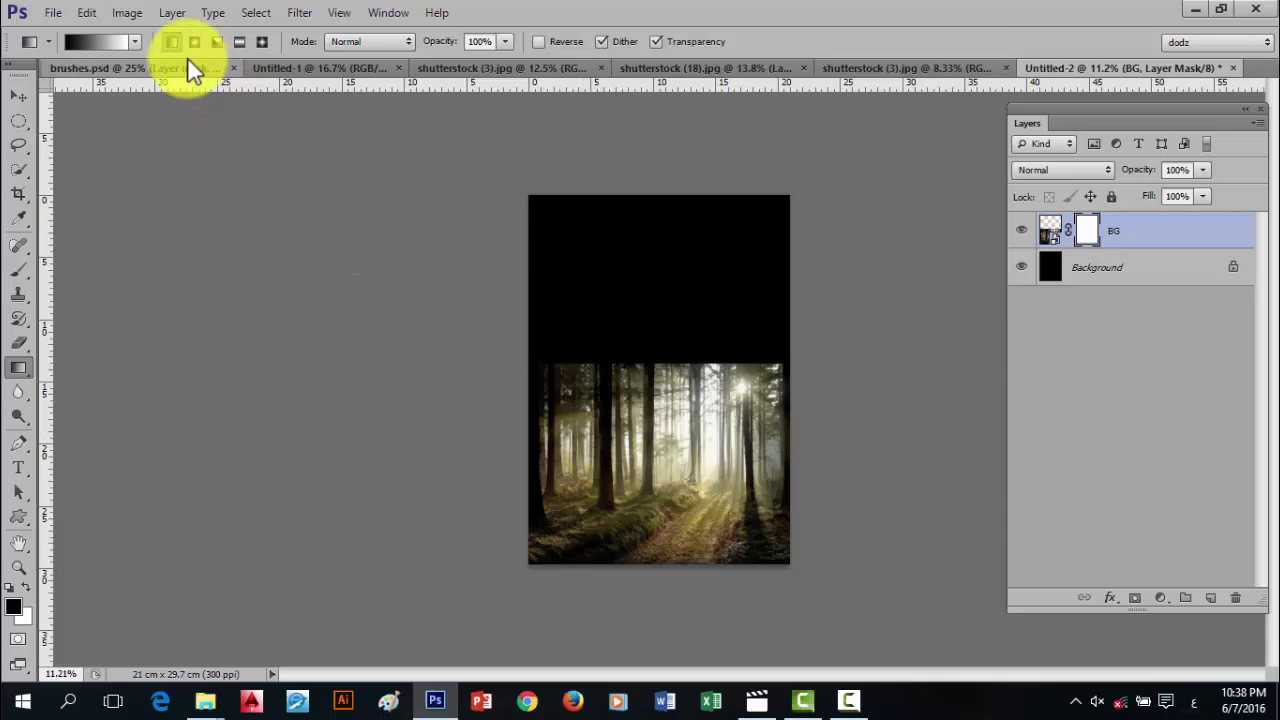
- Keep the black-to-white gradient and draw downward gradients on the BG mask, starting in the black area above the forest
{"action": "left_click", "coordinate": [135, 42]}
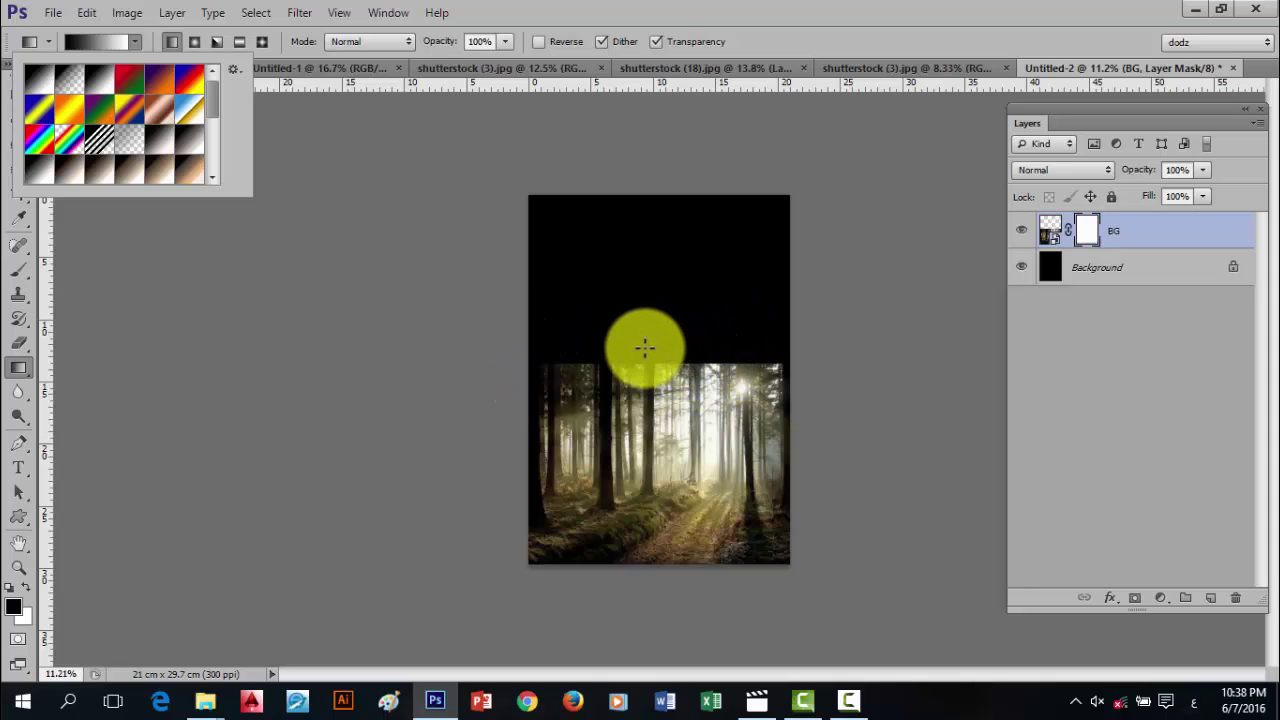
{"action": "left_click_drag", "start_coordinate": [657, 345], "coordinate": [655, 418]}
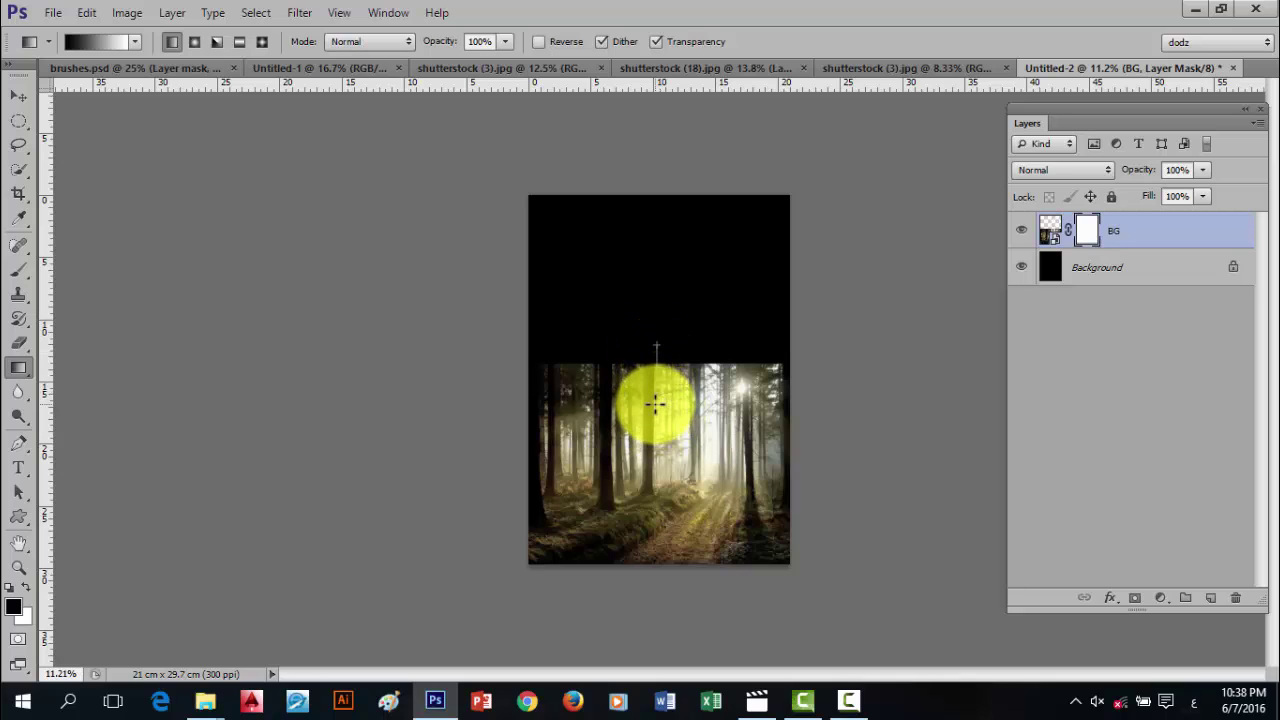
{"action": "left_click_drag", "start_coordinate": [655, 385], "coordinate": [657, 400]}
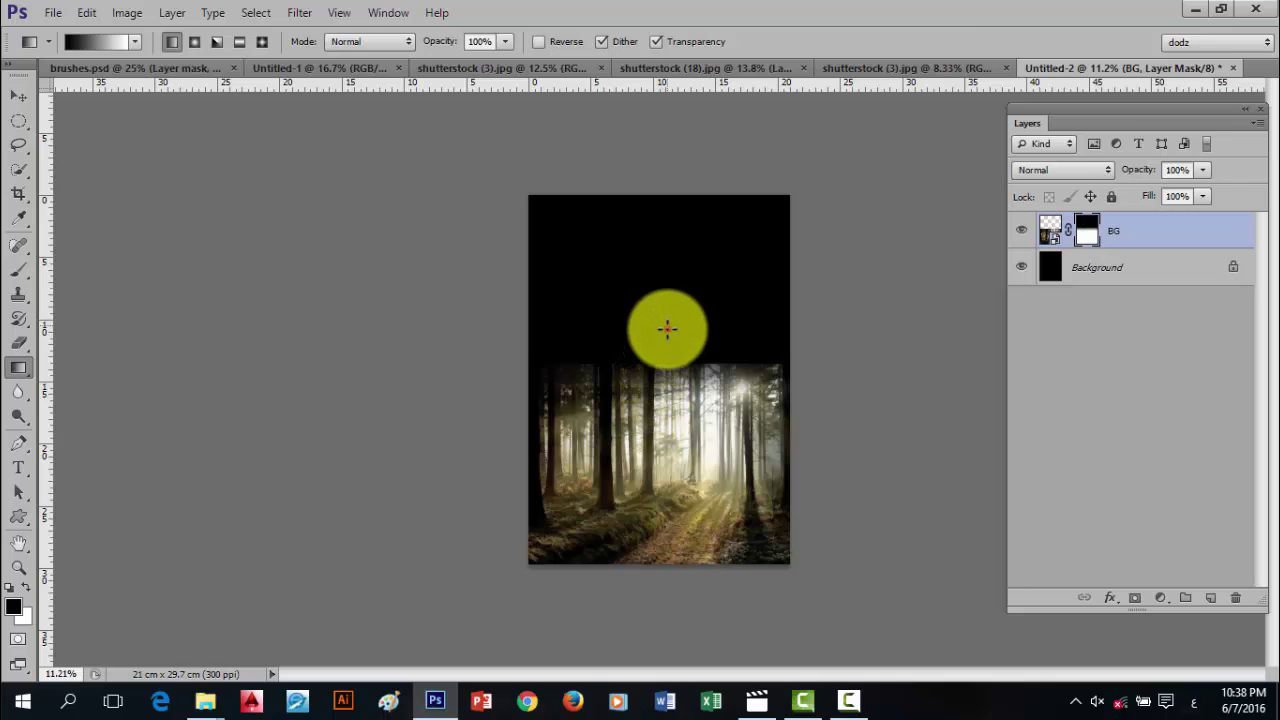
{"action": "left_click_drag", "start_coordinate": [657, 317], "coordinate": [671, 412]}
{"action": "left_click_drag", "start_coordinate": [663, 237], "coordinate": [666, 480]}
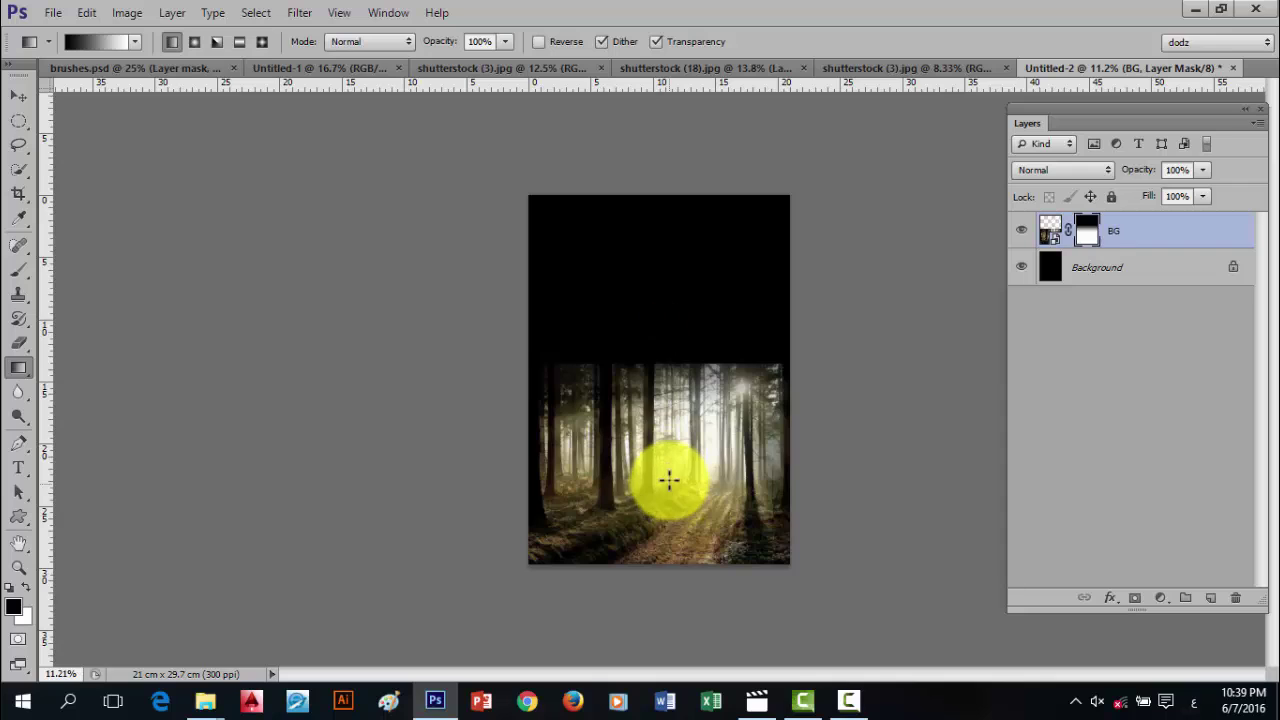
- Redraw downward gradients of varying start and length on the BG mask, finishing with a short fade at the forest's upper edge
{"action": "left_click_drag", "start_coordinate": [709, 357], "coordinate": [709, 449]}
{"action": "left_click_drag", "start_coordinate": [657, 332], "coordinate": [671, 486]}
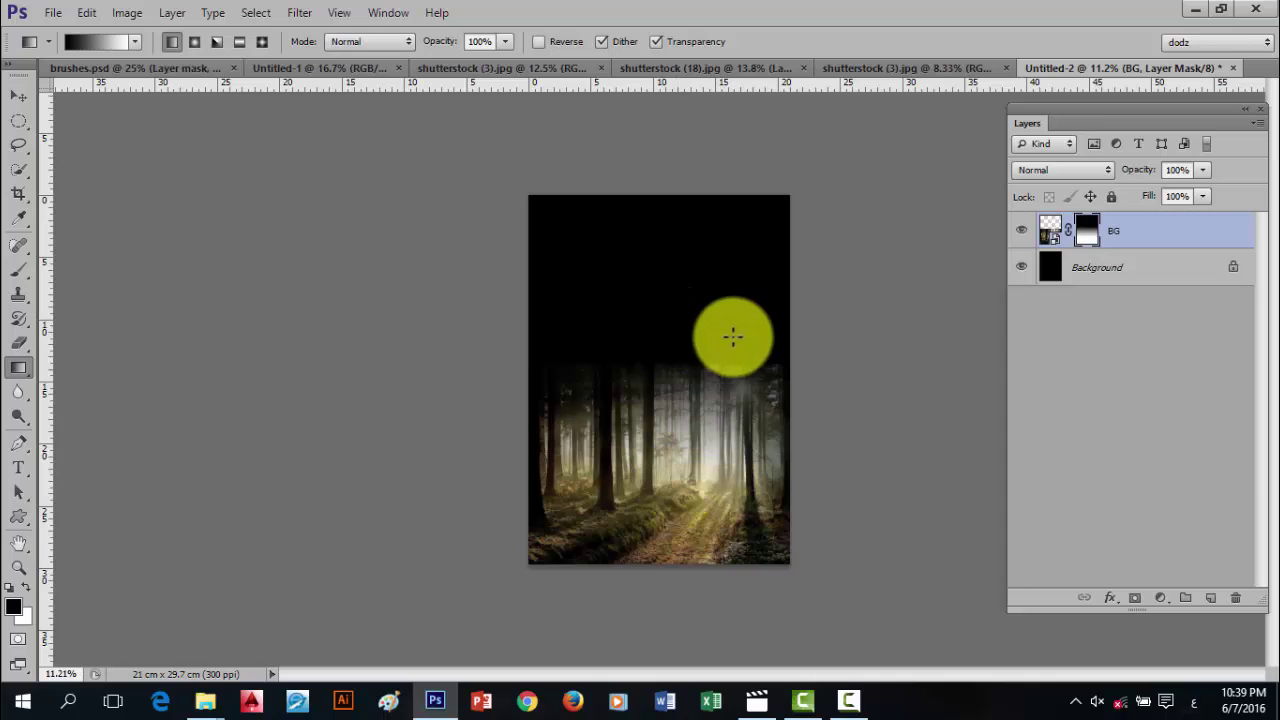
{"action": "left_click_drag", "start_coordinate": [725, 371], "coordinate": [714, 457]}
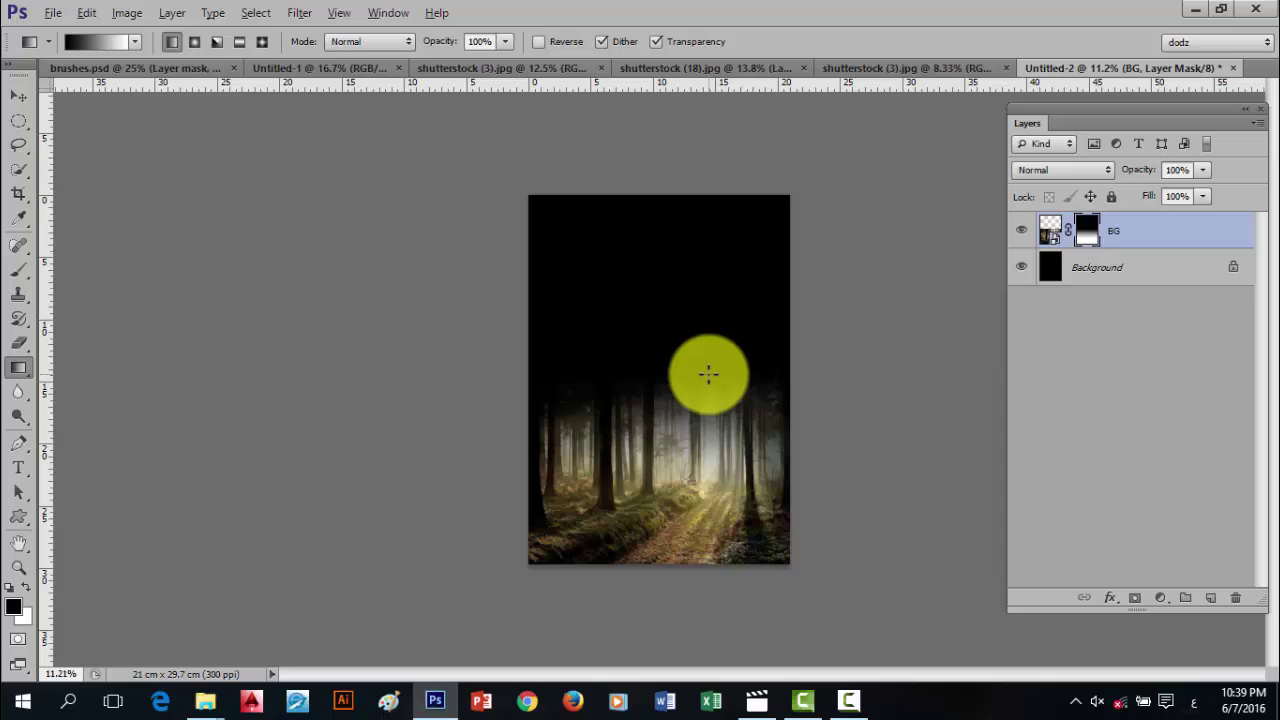
{"action": "left_click_drag", "start_coordinate": [700, 366], "coordinate": [711, 429]}
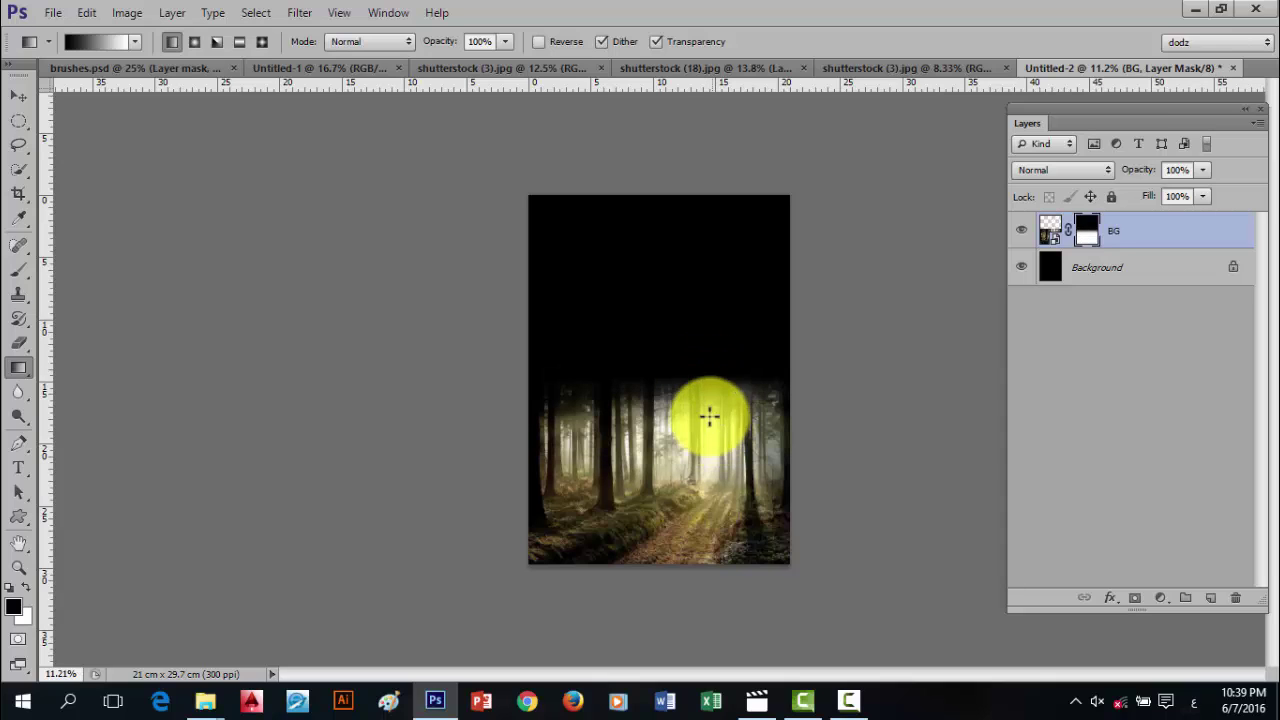
{"action": "left_click_drag", "start_coordinate": [683, 345], "coordinate": [693, 427]}
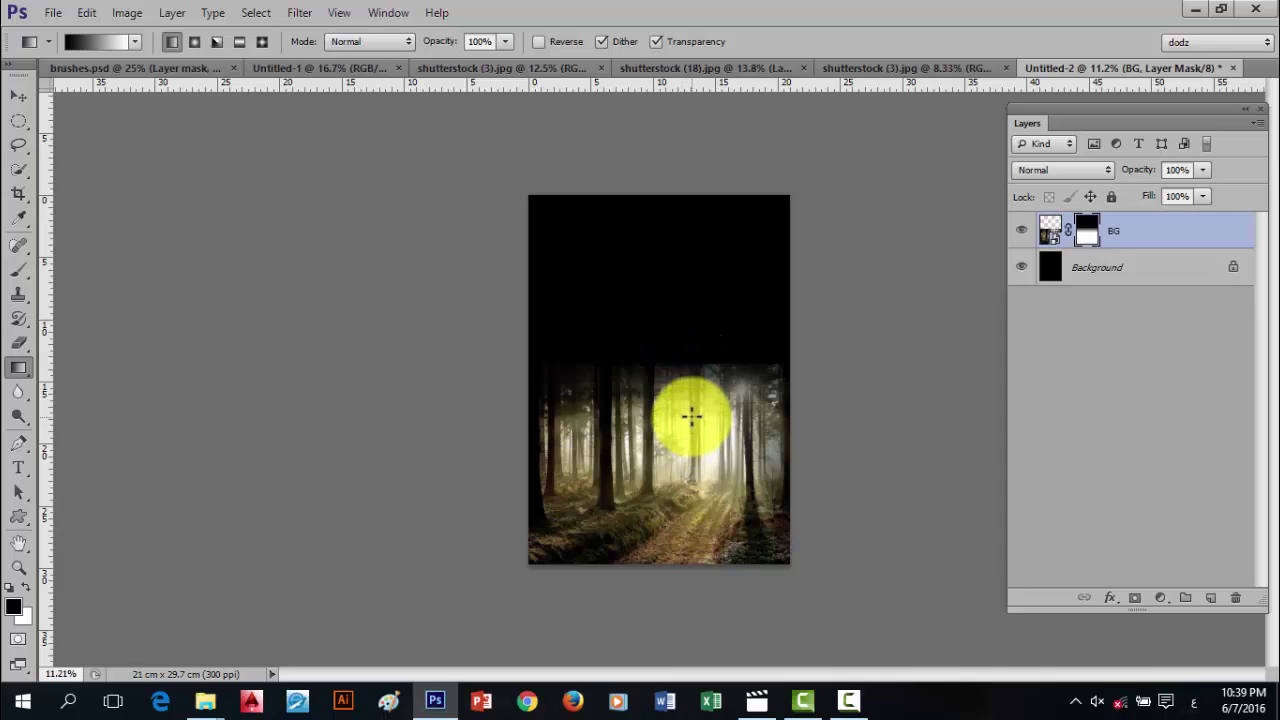
{"action": "left_click_drag", "start_coordinate": [719, 358], "coordinate": [716, 418]}
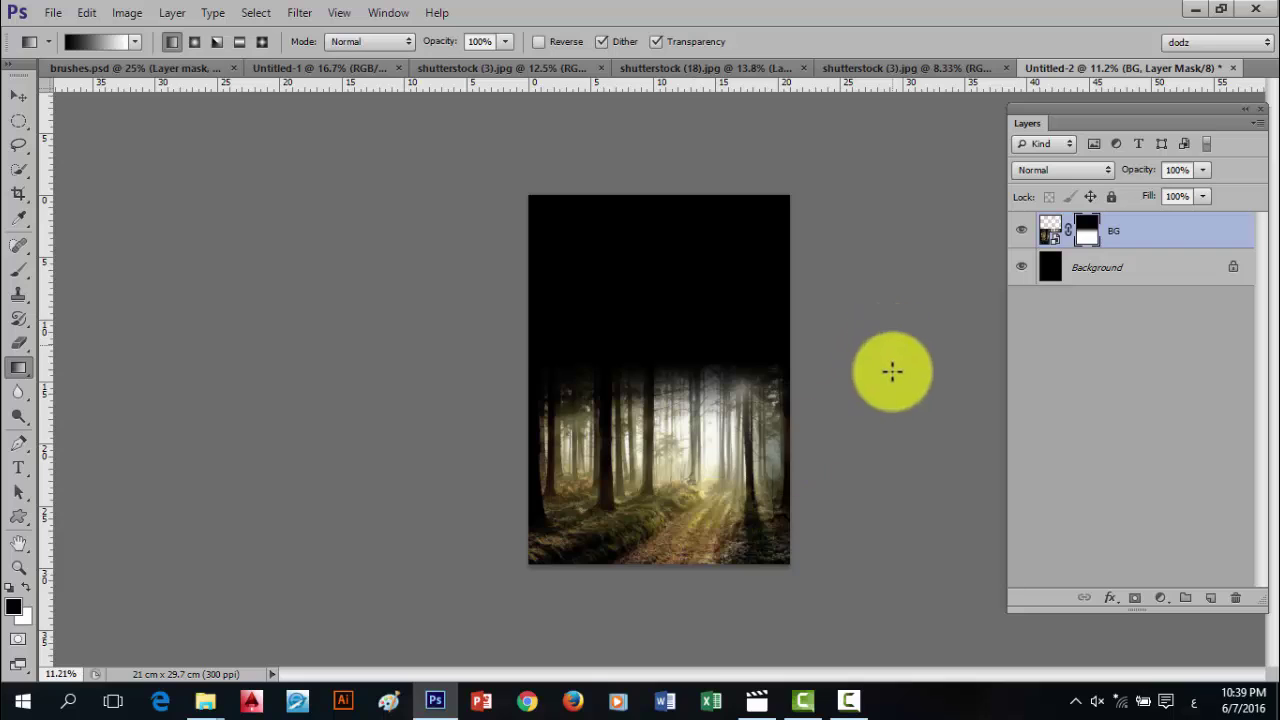
- Draw upward gradients from the forest's lower edge on the BG mask, and one downward gradient over its upper edge
{"action": "left_click_drag", "start_coordinate": [660, 569], "coordinate": [672, 511]}
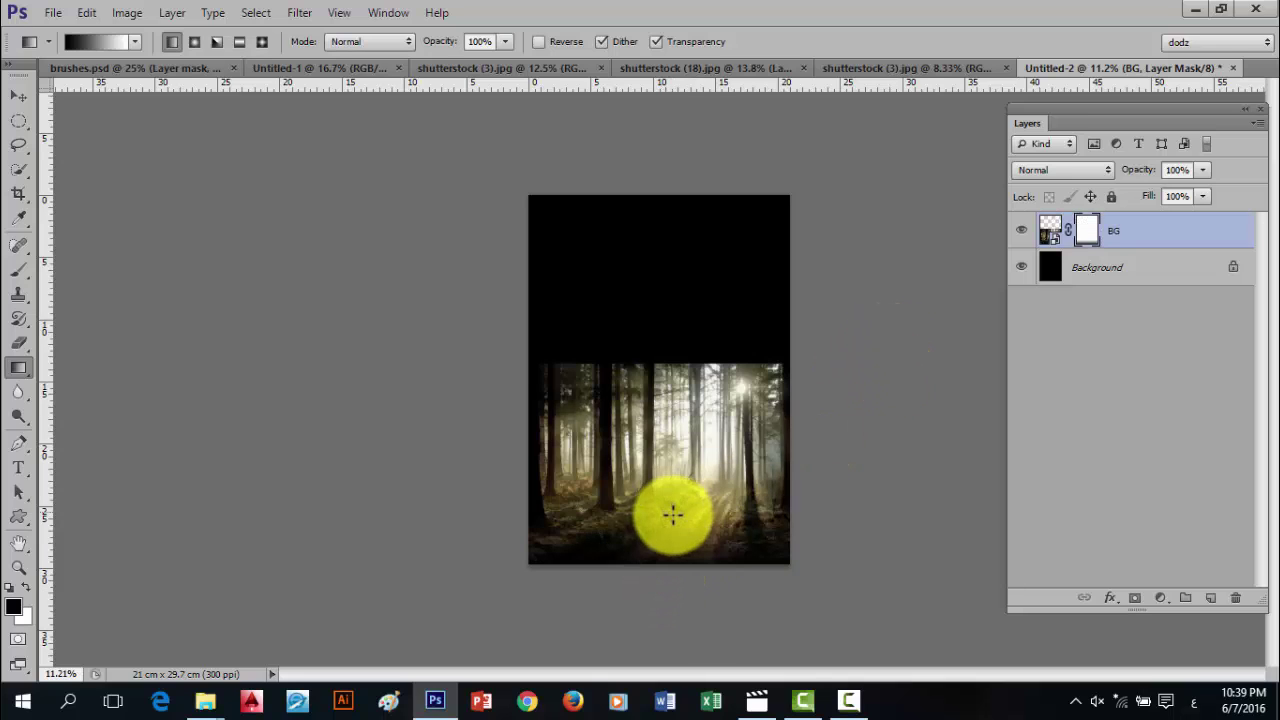
{"action": "left_click_drag", "start_coordinate": [674, 603], "coordinate": [700, 462]}
{"action": "left_click_drag", "start_coordinate": [681, 586], "coordinate": [665, 540]}
{"action": "left_click_drag", "start_coordinate": [684, 327], "coordinate": [676, 427]}
- Undo the latest mask gradients back to the short fade at the forest's upper edge
{"action": "key", "text": "ctrl+z"}
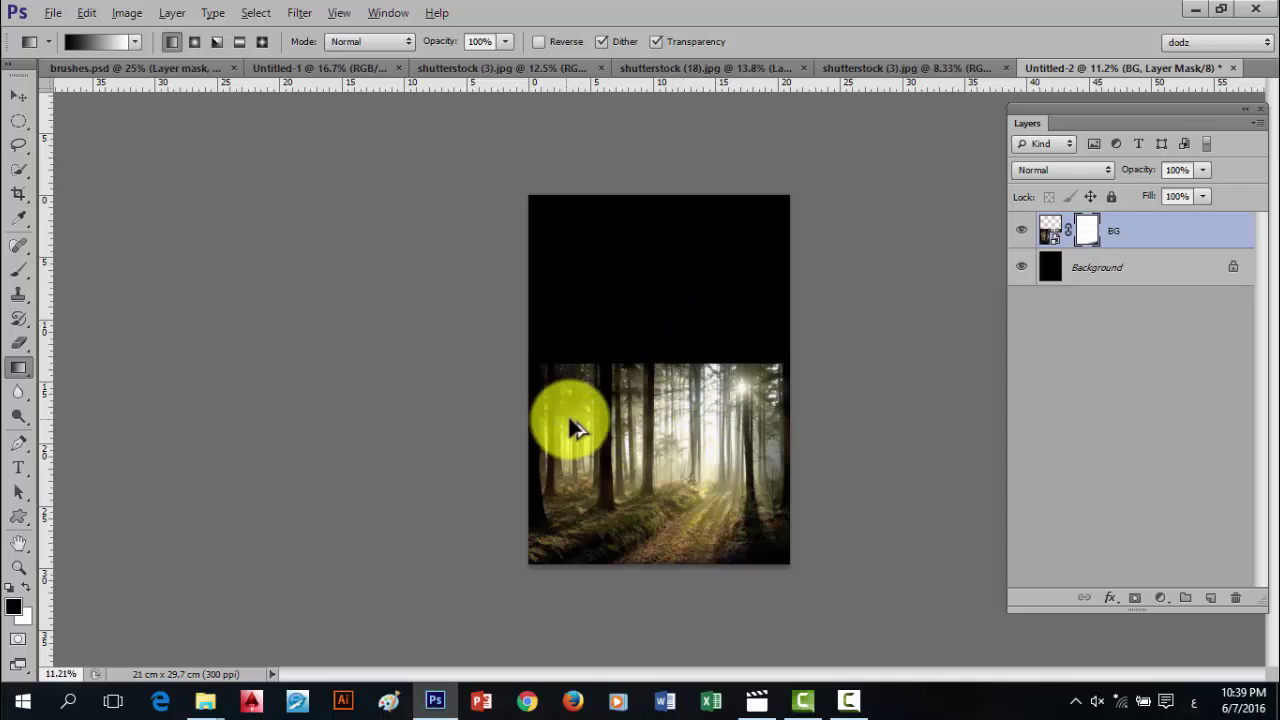
{"action": "key", "text": "ctrl+z"}
{"action": "key", "text": "ctrl+z"}
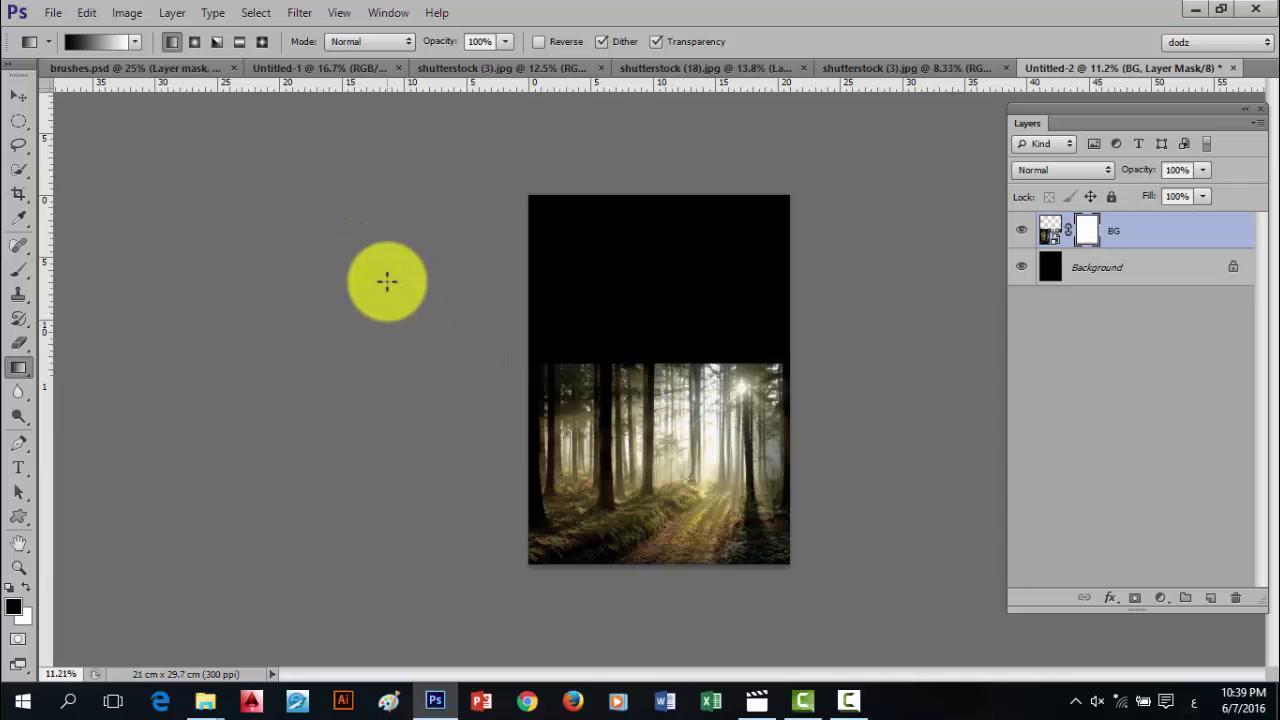
{"action": "key", "text": "ctrl+alt+z"}
{"action": "key", "text": "ctrl+alt+z"}
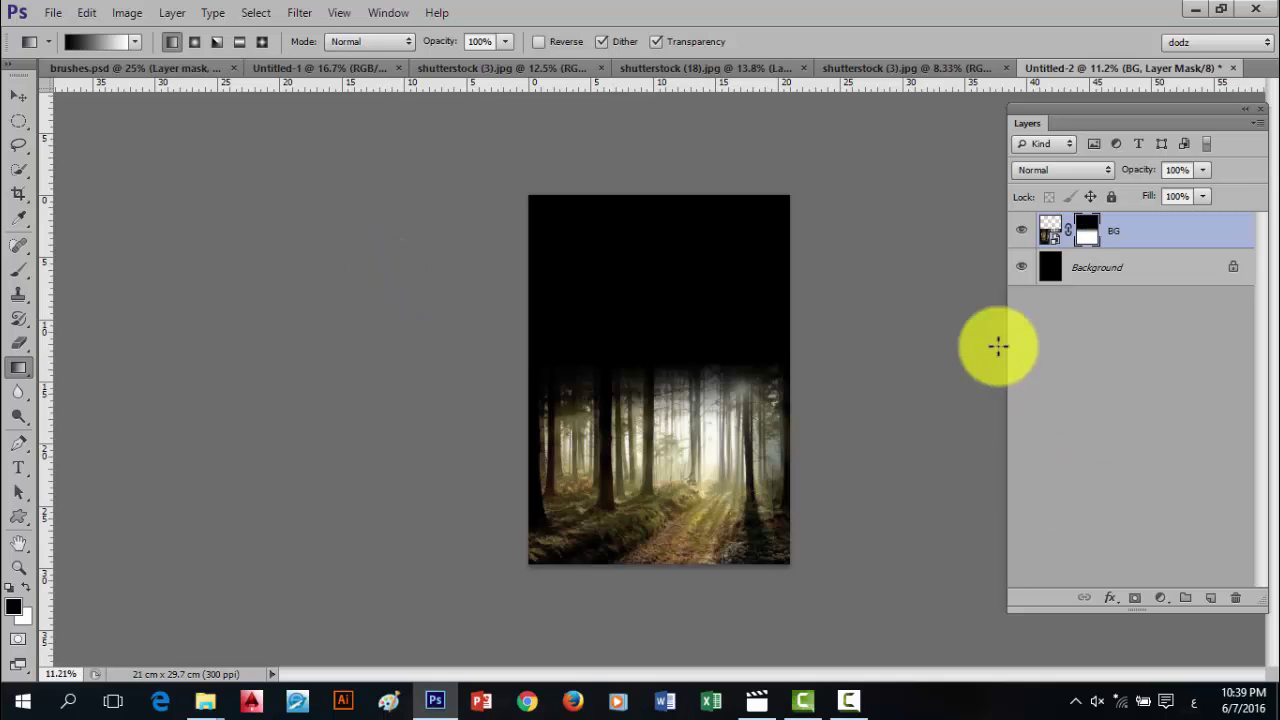
- Replace BG's gradient mask with a new empty layer mask, and choose the black-to-transparent gradient
{"action": "left_click_drag", "start_coordinate": [1090, 252], "coordinate": [1233, 600]}
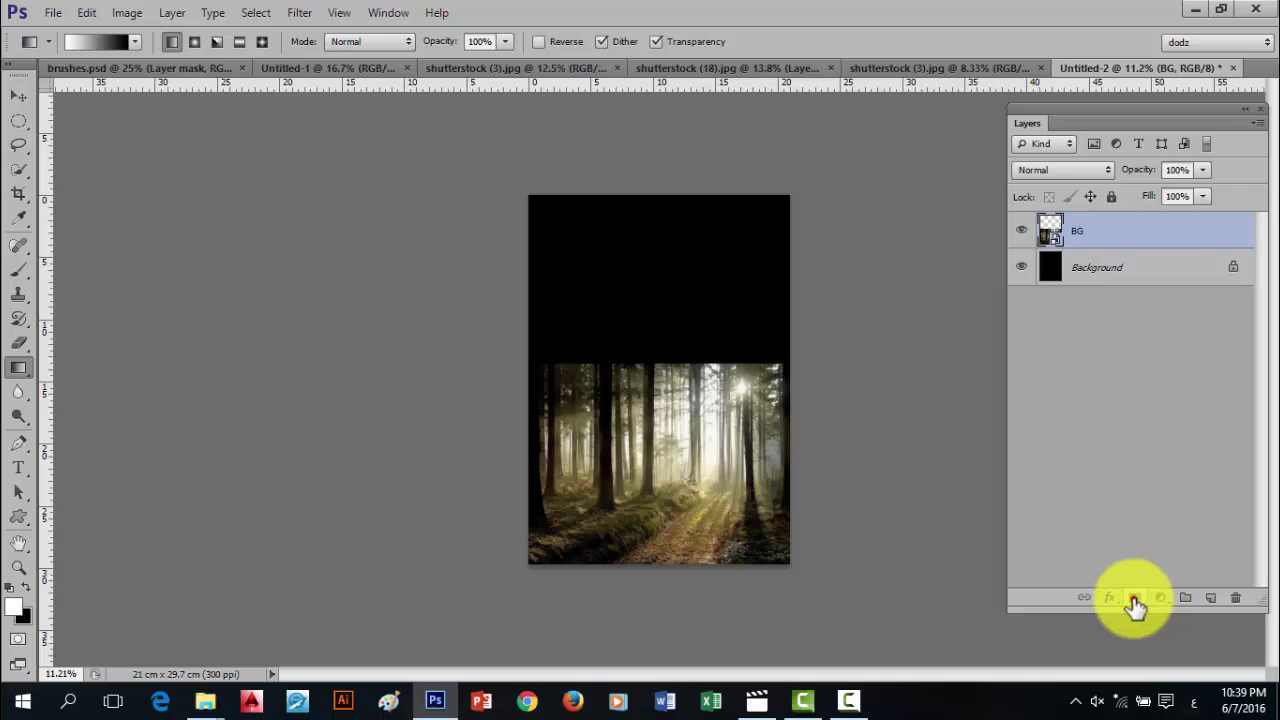
{"action": "left_click", "coordinate": [1135, 598]}
{"action": "left_click", "coordinate": [134, 42]}
{"action": "left_click", "coordinate": [70, 88]}
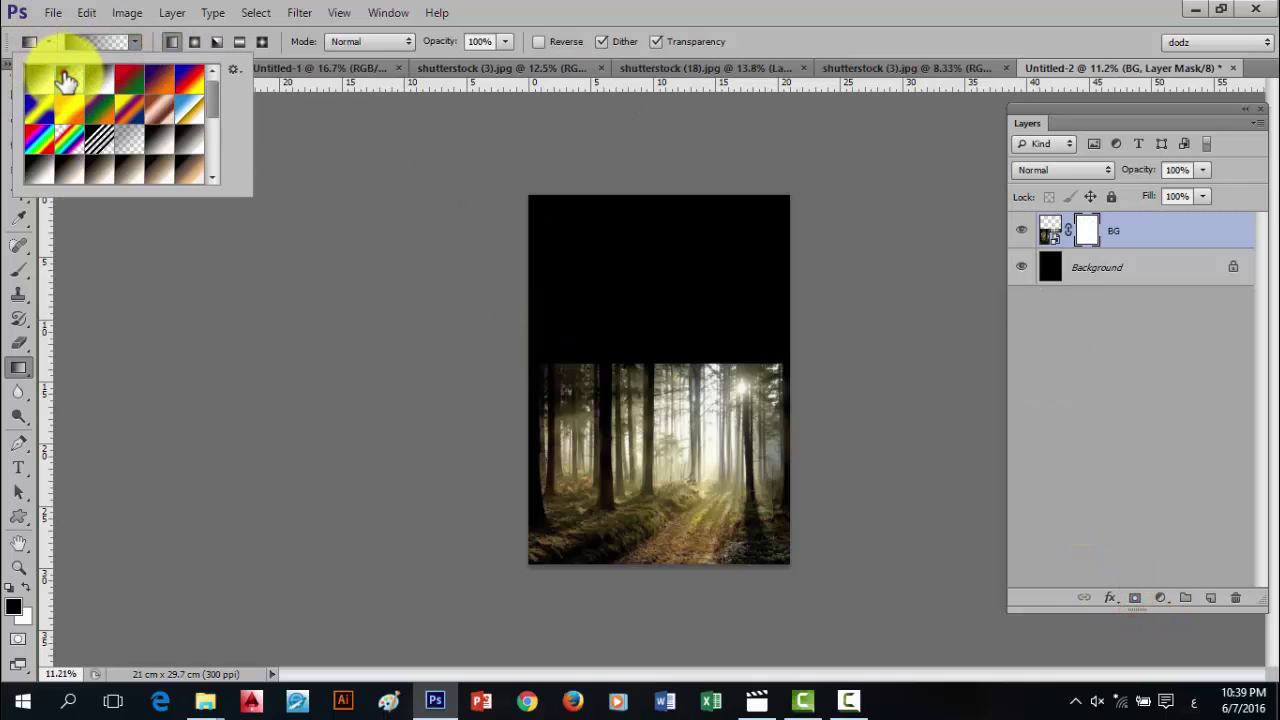
{"action": "double_click", "coordinate": [66, 78]}
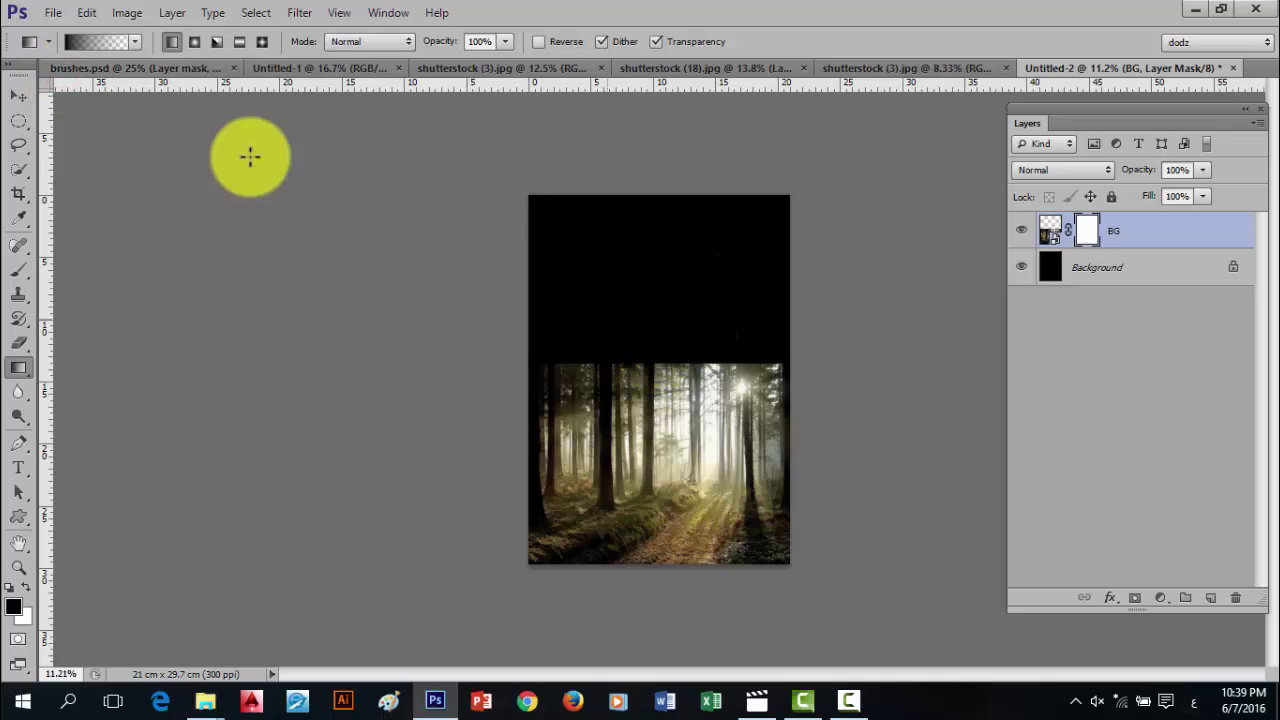
- Fade the forest's upper edge with a downward gradient on the BG mask and its lower edge with short upward gradients
{"action": "left_click_drag", "start_coordinate": [661, 355], "coordinate": [663, 434]}
{"action": "left_click_drag", "start_coordinate": [678, 582], "coordinate": [678, 534]}
{"action": "left_click_drag", "start_coordinate": [669, 597], "coordinate": [668, 525]}
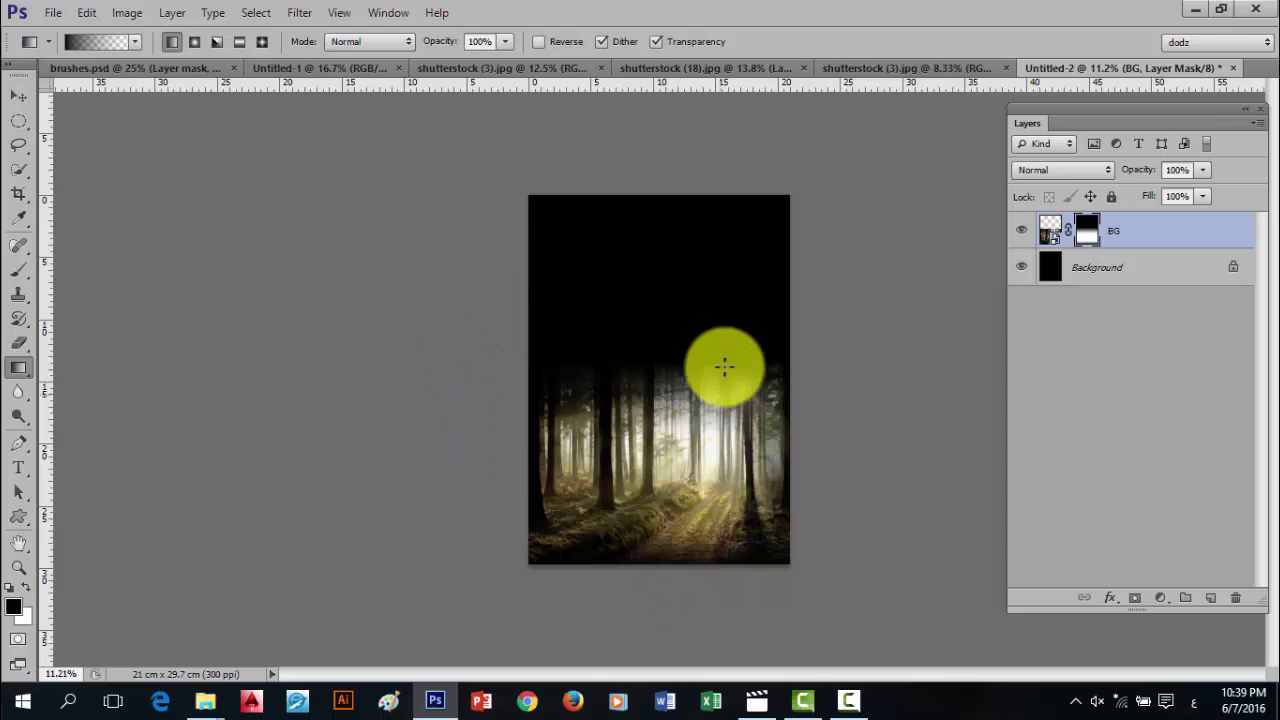
{"action": "left_click", "coordinate": [110, 45]}
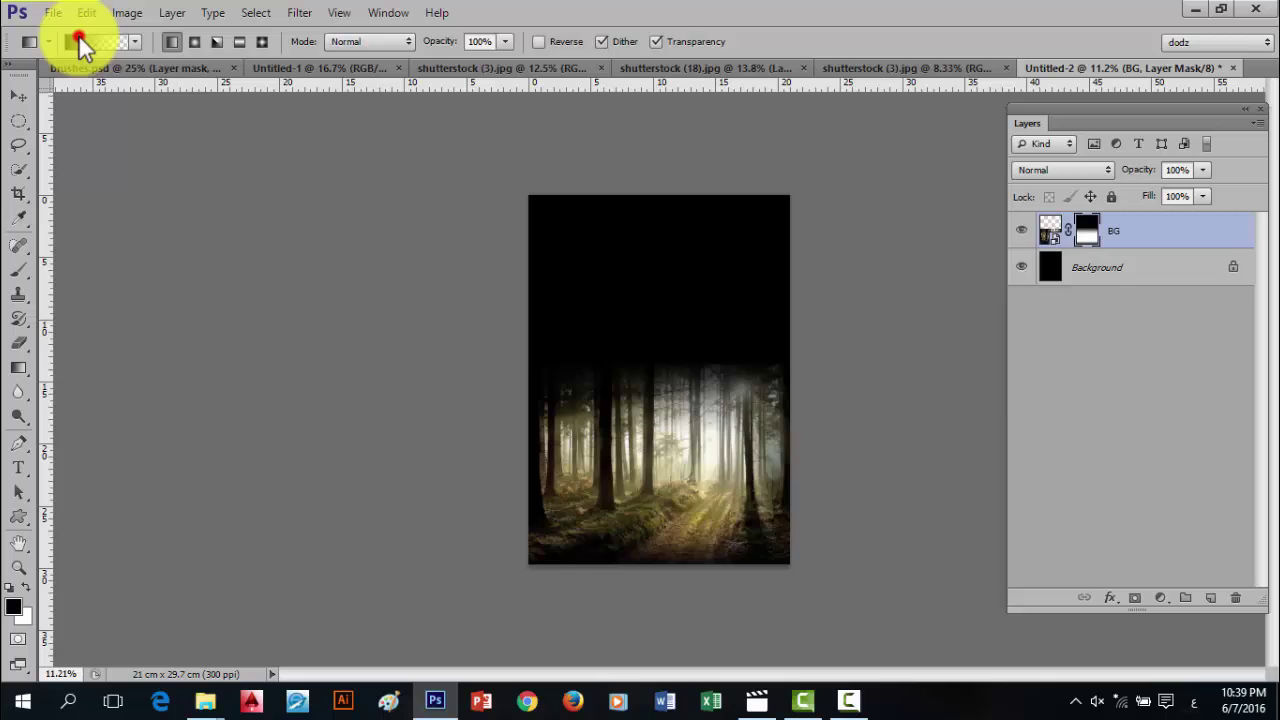
{"action": "left_click", "coordinate": [79, 40]}
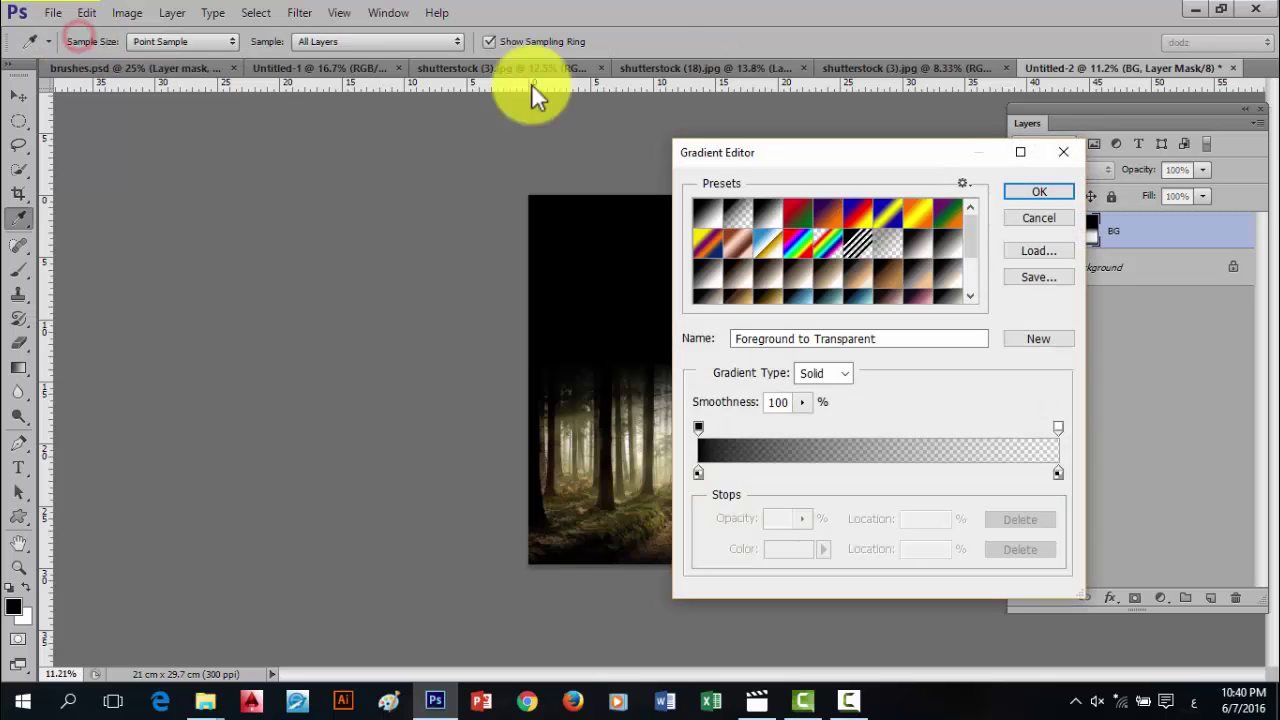
{"action": "left_click", "coordinate": [1057, 158]}
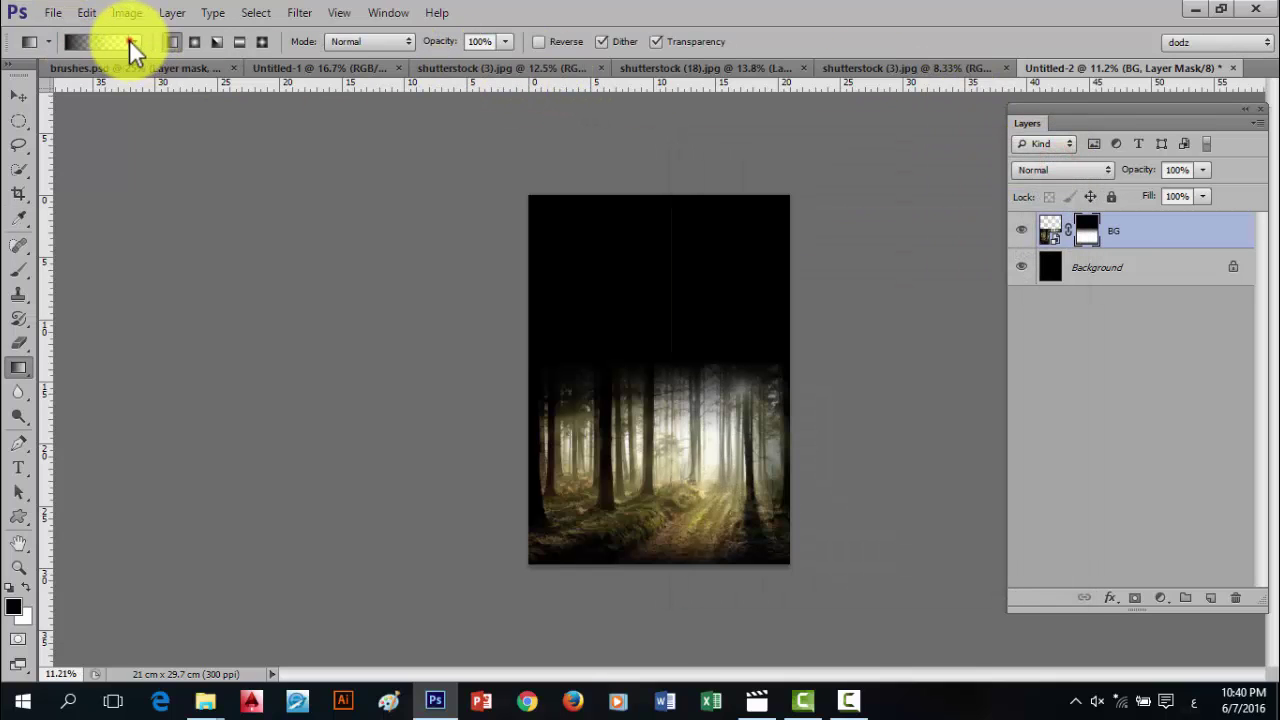
{"action": "left_click", "coordinate": [133, 41]}
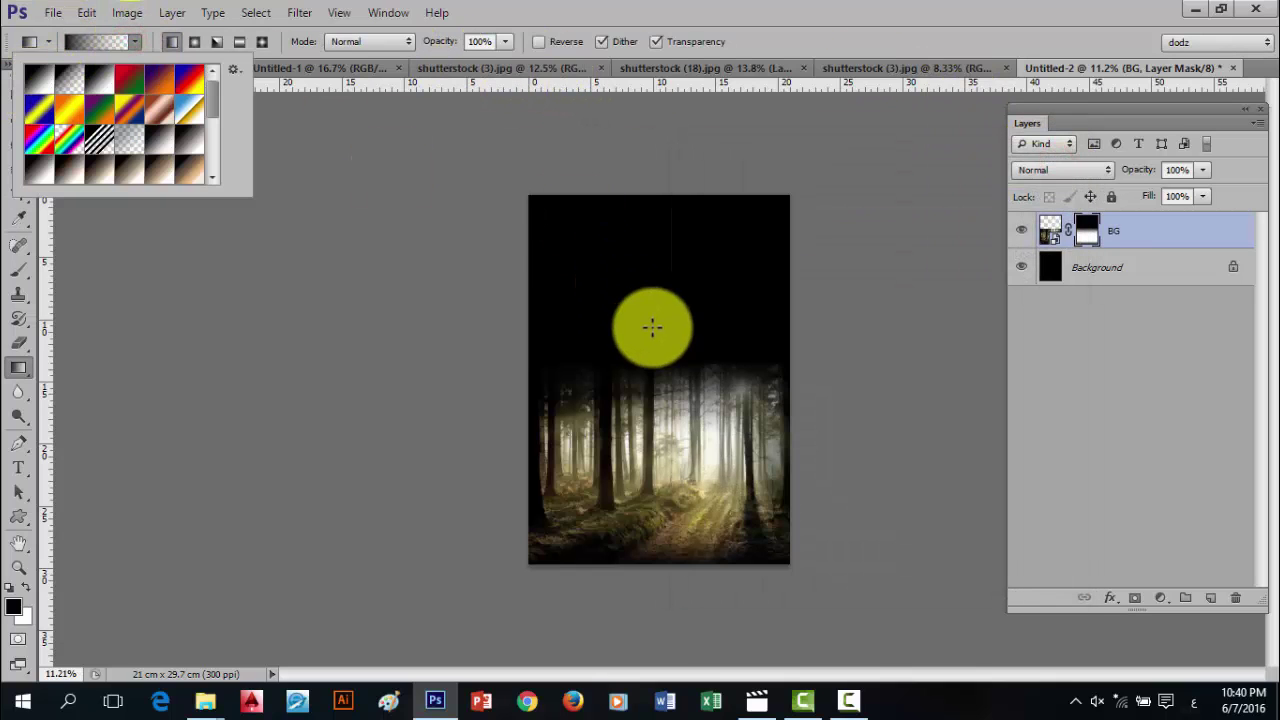
{"action": "left_click", "coordinate": [714, 362]}
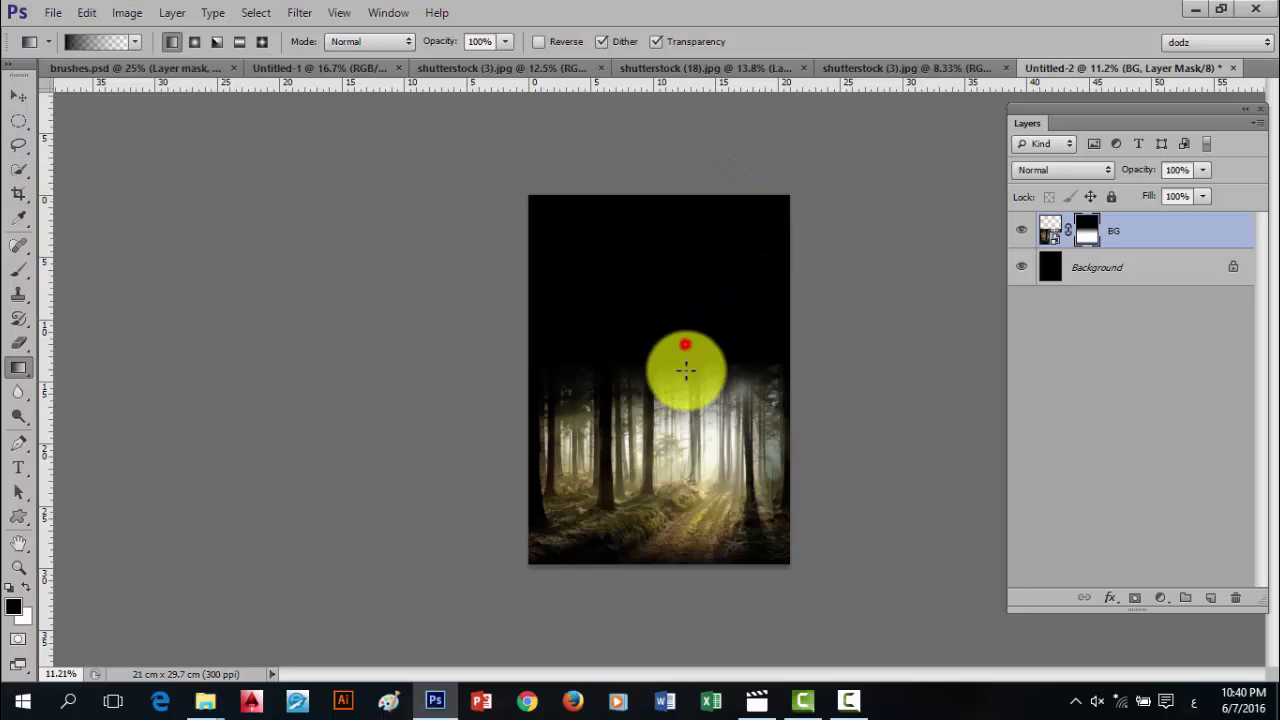
- Soften the forest's upper edge and lower right corner further with additional gradients on the BG mask
{"action": "left_click_drag", "start_coordinate": [708, 428], "coordinate": [681, 580]}
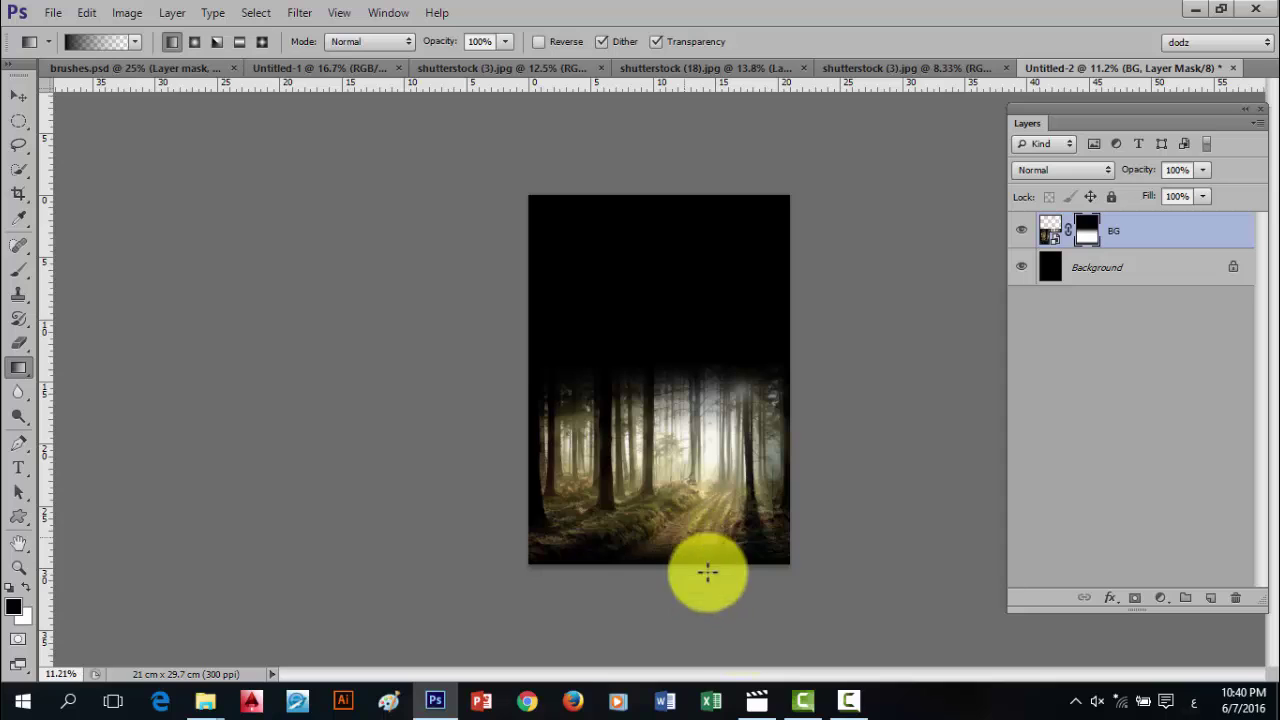
{"action": "left_click_drag", "start_coordinate": [782, 601], "coordinate": [772, 534]}
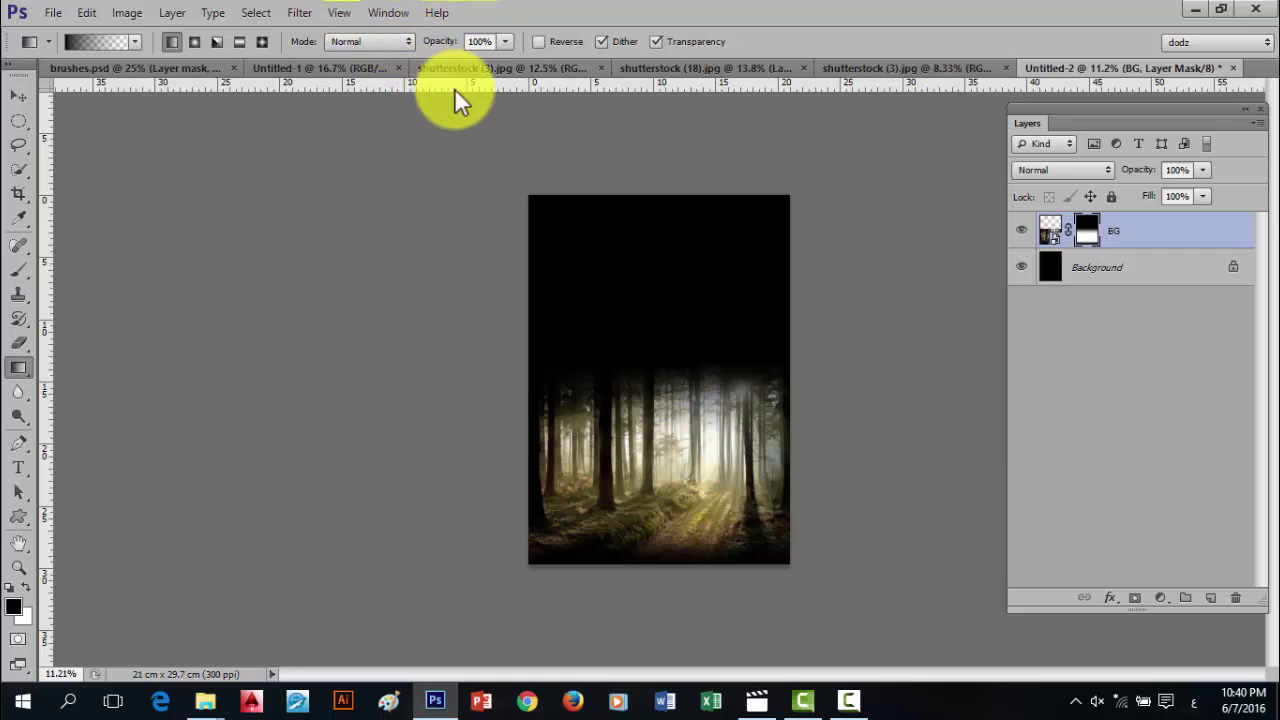
- Switch to the shutterstock (18).jpg document and hide its Background layer so only the cut-out man on Layer 1 shows
{"action": "left_click", "coordinate": [660, 69]}
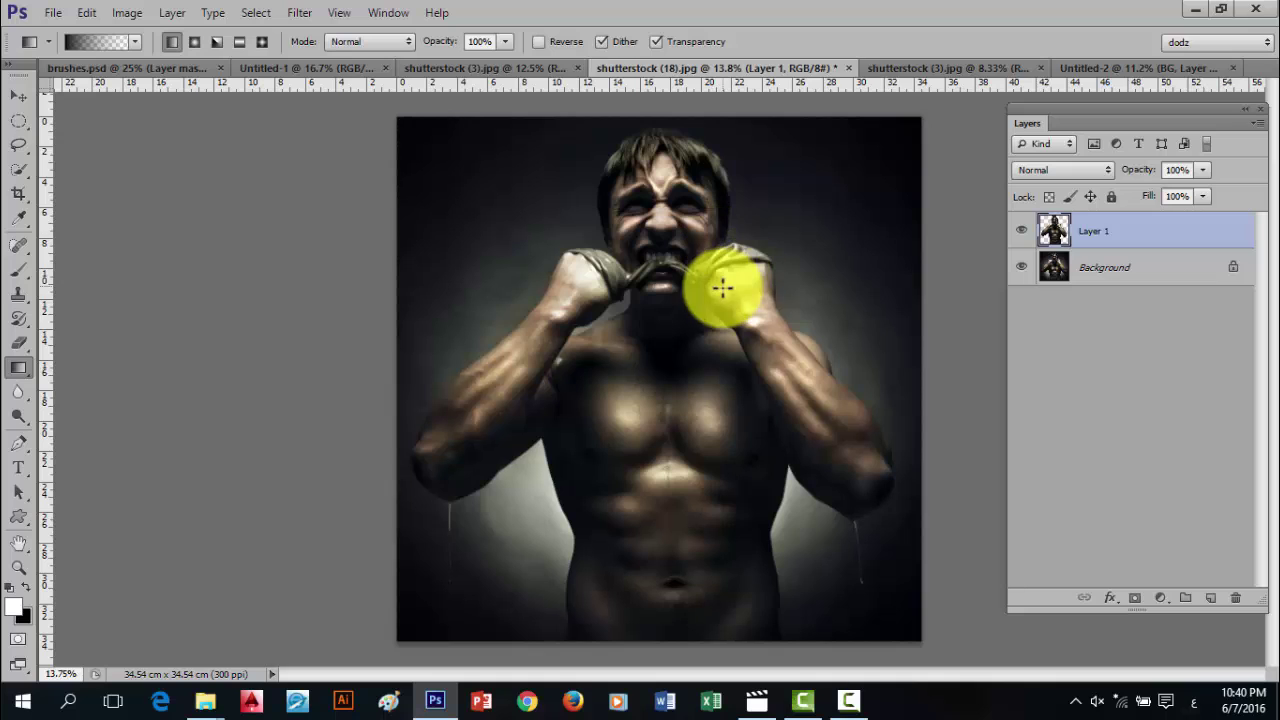
{"action": "left_click", "coordinate": [1047, 235]}
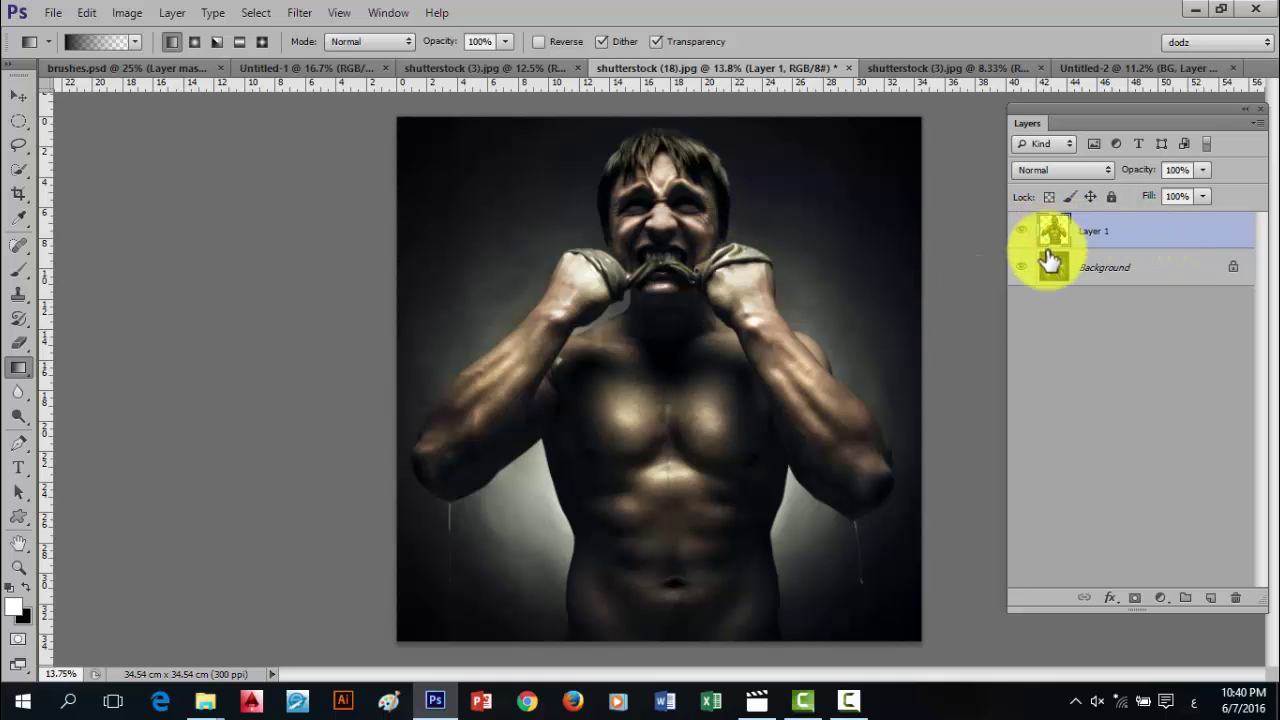
{"action": "left_click", "coordinate": [1037, 270]}
{"action": "left_click", "coordinate": [1020, 267]}
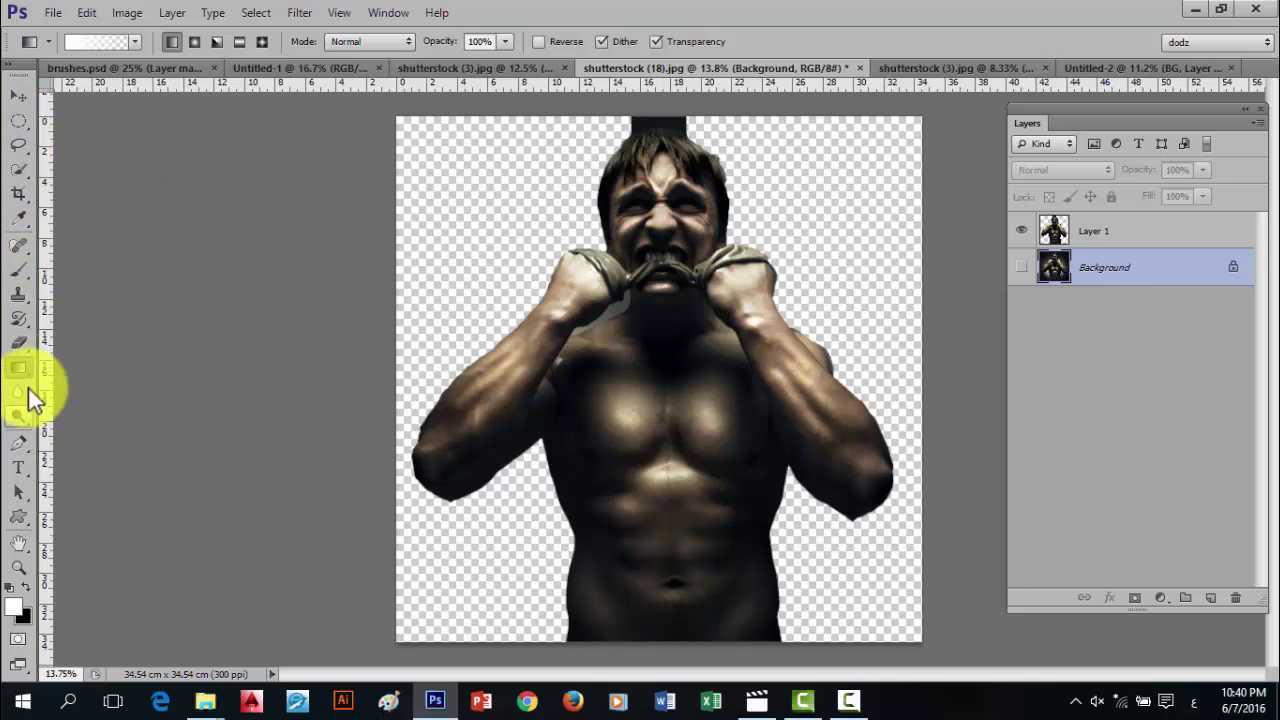
- Erase the leftover dark backdrop above the man's head on Layer 1 with a soft 42% opacity Eraser
{"action": "left_click", "coordinate": [22, 347]}
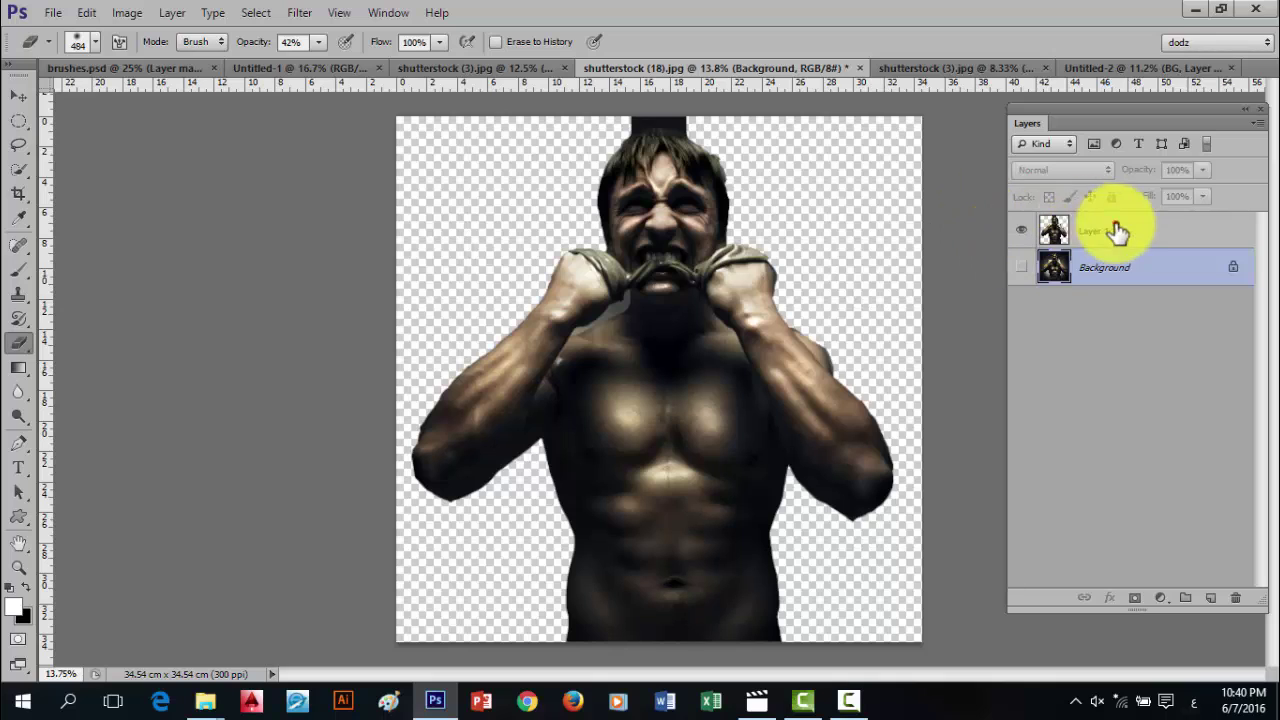
{"action": "left_click", "coordinate": [1113, 228]}
{"action": "left_click_drag", "start_coordinate": [666, 103], "coordinate": [602, 96]}
{"action": "mouse_move", "coordinate": [702, 111]}
{"action": "left_mouse_down"}
{"action": "mouse_move", "coordinate": [615, 86]}
{"action": "mouse_move", "coordinate": [709, 94]}
{"action": "mouse_move", "coordinate": [709, 109]}
{"action": "mouse_move", "coordinate": [594, 86]}
{"action": "mouse_move", "coordinate": [641, 93]}
{"action": "left_mouse_up"}
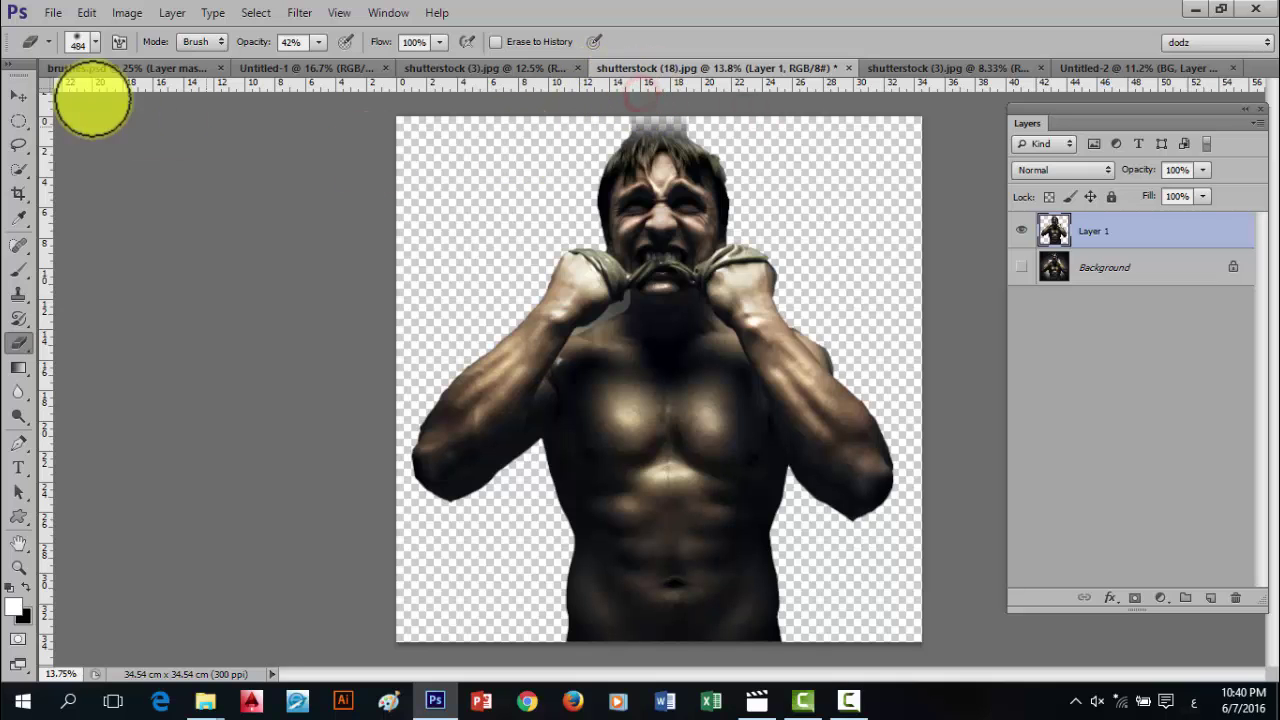
- Move the cut-out man into the Untitled-2 poster document and convert his layer to a smart object
{"action": "left_click", "coordinate": [18, 95]}
{"action": "mouse_move", "coordinate": [666, 414]}
{"action": "left_mouse_down"}
{"action": "mouse_move", "coordinate": [503, 306]}
{"action": "mouse_move", "coordinate": [509, 194]}
{"action": "mouse_move", "coordinate": [383, 75]}
{"action": "mouse_move", "coordinate": [1218, 76]}
{"action": "mouse_move", "coordinate": [1160, 62]}
{"action": "mouse_move", "coordinate": [881, 379]}
{"action": "mouse_move", "coordinate": [711, 382]}
{"action": "mouse_move", "coordinate": [662, 406]}
{"action": "mouse_move", "coordinate": [666, 470]}
{"action": "mouse_move", "coordinate": [664, 425]}
{"action": "left_mouse_up"}
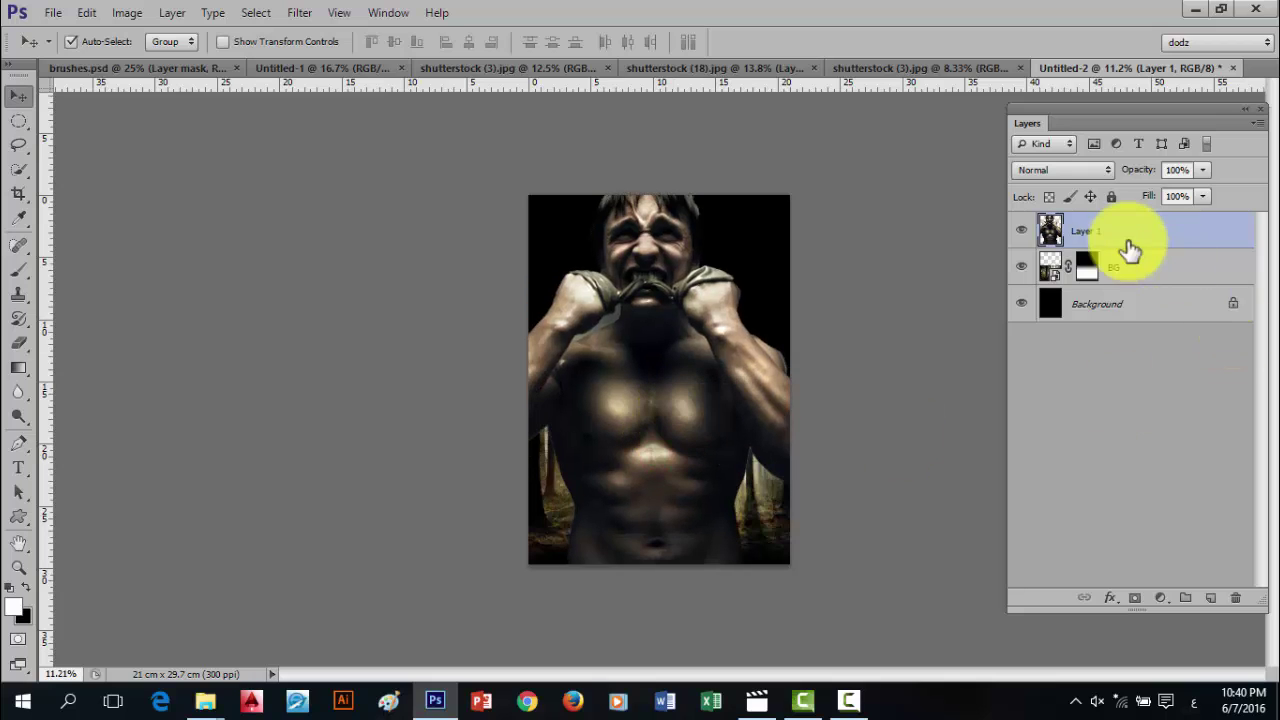
{"action": "right_click", "coordinate": [1122, 228]}
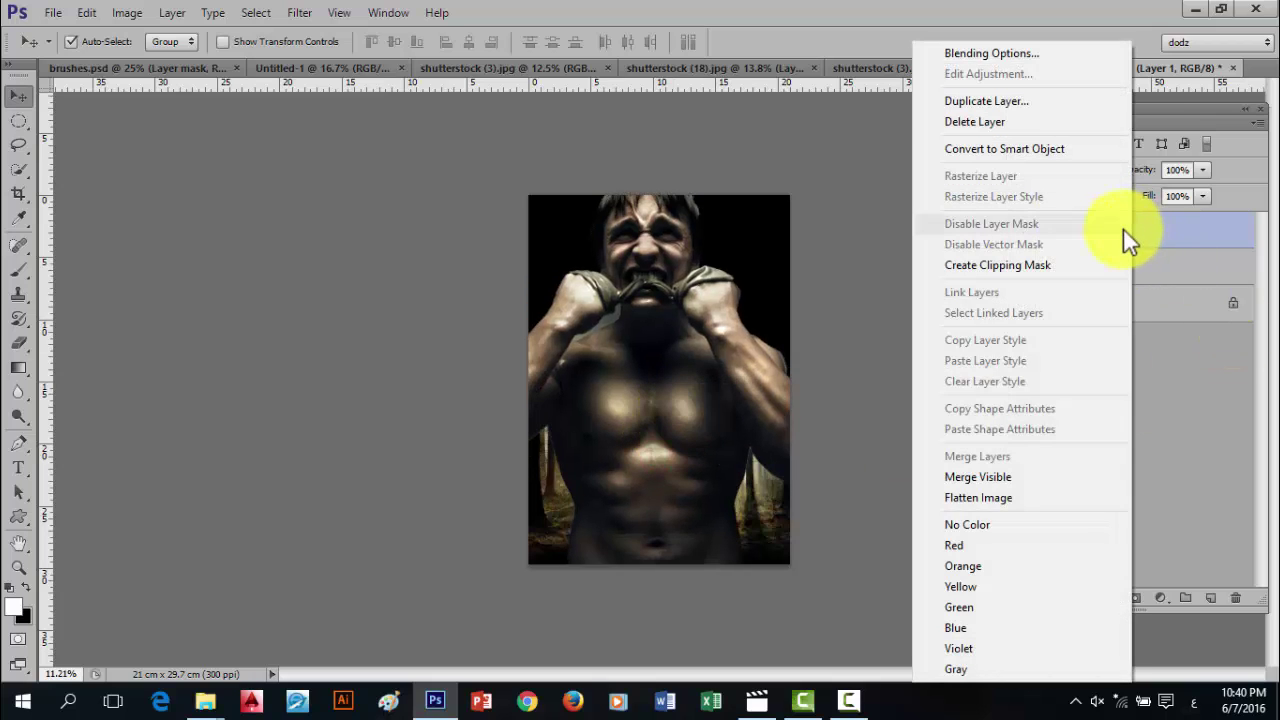
{"action": "left_click", "coordinate": [1034, 148]}
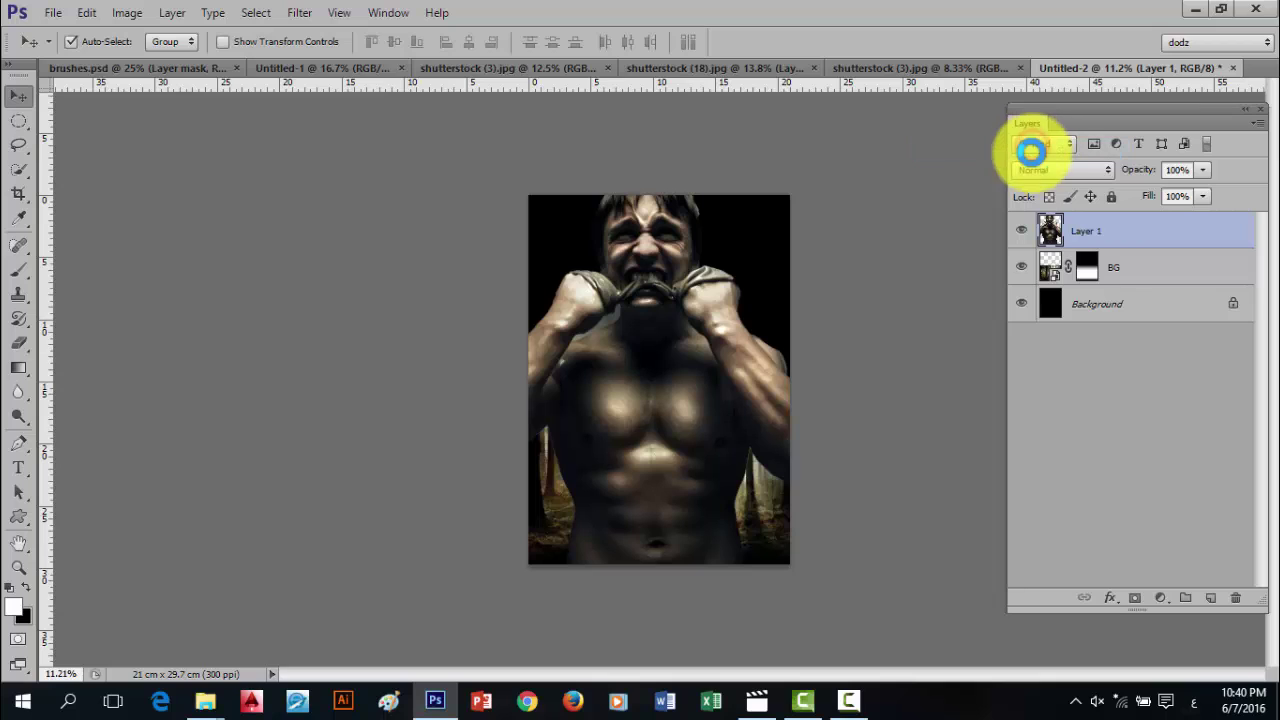
- Scale the man down to about 61% with Free Transform and place him in the poster's upper right area
{"action": "left_click_drag", "start_coordinate": [688, 368], "coordinate": [694, 394]}
{"action": "key", "text": "ctrl+t"}
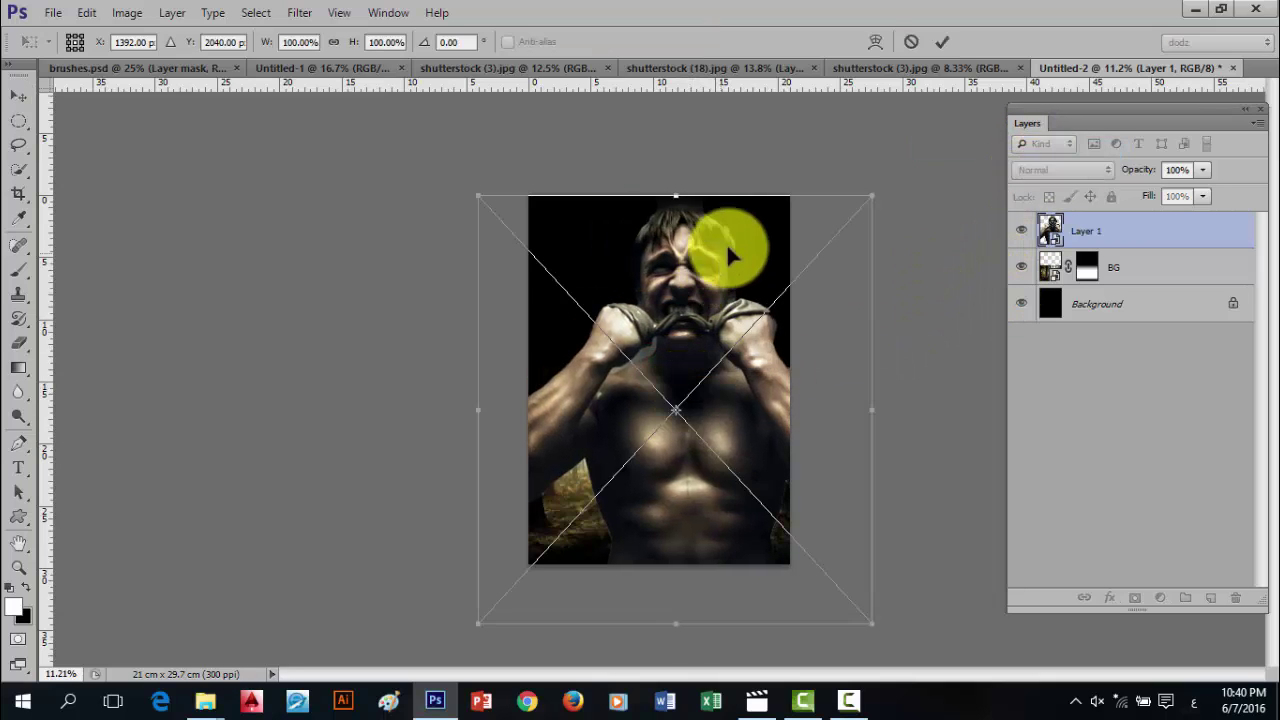
{"action": "left_click_drag", "start_coordinate": [478, 190], "coordinate": [581, 279]}
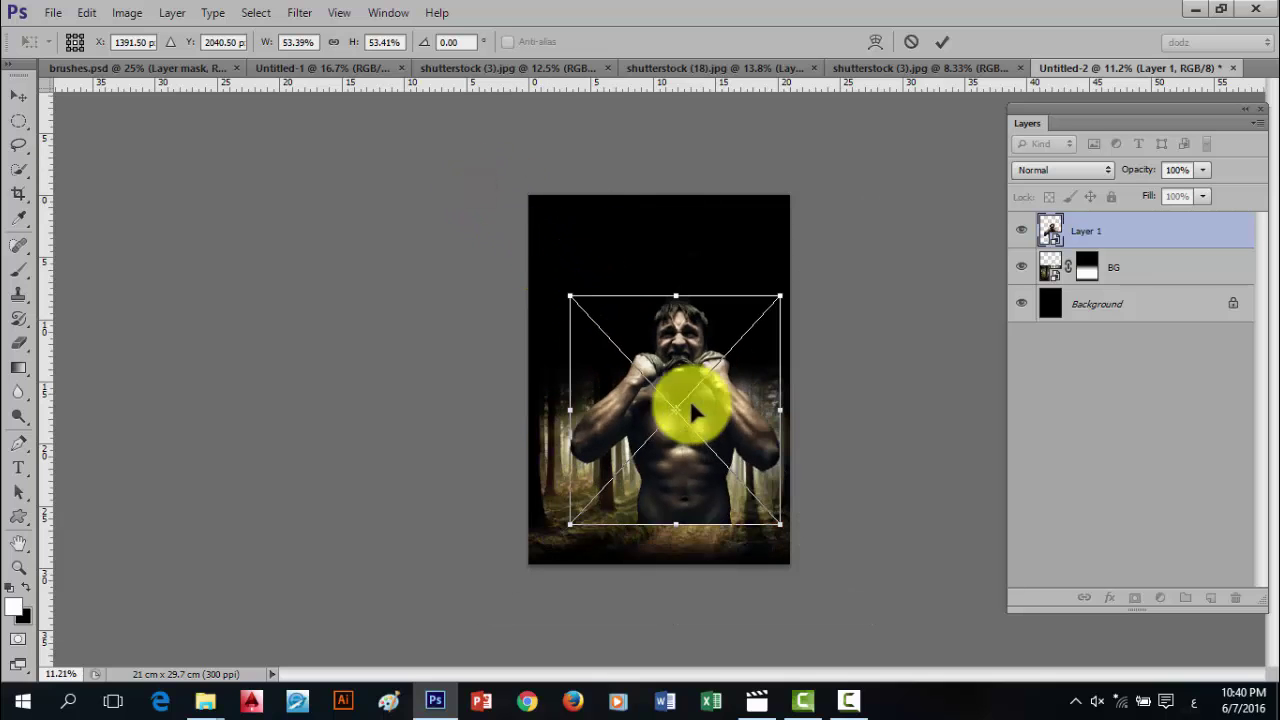
{"action": "left_click_drag", "start_coordinate": [717, 436], "coordinate": [755, 323]}
{"action": "left_click_drag", "start_coordinate": [822, 196], "coordinate": [833, 180]}
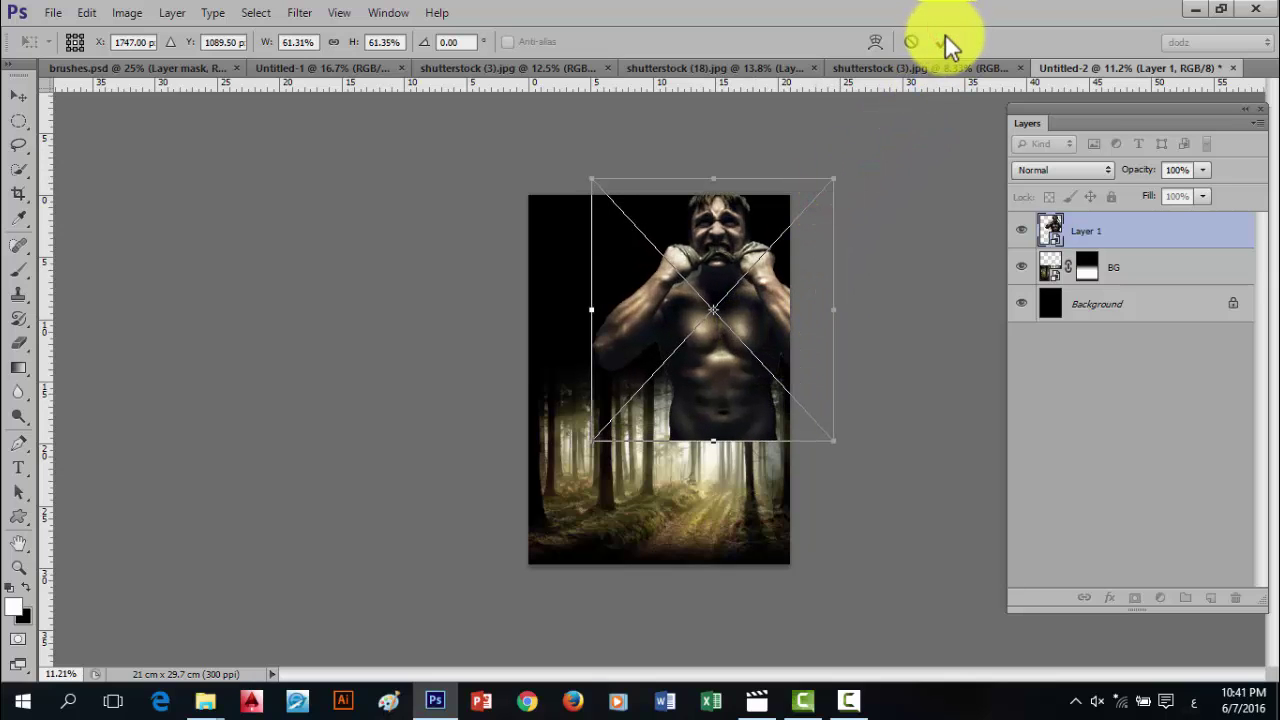
{"action": "left_click", "coordinate": [943, 39]}
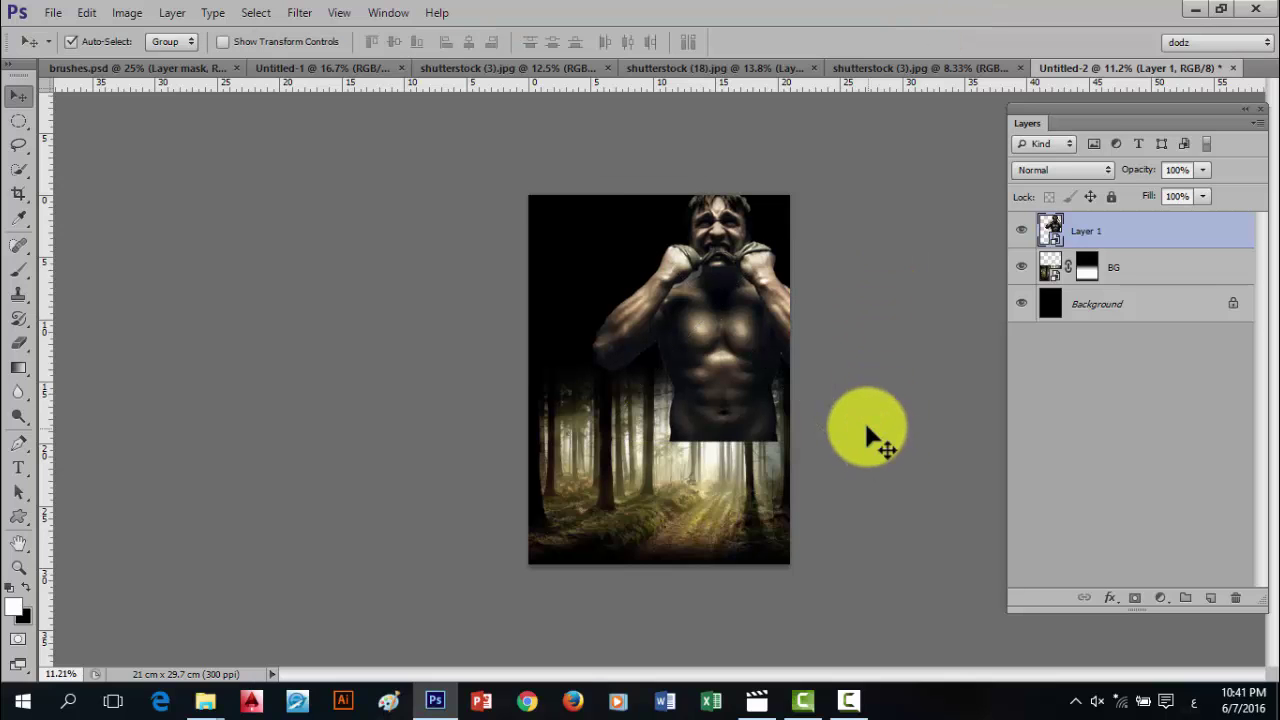
- Add a layer mask to Layer 1 and choose the black-to-transparent preset for the Gradient tool
{"action": "scroll", "coordinate": [806, 434], "scroll_direction": "up", "scroll_amount": 6}
{"action": "left_click_drag", "start_coordinate": [739, 302], "coordinate": [626, 376]}
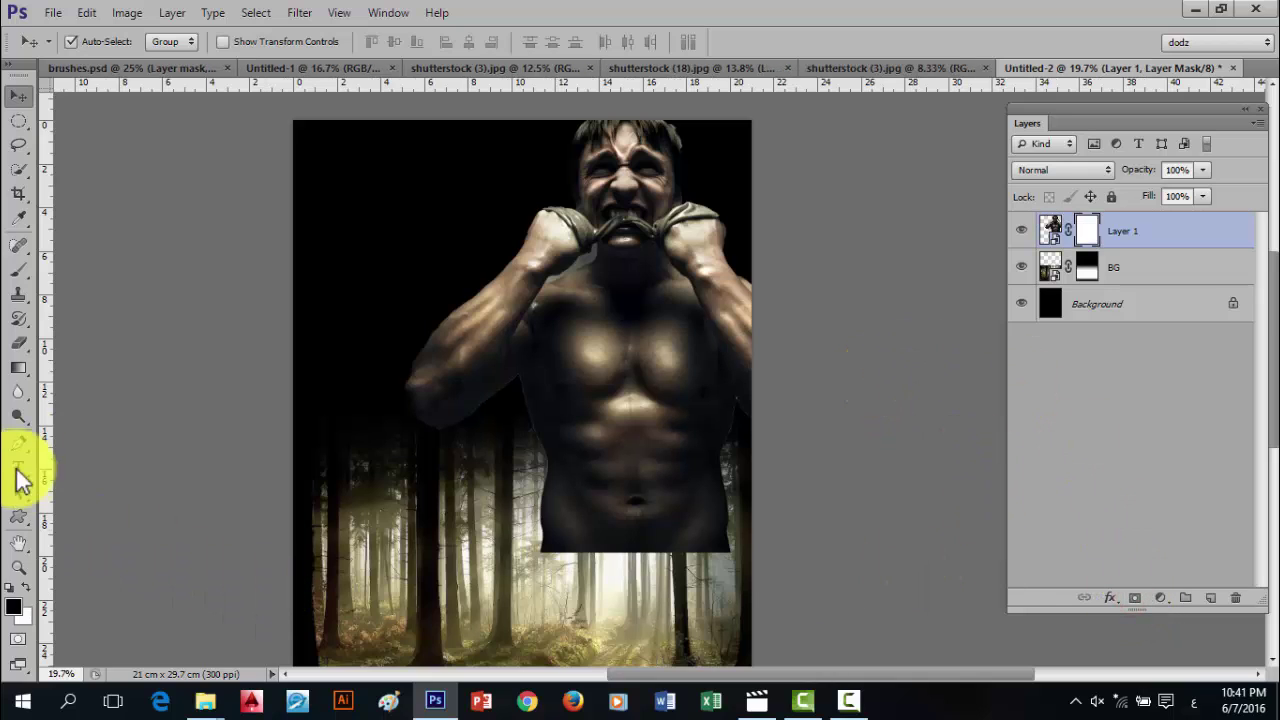
{"action": "left_click", "coordinate": [18, 371]}
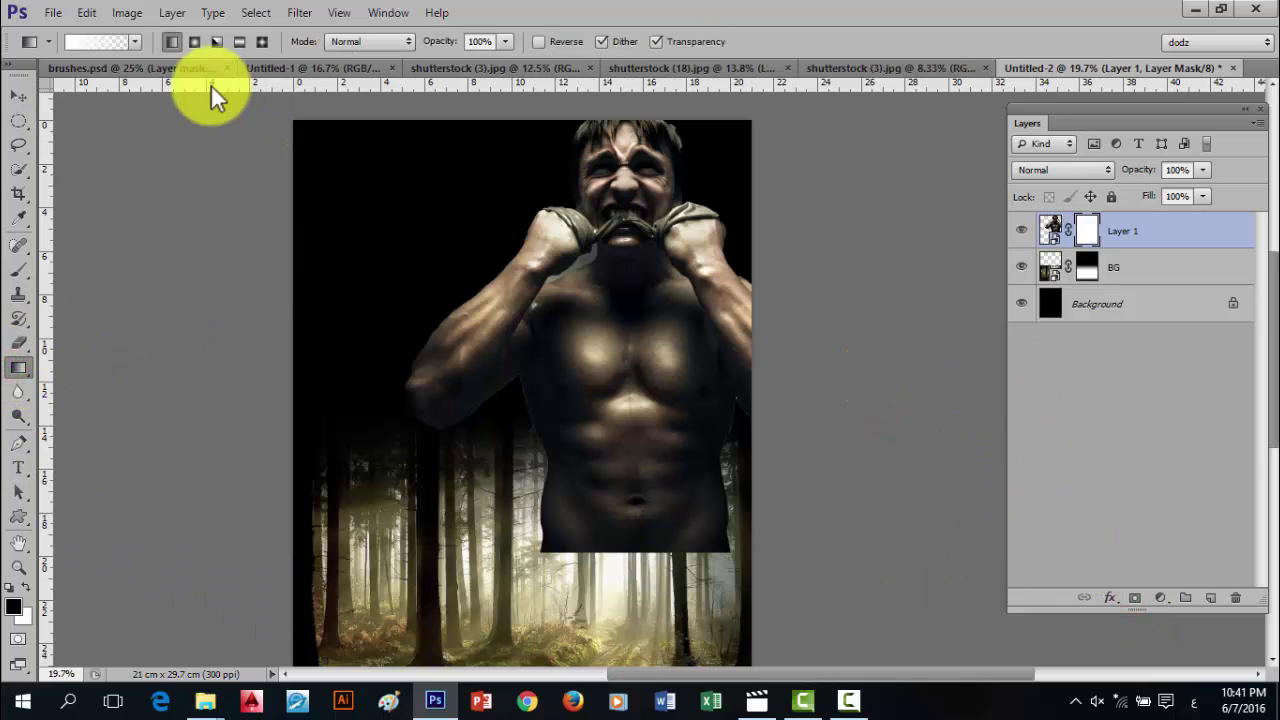
{"action": "left_click", "coordinate": [140, 40]}
{"action": "left_click", "coordinate": [91, 80]}
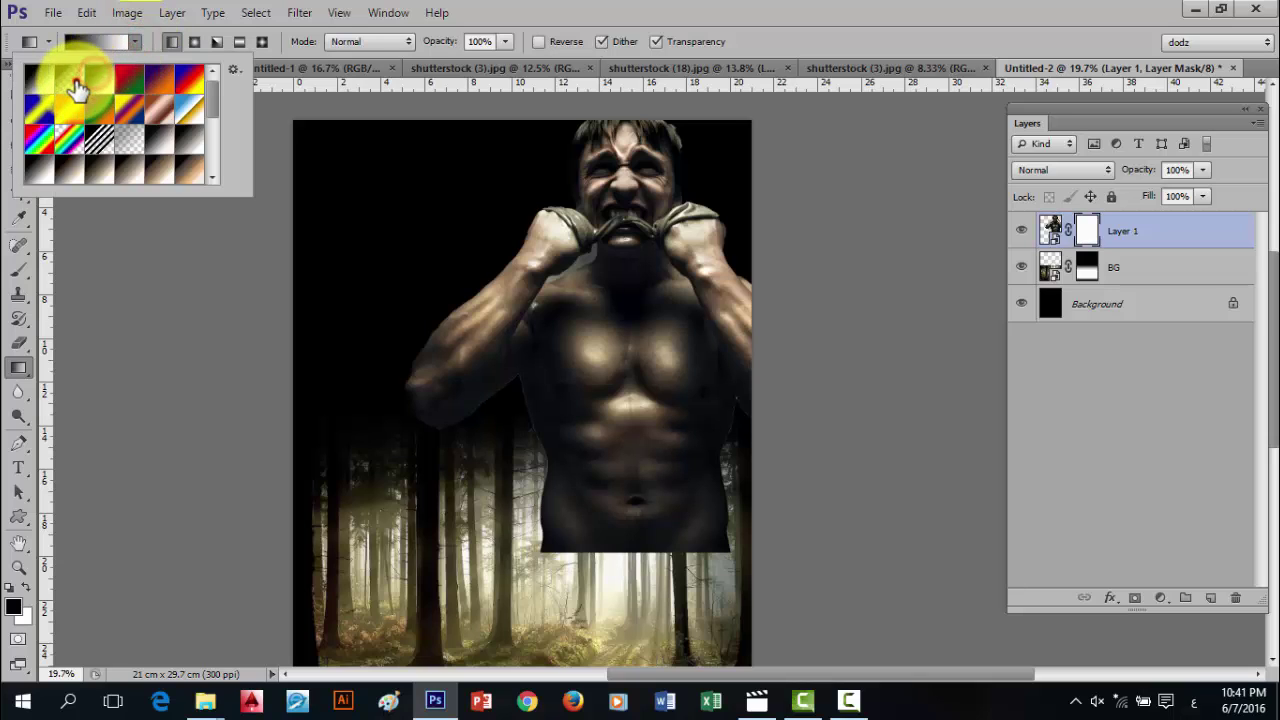
{"action": "double_click", "coordinate": [68, 85]}
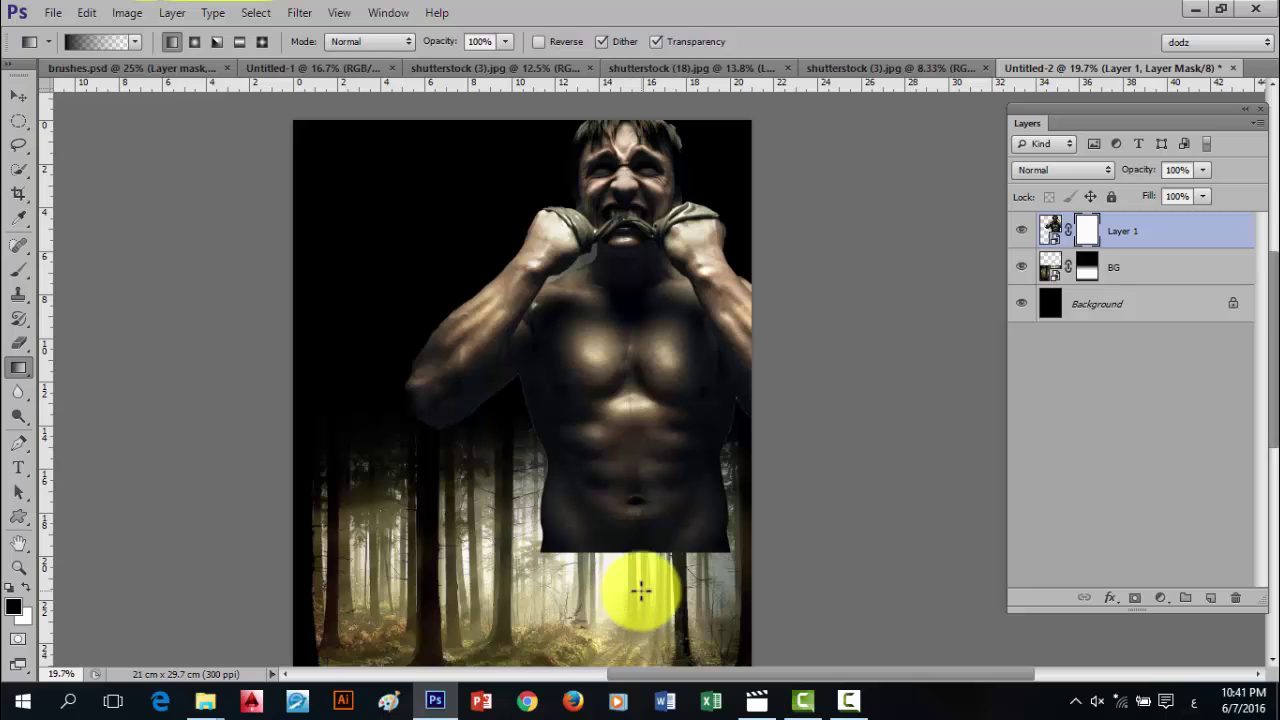
- Blend the man's waist into the forest with repeated upward gradients on Layer 1's mask, plus one inward gradient over his left-hand elbow
{"action": "left_click_drag", "start_coordinate": [642, 598], "coordinate": [623, 452]}
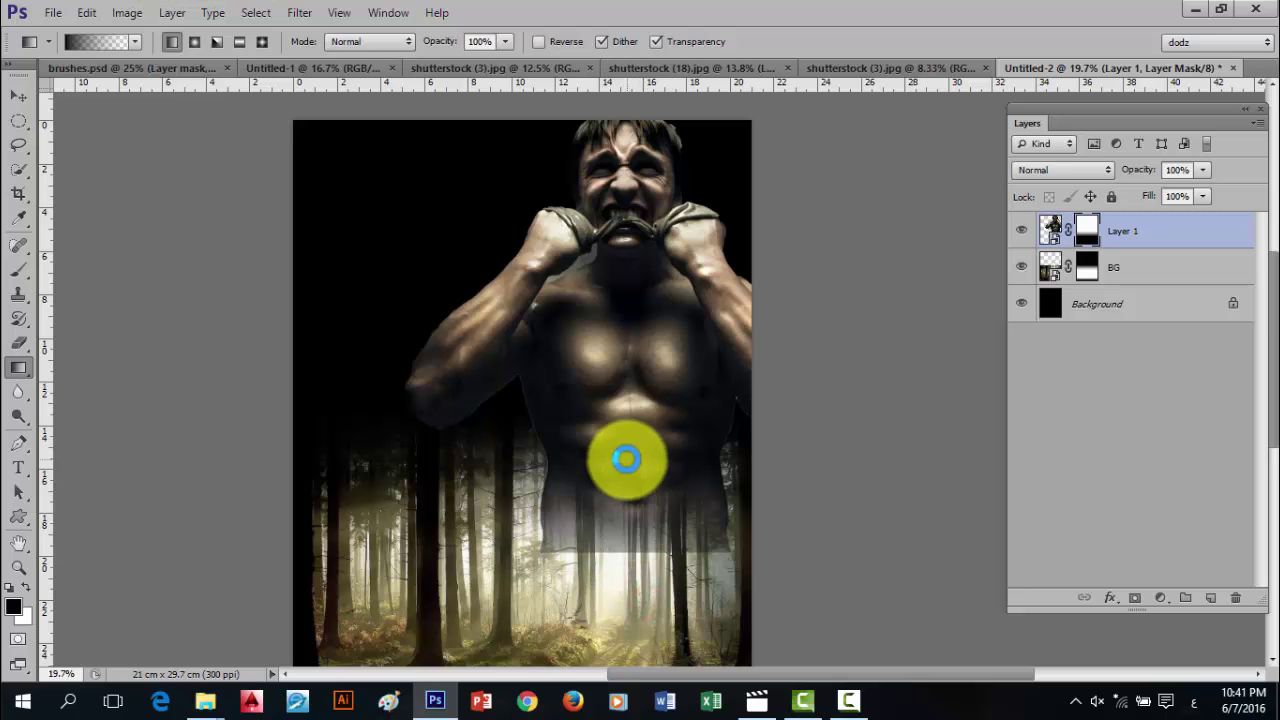
{"action": "left_click_drag", "start_coordinate": [357, 383], "coordinate": [525, 433]}
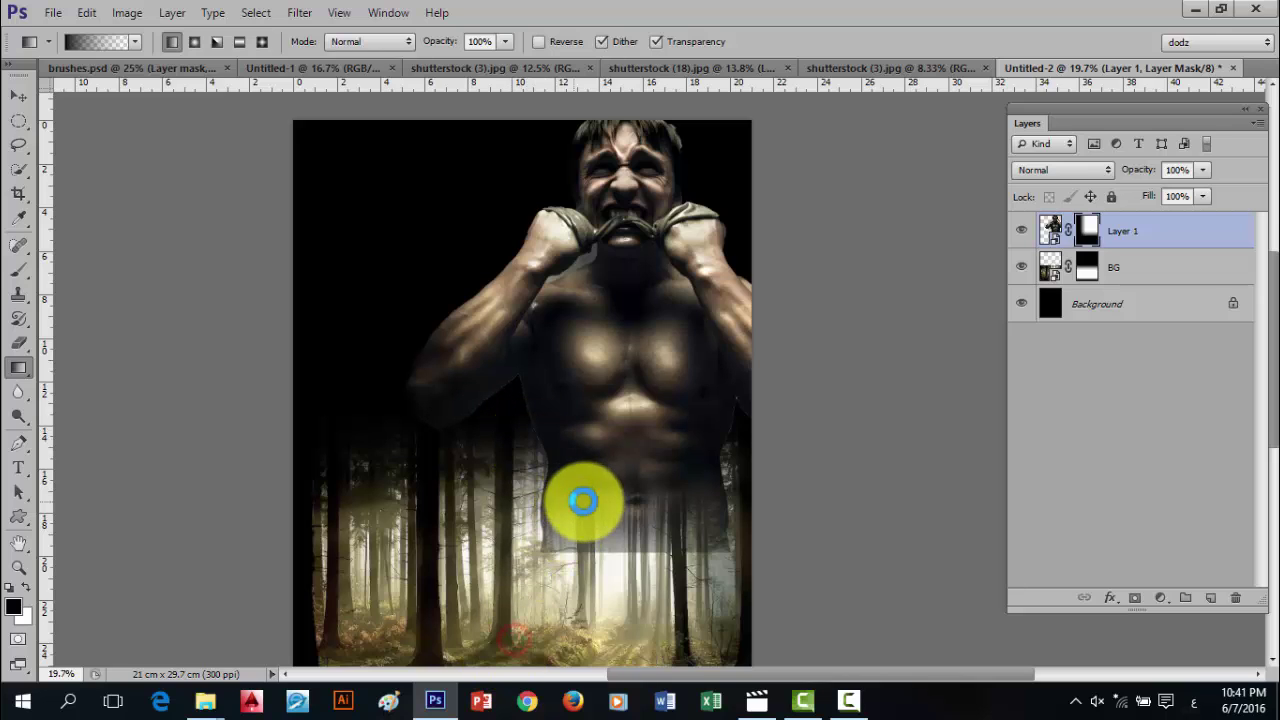
{"action": "left_click_drag", "start_coordinate": [670, 595], "coordinate": [640, 451]}
{"action": "left_click_drag", "start_coordinate": [652, 592], "coordinate": [614, 450]}
{"action": "left_click_drag", "start_coordinate": [733, 569], "coordinate": [634, 477]}
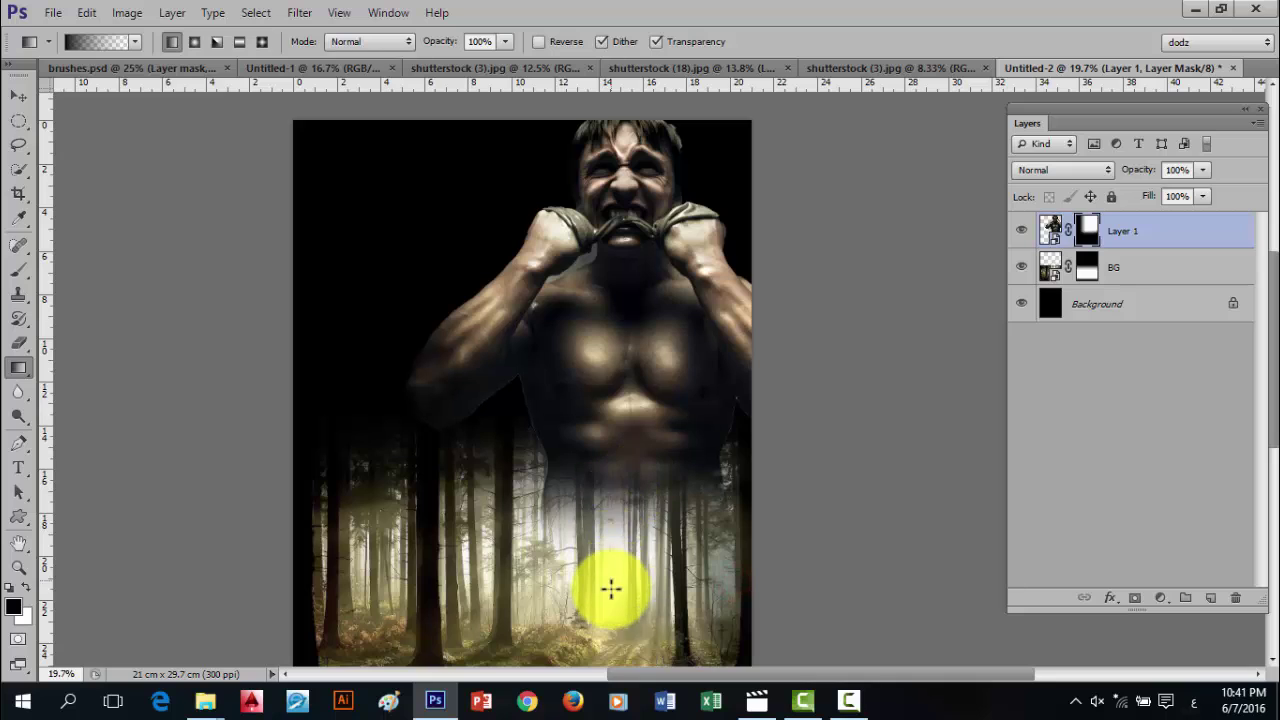
{"action": "left_click_drag", "start_coordinate": [613, 580], "coordinate": [588, 398]}
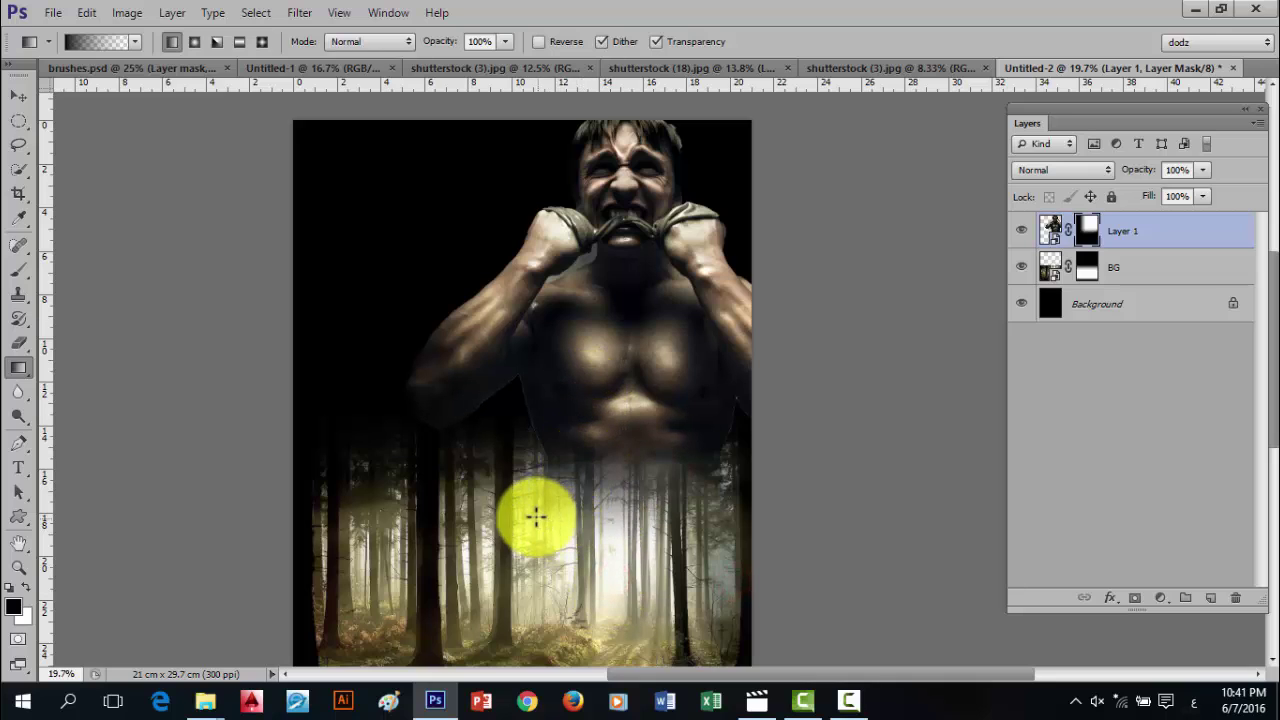
{"action": "left_click_drag", "start_coordinate": [536, 512], "coordinate": [536, 386]}
- Fade both of the man's outer arms inward and the top of his head downward with gradients on Layer 1's mask
{"action": "left_click_drag", "start_coordinate": [792, 326], "coordinate": [580, 345]}
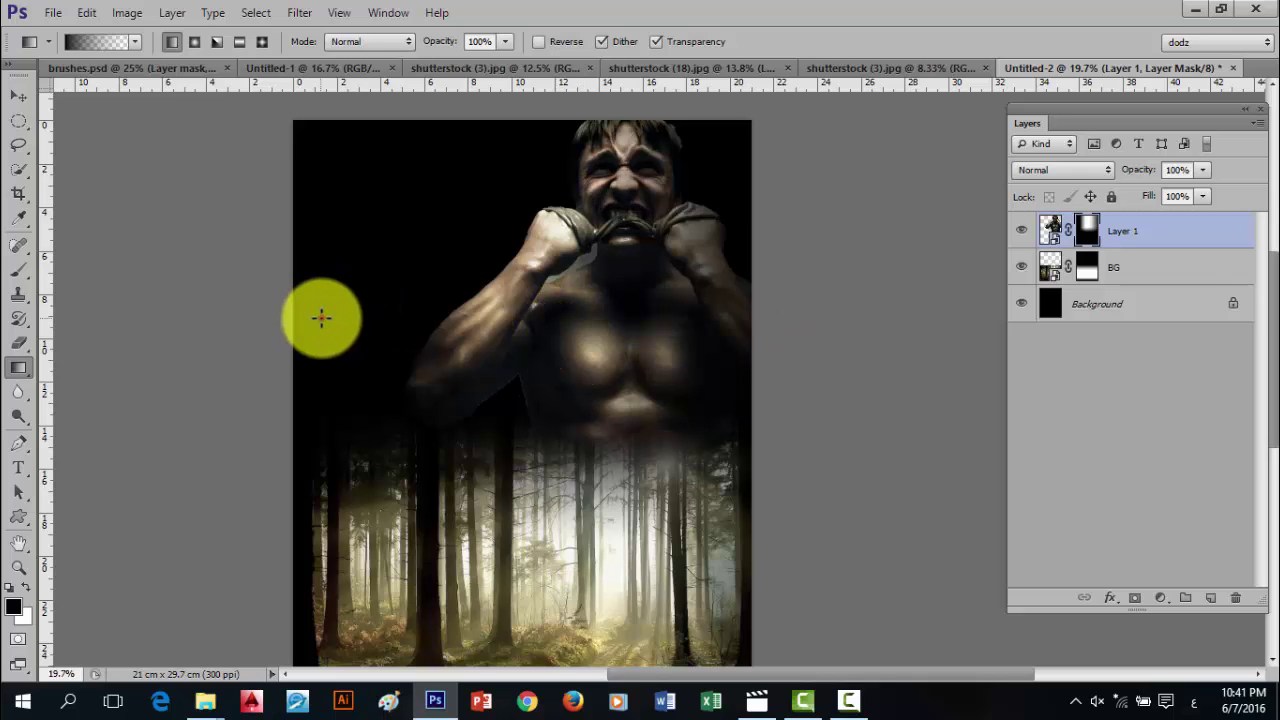
{"action": "left_click_drag", "start_coordinate": [321, 318], "coordinate": [477, 299]}
{"action": "left_click_drag", "start_coordinate": [409, 323], "coordinate": [475, 322]}
{"action": "left_click_drag", "start_coordinate": [397, 285], "coordinate": [499, 294]}
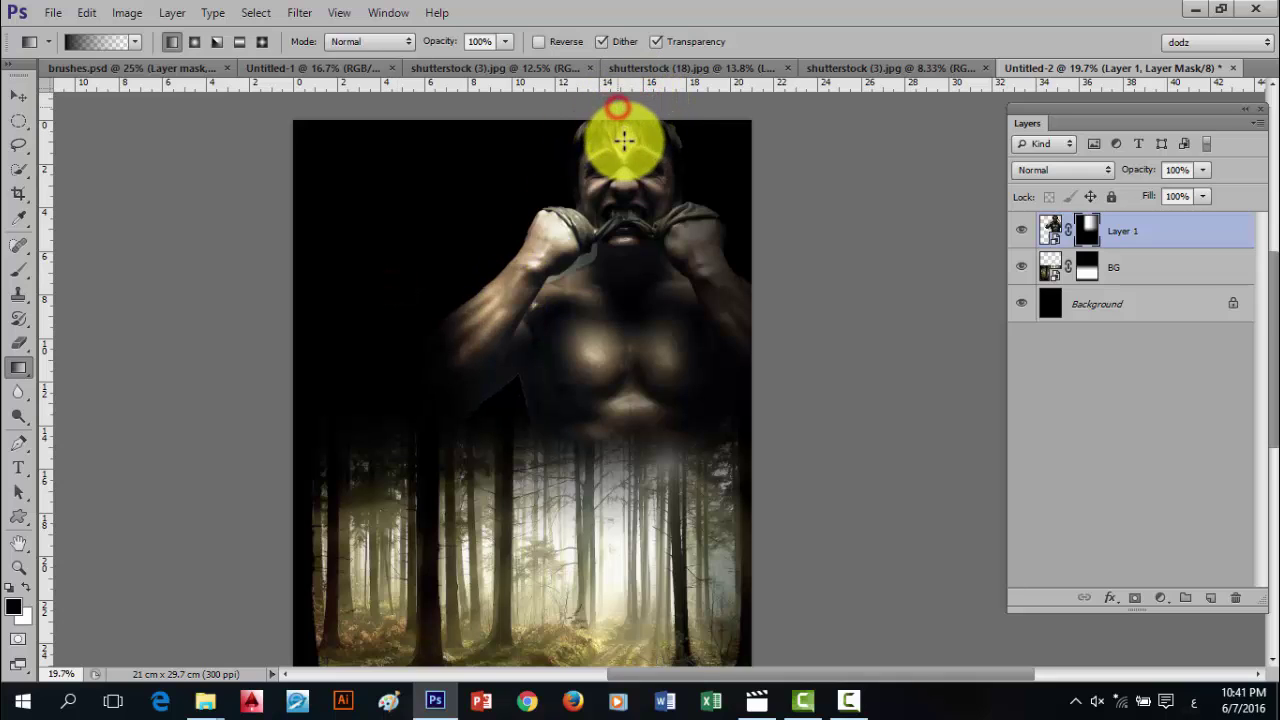
{"action": "mouse_move", "coordinate": [624, 124]}
{"action": "left_mouse_down"}
{"action": "mouse_move", "coordinate": [628, 152]}
{"action": "mouse_move", "coordinate": [617, 153]}
{"action": "left_mouse_up"}
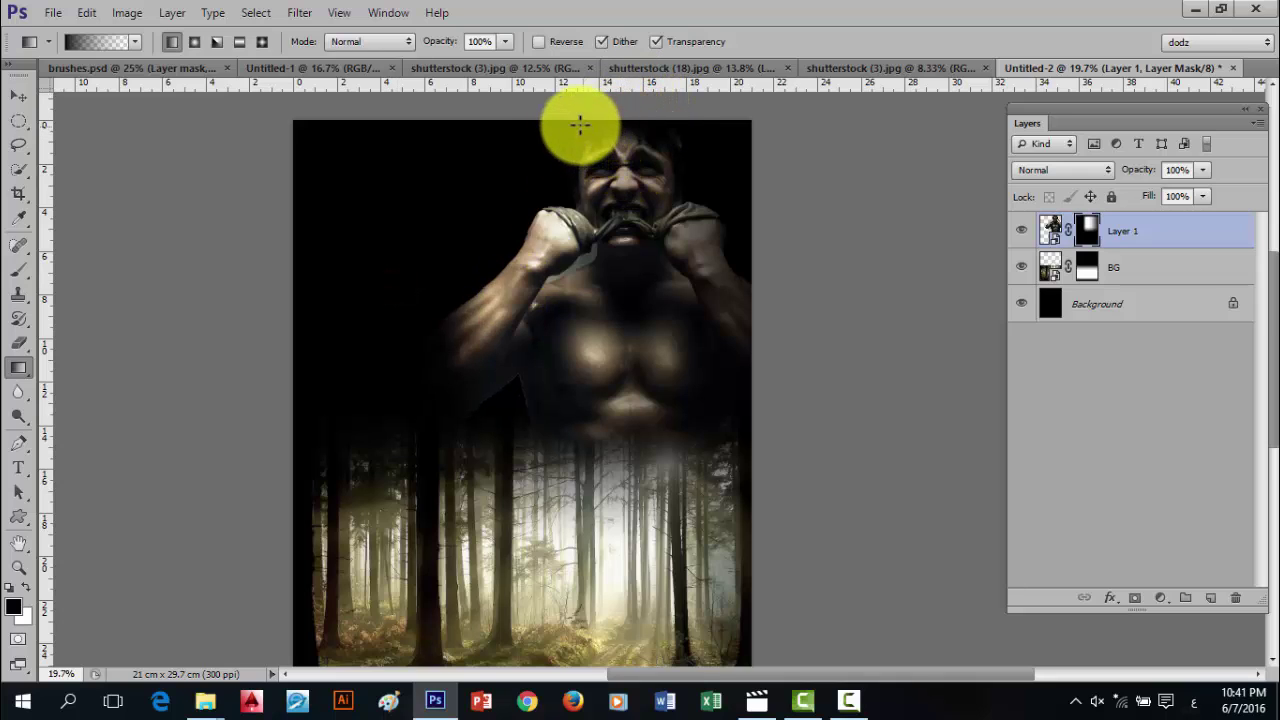
- Darken the man's forearms and the sides of his torso with further diagonal and inward gradients on Layer 1's mask
{"action": "left_click_drag", "start_coordinate": [434, 263], "coordinate": [551, 345]}
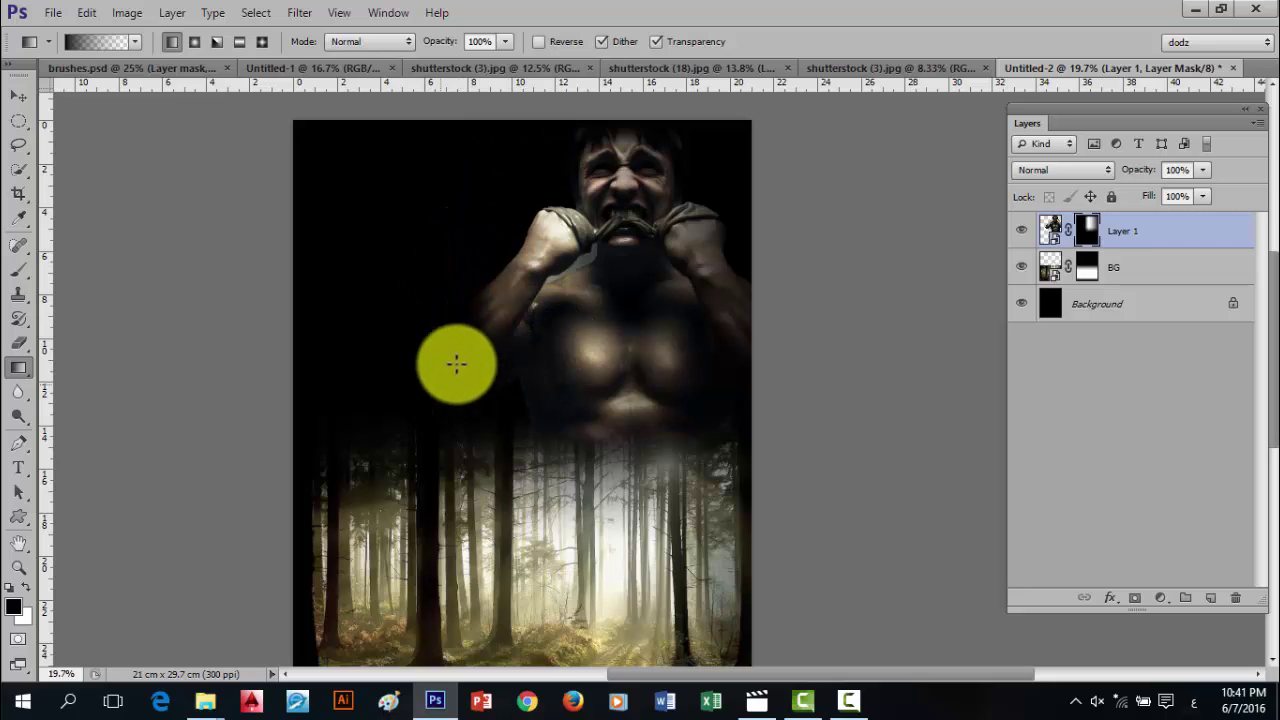
{"action": "left_click_drag", "start_coordinate": [763, 271], "coordinate": [575, 418]}
{"action": "left_click_drag", "start_coordinate": [437, 443], "coordinate": [575, 428]}
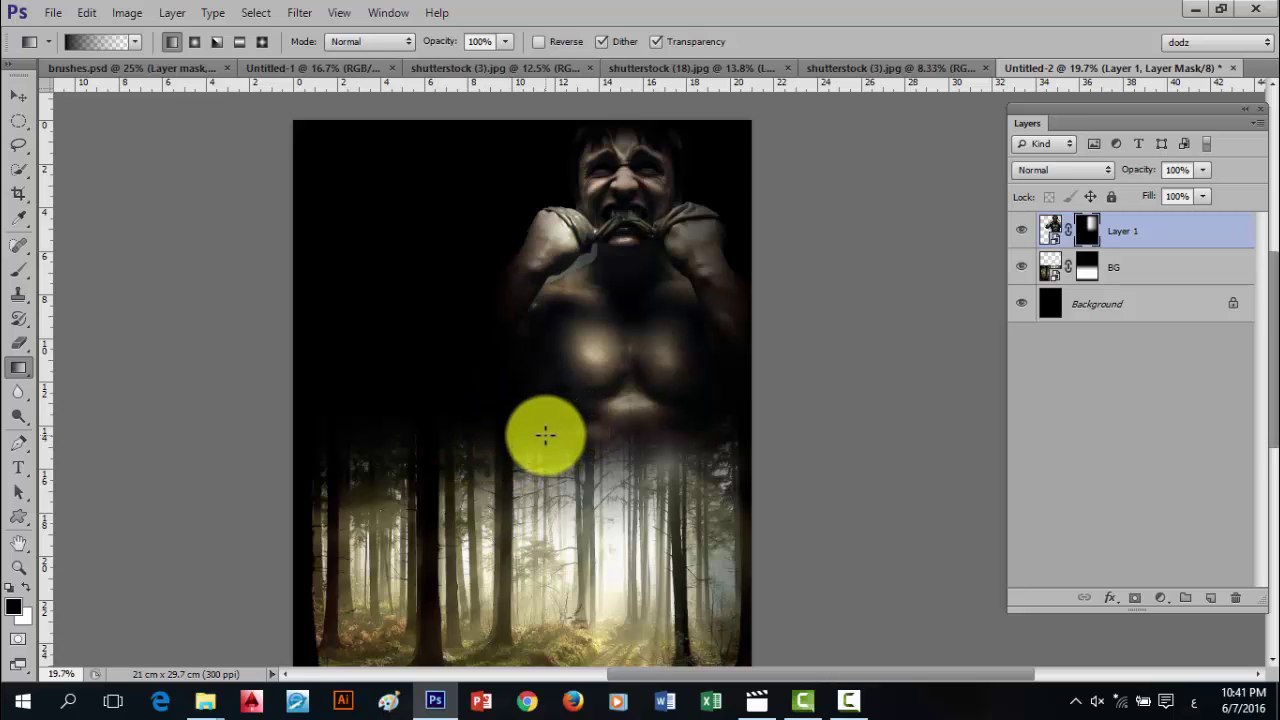
{"action": "left_click_drag", "start_coordinate": [466, 197], "coordinate": [545, 213]}
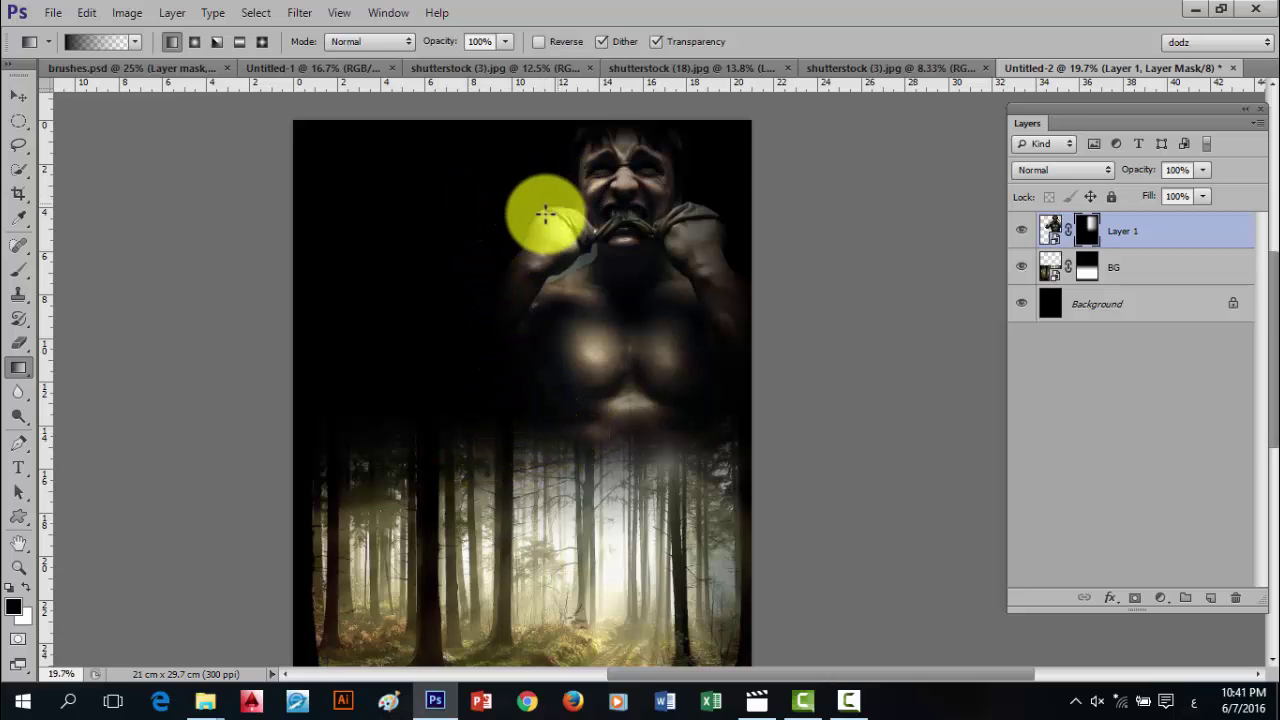
{"action": "left_click_drag", "start_coordinate": [787, 350], "coordinate": [681, 413]}
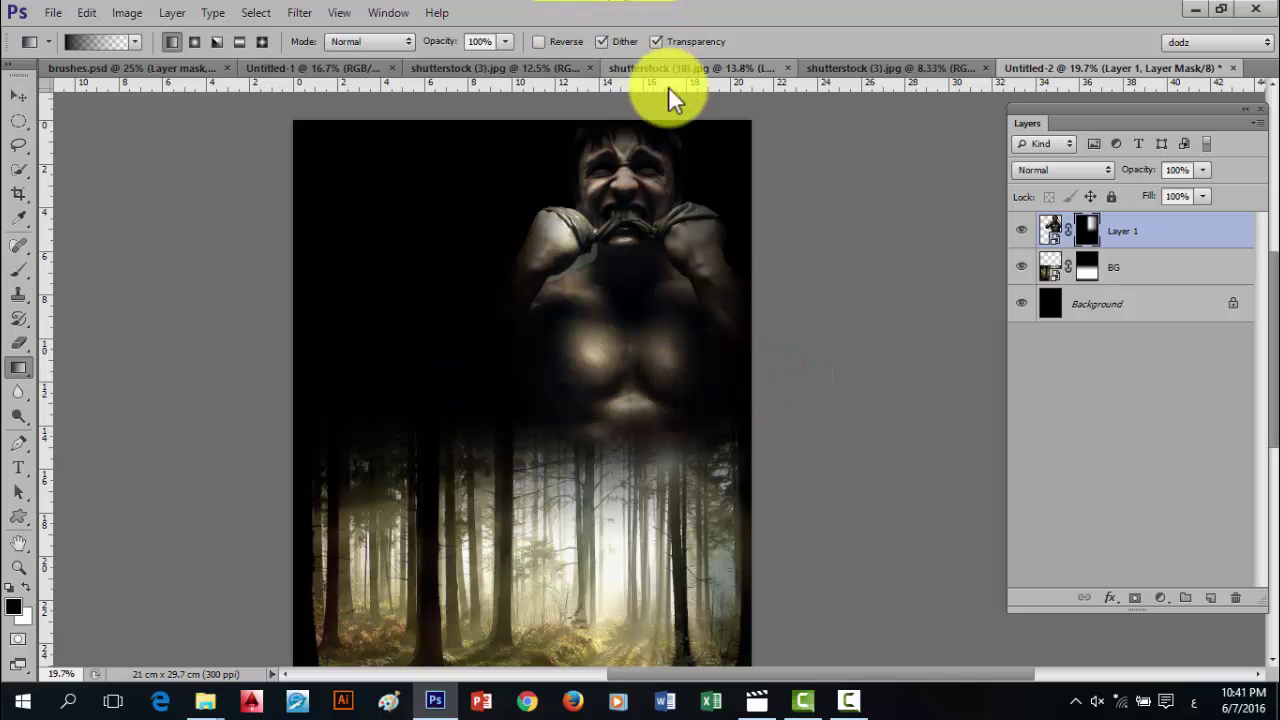
- Copy the entire shutterstock (3).jpg photo of the woman covering her face and paste it into the Untitled-2 poster
{"action": "left_click", "coordinate": [926, 74]}
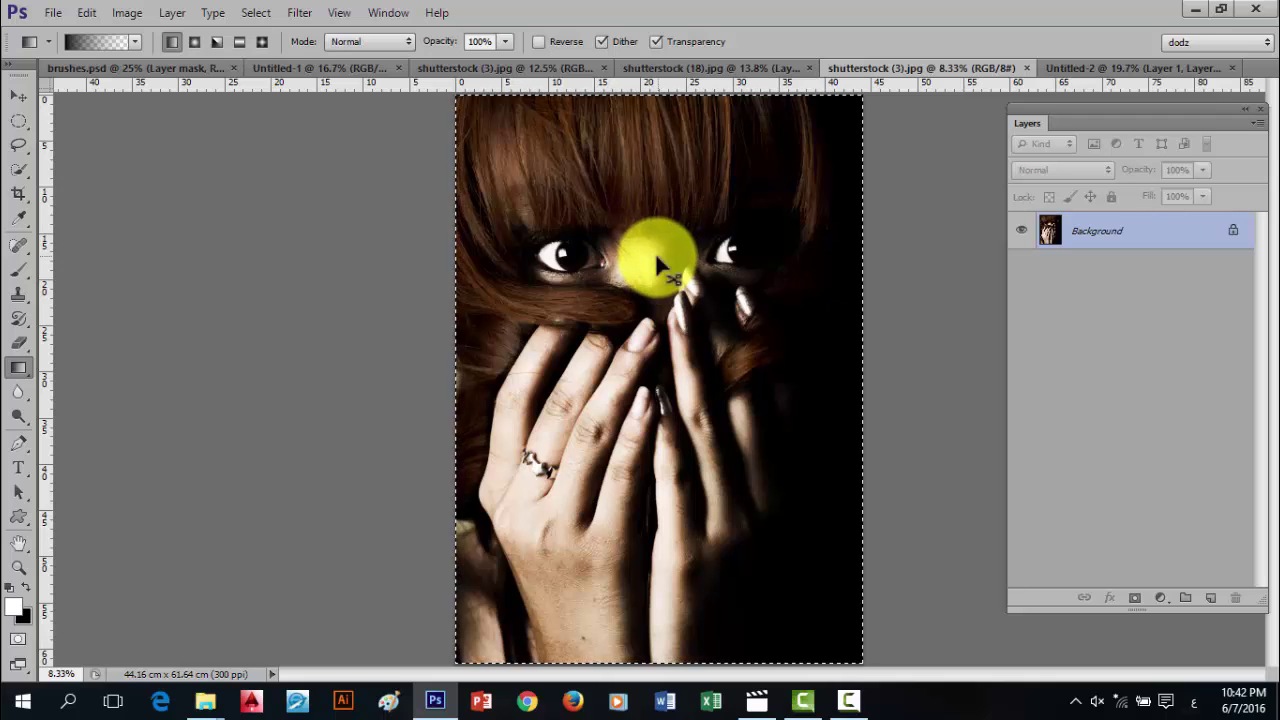
{"action": "key", "text": "ctrl+d"}
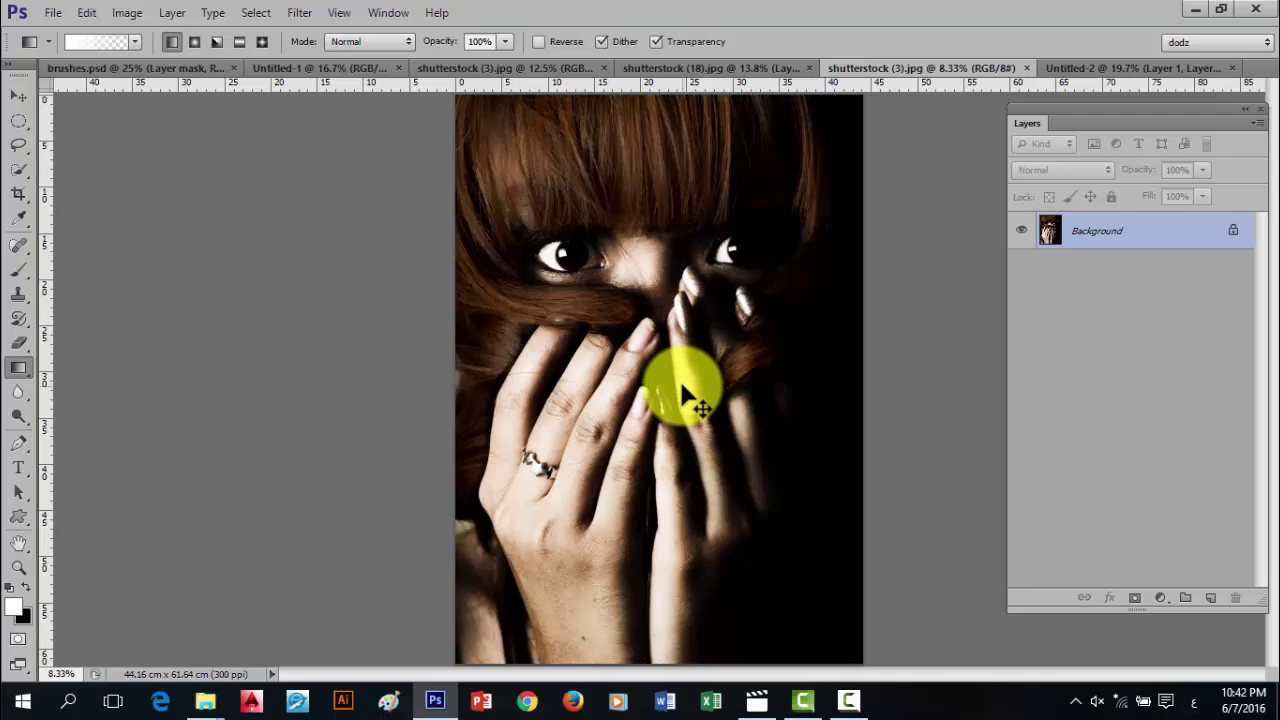
{"action": "key", "text": "ctrl+a"}
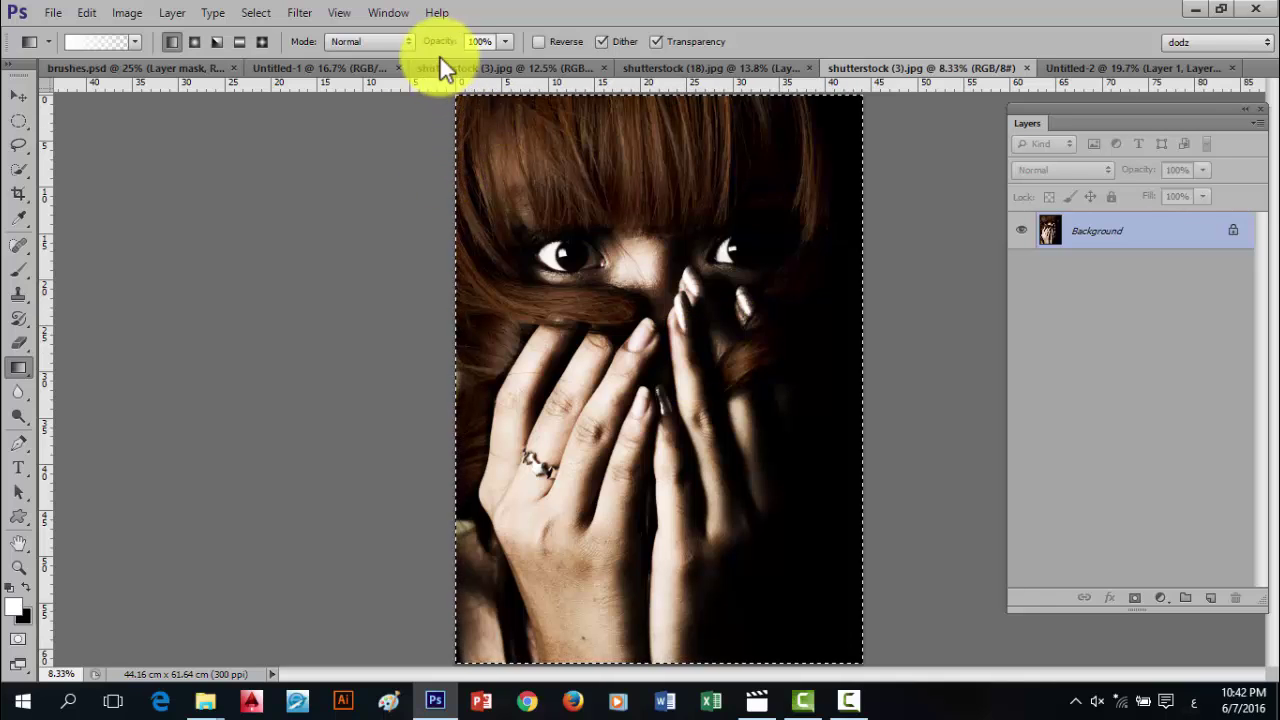
{"action": "left_click", "coordinate": [1120, 68]}
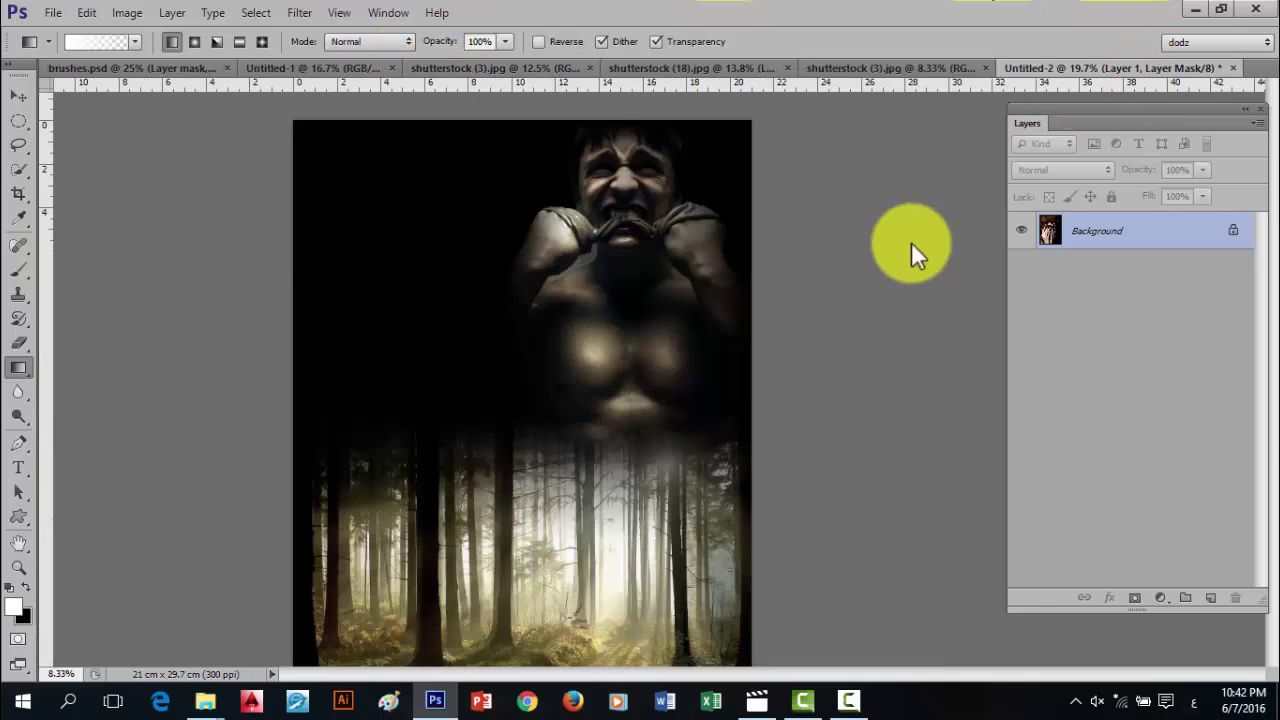
{"action": "scroll", "coordinate": [746, 389], "scroll_direction": "down", "scroll_amount": 3}
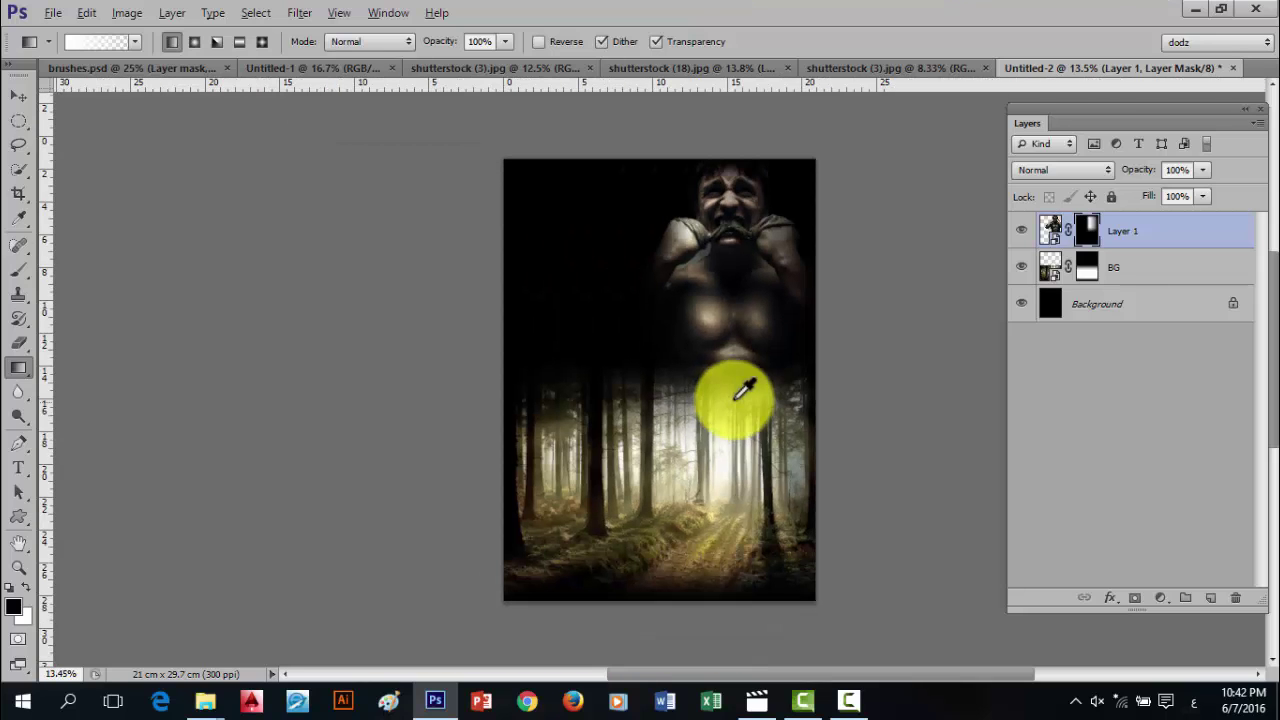
{"action": "key", "text": "ctrl+v"}
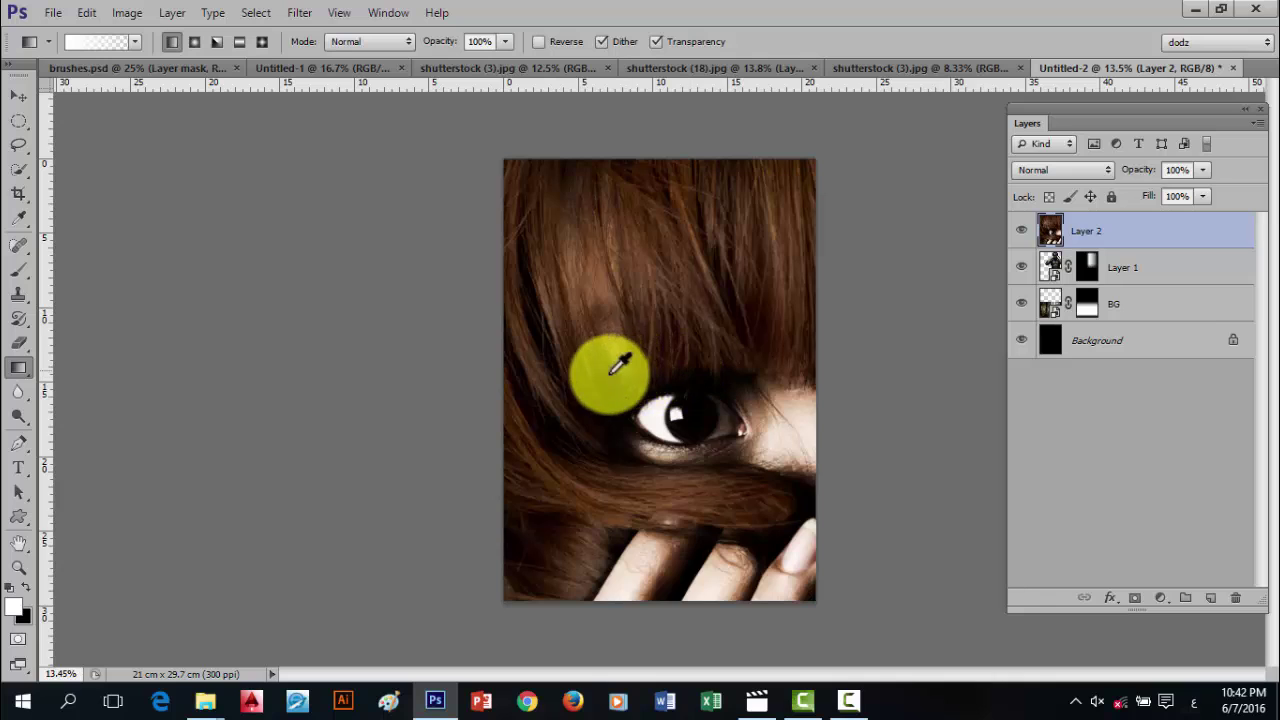
- Move the pasted photo up and to the left over the page, and convert Layer 2 to a Smart Object
{"action": "scroll", "coordinate": [600, 375], "scroll_direction": "down", "scroll_amount": 2}
{"action": "key", "text": "ctrl+t"}
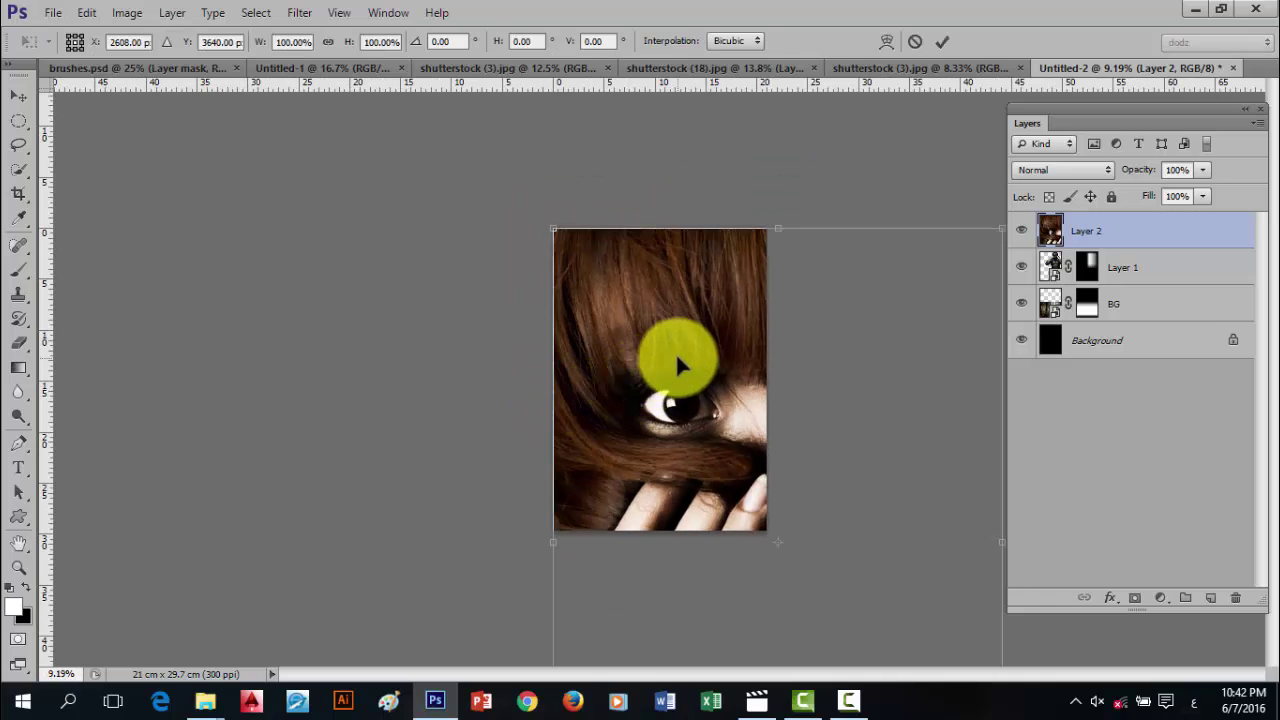
{"action": "left_click_drag", "start_coordinate": [520, 279], "coordinate": [530, 285]}
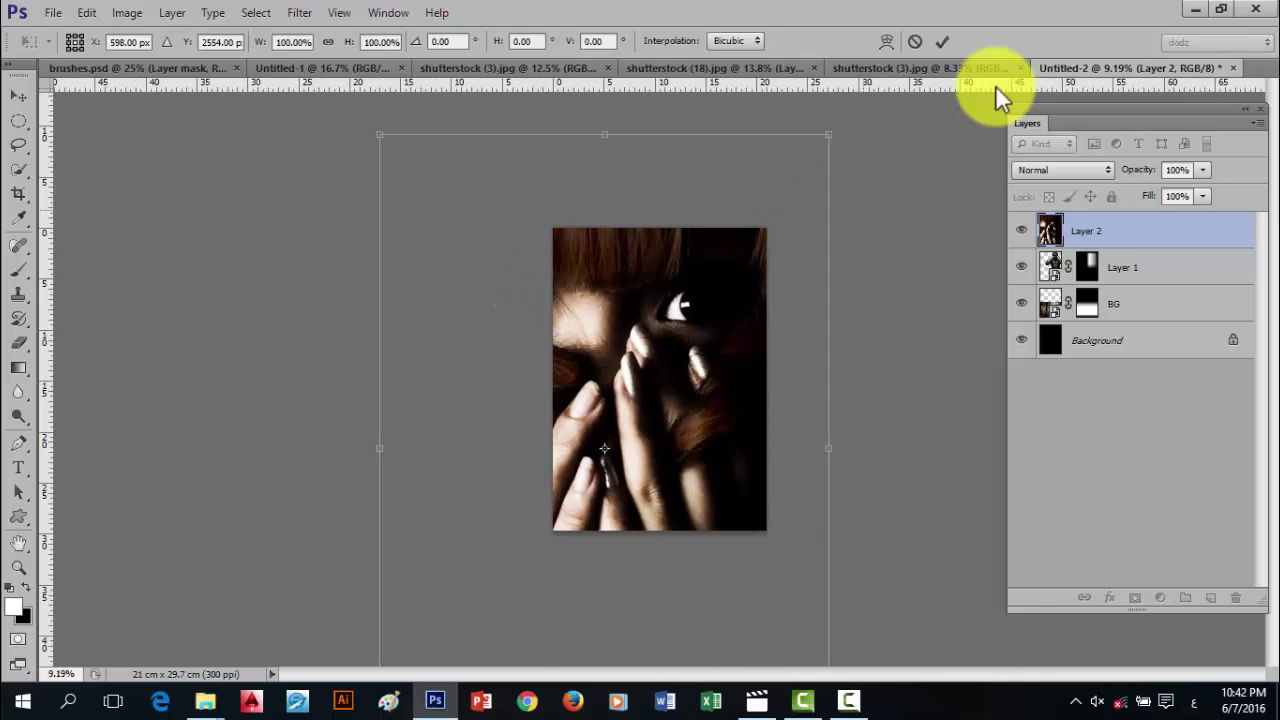
{"action": "left_click", "coordinate": [938, 44]}
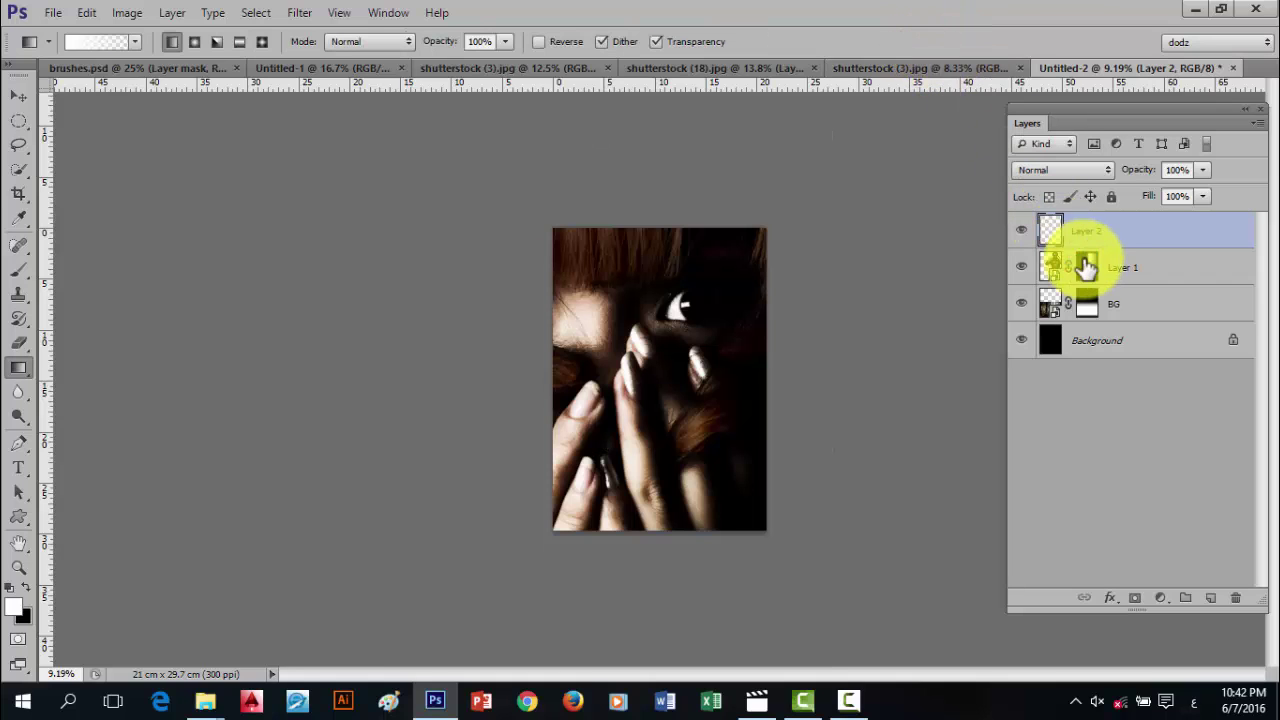
{"action": "right_click", "coordinate": [1098, 228]}
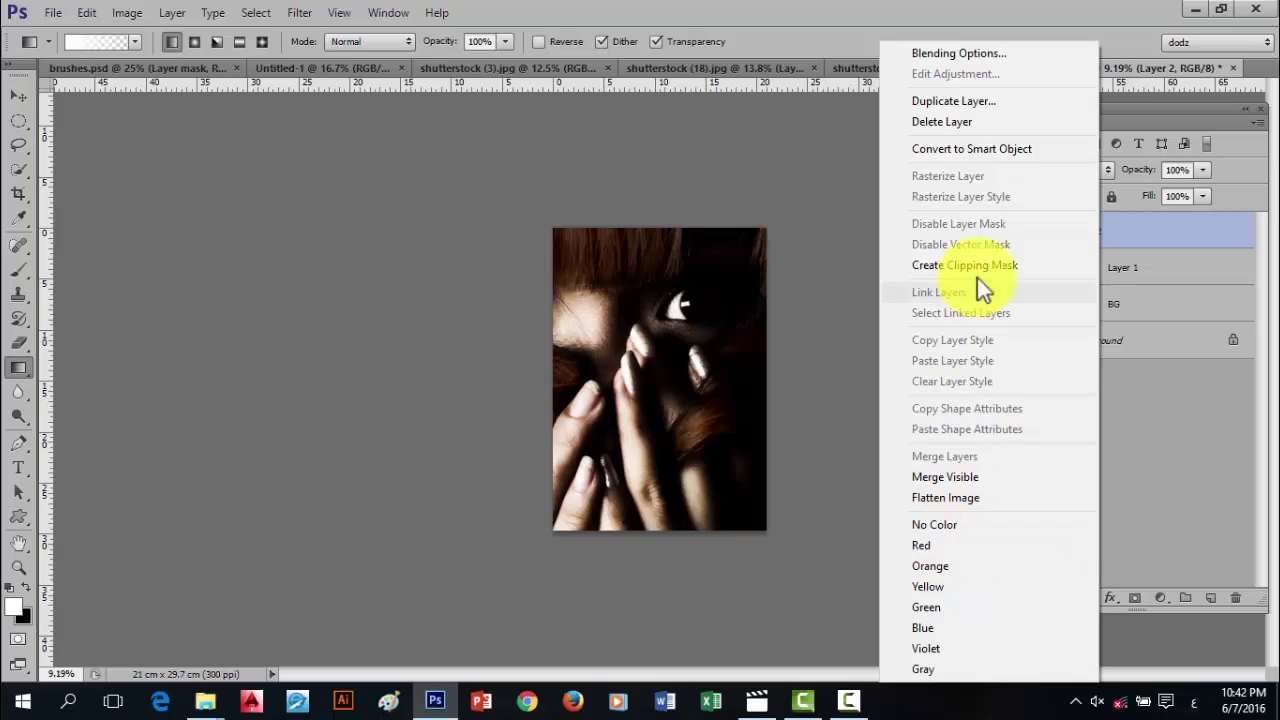
{"action": "left_click", "coordinate": [1000, 150]}
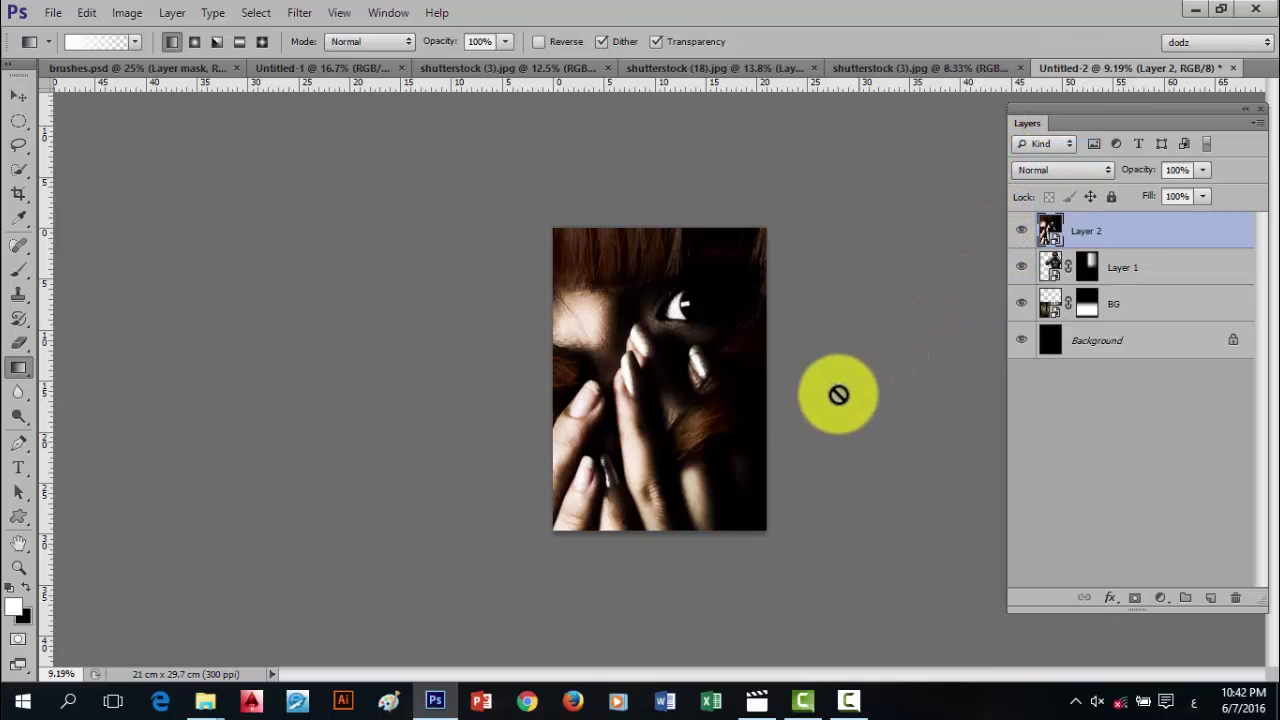
- Scale the woman's photo down proportionally to 25.67% and place it in the page's upper-left corner beside the man
{"action": "key", "text": "ctrl+t"}
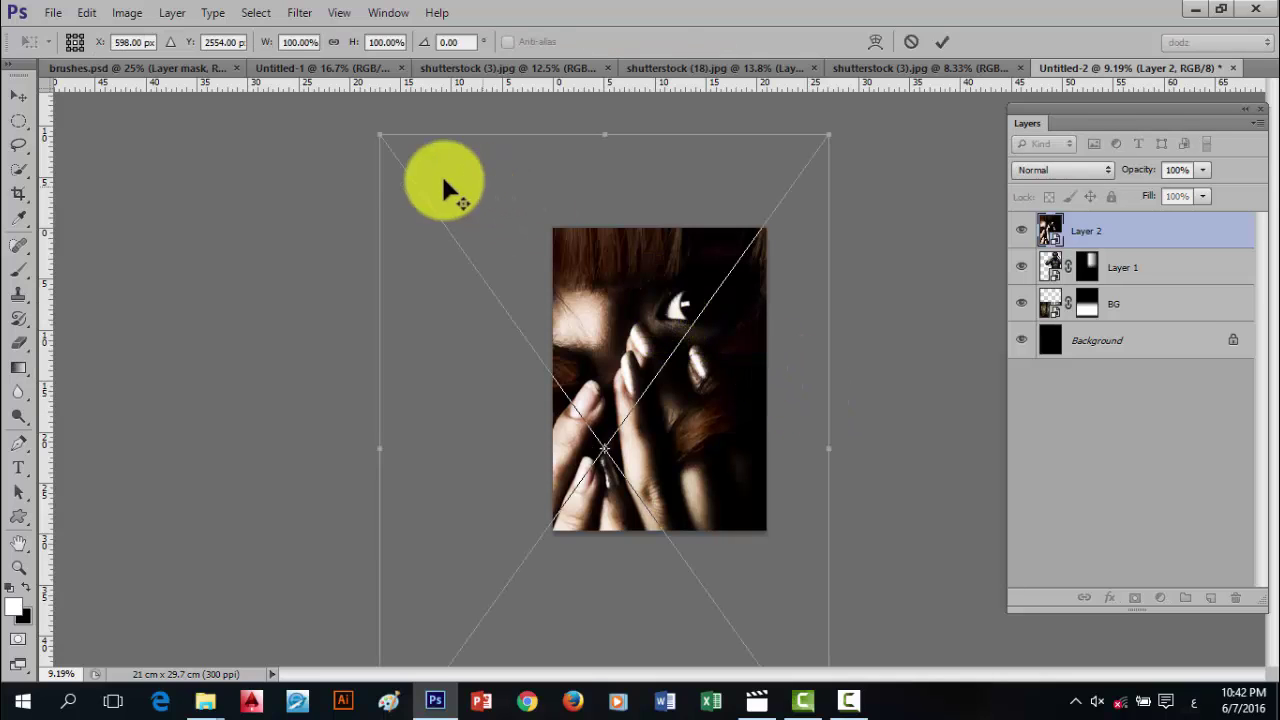
{"action": "left_click_drag", "start_coordinate": [380, 130], "coordinate": [528, 307]}
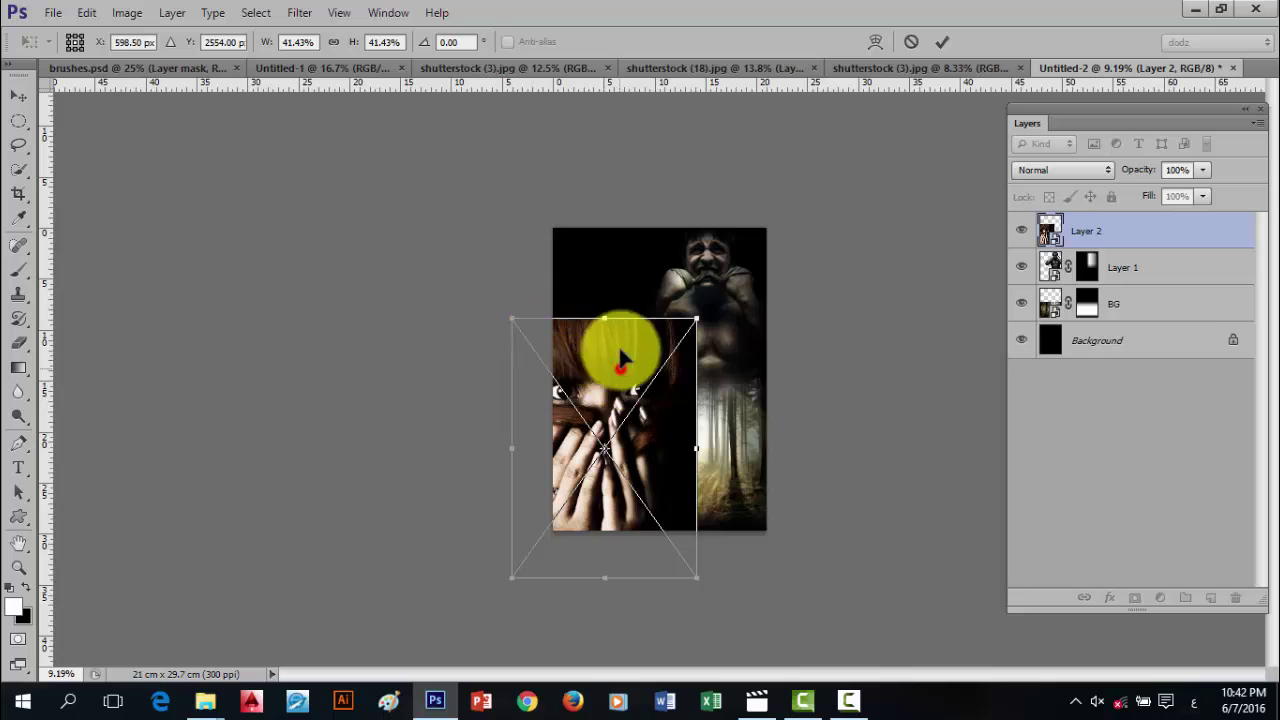
{"action": "left_click_drag", "start_coordinate": [612, 375], "coordinate": [645, 298]}
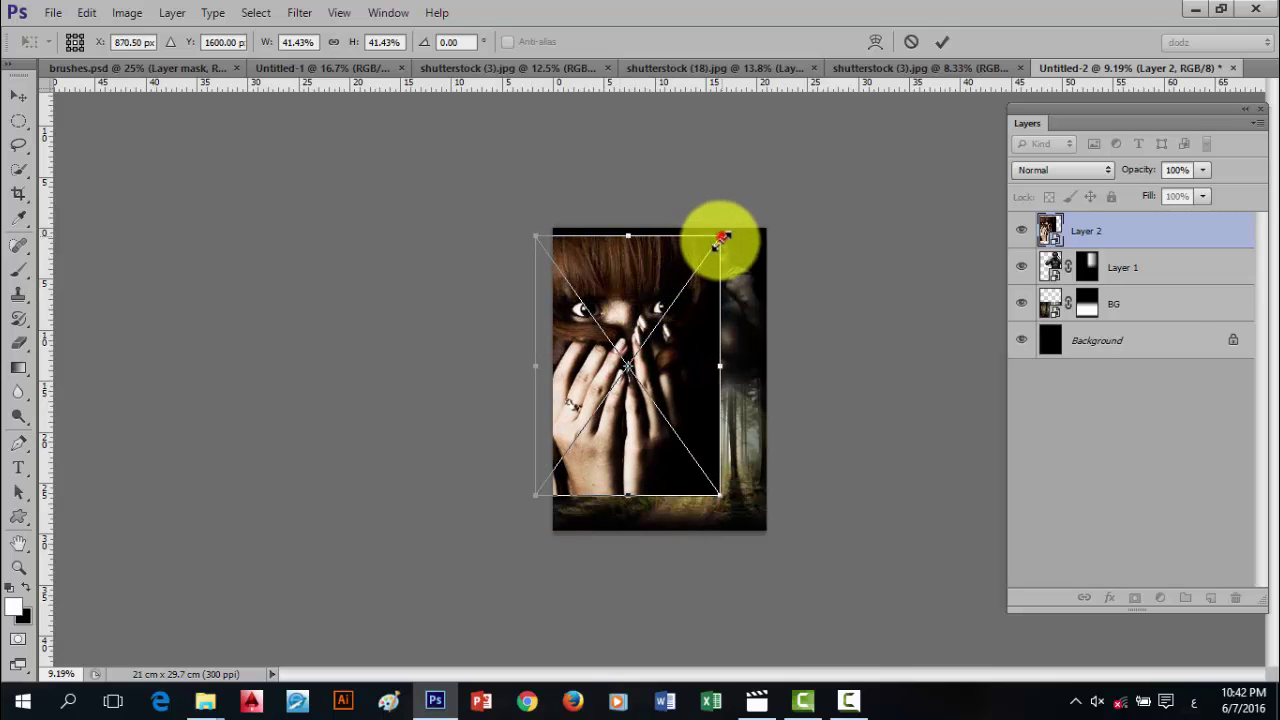
{"action": "left_click_drag", "start_coordinate": [720, 238], "coordinate": [629, 251]}
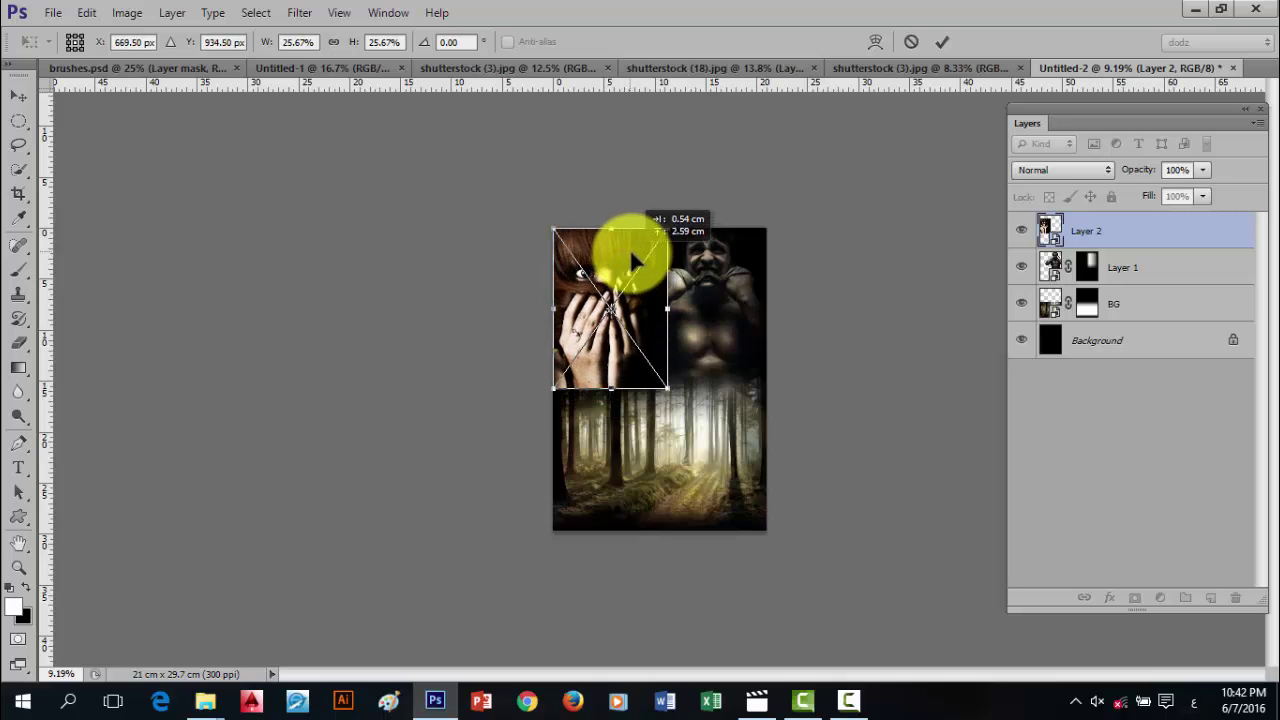
{"action": "left_click", "coordinate": [942, 41]}
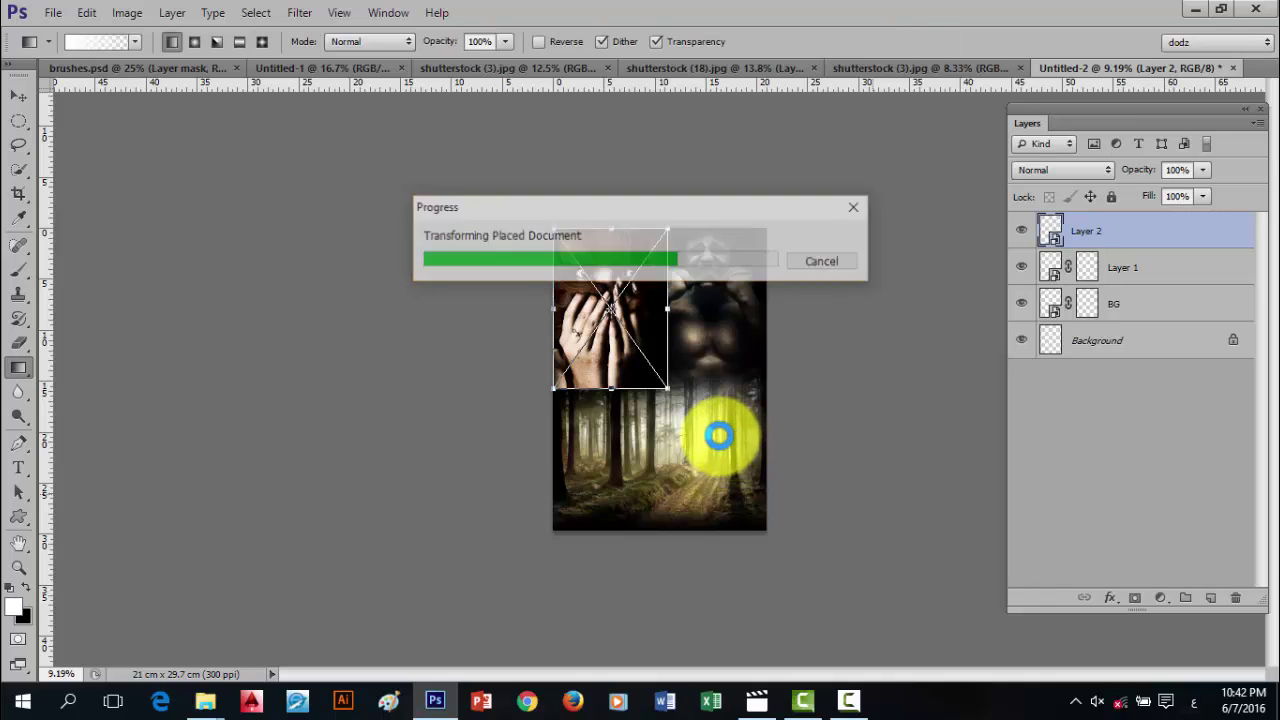
- Add a layer mask to Layer 2 and fade the photo's bottom edge upward and right edge inward with black-to-transparent gradients
{"action": "scroll", "coordinate": [660, 358], "scroll_direction": "up", "scroll_amount": 5}
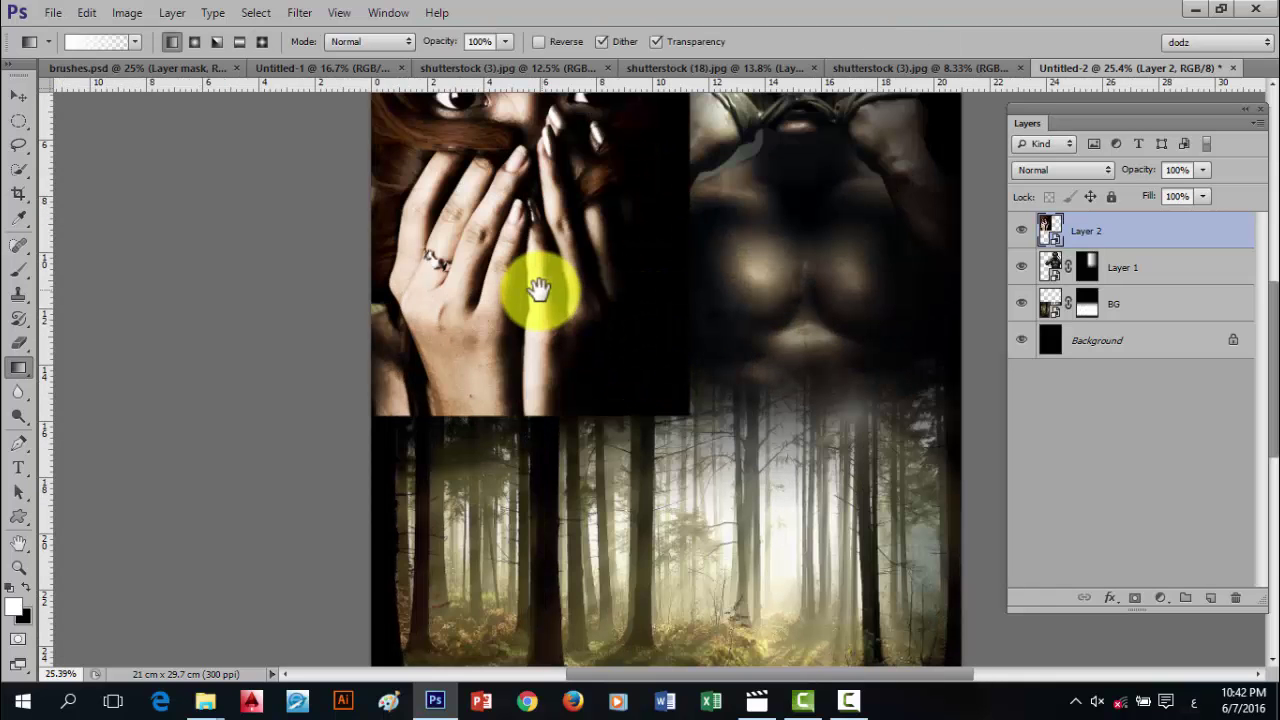
{"action": "left_click_drag", "start_coordinate": [537, 286], "coordinate": [489, 449]}
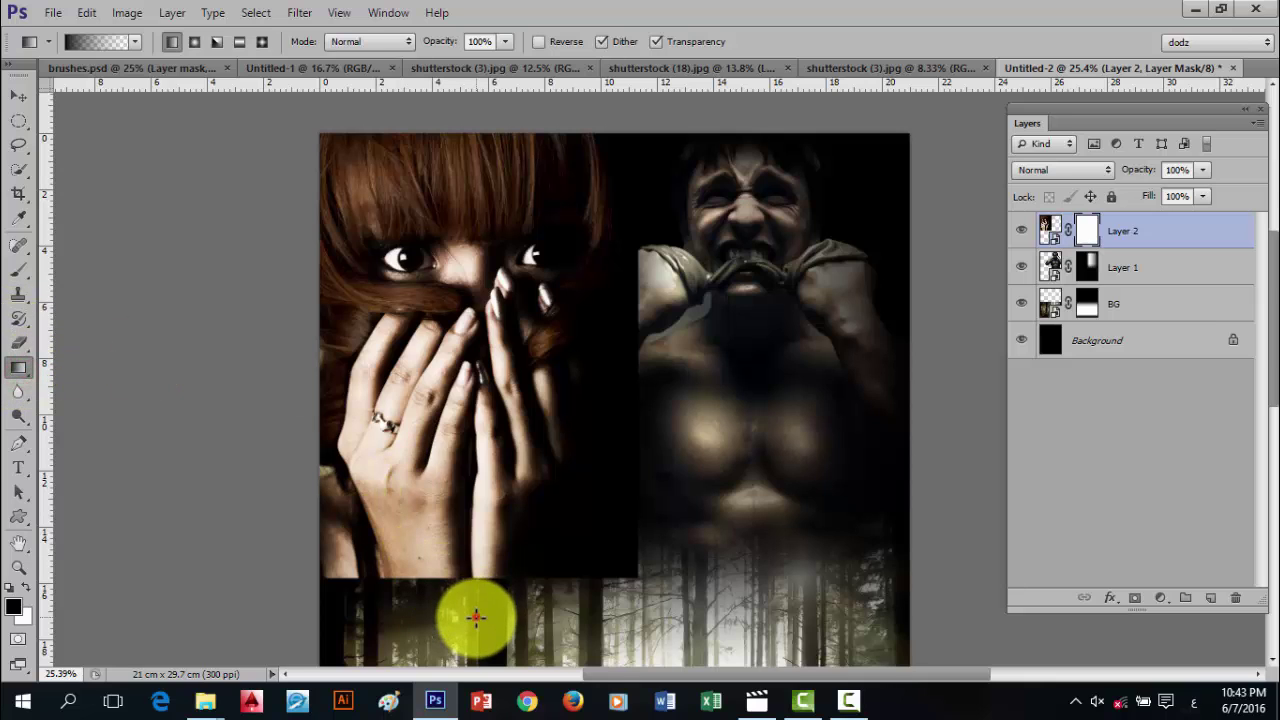
{"action": "left_click_drag", "start_coordinate": [476, 616], "coordinate": [468, 470]}
{"action": "left_click_drag", "start_coordinate": [782, 447], "coordinate": [538, 477]}
{"action": "left_click_drag", "start_coordinate": [483, 562], "coordinate": [467, 503]}
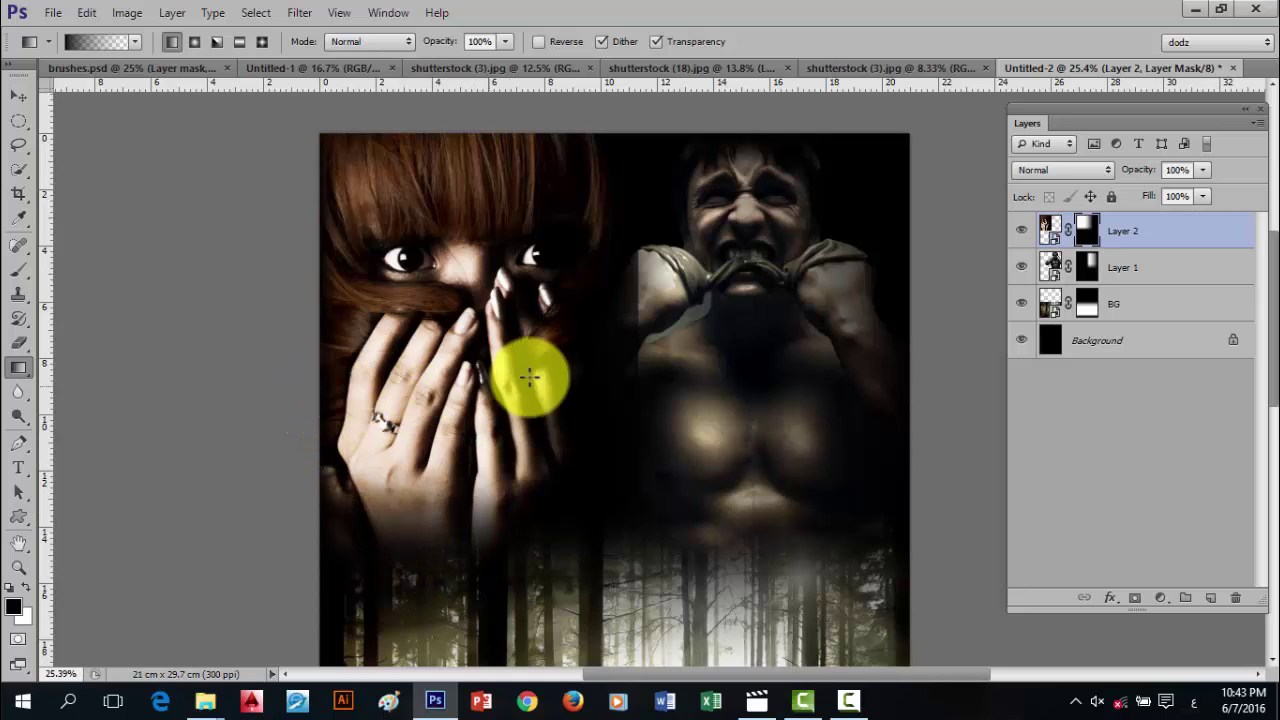
{"action": "left_click_drag", "start_coordinate": [630, 317], "coordinate": [572, 318]}
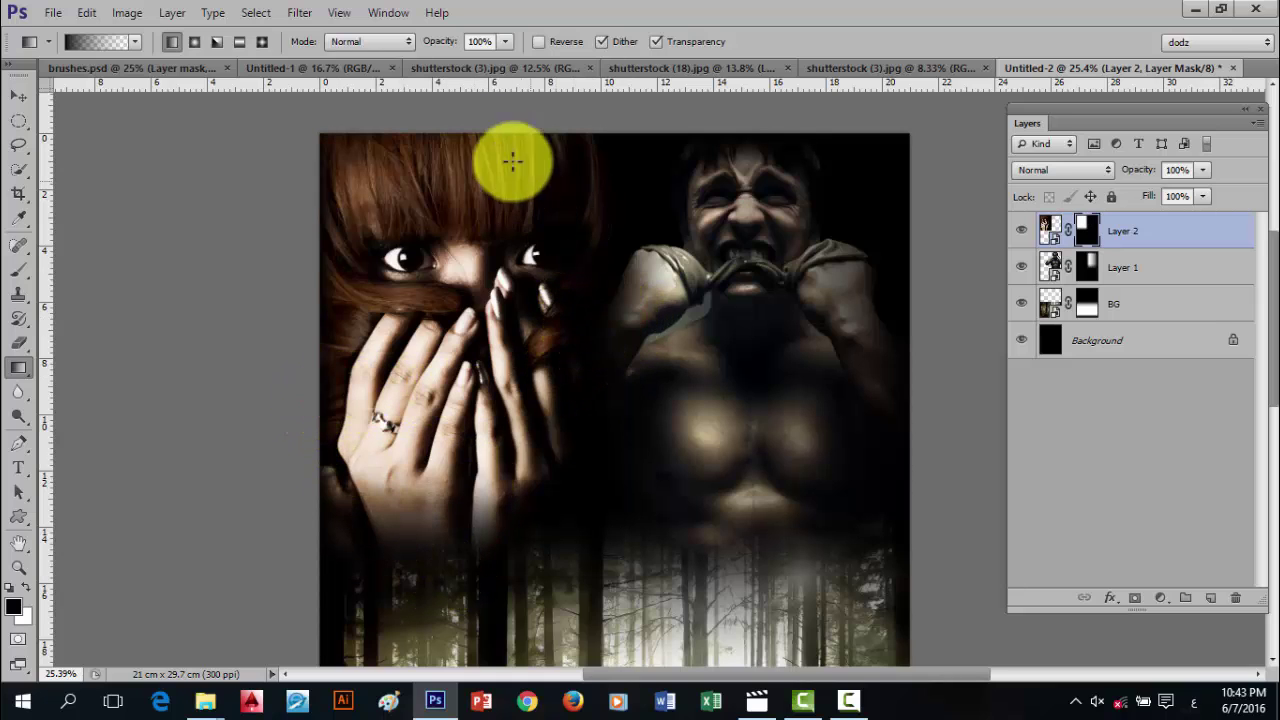
- Fade the top of the woman's hair downward and both sides of her photo inward with gradients on Layer 2's mask
{"action": "mouse_move", "coordinate": [493, 130]}
{"action": "left_mouse_down"}
{"action": "mouse_move", "coordinate": [487, 182]}
{"action": "mouse_move", "coordinate": [452, 190]}
{"action": "left_mouse_up"}
{"action": "mouse_move", "coordinate": [628, 137]}
{"action": "left_mouse_down"}
{"action": "mouse_move", "coordinate": [532, 180]}
{"action": "mouse_move", "coordinate": [586, 149]}
{"action": "left_mouse_up"}
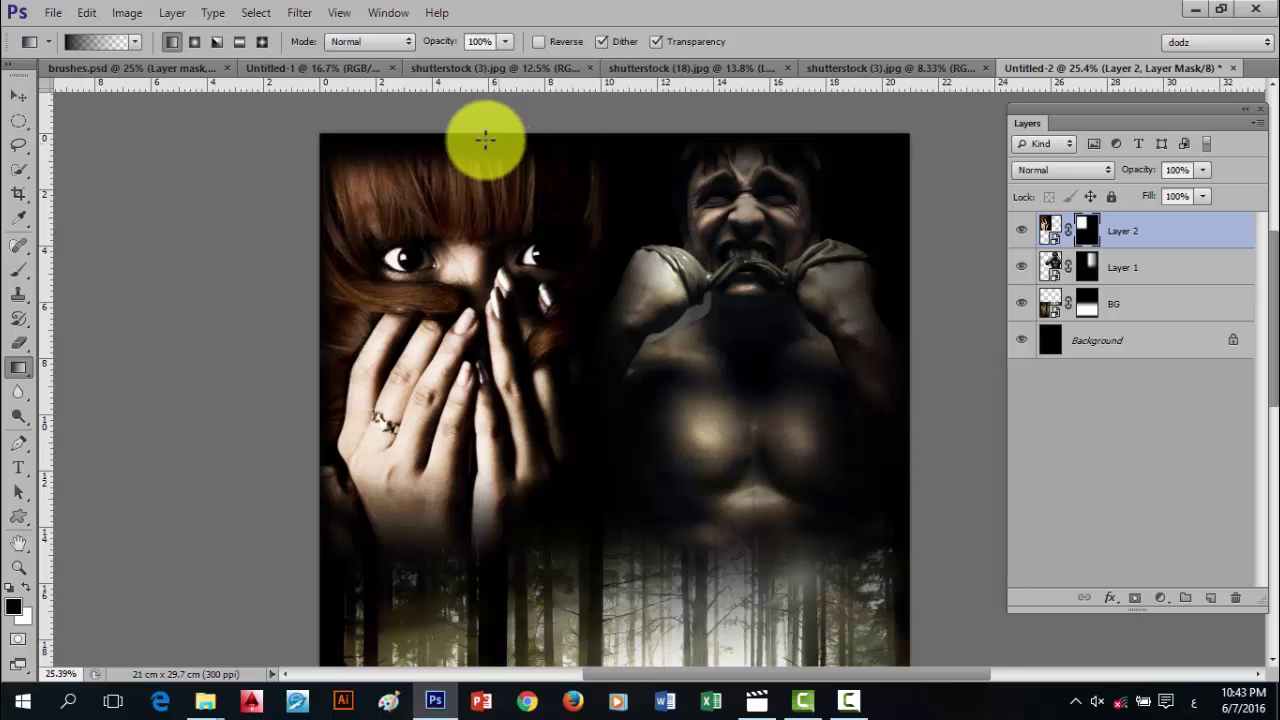
{"action": "left_click_drag", "start_coordinate": [483, 138], "coordinate": [483, 190]}
{"action": "left_click_drag", "start_coordinate": [504, 106], "coordinate": [492, 180]}
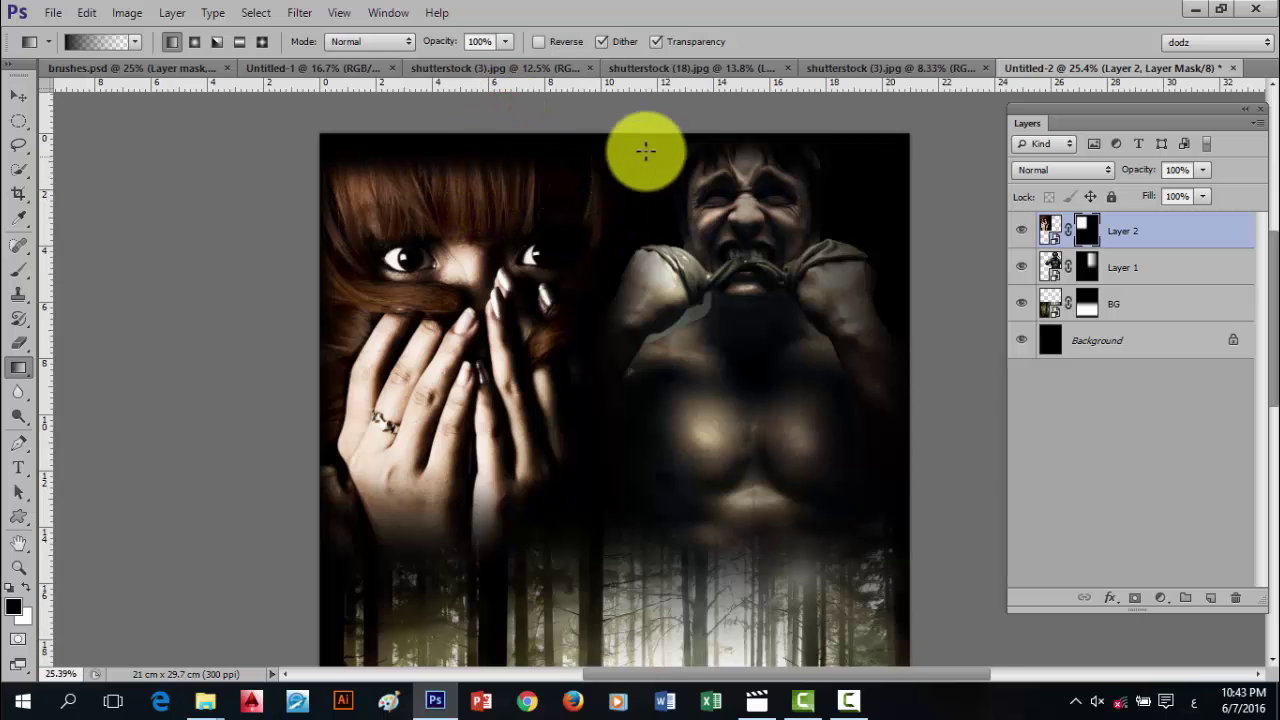
{"action": "left_click_drag", "start_coordinate": [646, 140], "coordinate": [583, 310]}
{"action": "mouse_move", "coordinate": [267, 278]}
{"action": "left_mouse_down"}
{"action": "mouse_move", "coordinate": [314, 286]}
{"action": "mouse_move", "coordinate": [327, 312]}
{"action": "left_mouse_up"}
- Reposition the two figures, moving the woman slightly up and the man slightly to the right
{"action": "scroll", "coordinate": [497, 400], "scroll_direction": "down", "scroll_amount": 3}
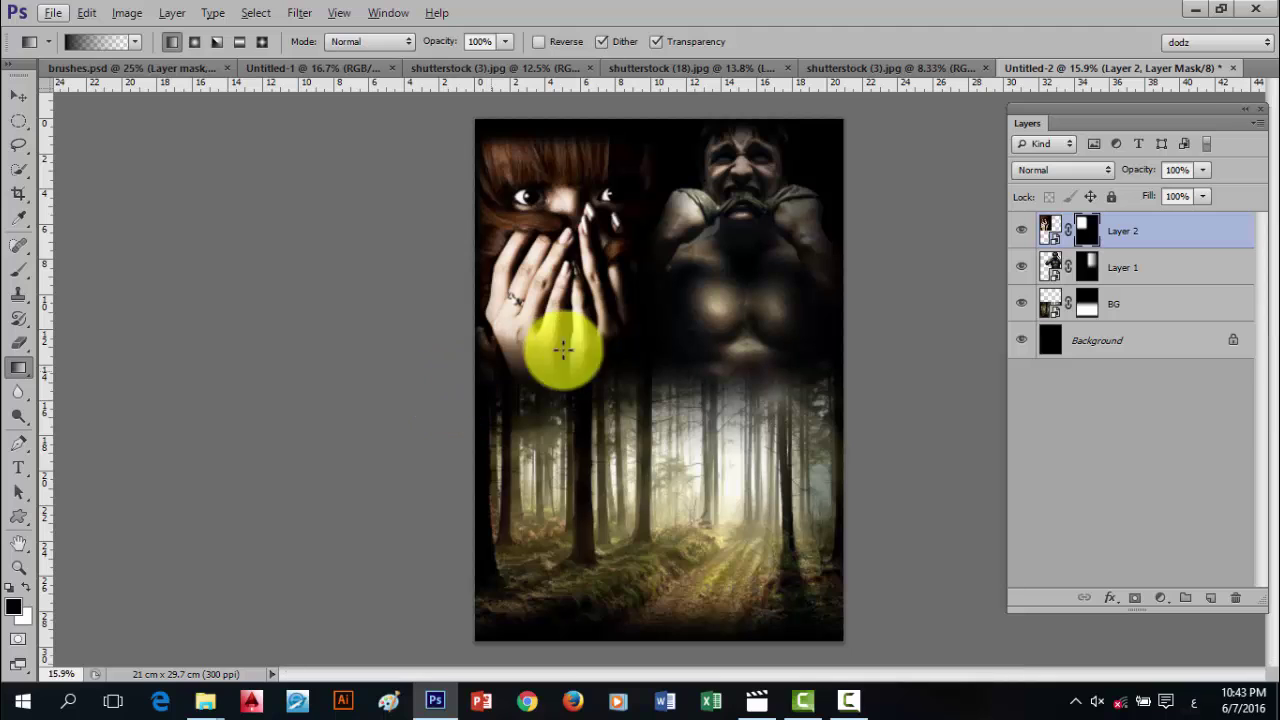
{"action": "key", "text": "v"}
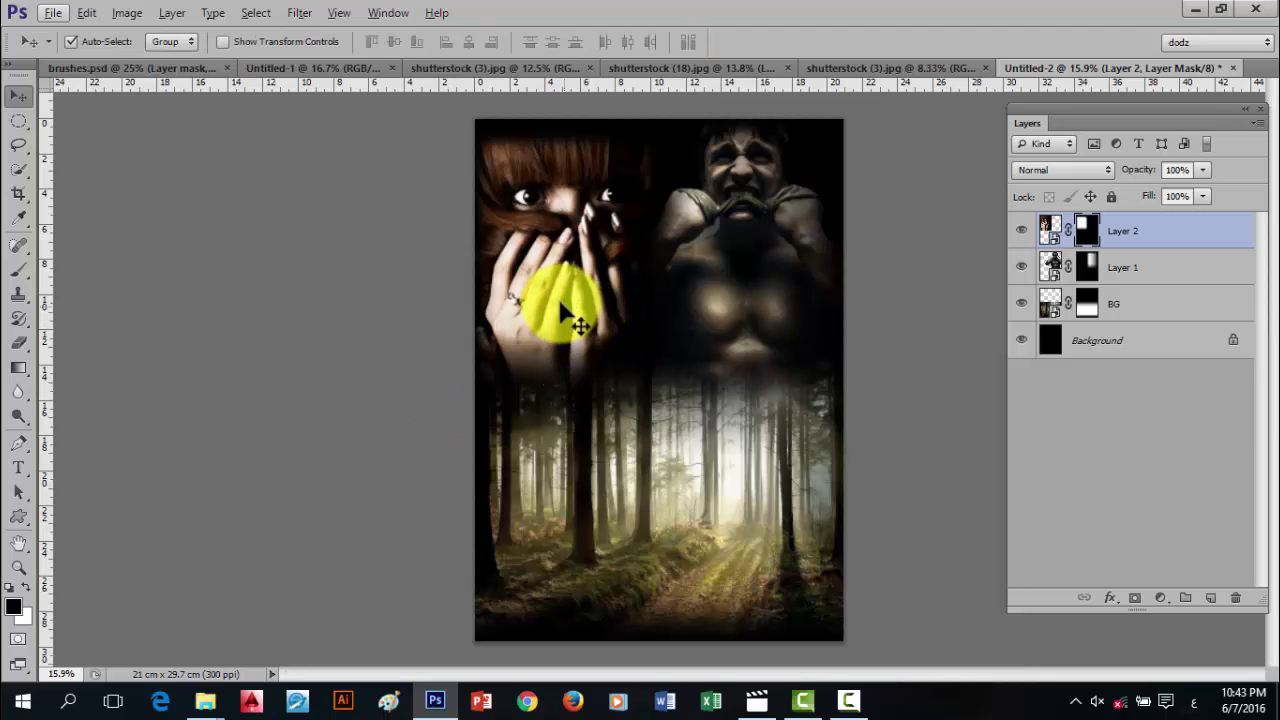
{"action": "mouse_move", "coordinate": [571, 251]}
{"action": "left_mouse_down"}
{"action": "mouse_move", "coordinate": [587, 285]}
{"action": "mouse_move", "coordinate": [580, 272]}
{"action": "left_mouse_up"}
{"action": "mouse_move", "coordinate": [736, 280]}
{"action": "left_mouse_down"}
{"action": "mouse_move", "coordinate": [753, 284]}
{"action": "mouse_move", "coordinate": [758, 268]}
{"action": "left_mouse_up"}
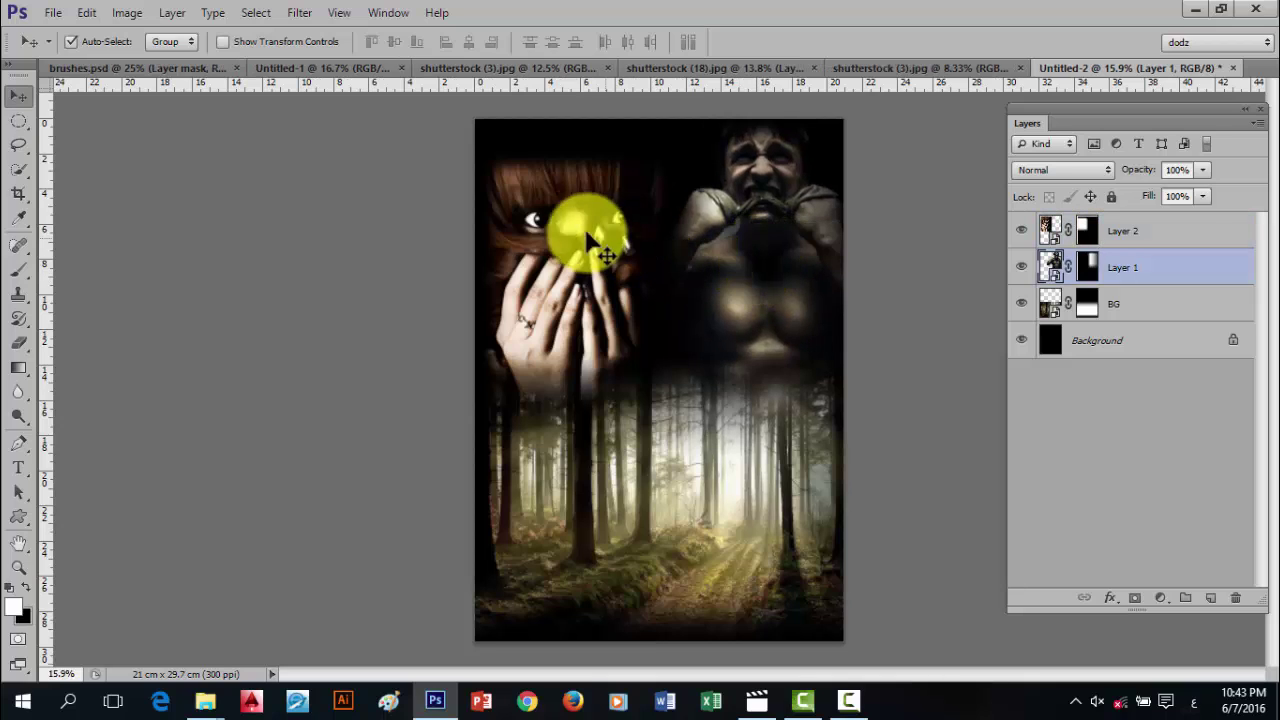
{"action": "left_click_drag", "start_coordinate": [545, 230], "coordinate": [561, 196]}
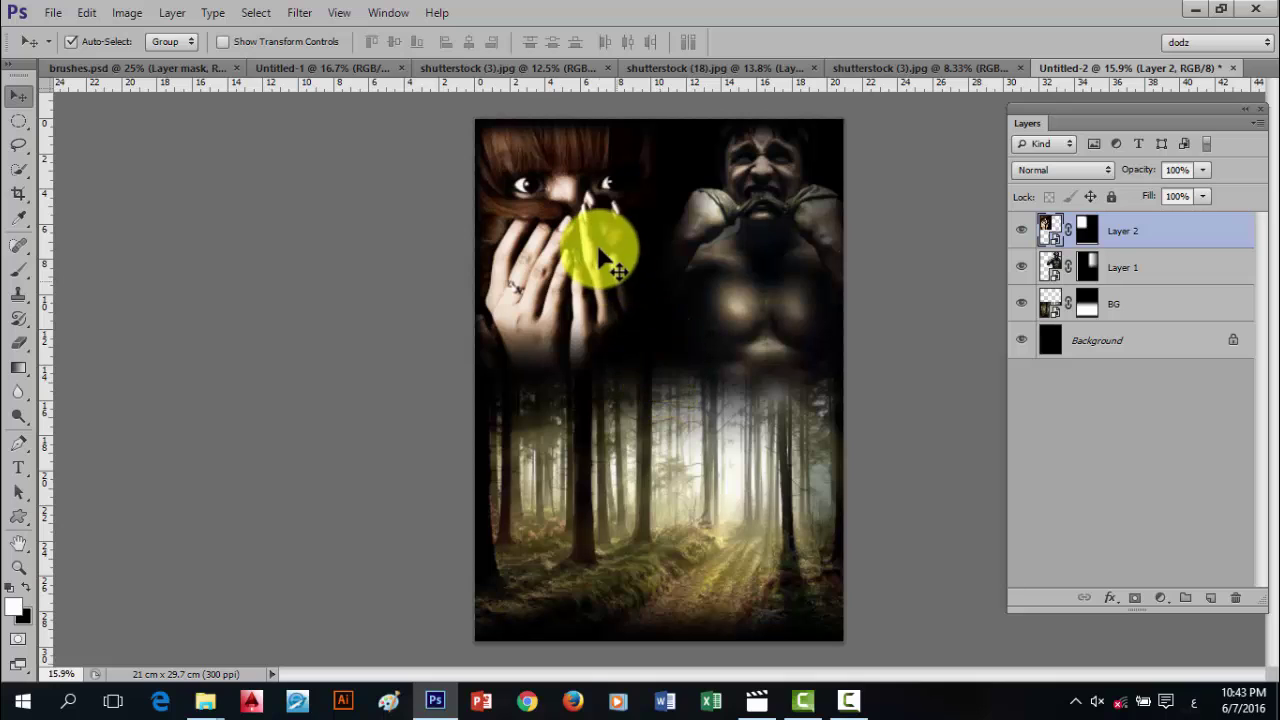
{"action": "mouse_move", "coordinate": [748, 266]}
{"action": "left_mouse_down"}
{"action": "mouse_move", "coordinate": [745, 250]}
{"action": "mouse_move", "coordinate": [748, 289]}
{"action": "left_mouse_up"}
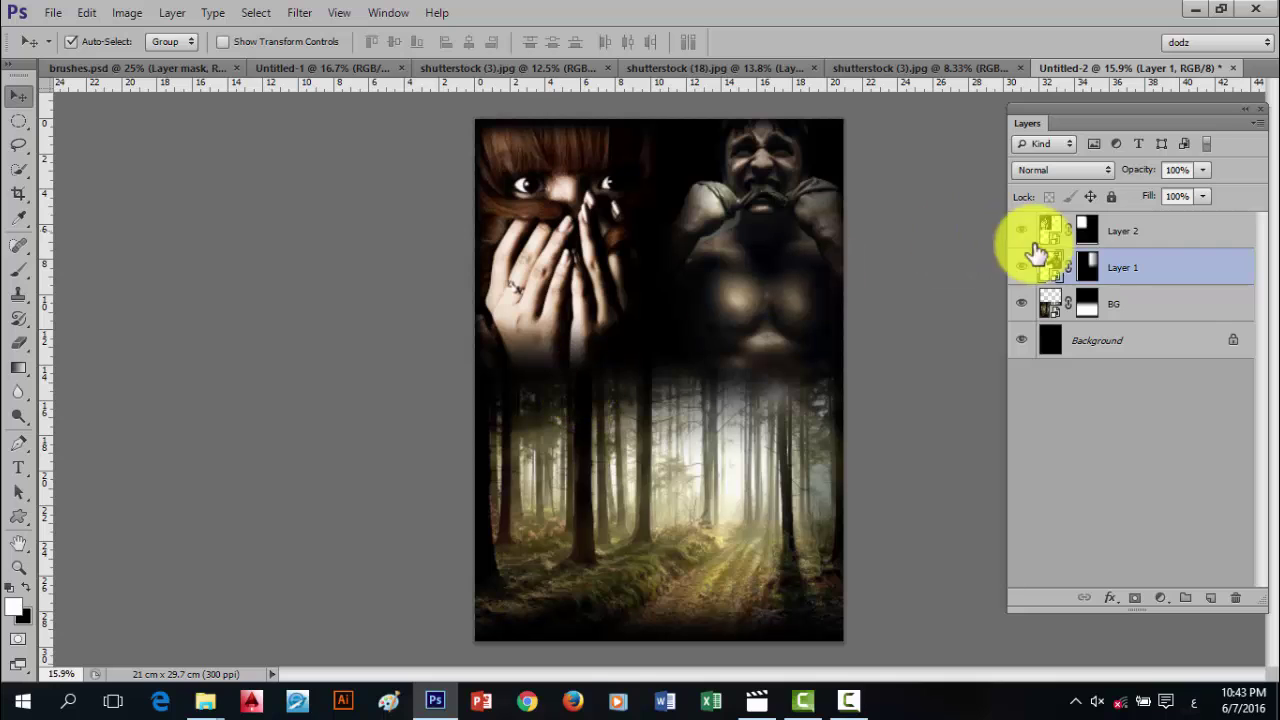
- Unlink Layer 2's mask from its photo and make the mask active for editing
{"action": "left_click", "coordinate": [1097, 232]}
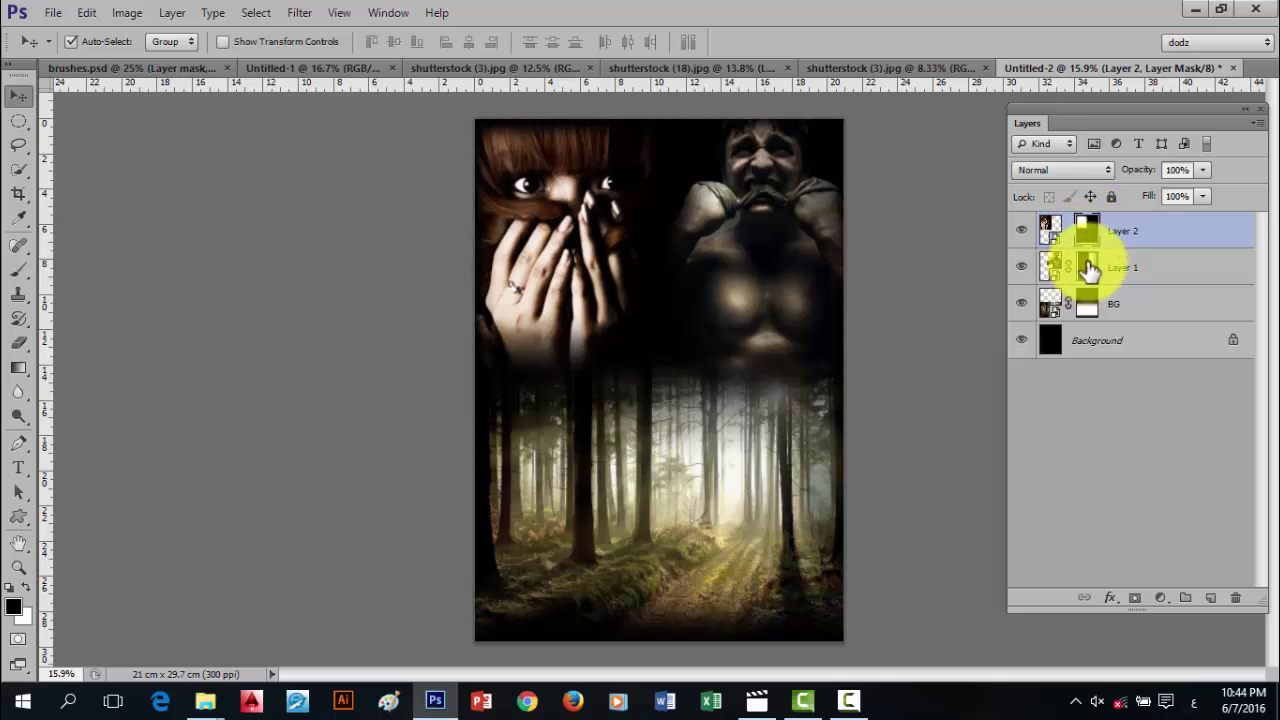
{"action": "left_click", "coordinate": [1046, 229]}
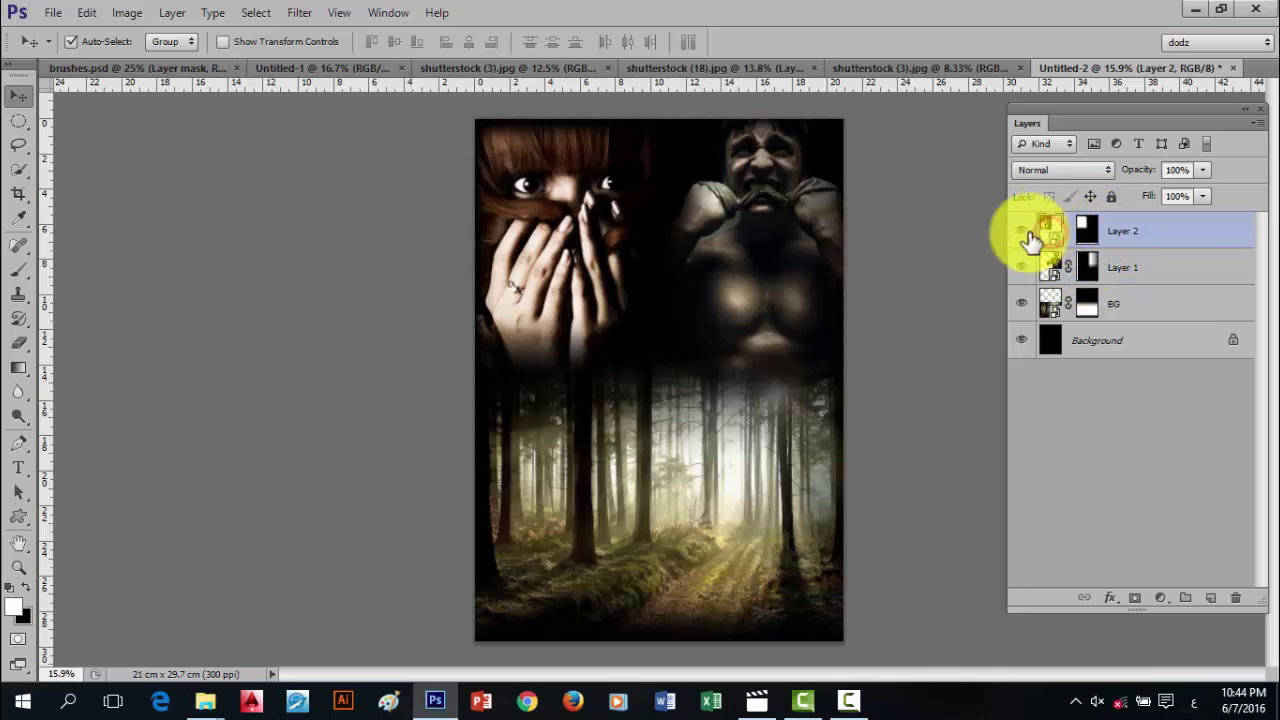
{"action": "left_click", "coordinate": [1086, 230]}
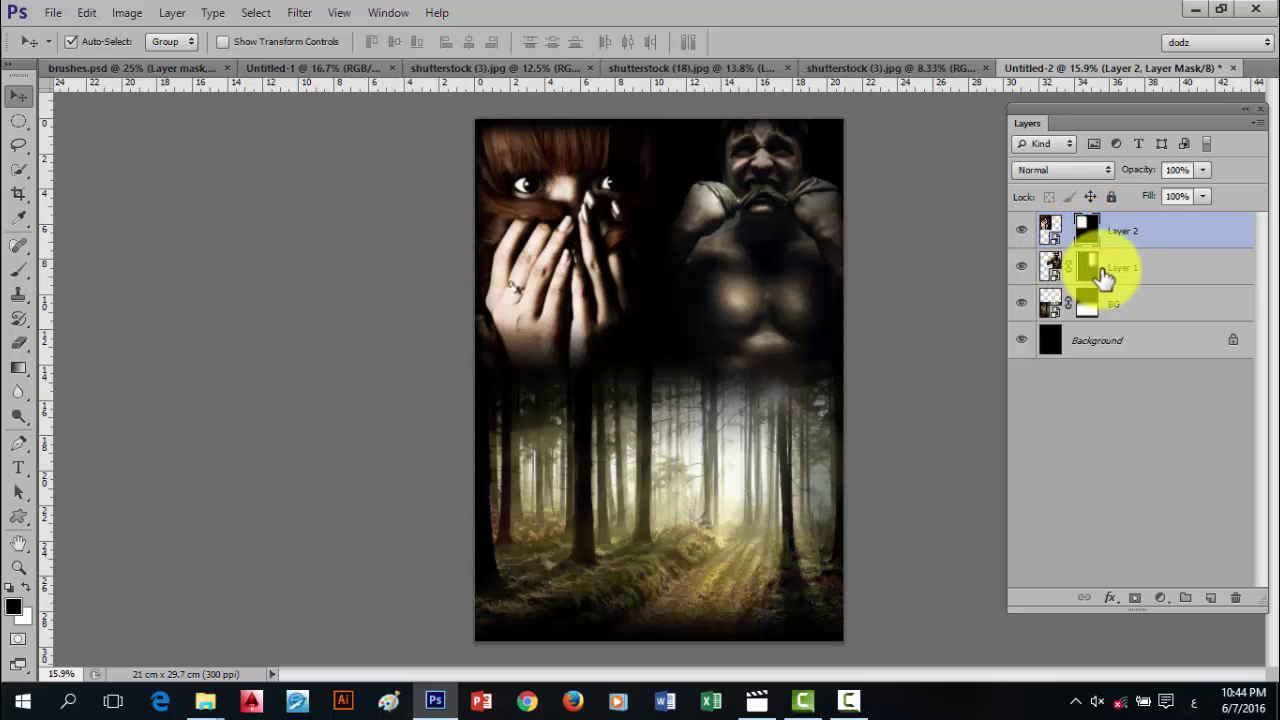
{"action": "left_click", "coordinate": [1090, 269]}
{"action": "left_click", "coordinate": [1090, 234]}
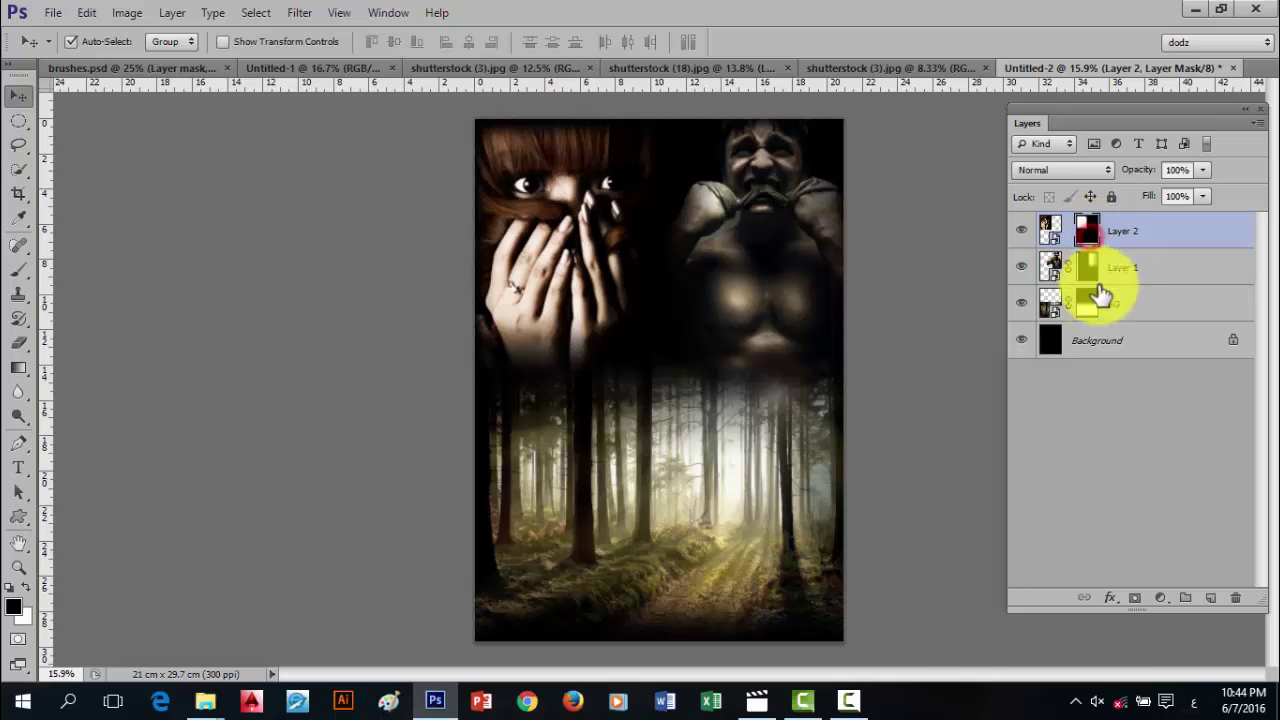
{"action": "left_click", "coordinate": [1100, 303]}
{"action": "left_click", "coordinate": [1090, 226]}
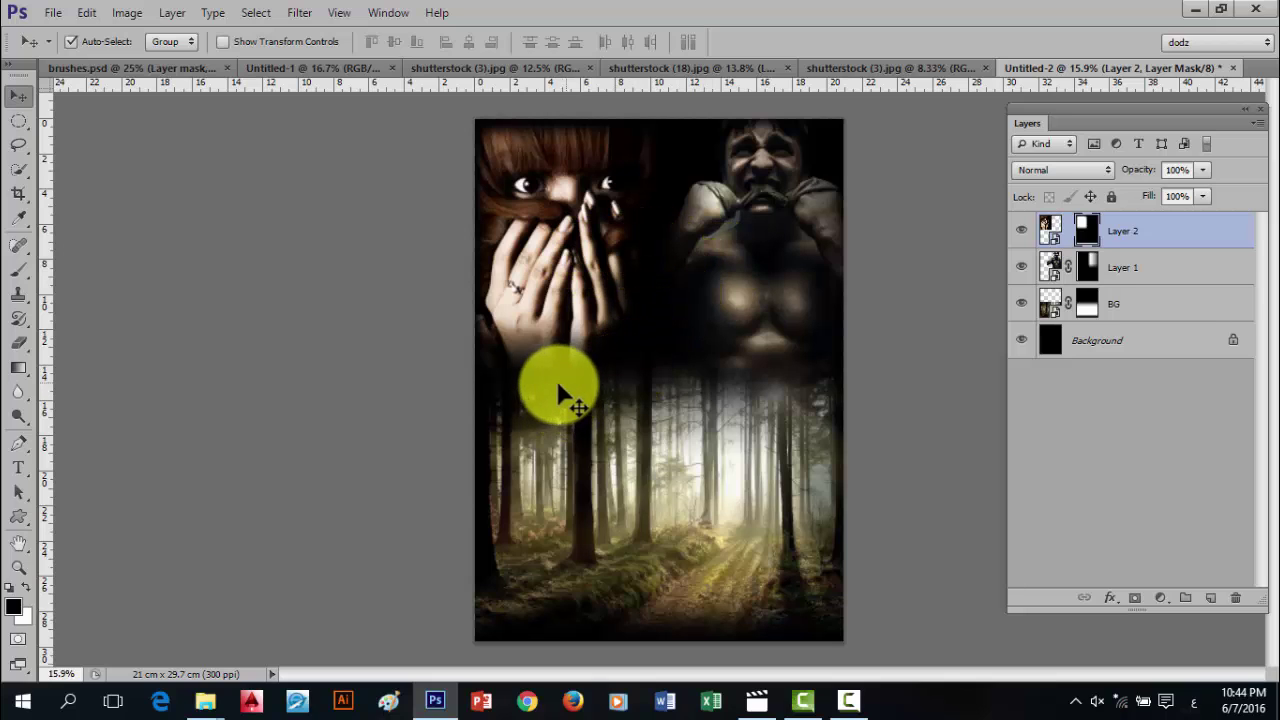
- Fade the woman's wrists, her outer hand and the upper corners of her hair with diagonal gradients on Layer 2's mask
{"action": "left_click", "coordinate": [19, 368]}
{"action": "left_click_drag", "start_coordinate": [604, 390], "coordinate": [565, 322]}
{"action": "left_click_drag", "start_coordinate": [491, 375], "coordinate": [538, 318]}
{"action": "left_click_drag", "start_coordinate": [477, 266], "coordinate": [498, 243]}
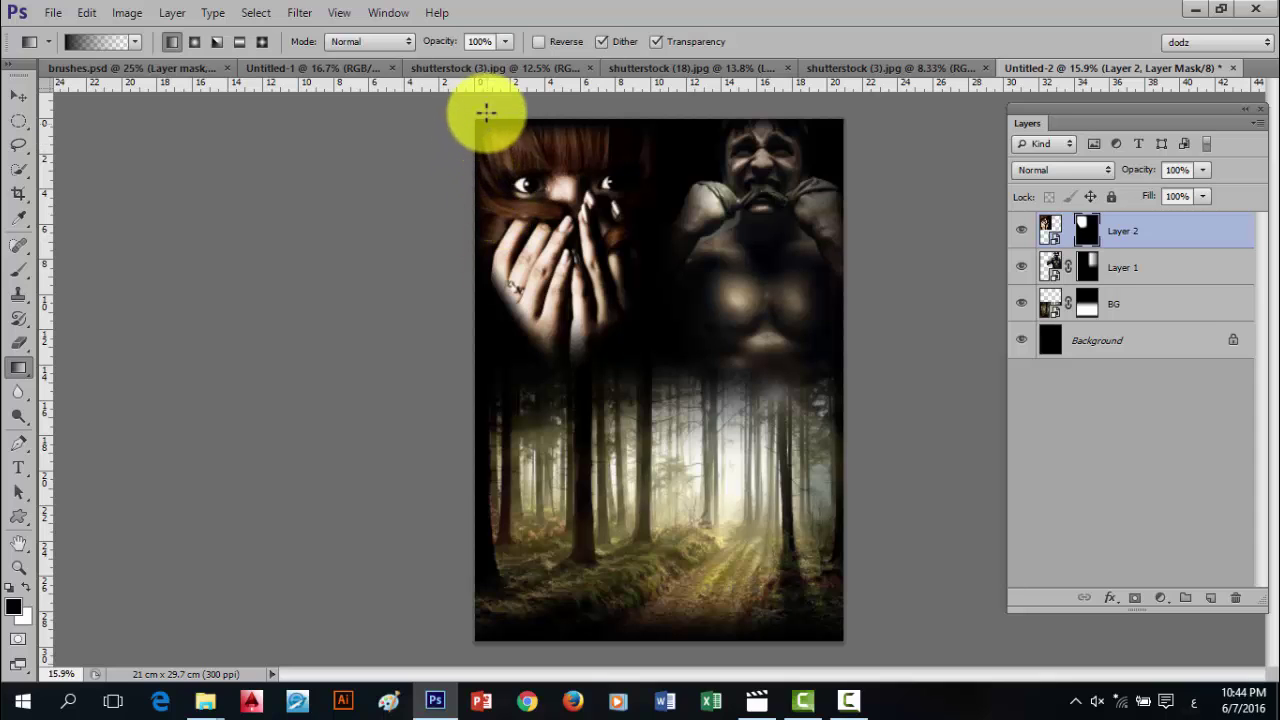
{"action": "left_click_drag", "start_coordinate": [468, 126], "coordinate": [517, 148]}
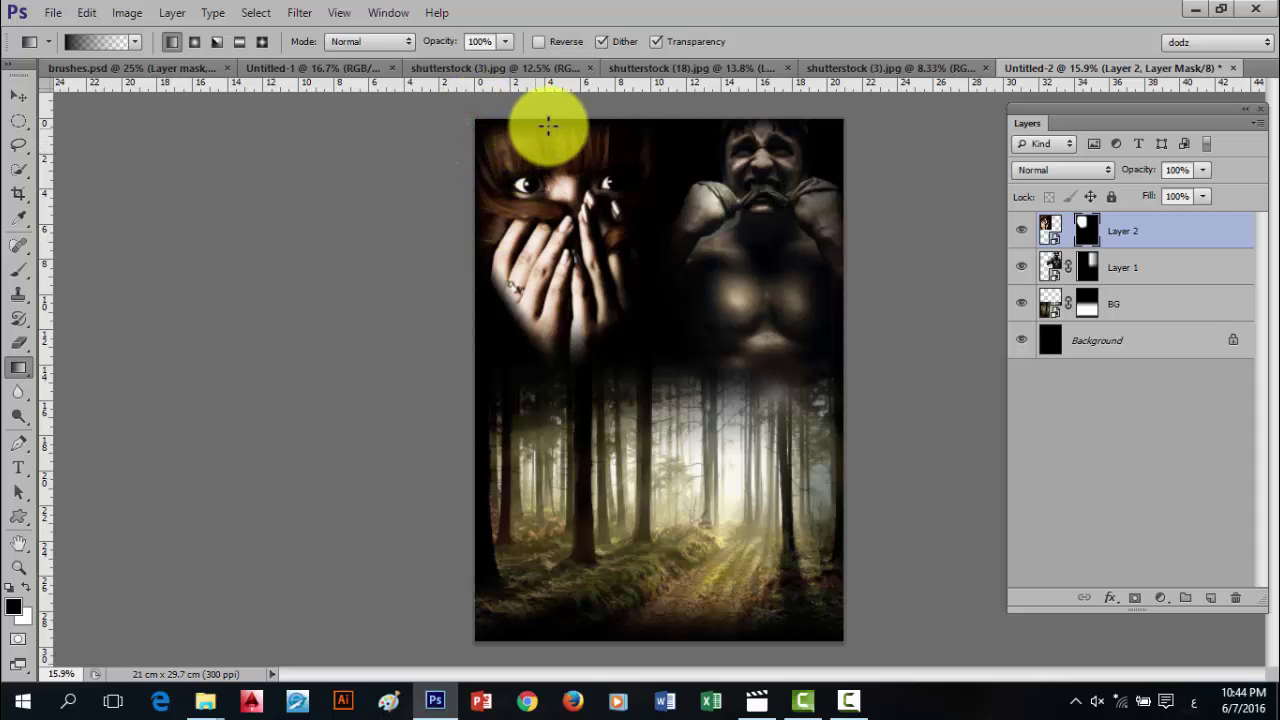
{"action": "left_click_drag", "start_coordinate": [649, 129], "coordinate": [626, 155]}
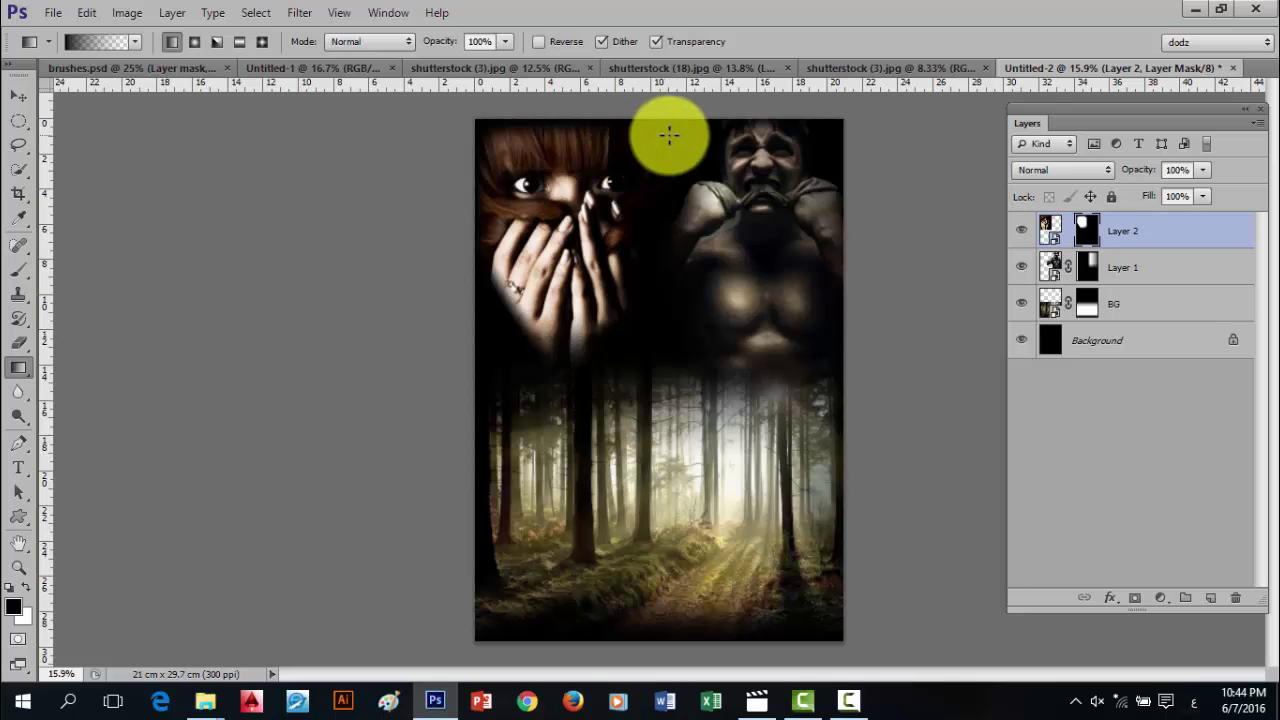
- Check the woman's blend against the finished poster in Untitled-1 and the forest source image, then return to Untitled-2
{"action": "mouse_move", "coordinate": [466, 220]}
{"action": "left_mouse_down"}
{"action": "mouse_move", "coordinate": [490, 221]}
{"action": "mouse_move", "coordinate": [456, 265]}
{"action": "left_mouse_up"}
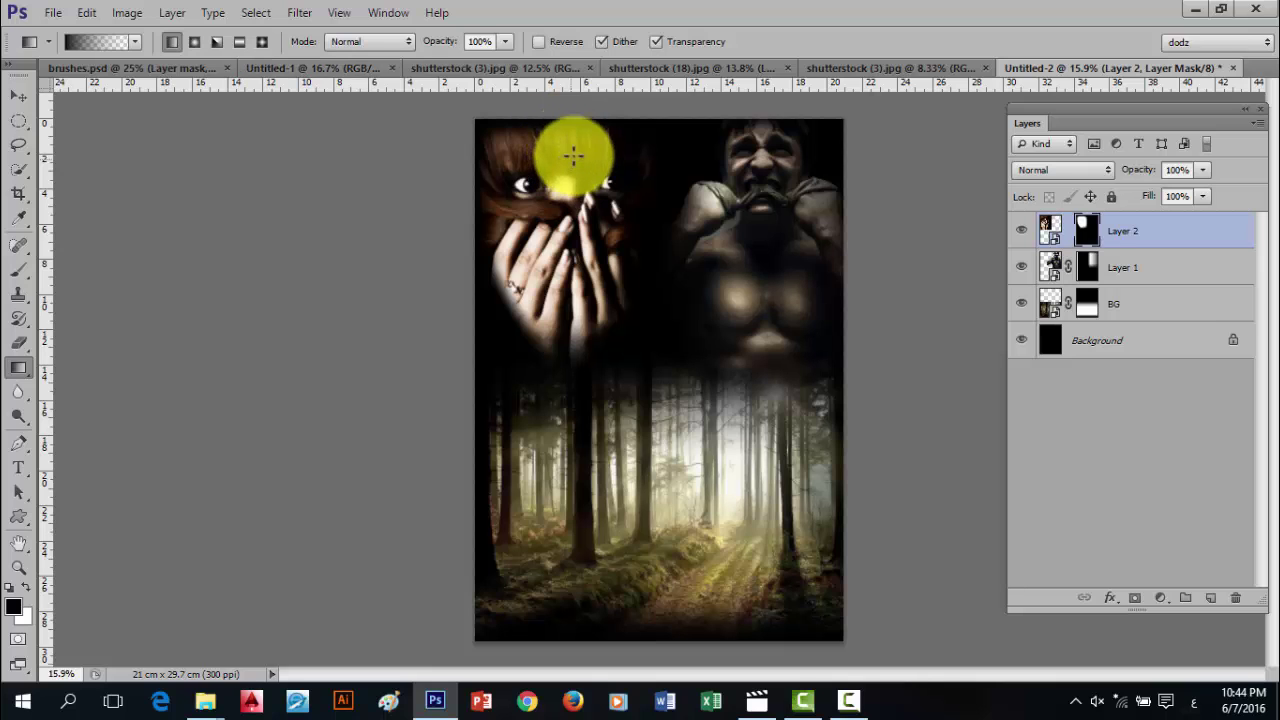
{"action": "left_click", "coordinate": [343, 73]}
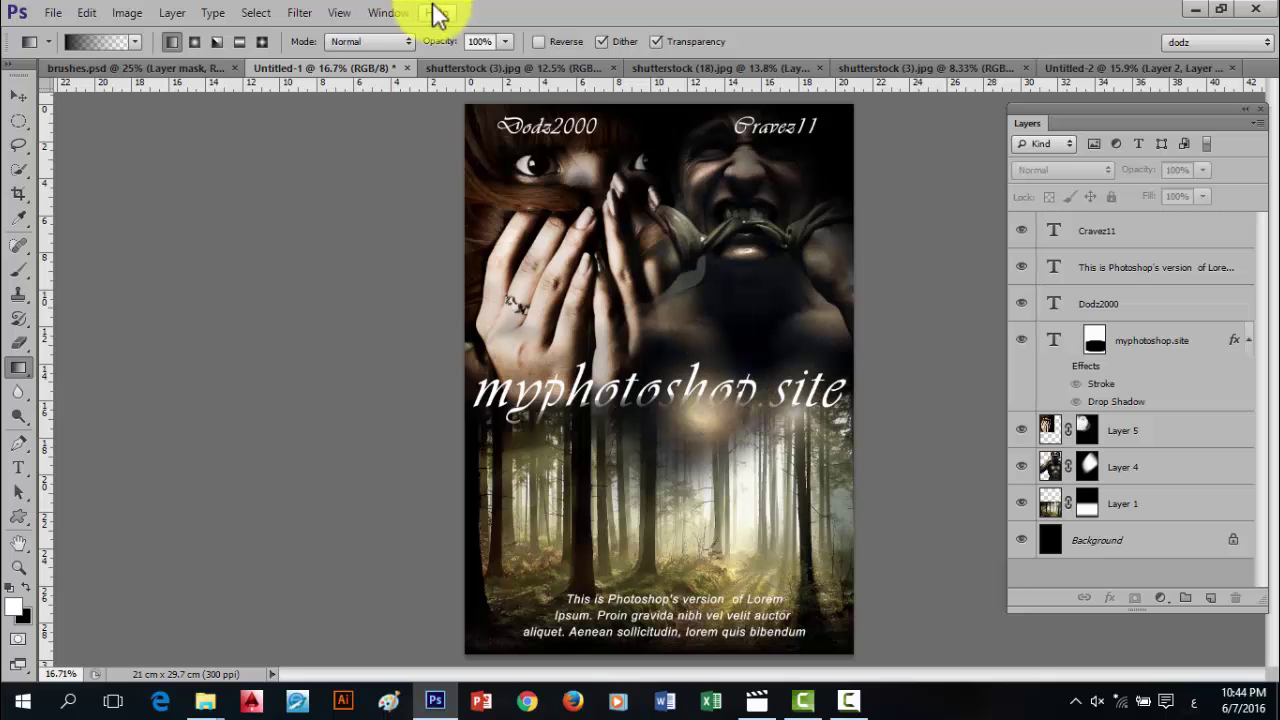
{"action": "left_click", "coordinate": [474, 70]}
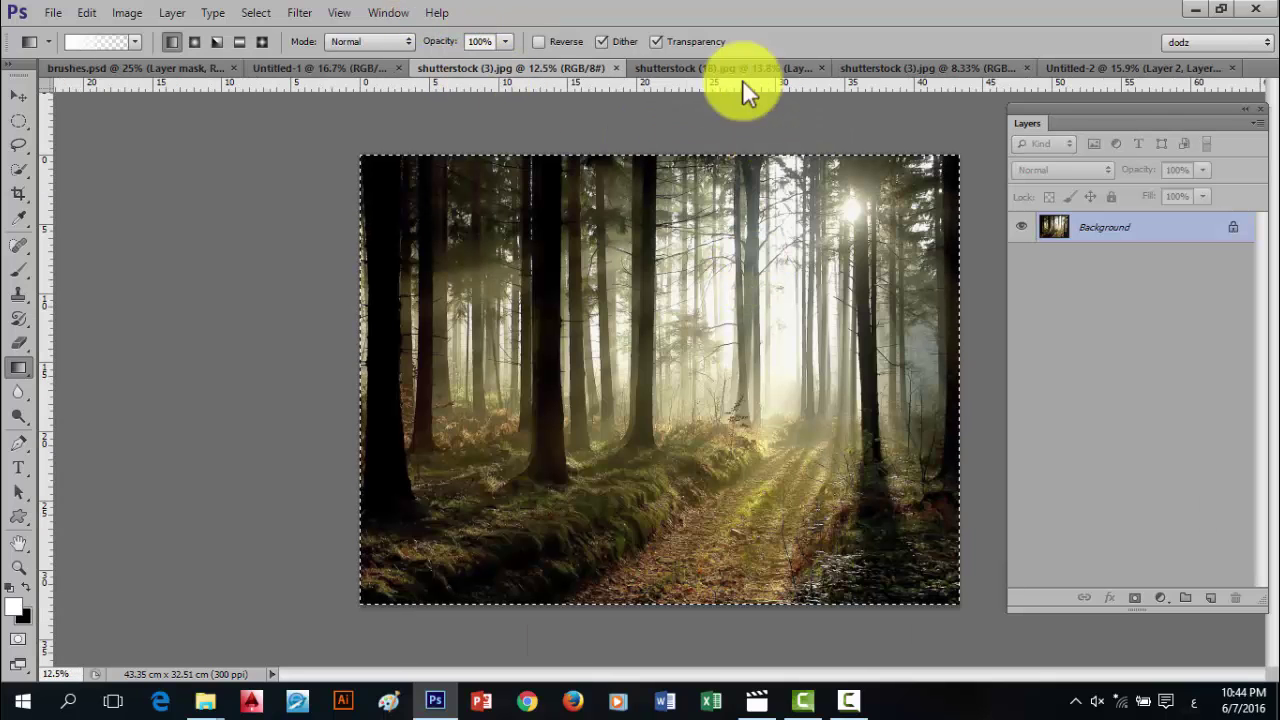
{"action": "left_click", "coordinate": [1103, 66]}
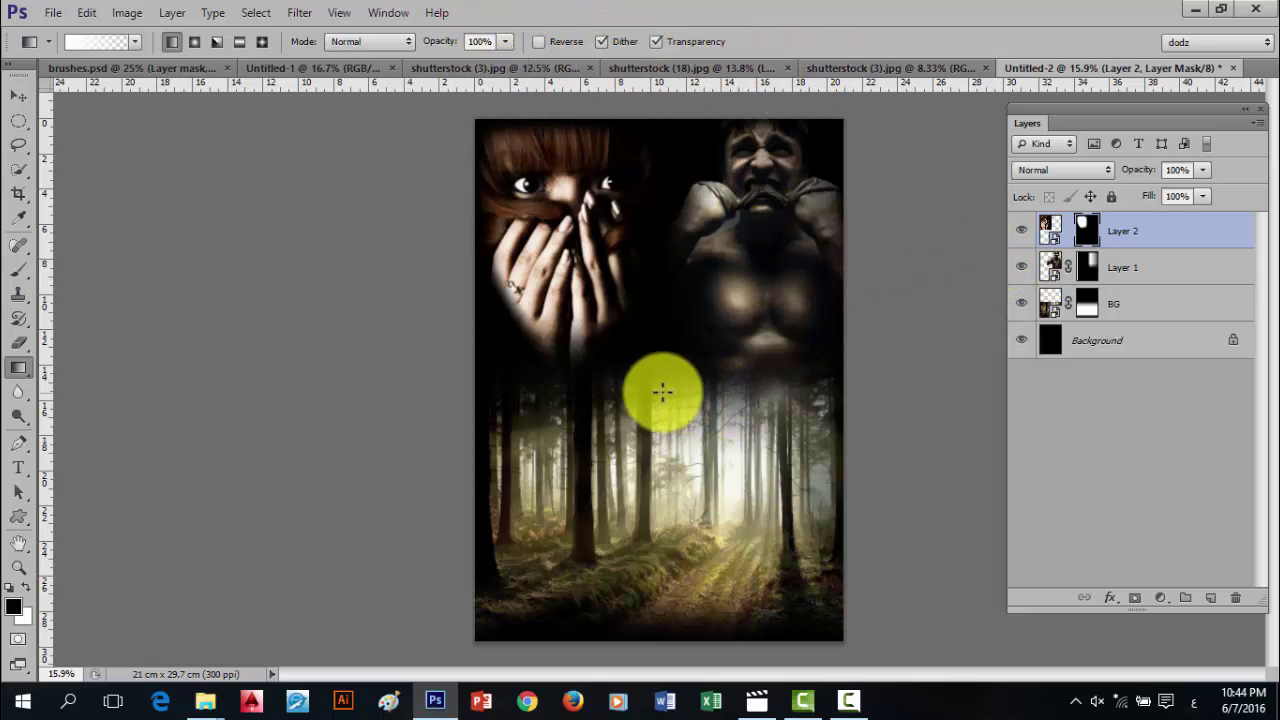
- Add a line of text across the middle of the poster and enlarge it to 85.33 pt
{"action": "key", "text": "t"}
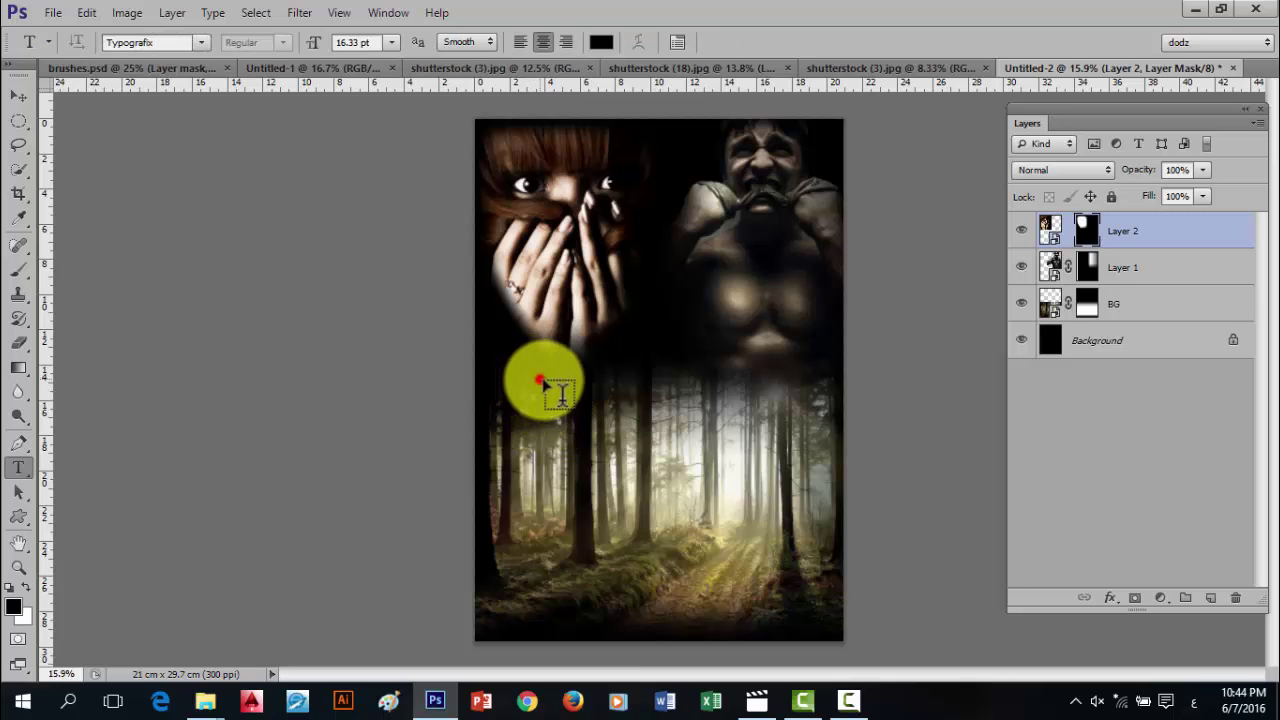
{"action": "left_click", "coordinate": [539, 381]}
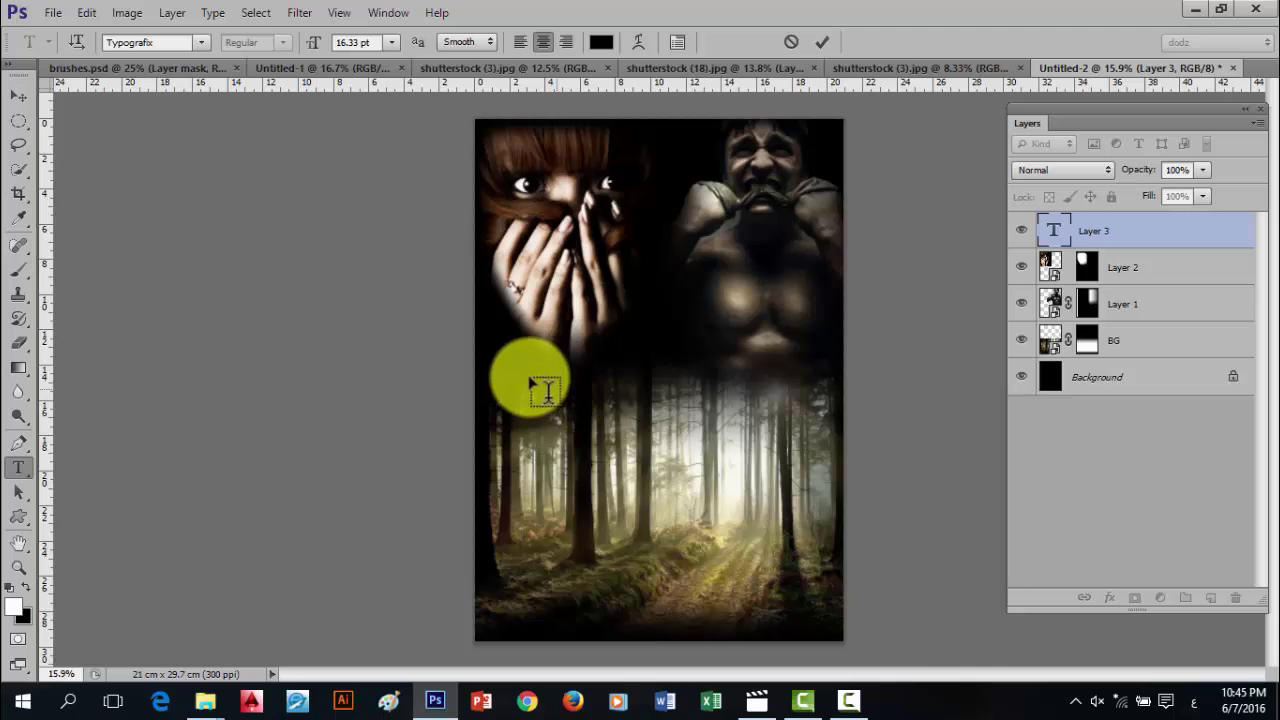
{"action": "key", "text": "Escape"}
{"action": "left_click", "coordinate": [546, 385]}
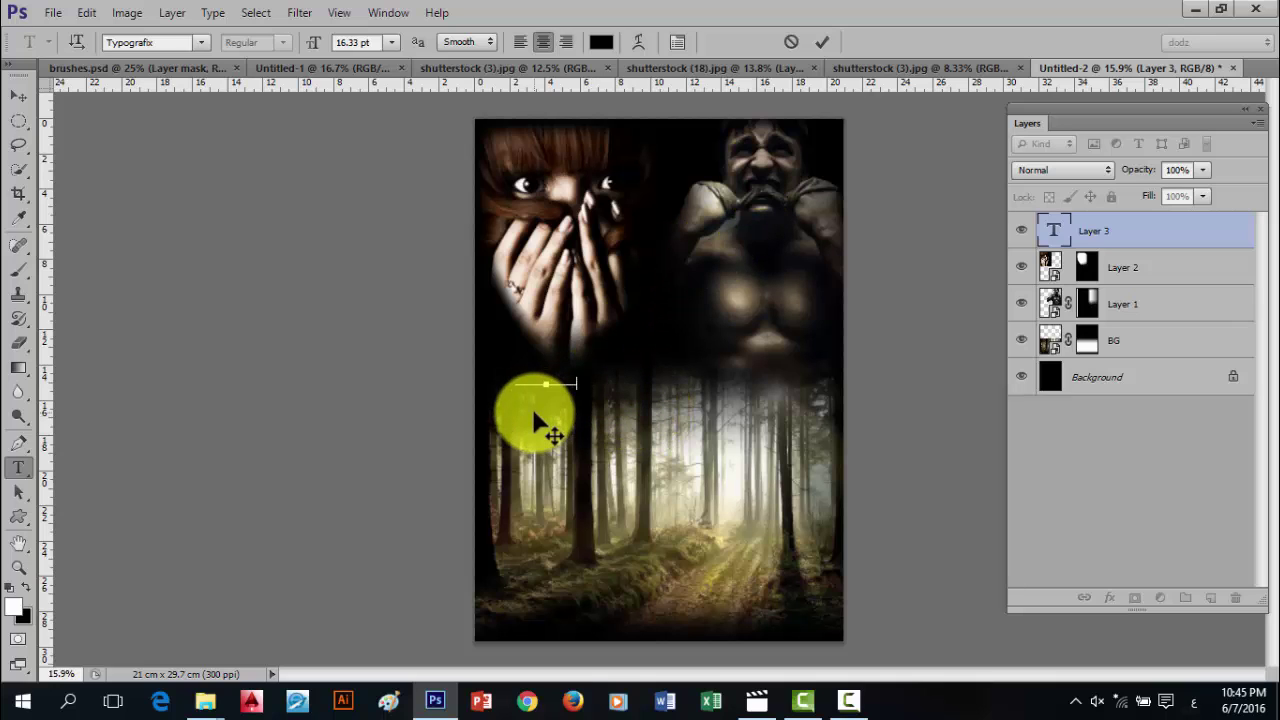
{"action": "key", "text": "ctrl+a"}
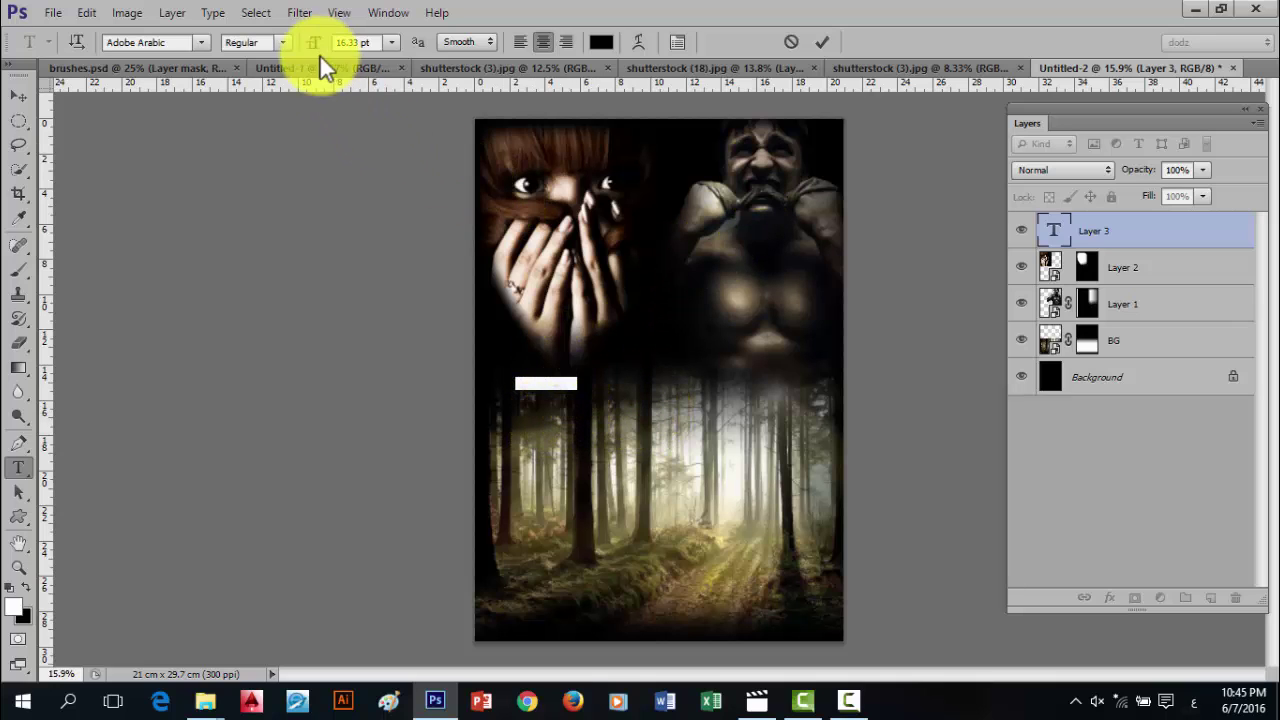
{"action": "left_click_drag", "start_coordinate": [312, 48], "coordinate": [377, 48]}
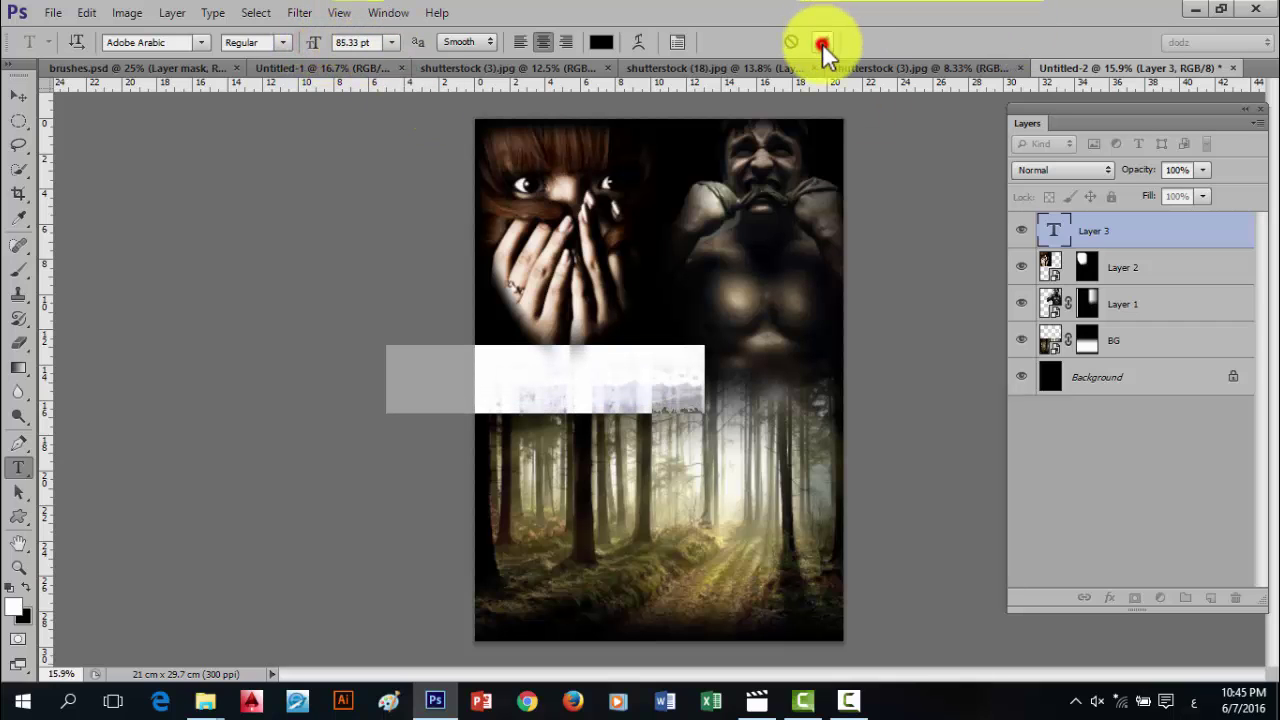
{"action": "left_click", "coordinate": [820, 42]}
- Move the text line further right over the poster and change its colour to white (ffffff)
{"action": "left_click", "coordinate": [24, 90]}
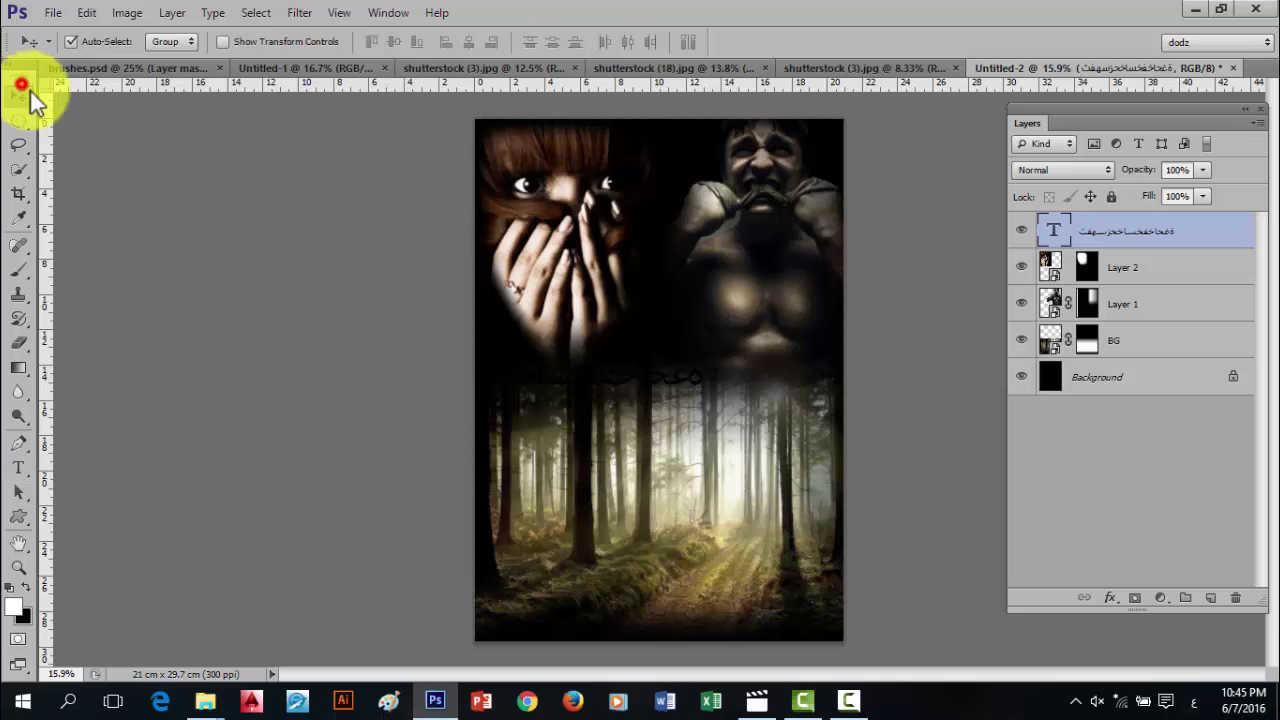
{"action": "left_click_drag", "start_coordinate": [689, 391], "coordinate": [757, 377]}
{"action": "key", "text": "t"}
{"action": "double_click", "coordinate": [693, 369]}
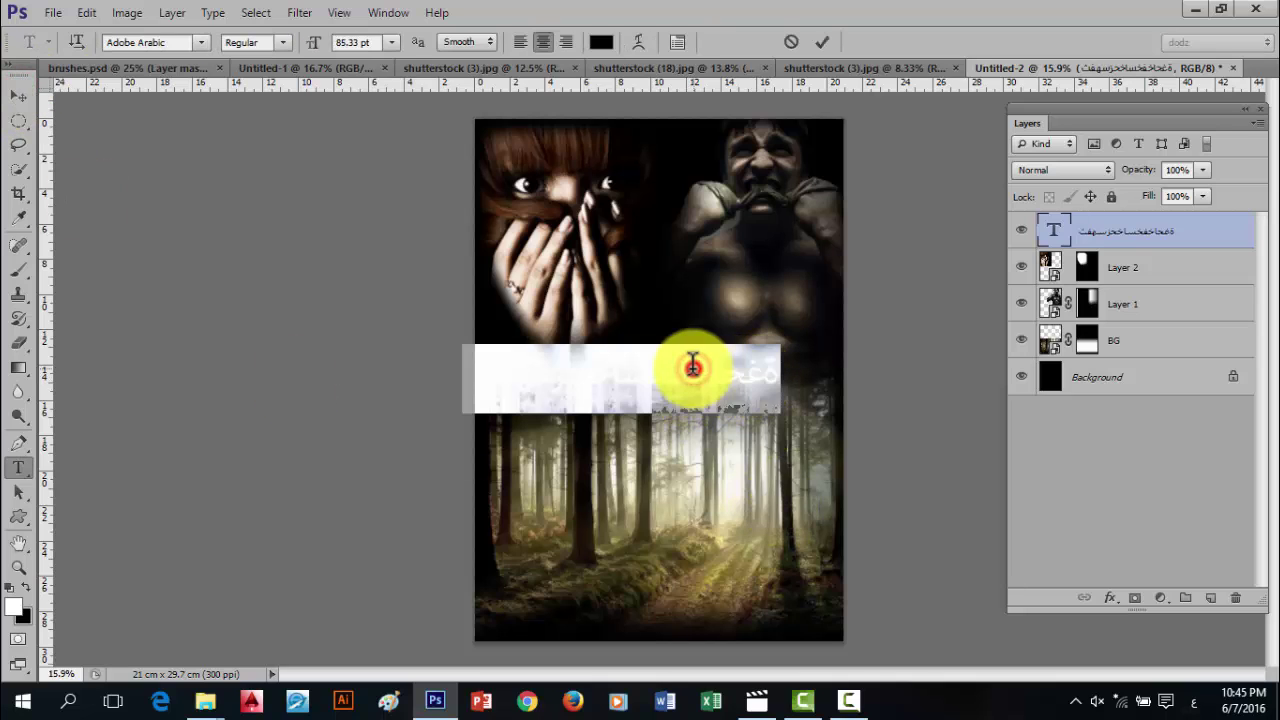
{"action": "left_click", "coordinate": [601, 42]}
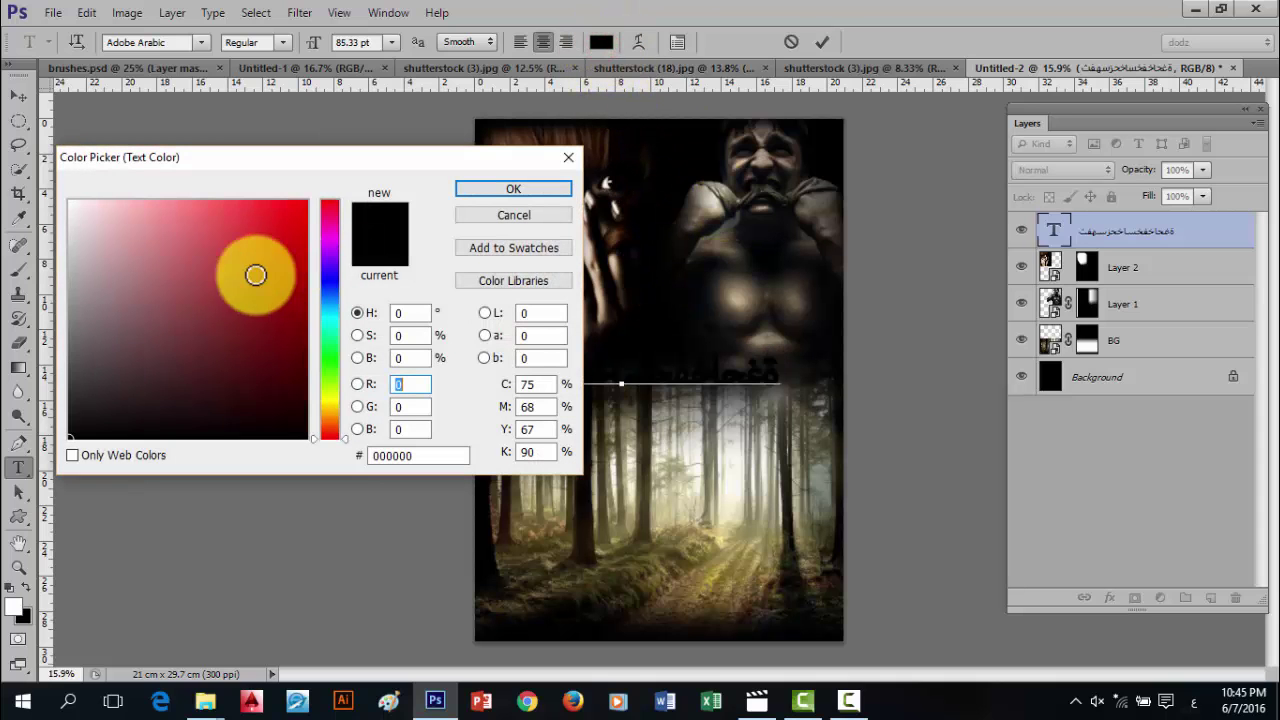
{"action": "left_click", "coordinate": [209, 254]}
{"action": "left_click", "coordinate": [70, 201]}
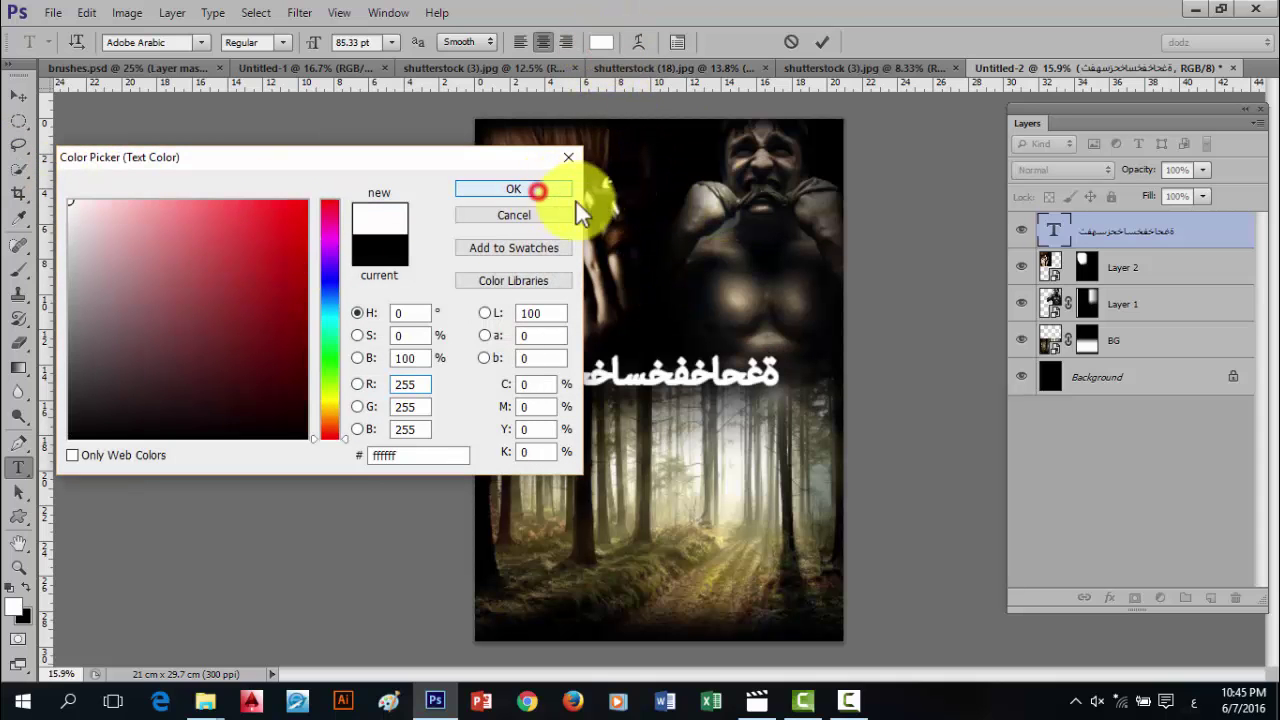
{"action": "left_click", "coordinate": [537, 189]}
{"action": "left_click", "coordinate": [822, 41]}
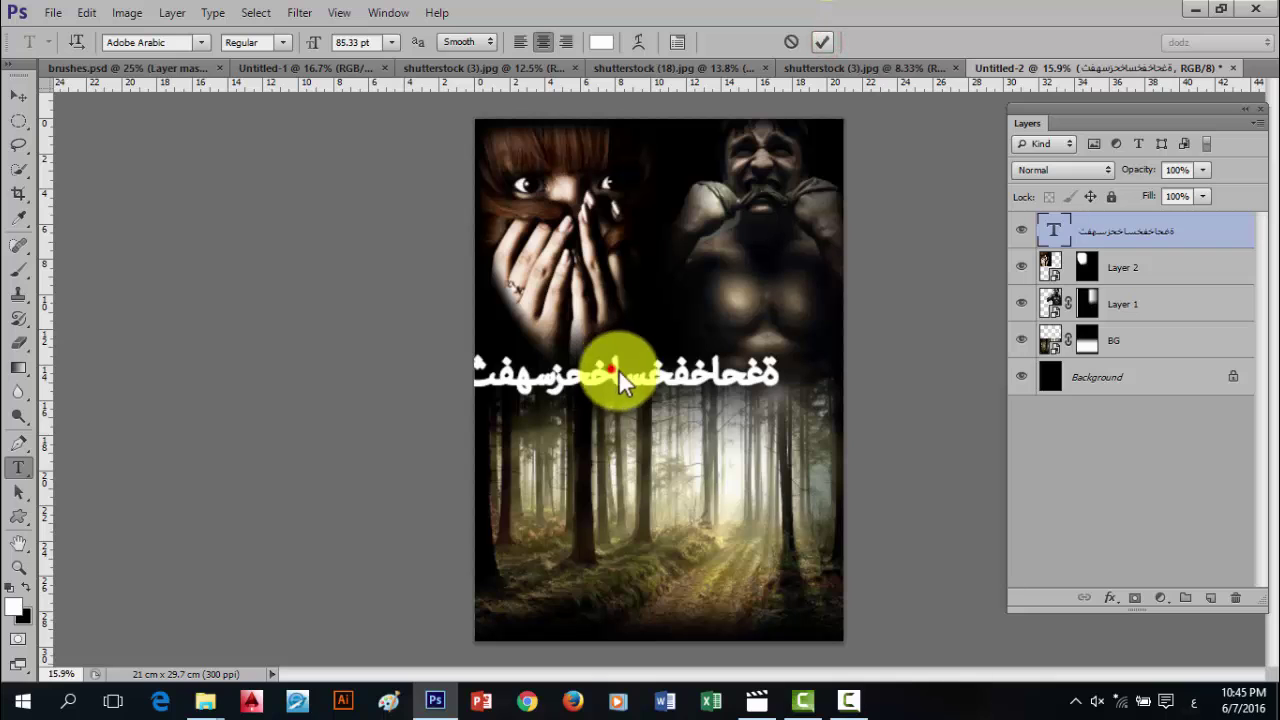
- Shift the white text slightly right so it sits centred between the poster's side edges
{"action": "left_click", "coordinate": [619, 370]}
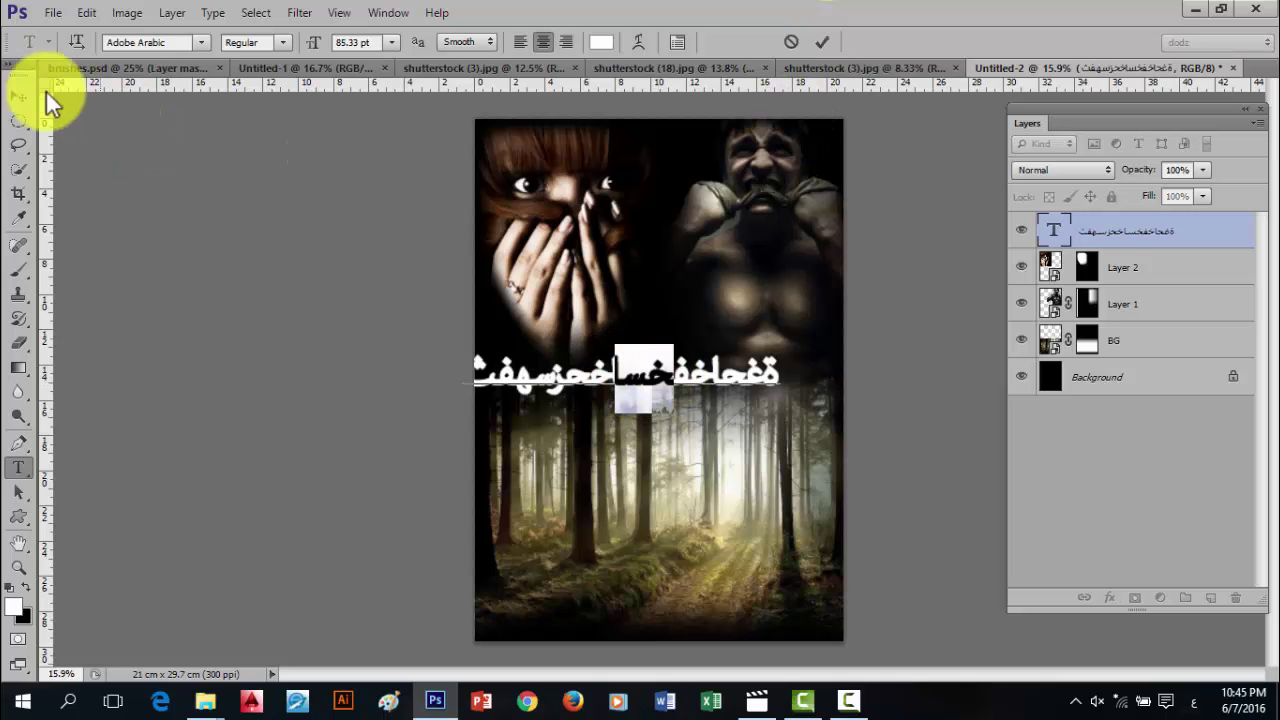
{"action": "left_click", "coordinate": [12, 96]}
{"action": "left_click_drag", "start_coordinate": [635, 378], "coordinate": [668, 377]}
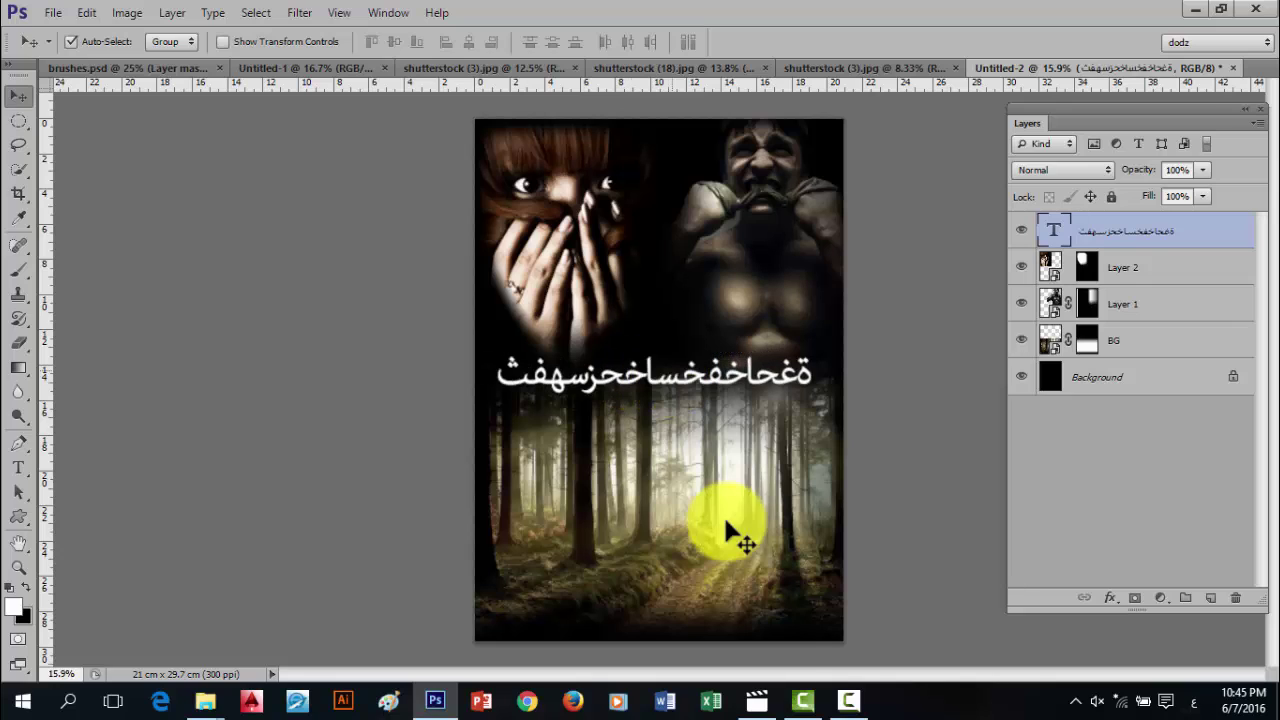
- Switch the keyboard language to English (United States) and replace the text line with "myphotoshop.site"
{"action": "left_click", "coordinate": [1193, 702]}
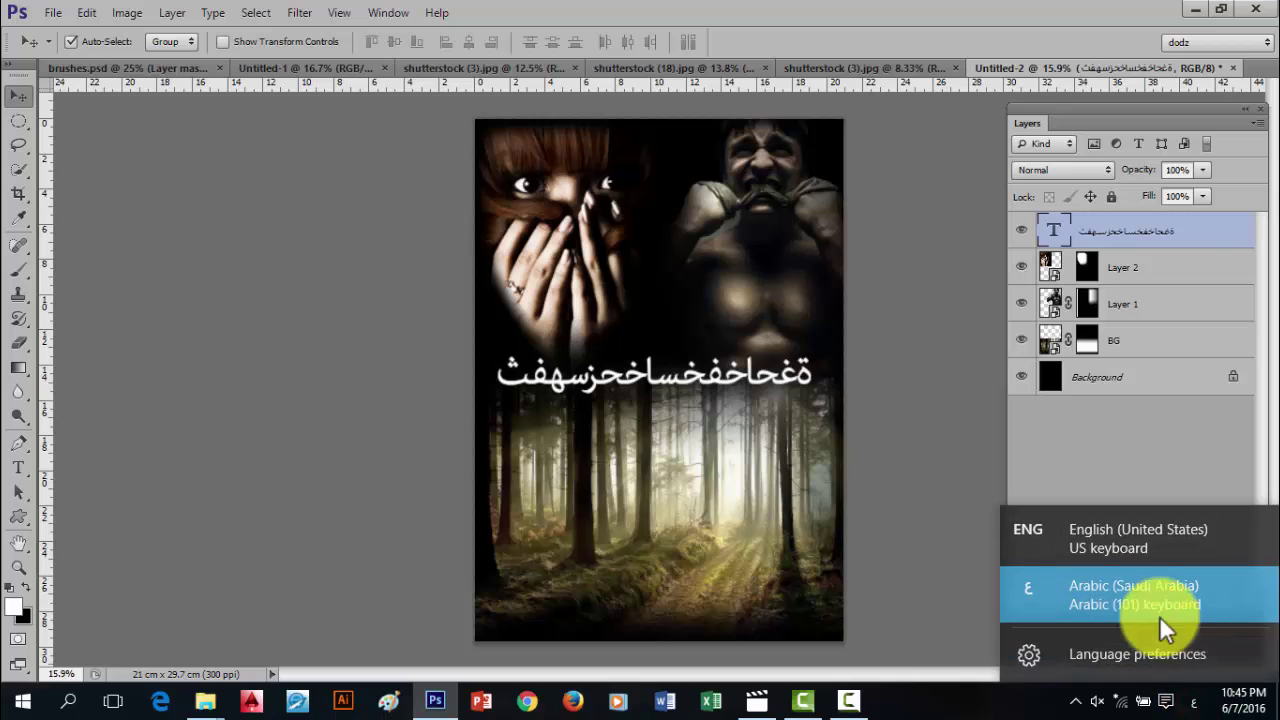
{"action": "left_click", "coordinate": [1121, 558]}
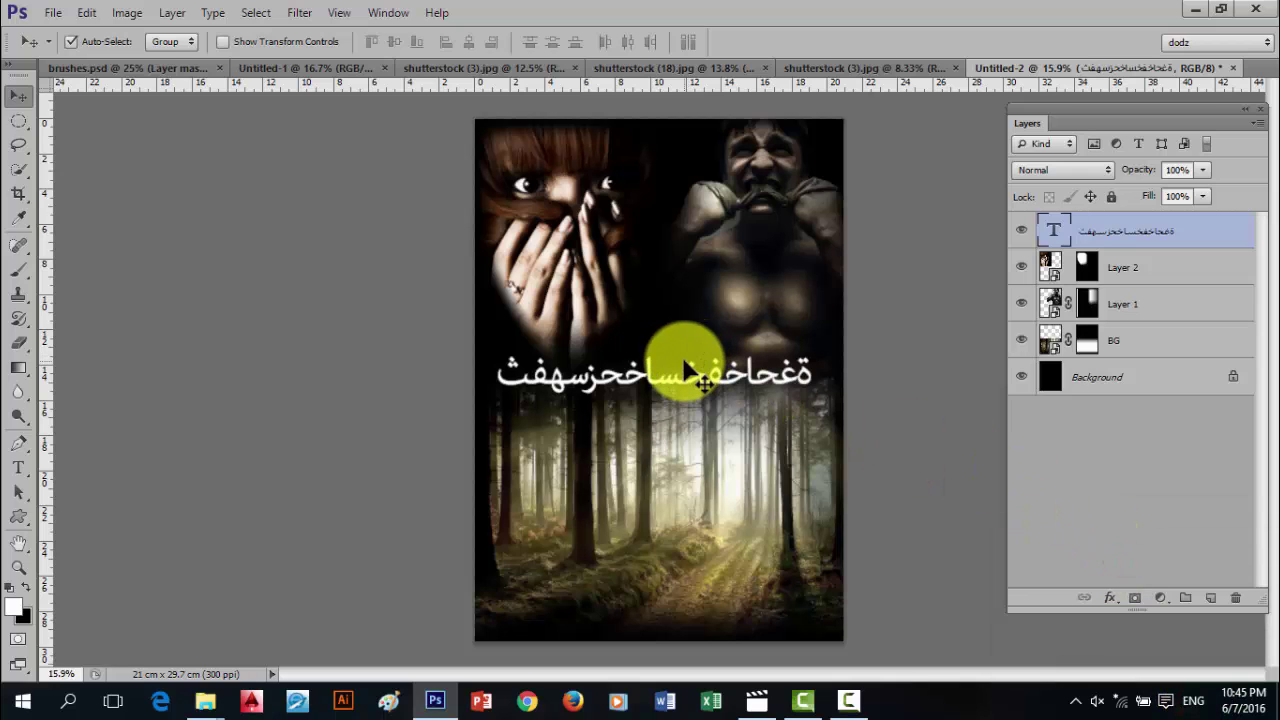
{"action": "key", "text": "t"}
{"action": "double_click", "coordinate": [727, 385]}
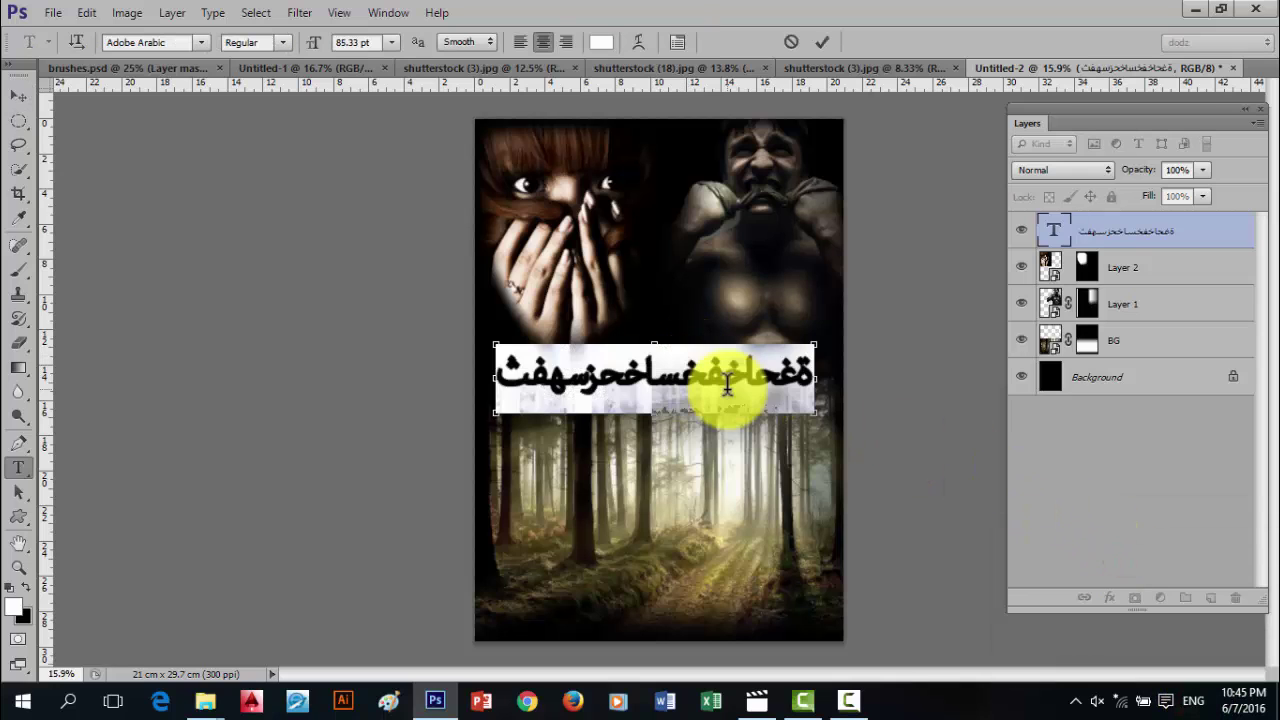
{"action": "type", "text": "myphoto"}
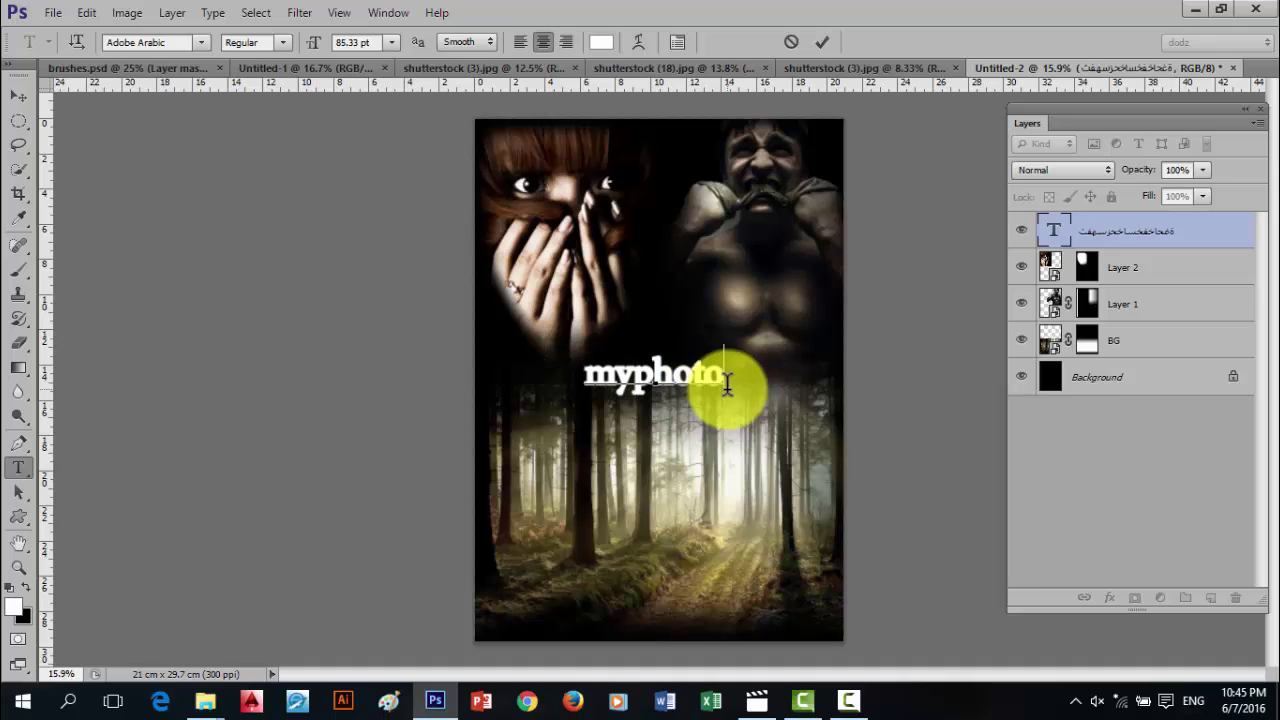
{"action": "type", "text": "shop"}
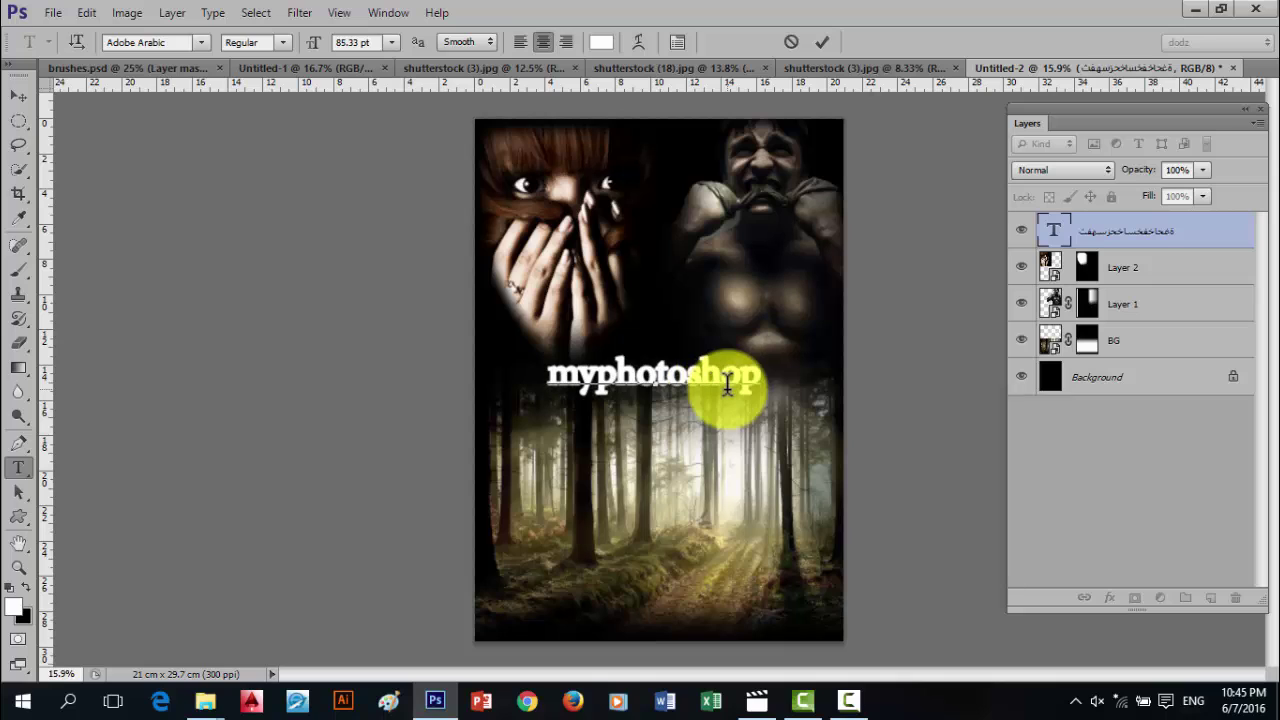
{"action": "type", "text": ".site"}
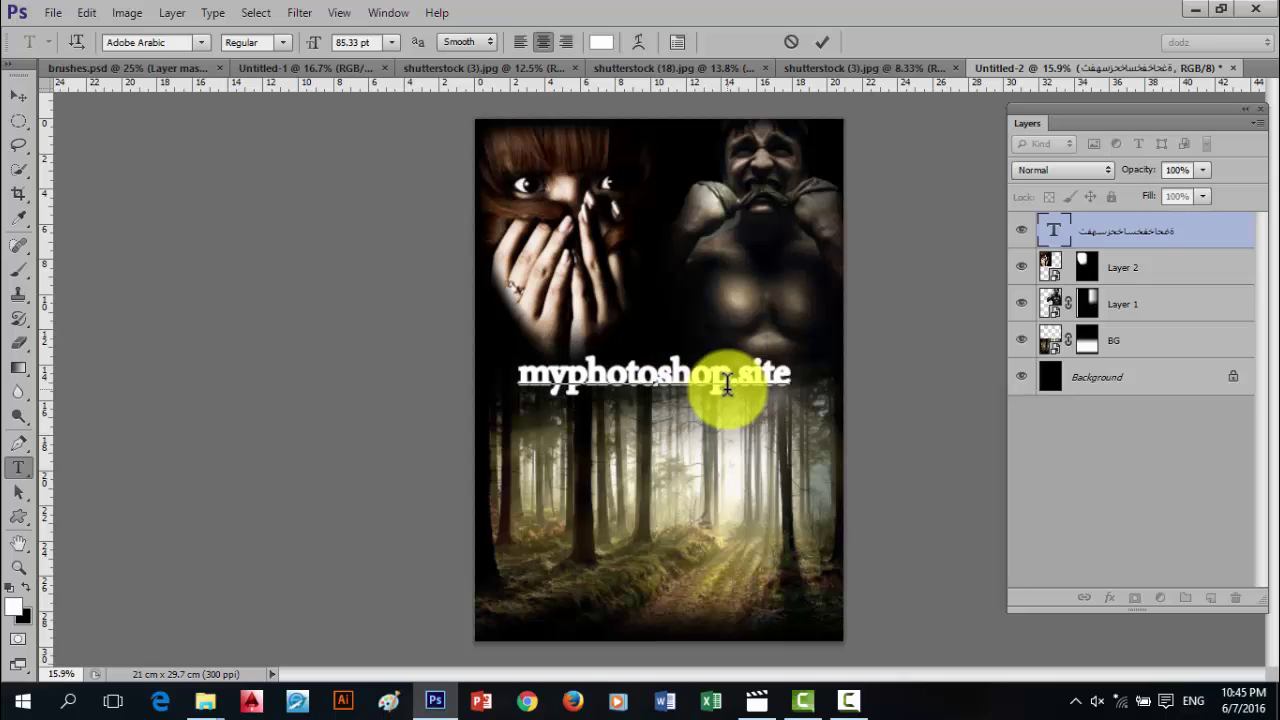
- Change the font of the whole "myphotoshop.site" title to Vivaldi
{"action": "key", "text": "ctrl+a"}
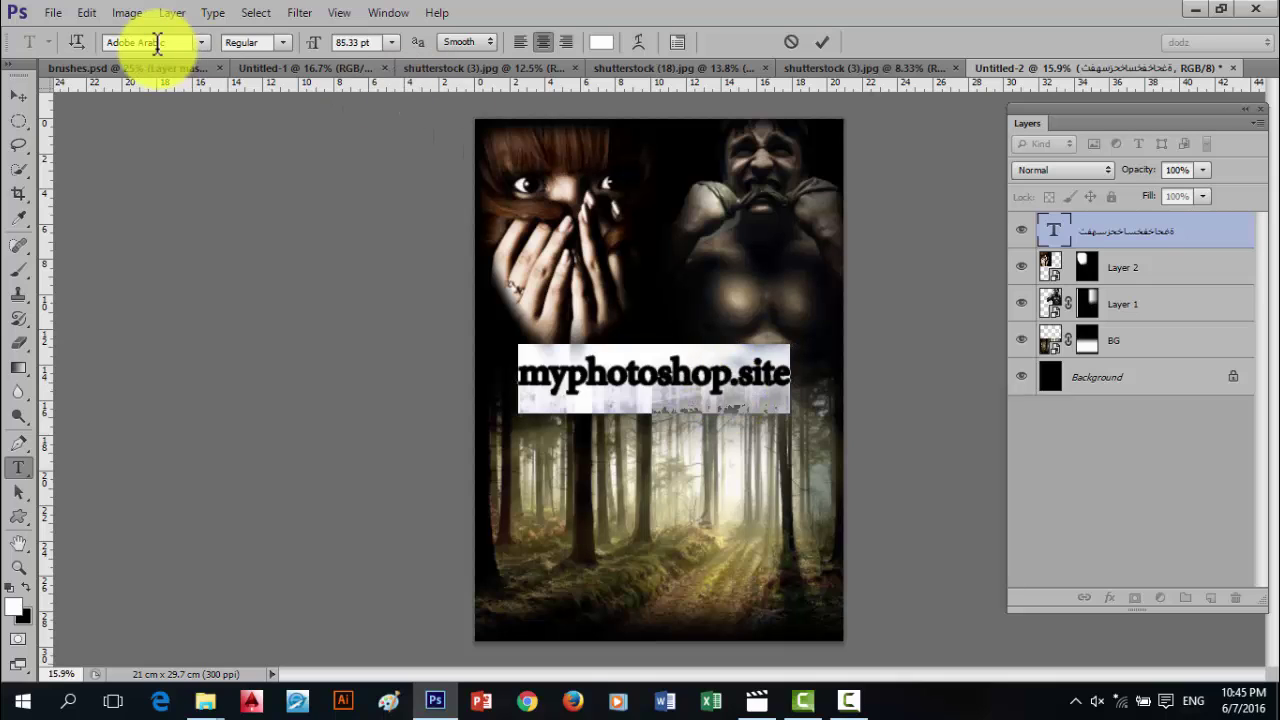
{"action": "left_click", "coordinate": [198, 43]}
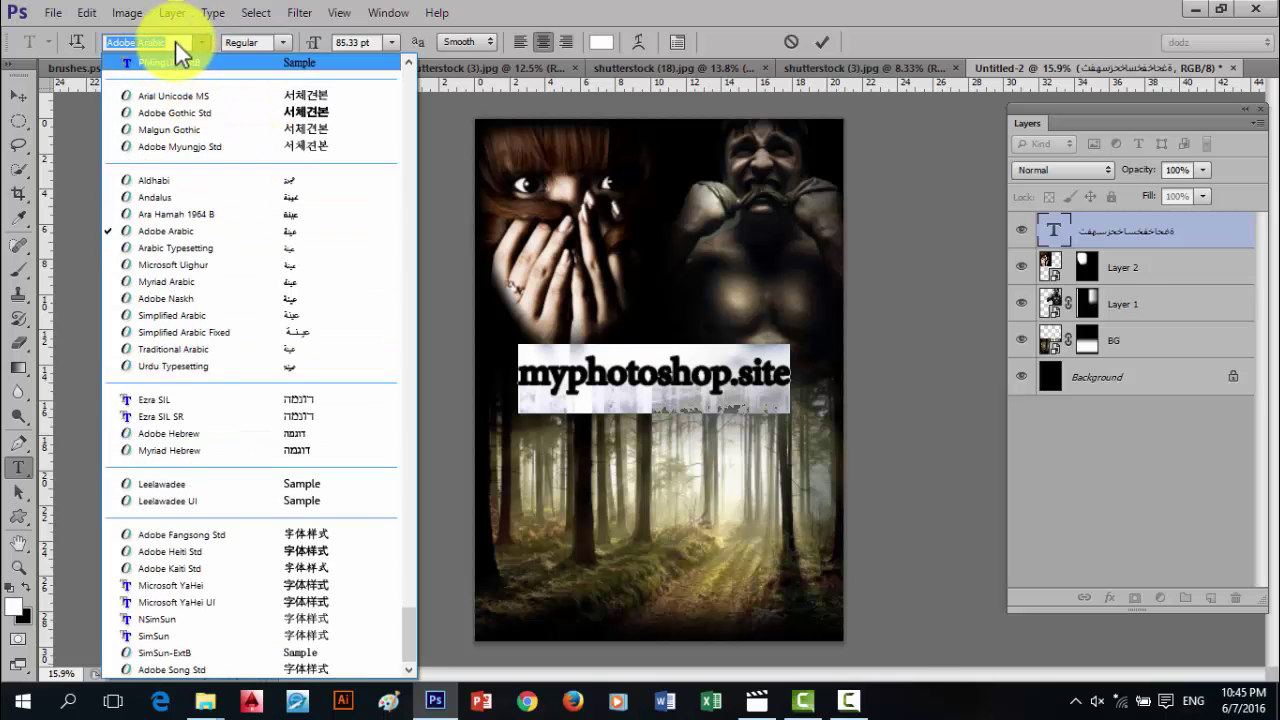
{"action": "type", "text": "V"}
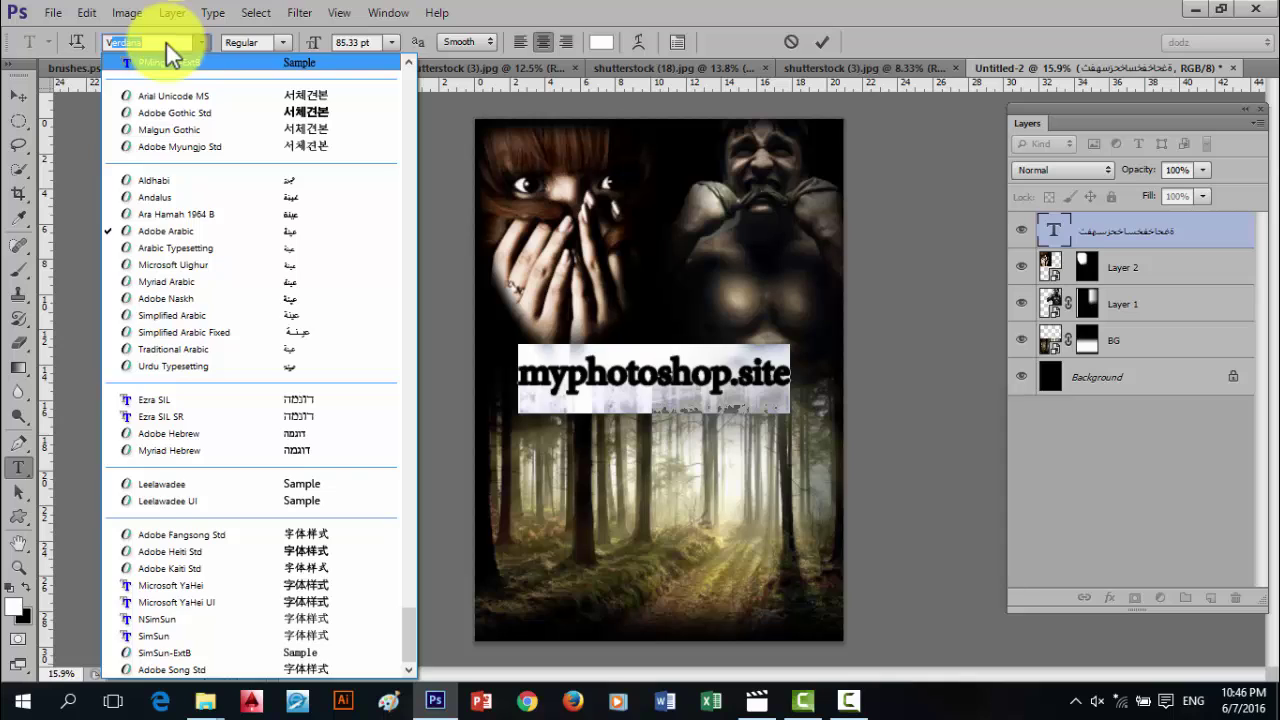
{"action": "type", "text": "ivaldi"}
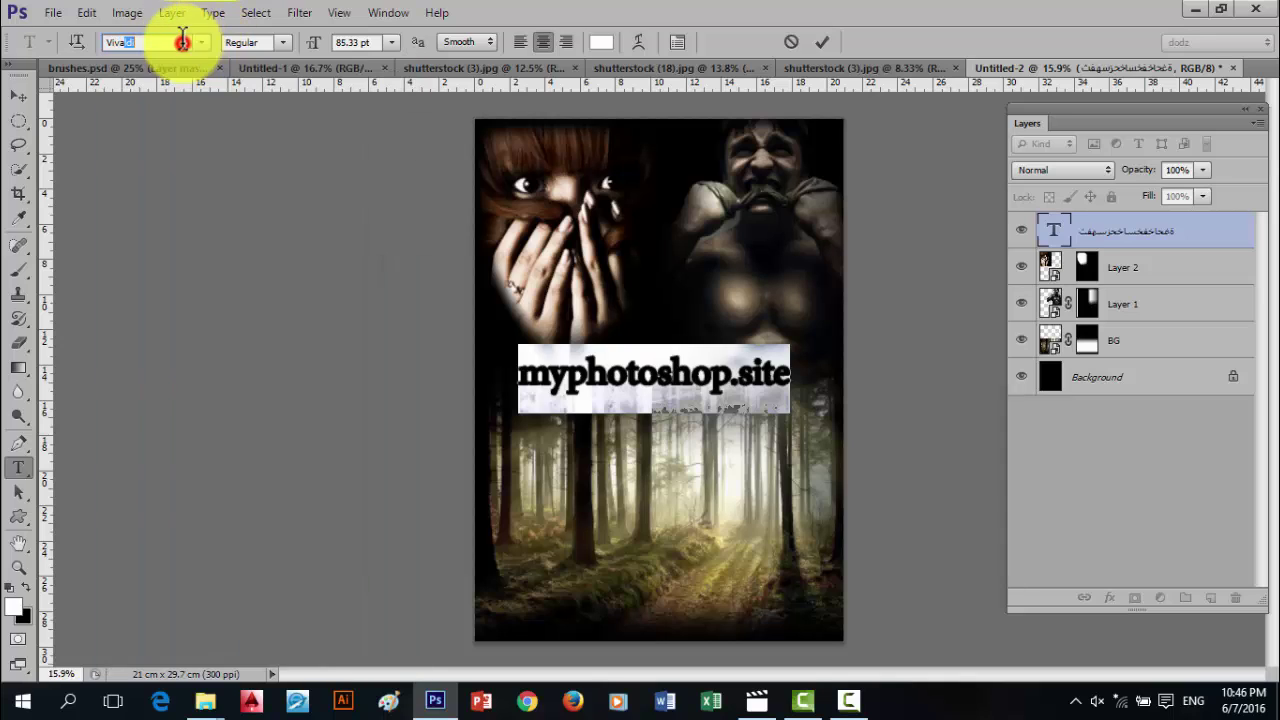
{"action": "left_click", "coordinate": [201, 40]}
{"action": "left_click", "coordinate": [823, 43]}
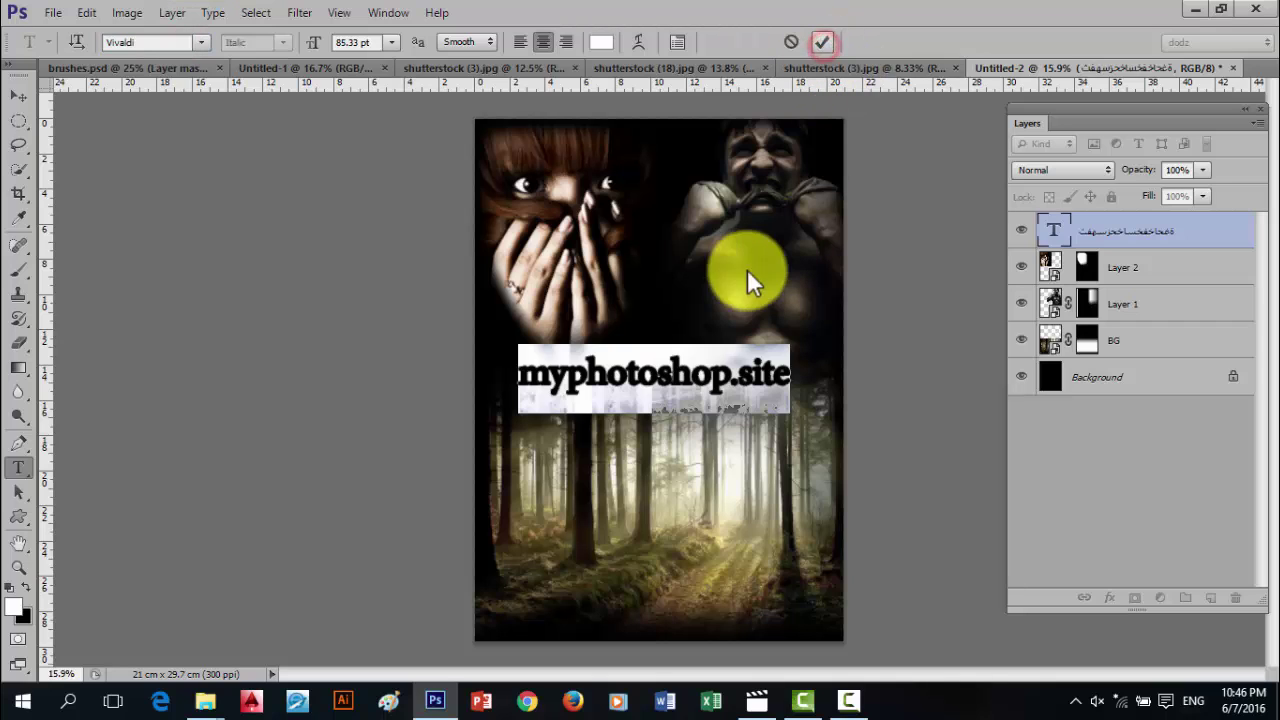
- Enlarge the "myphotoshop.site" title to 105.33 pt
{"action": "left_click", "coordinate": [666, 364]}
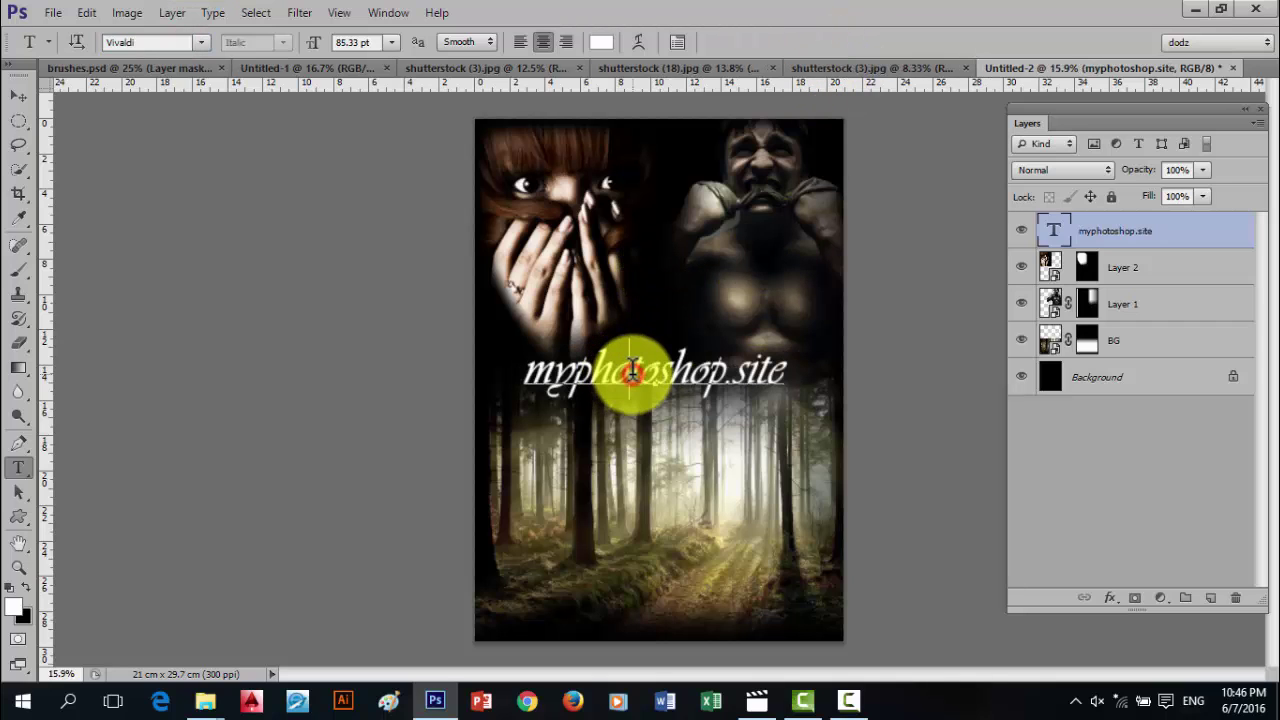
{"action": "double_click", "coordinate": [632, 370]}
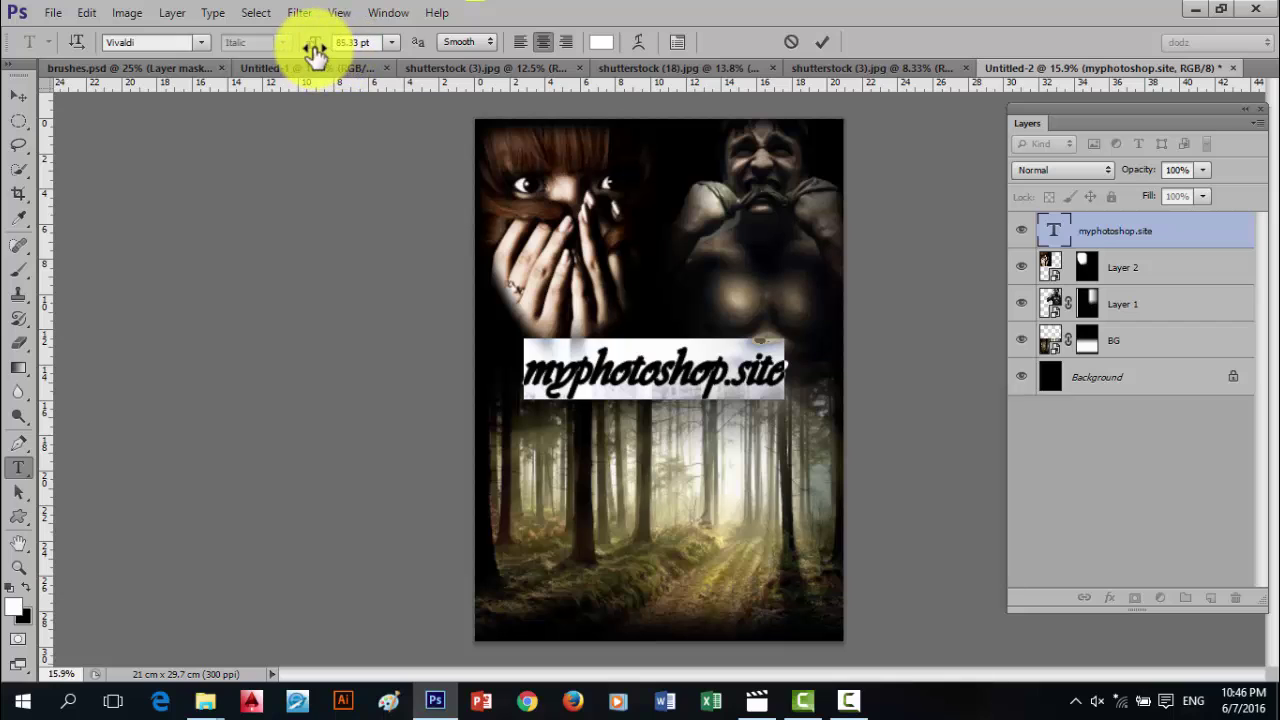
{"action": "left_click_drag", "start_coordinate": [314, 52], "coordinate": [334, 43]}
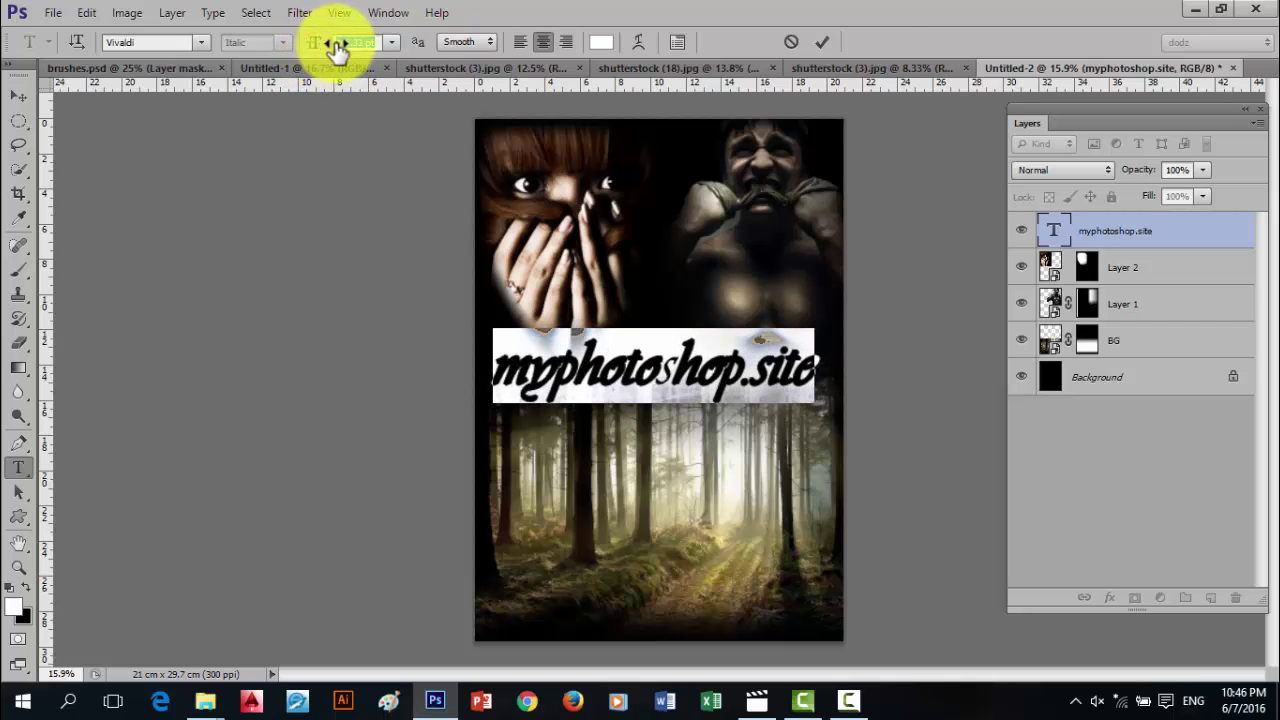
{"action": "left_click", "coordinate": [818, 42]}
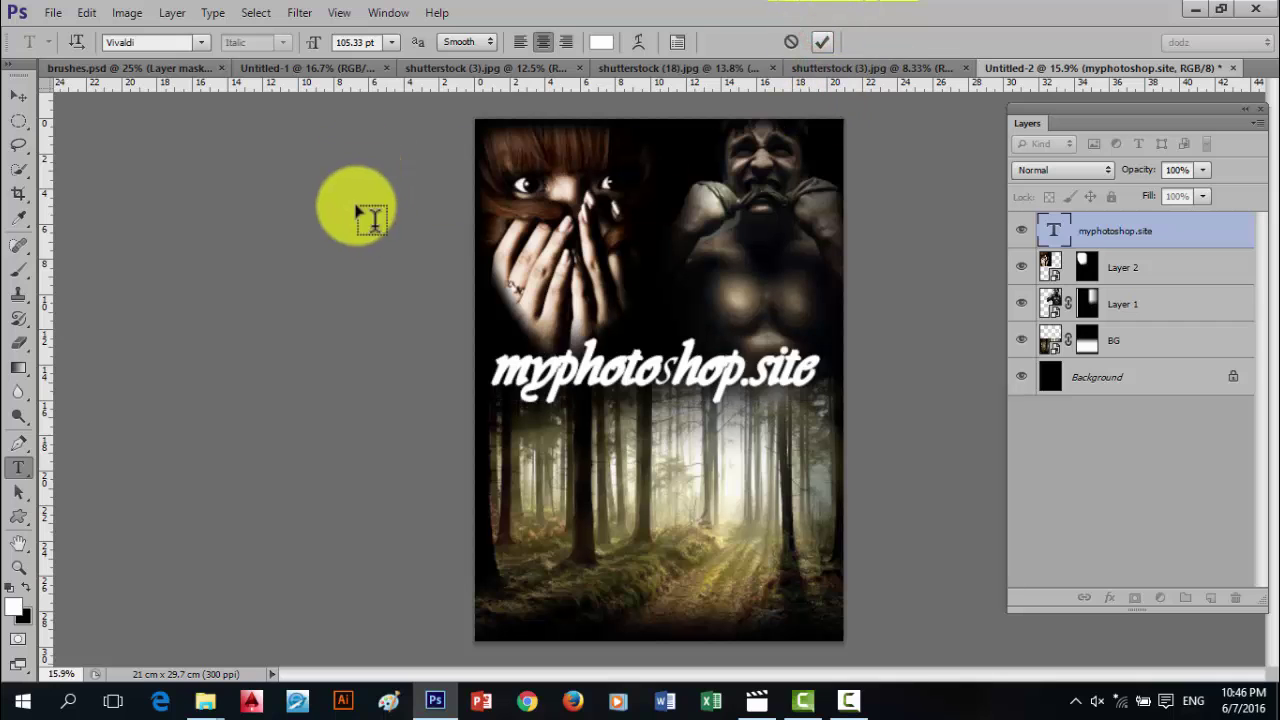
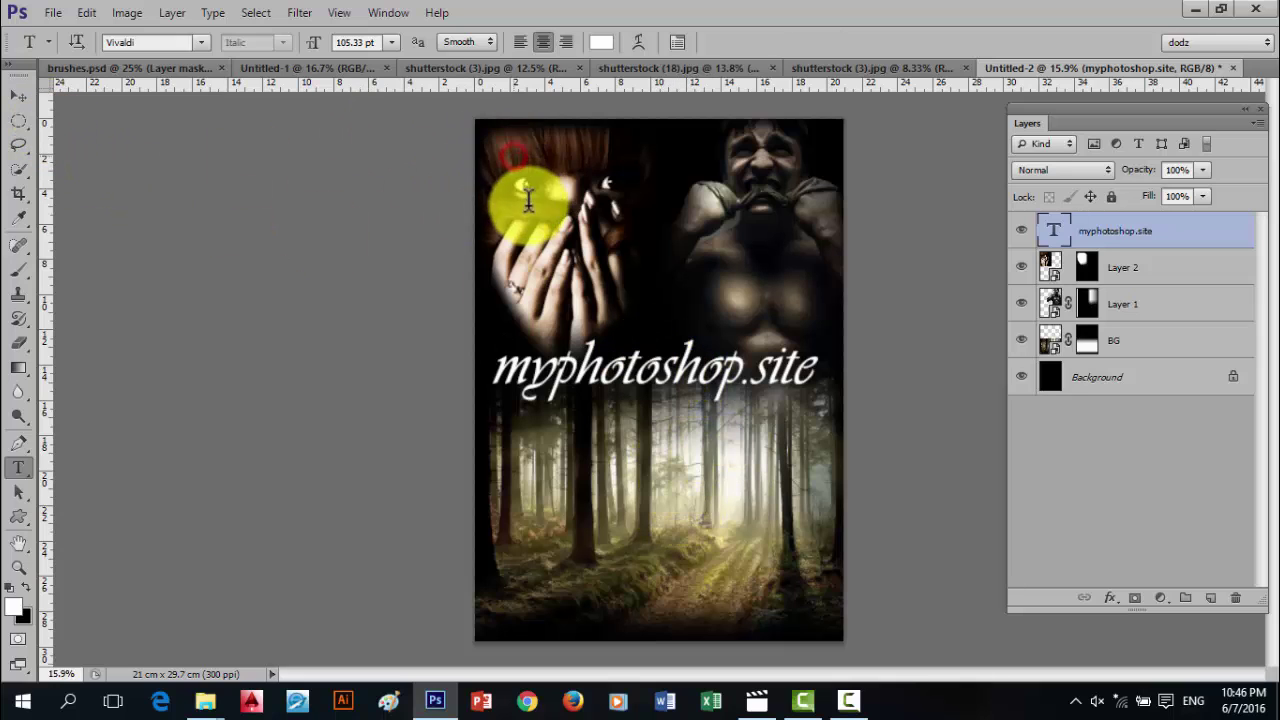
- Add the text line "Dodz 2000" over the woman's hair near the poster's upper-left corner, using the AR ESSENCE font
{"action": "left_click", "coordinate": [514, 152]}
{"action": "left_click", "coordinate": [200, 43]}
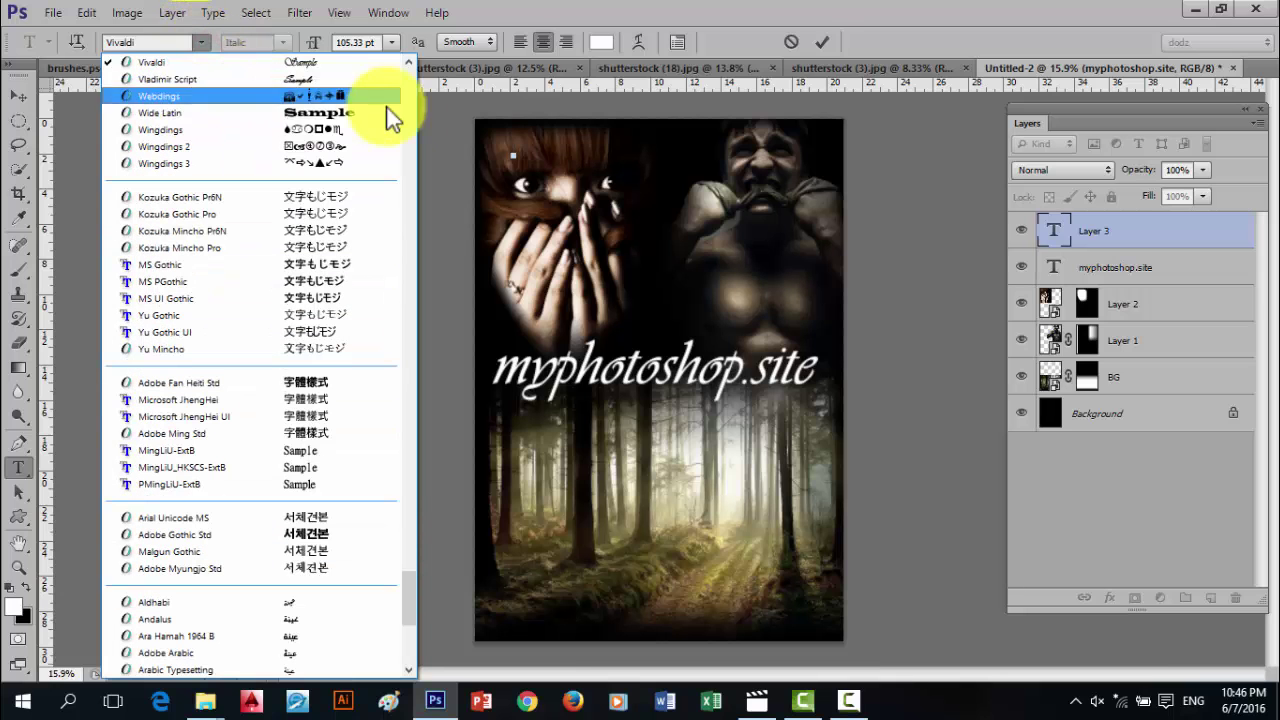
{"action": "left_click_drag", "start_coordinate": [403, 590], "coordinate": [386, 96]}
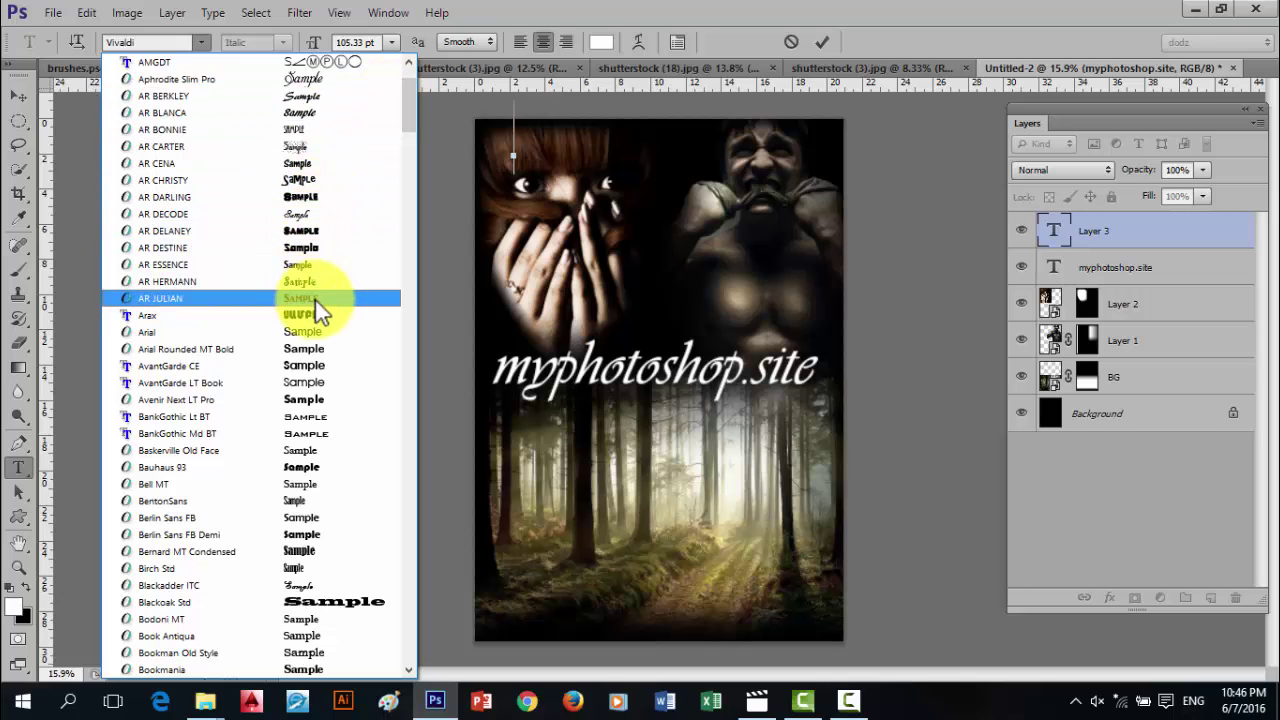
{"action": "left_click", "coordinate": [300, 264]}
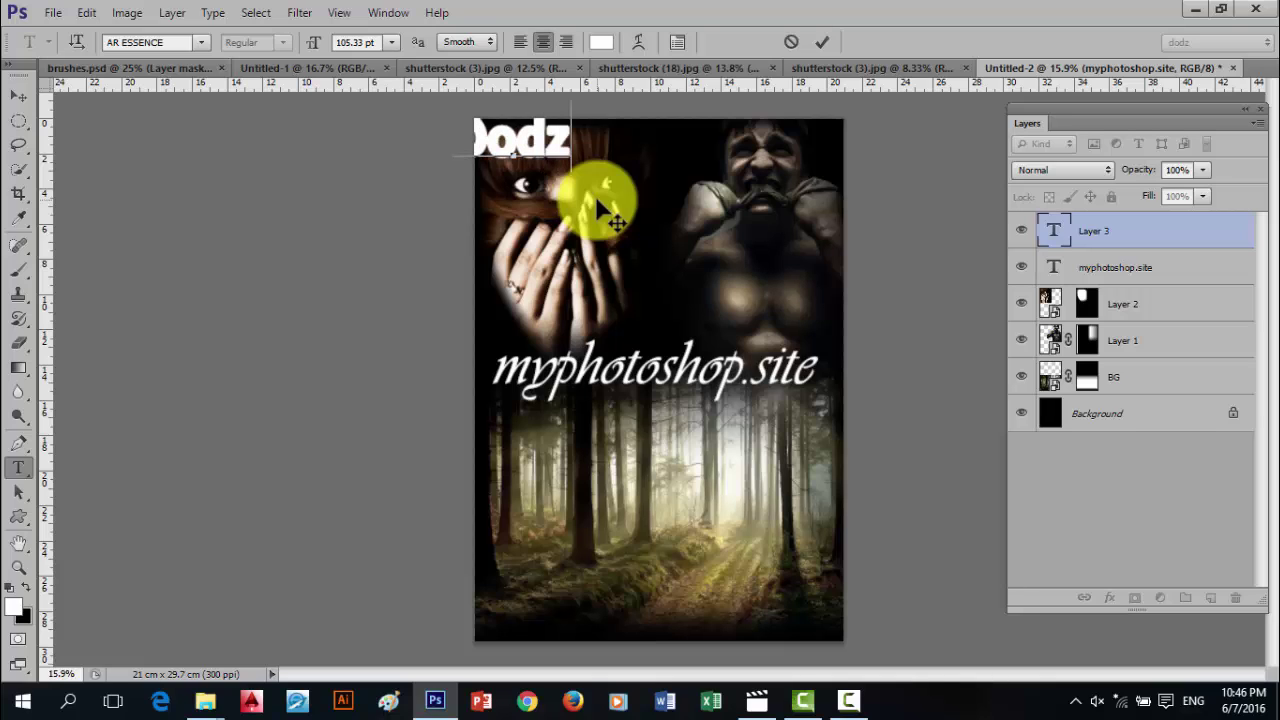
{"action": "type", "text": "2000"}
- Change the whole "Dodz 2000" text to the Arial font and reduce its size to 51.33 pt
{"action": "key", "text": "ctrl+a"}
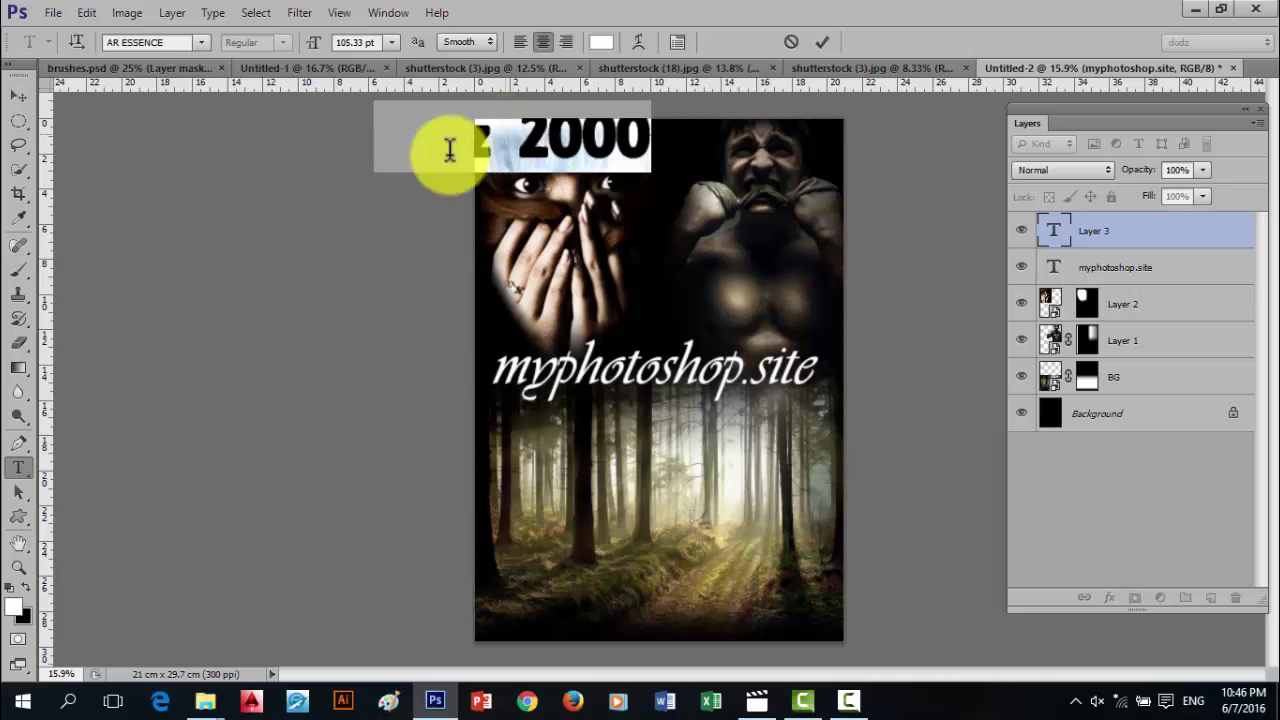
{"action": "left_click", "coordinate": [201, 42]}
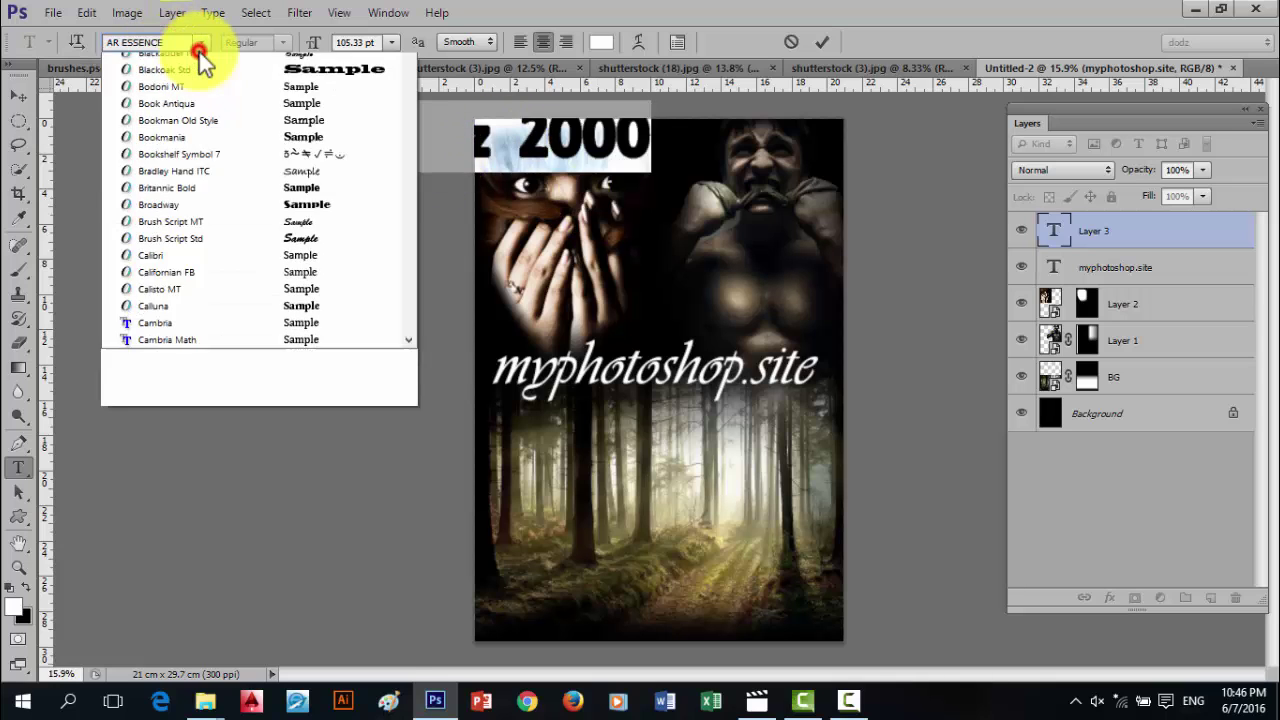
{"action": "left_click", "coordinate": [167, 133]}
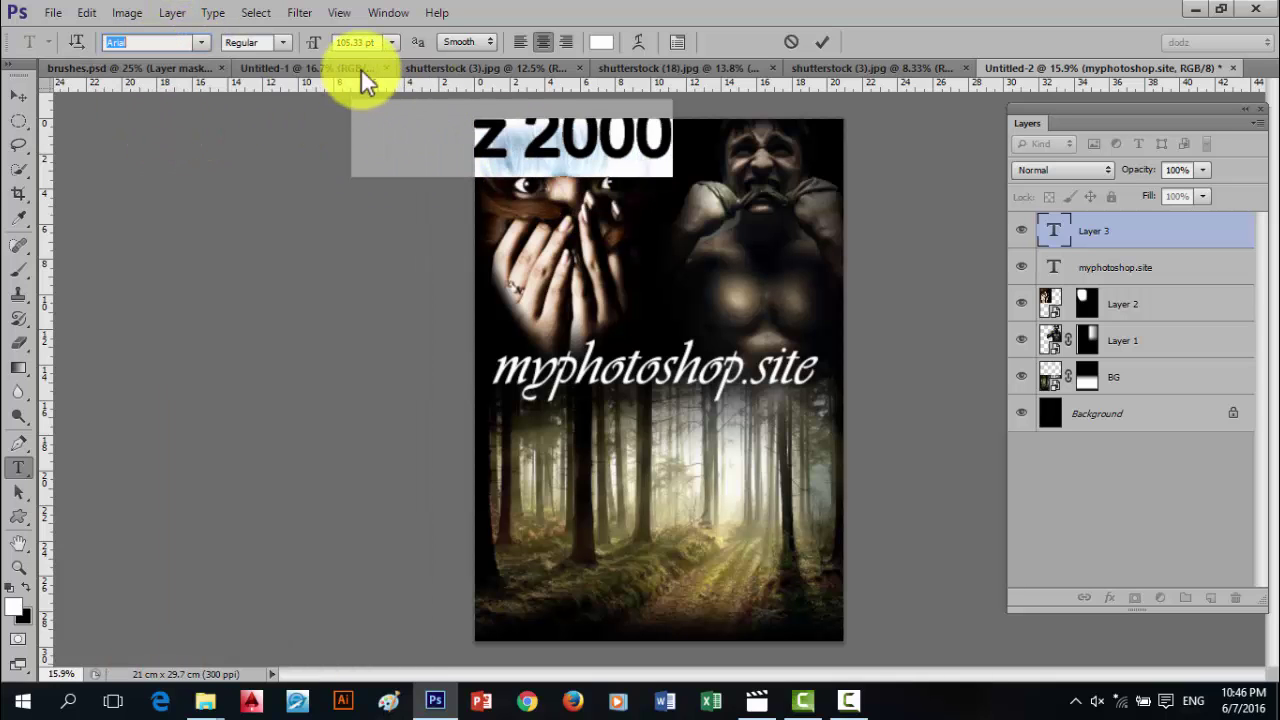
{"action": "left_click_drag", "start_coordinate": [316, 45], "coordinate": [265, 58]}
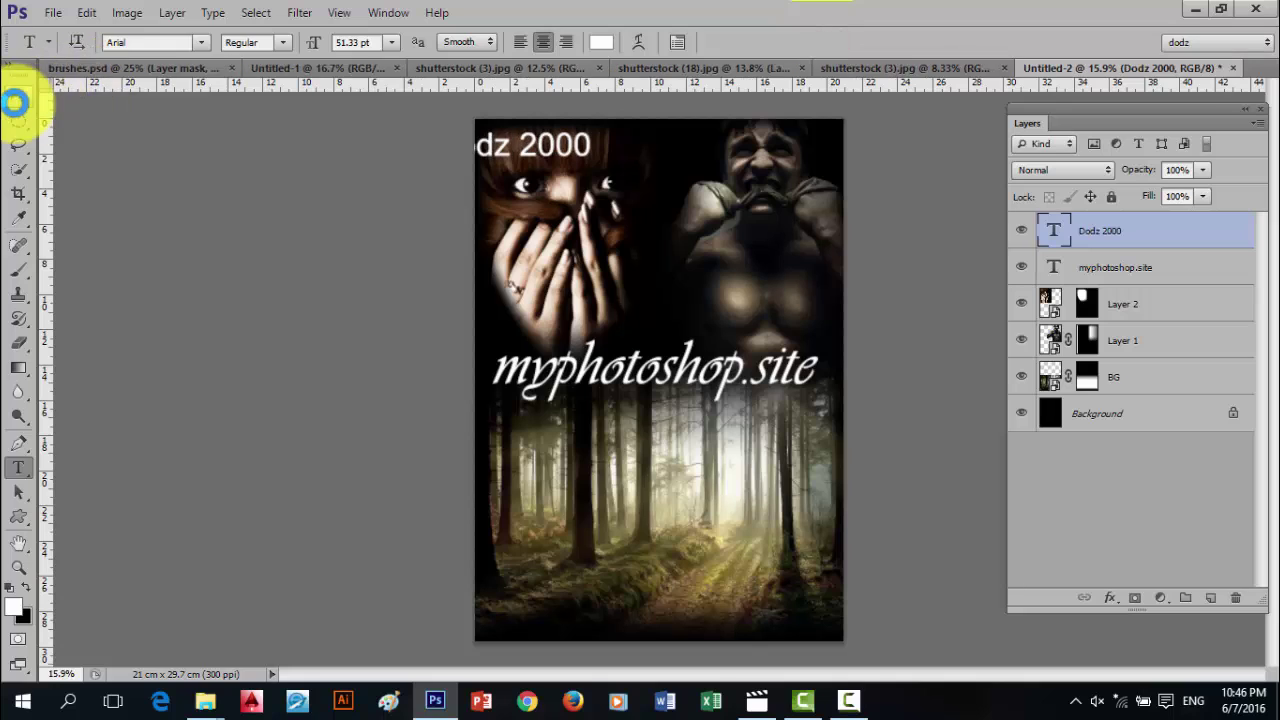
- Move the "Dodz 2000" text fully inside the poster above the woman's eyes and reduce its size to 33.33 pt
{"action": "left_click", "coordinate": [18, 97]}
{"action": "left_click_drag", "start_coordinate": [526, 148], "coordinate": [577, 144]}
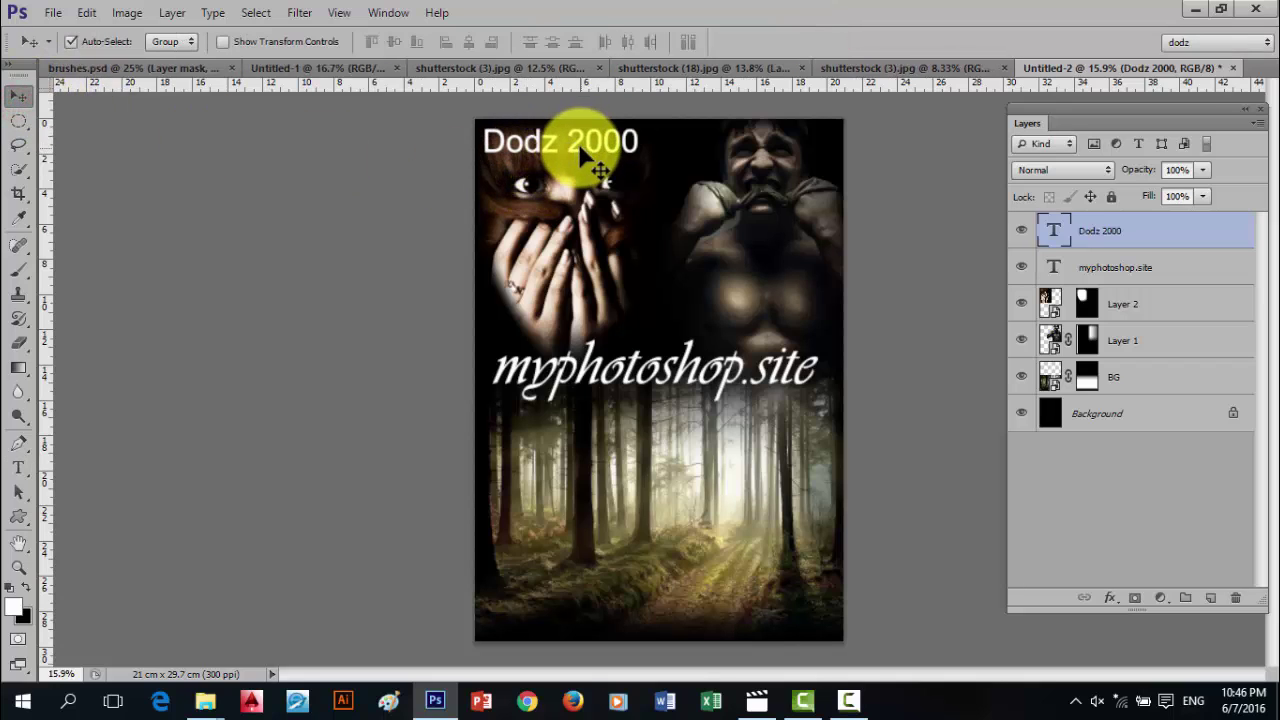
{"action": "key", "text": "t"}
{"action": "triple_click", "coordinate": [571, 134]}
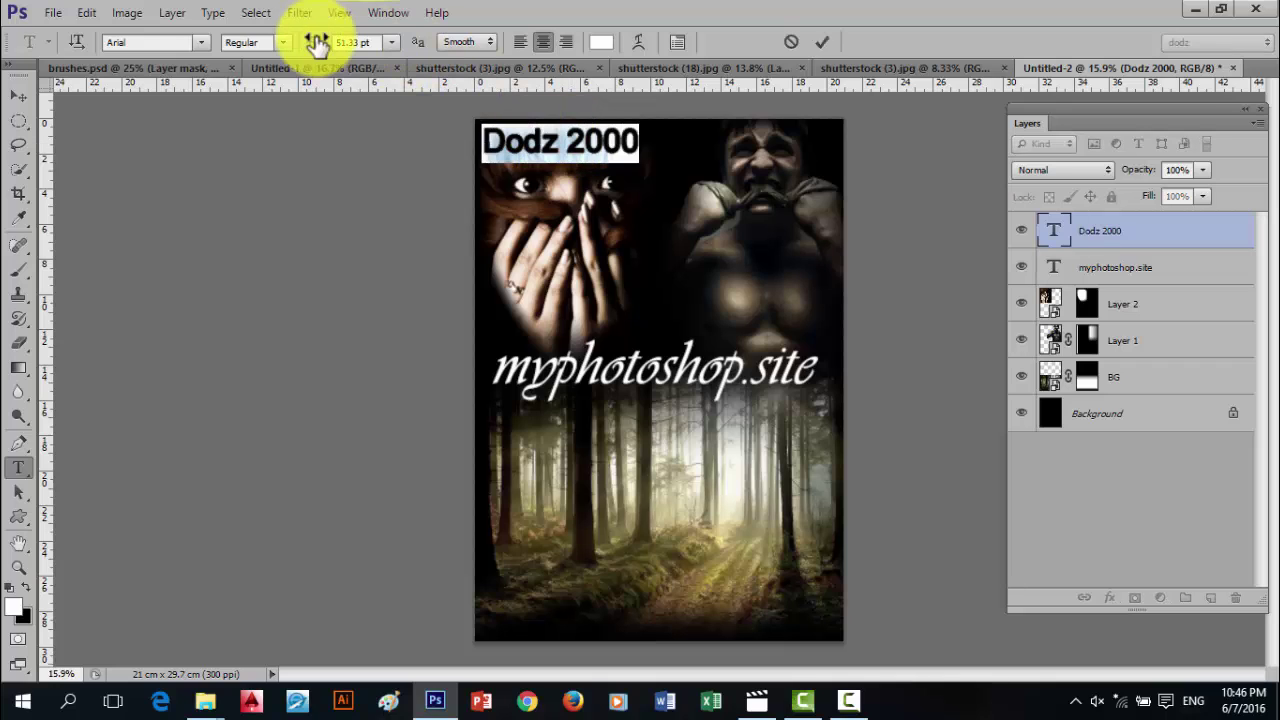
{"action": "left_click_drag", "start_coordinate": [316, 48], "coordinate": [308, 50]}
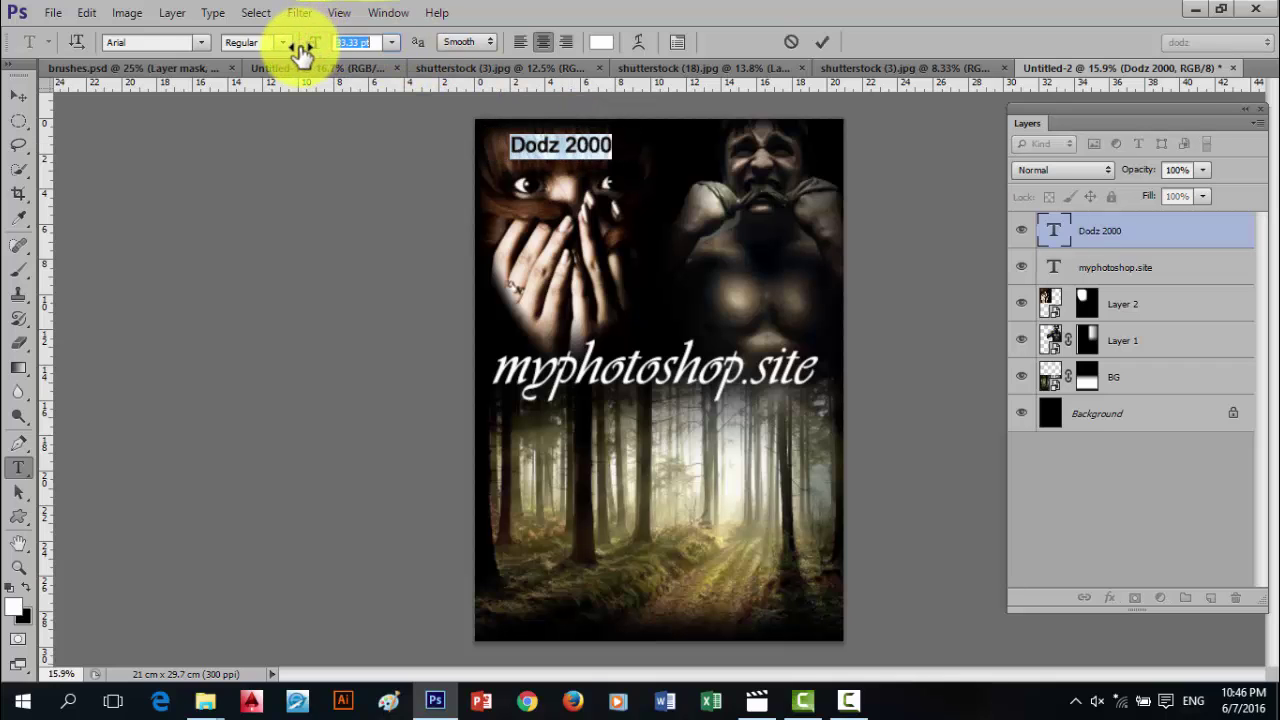
{"action": "left_click", "coordinate": [822, 42]}
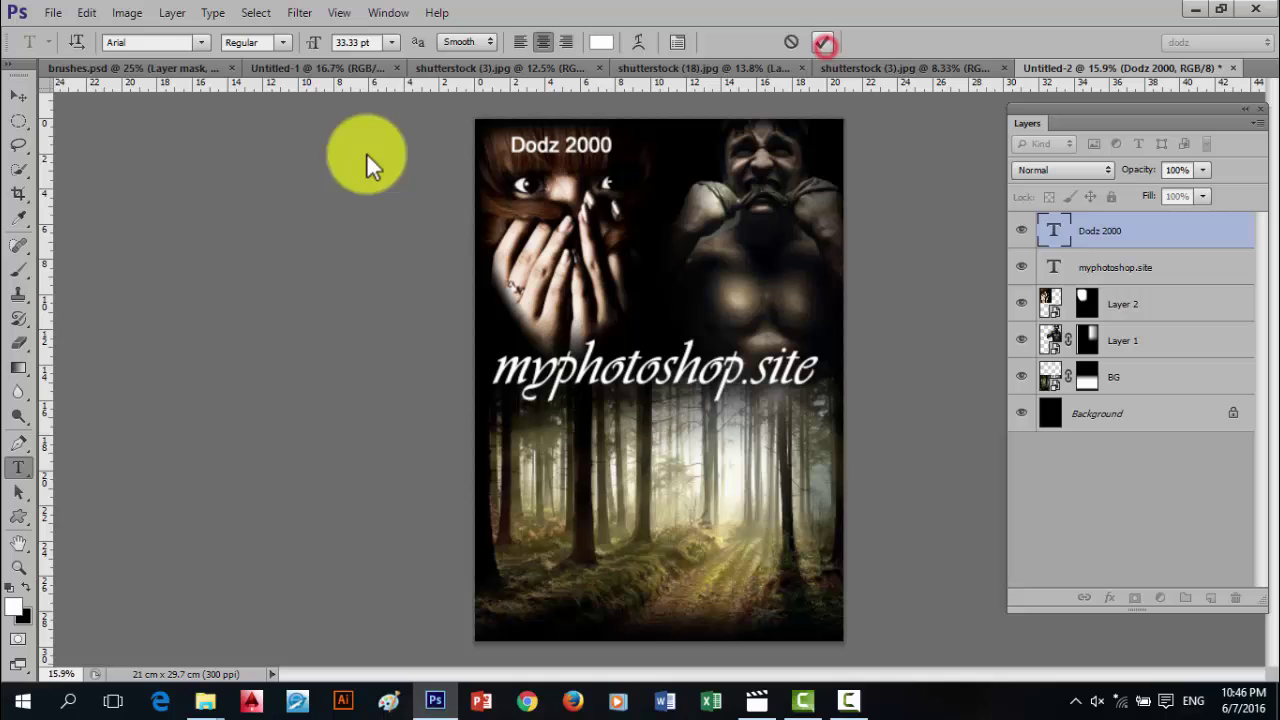
- Duplicate the "Dodz 2000" text straight across to above the man's face and replace the copy's wording with "Cravez11"
{"action": "left_click", "coordinate": [20, 95]}
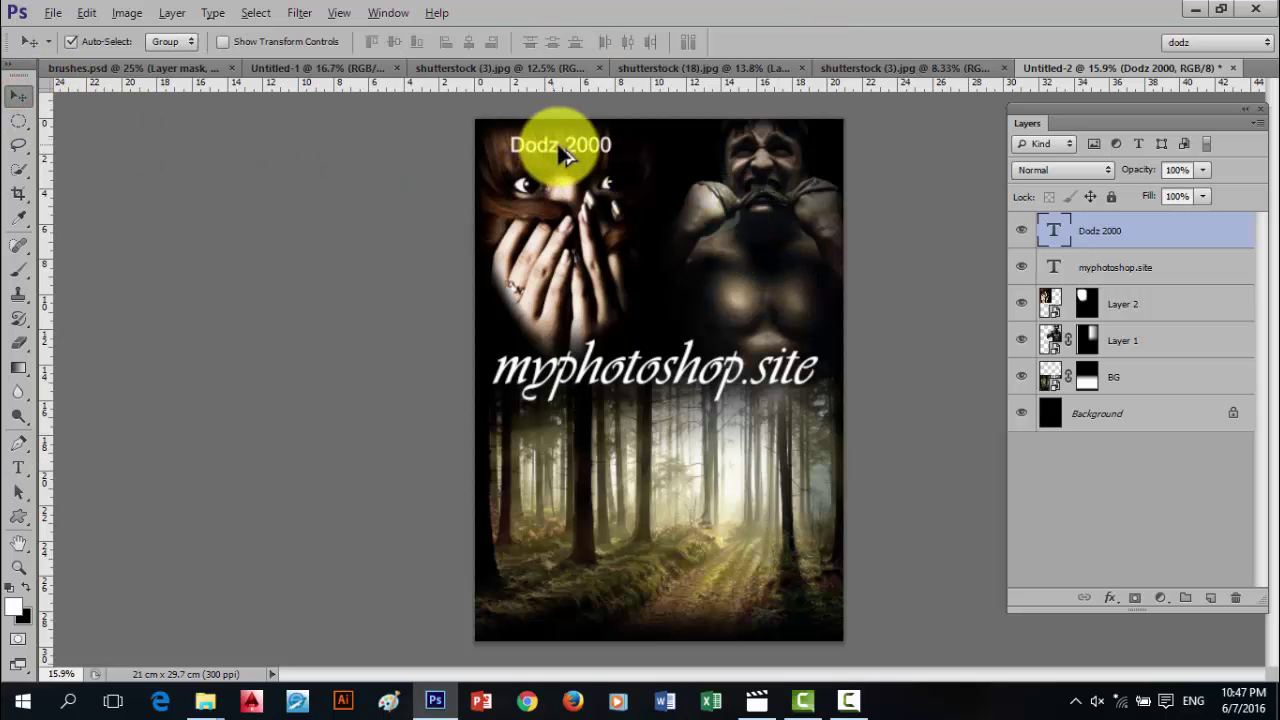
{"action": "left_click_drag", "start_coordinate": [553, 148], "coordinate": [758, 148]}
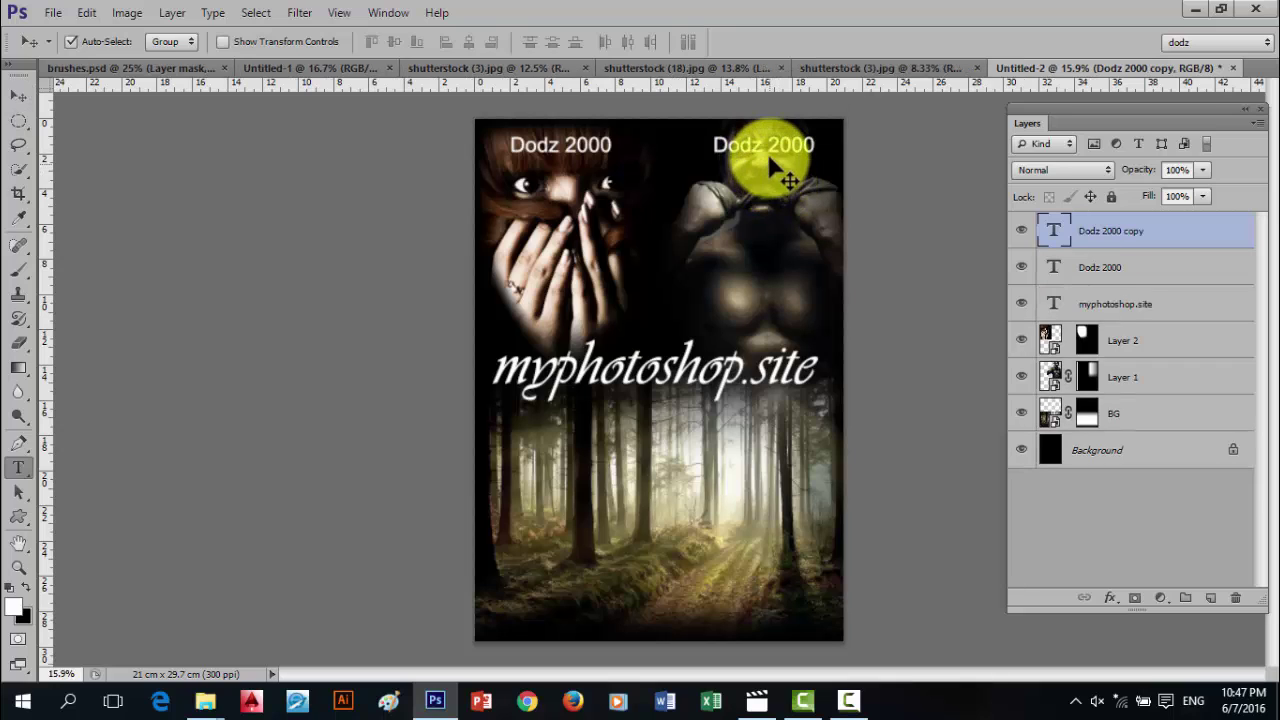
{"action": "key", "text": "t"}
{"action": "triple_click", "coordinate": [771, 148]}
{"action": "left_click", "coordinate": [771, 145]}
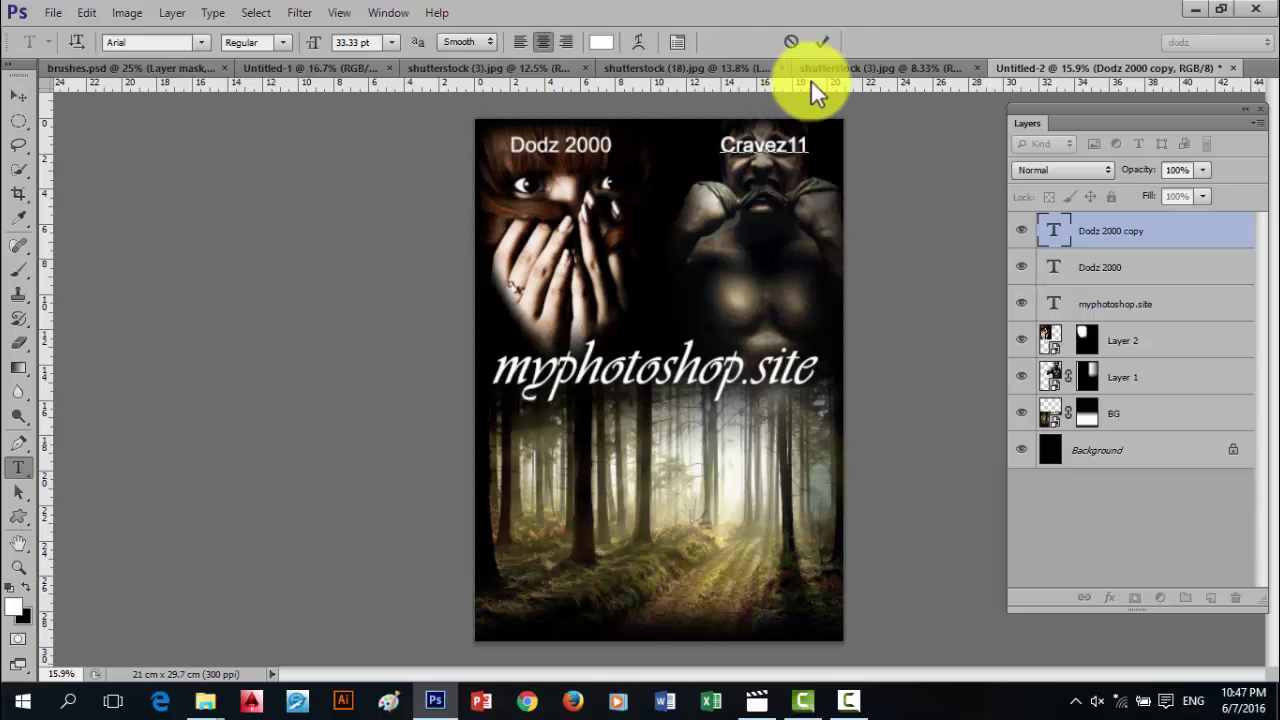
{"action": "left_click", "coordinate": [818, 36]}
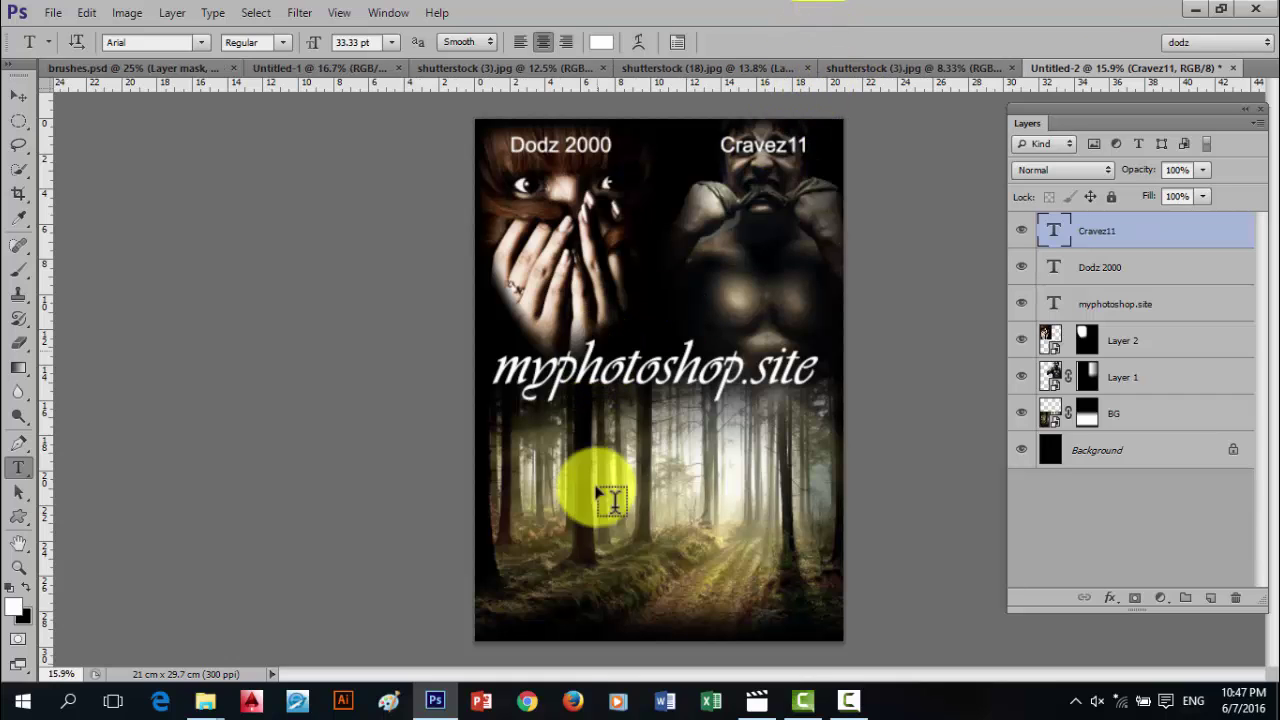
- Draw a closed stepped path with the Pen tool along the poster's lower edge, narrower at its top and wider at its base
{"action": "left_click", "coordinate": [18, 446]}
{"action": "left_click", "coordinate": [499, 627]}
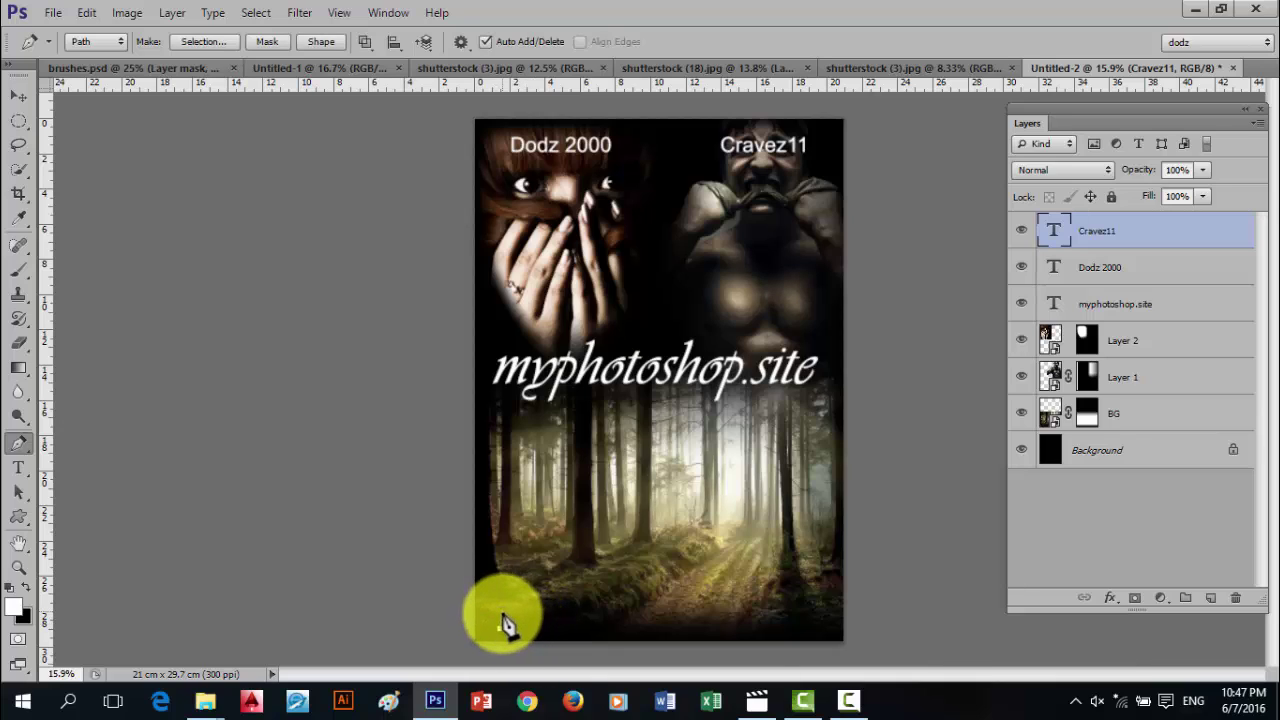
{"action": "left_click_drag", "start_coordinate": [521, 597], "coordinate": [563, 605]}
{"action": "left_click", "coordinate": [550, 597], "text": "shift"}
{"action": "left_click", "coordinate": [550, 581], "text": "shift"}
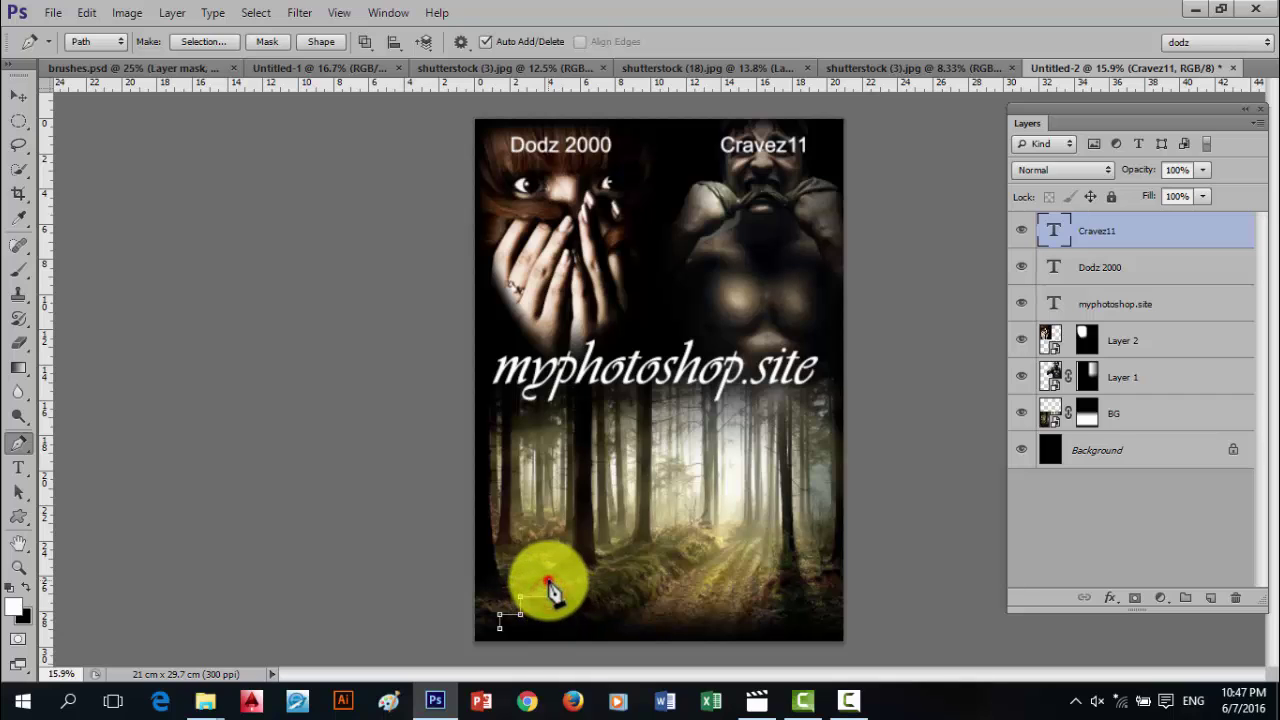
{"action": "left_click", "coordinate": [773, 581], "text": "shift"}
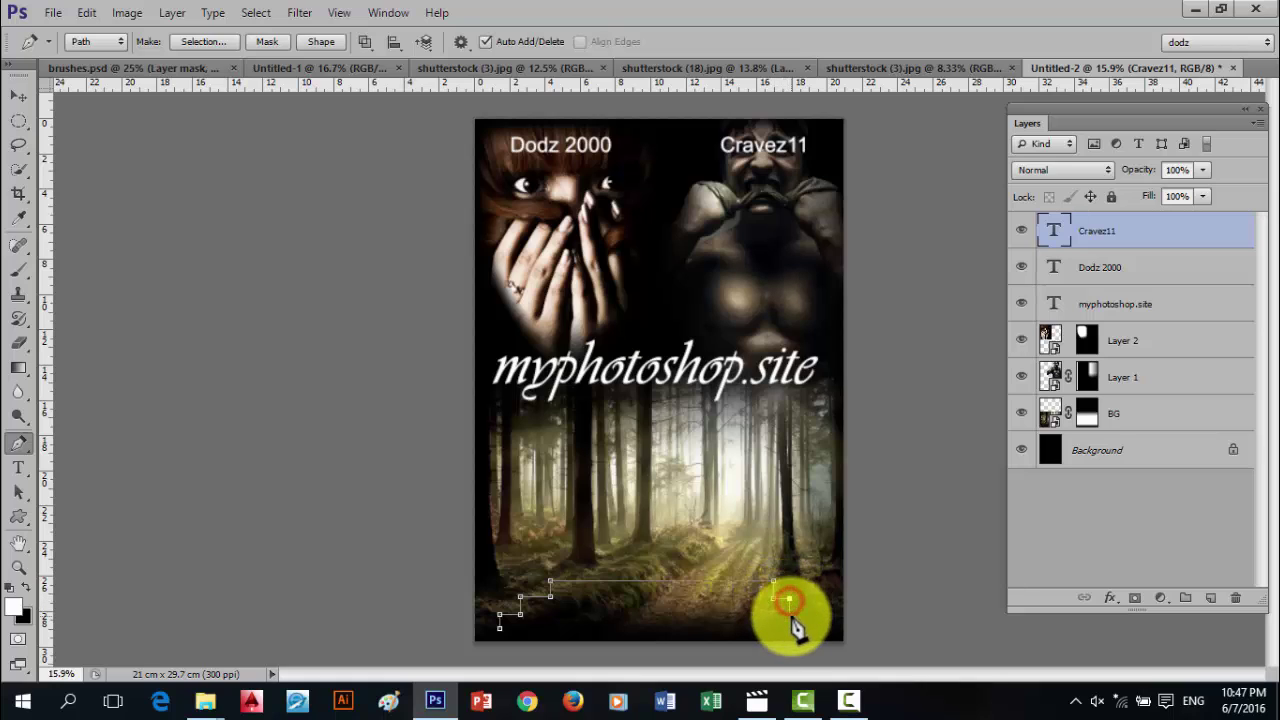
{"action": "left_click", "coordinate": [791, 617], "text": "shift"}
{"action": "left_click", "coordinate": [808, 627]}
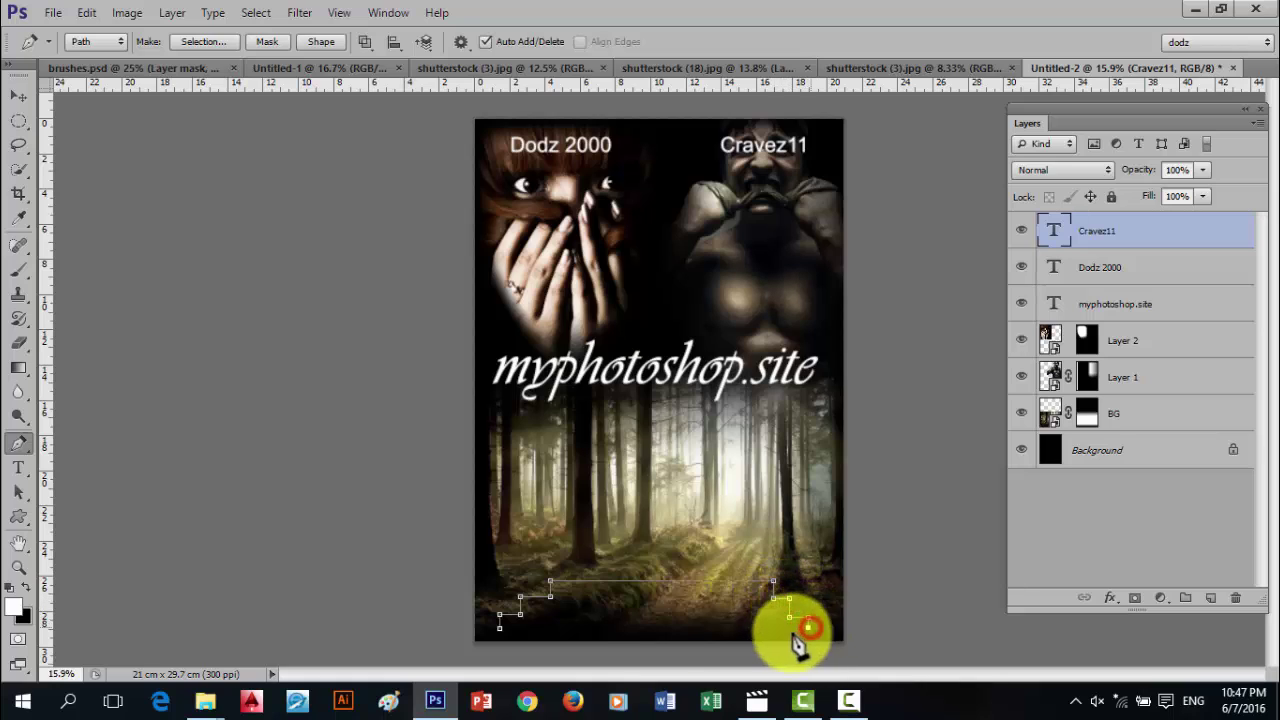
{"action": "left_click", "coordinate": [499, 627]}
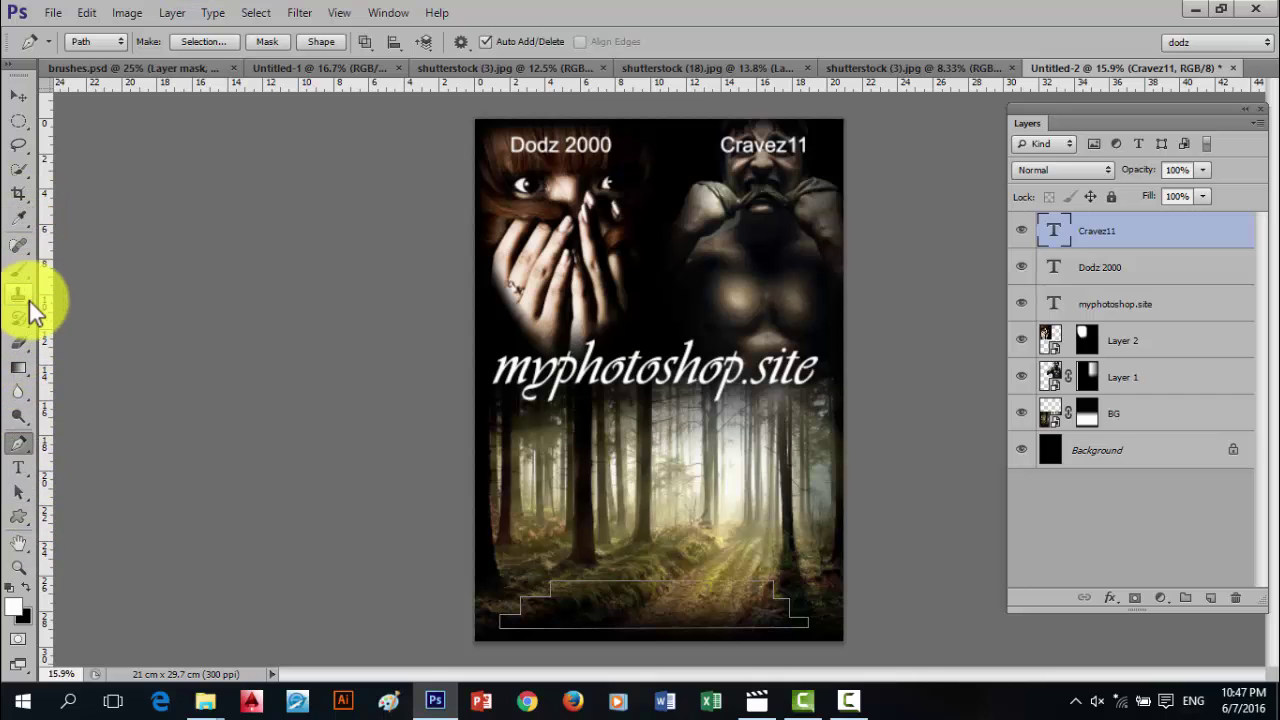
- Start a text area inside the stepped path and fill it with Lorem Ipsum placeholder text
{"action": "key", "text": "t"}
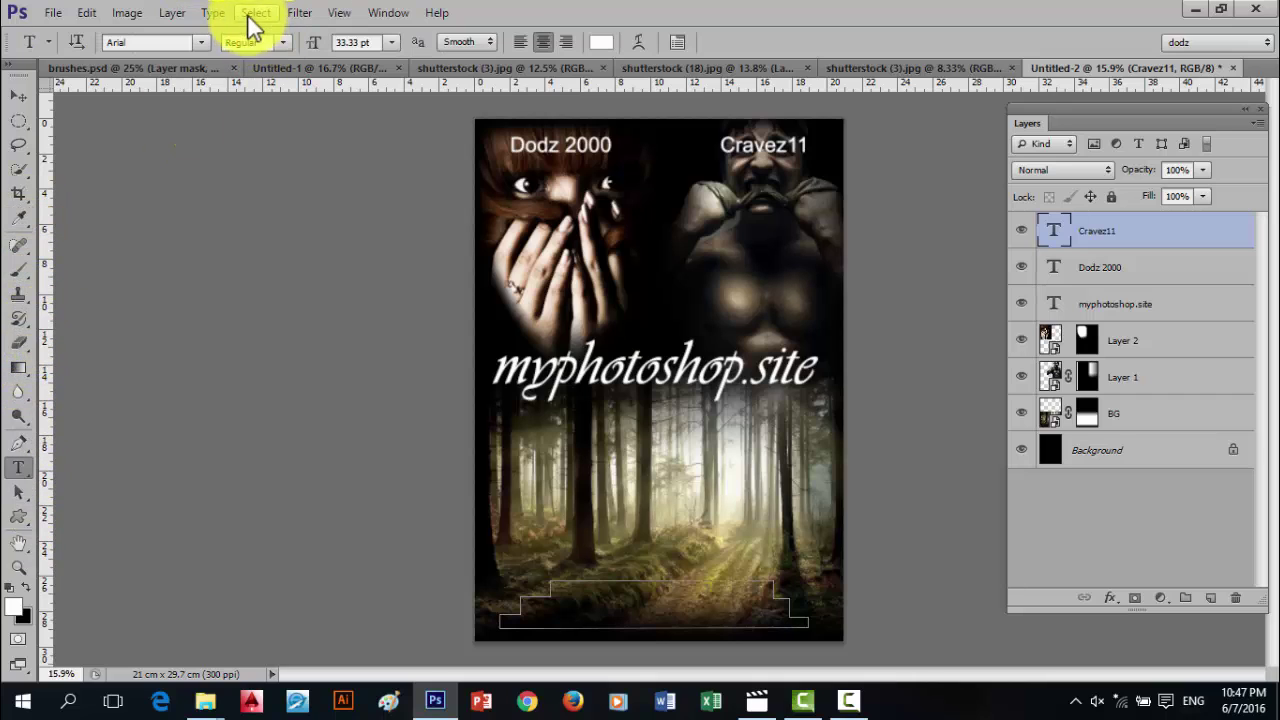
{"action": "left_click", "coordinate": [212, 13]}
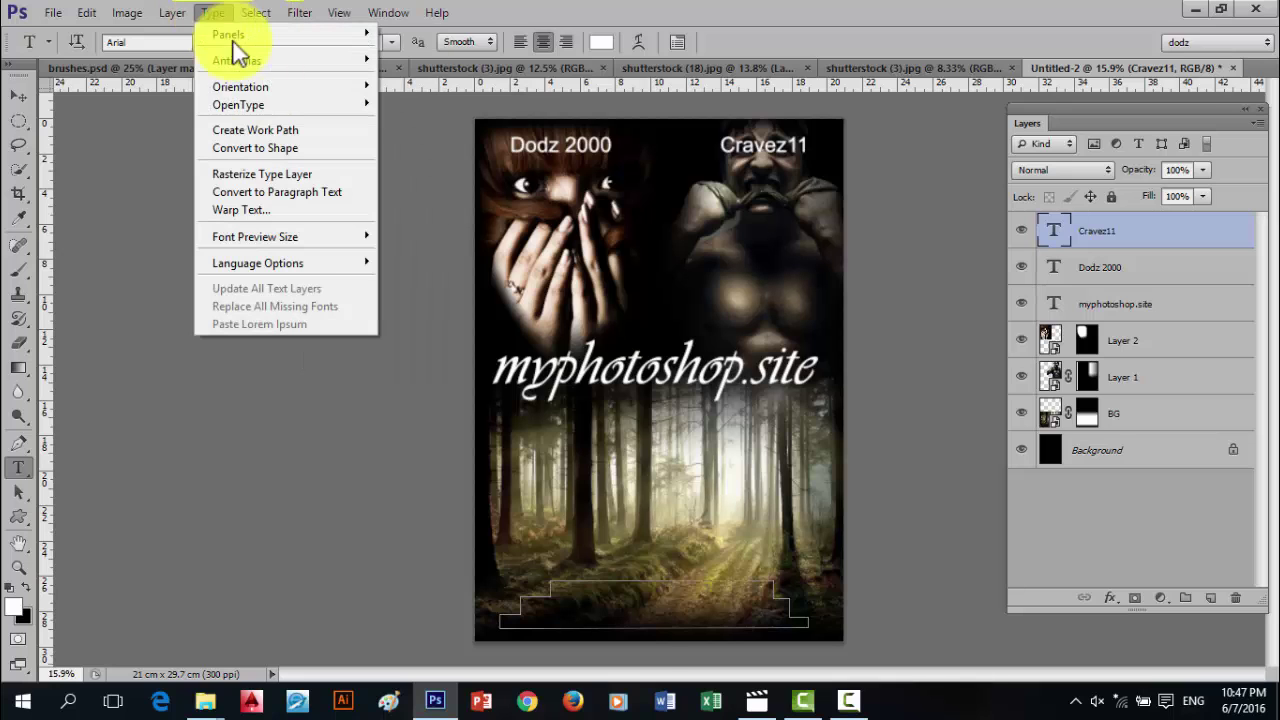
{"action": "left_click", "coordinate": [570, 595]}
{"action": "left_click", "coordinate": [570, 591]}
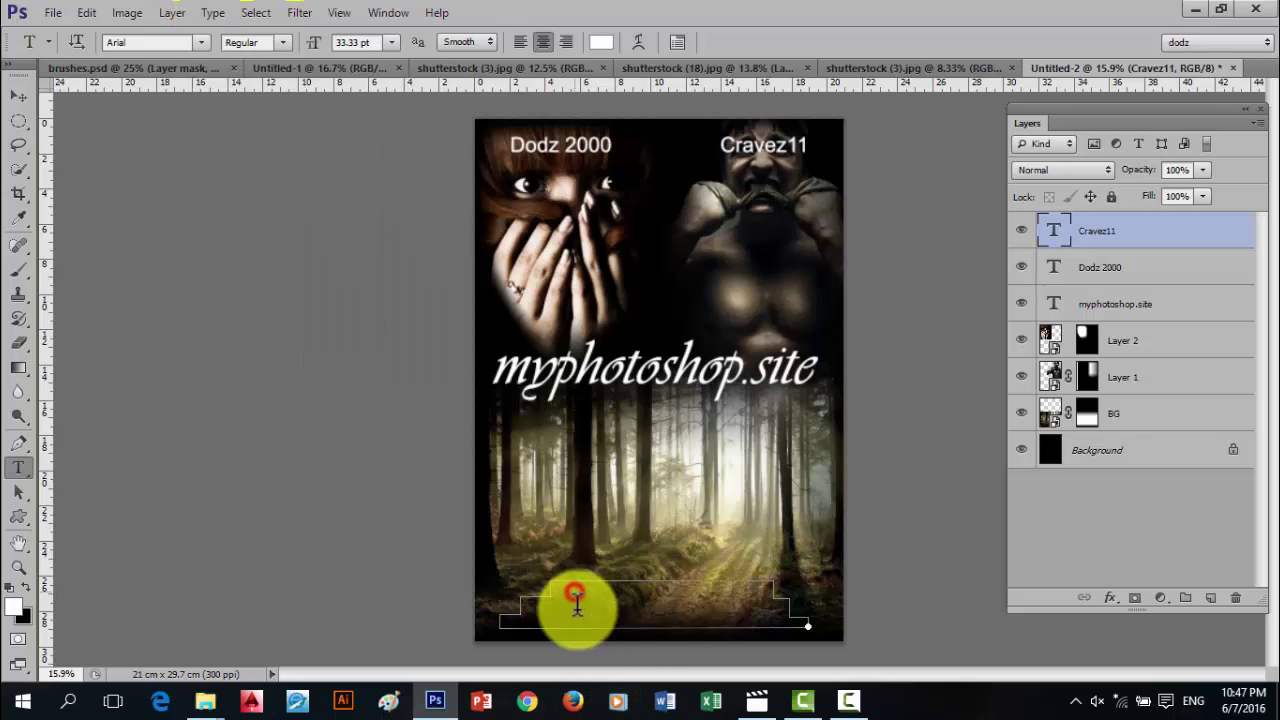
{"action": "left_click", "coordinate": [214, 12]}
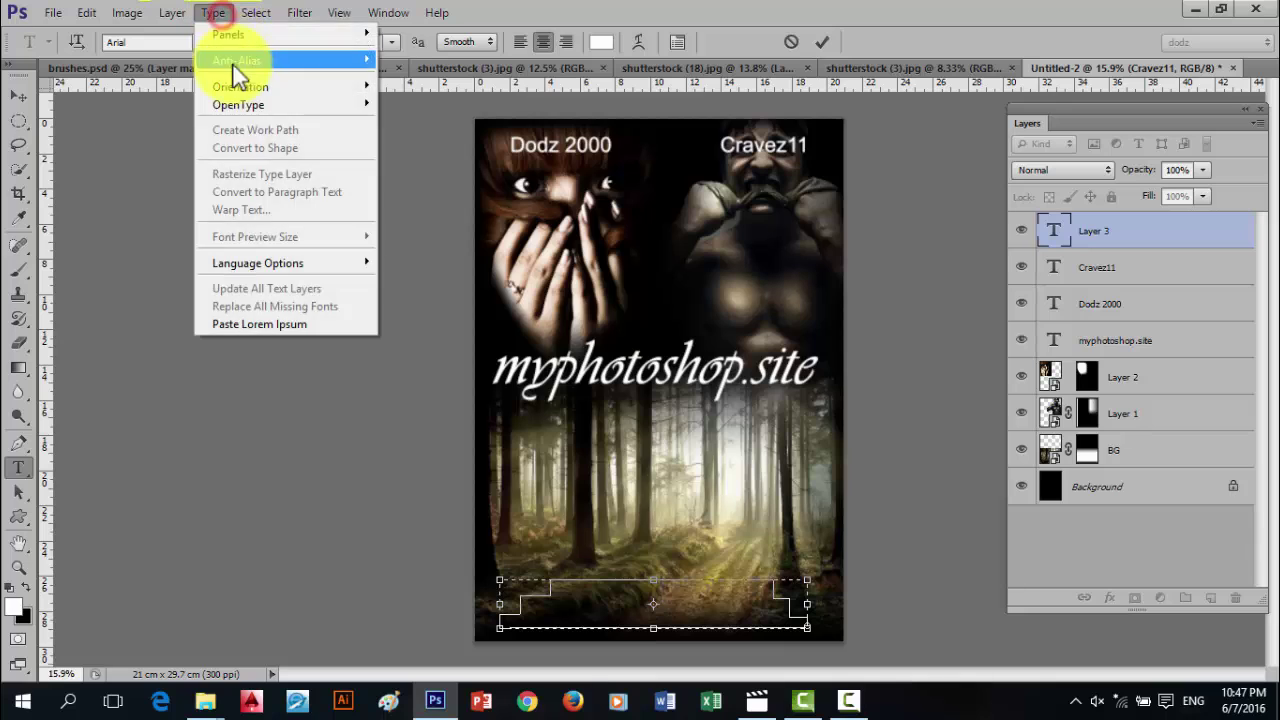
{"action": "left_click", "coordinate": [236, 324]}
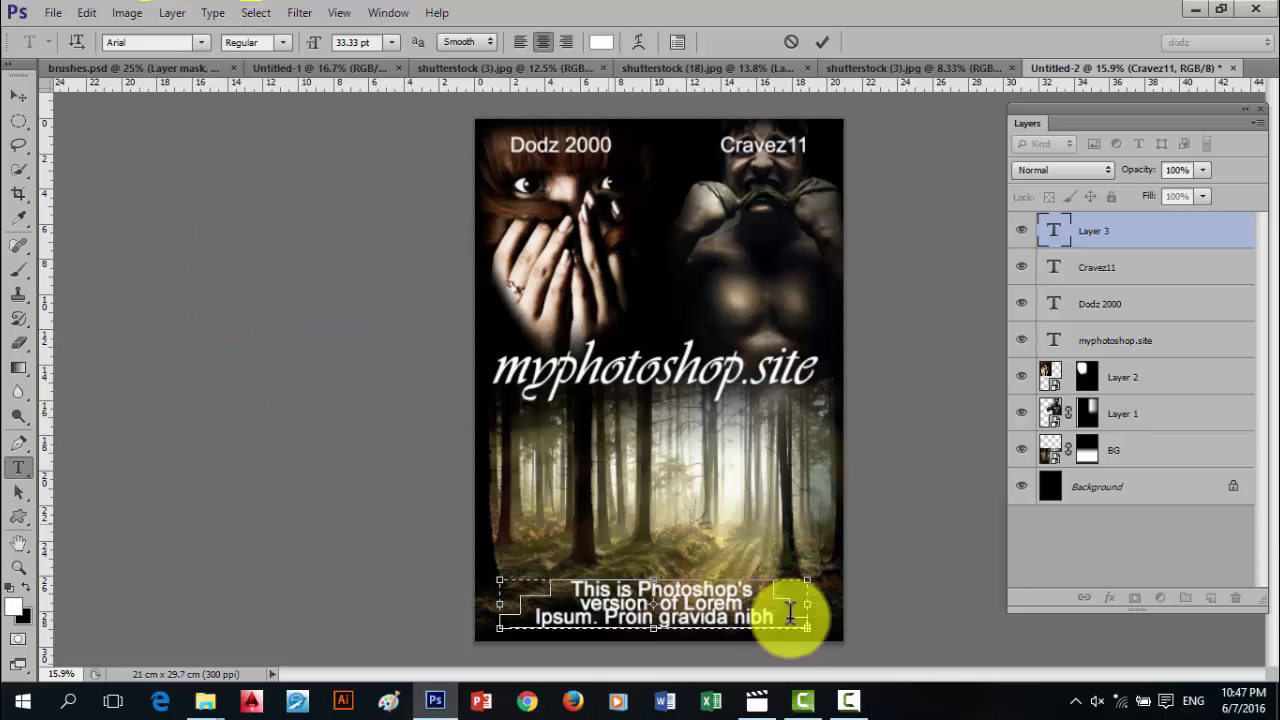
- Set all of the placeholder text to a size of 10.33 pt with 13.99 pt leading
{"action": "left_click", "coordinate": [748, 597]}
{"action": "key", "text": "ctrl+a"}
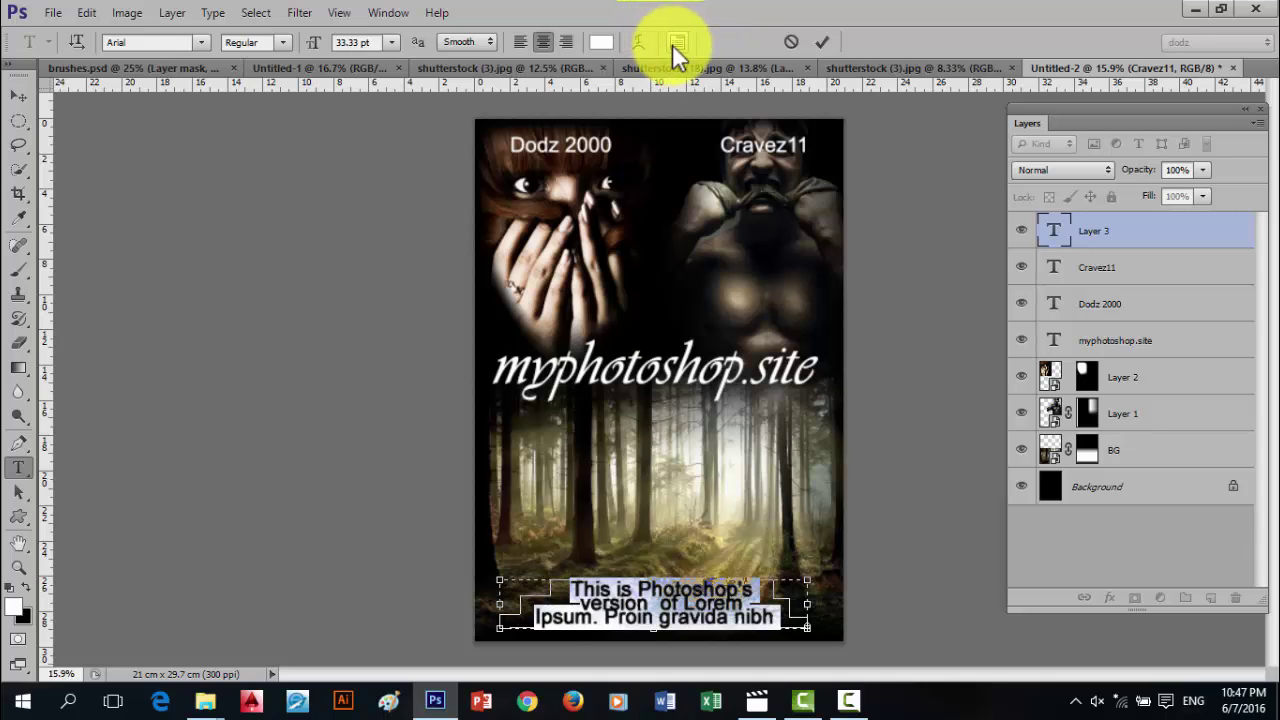
{"action": "left_click", "coordinate": [214, 13]}
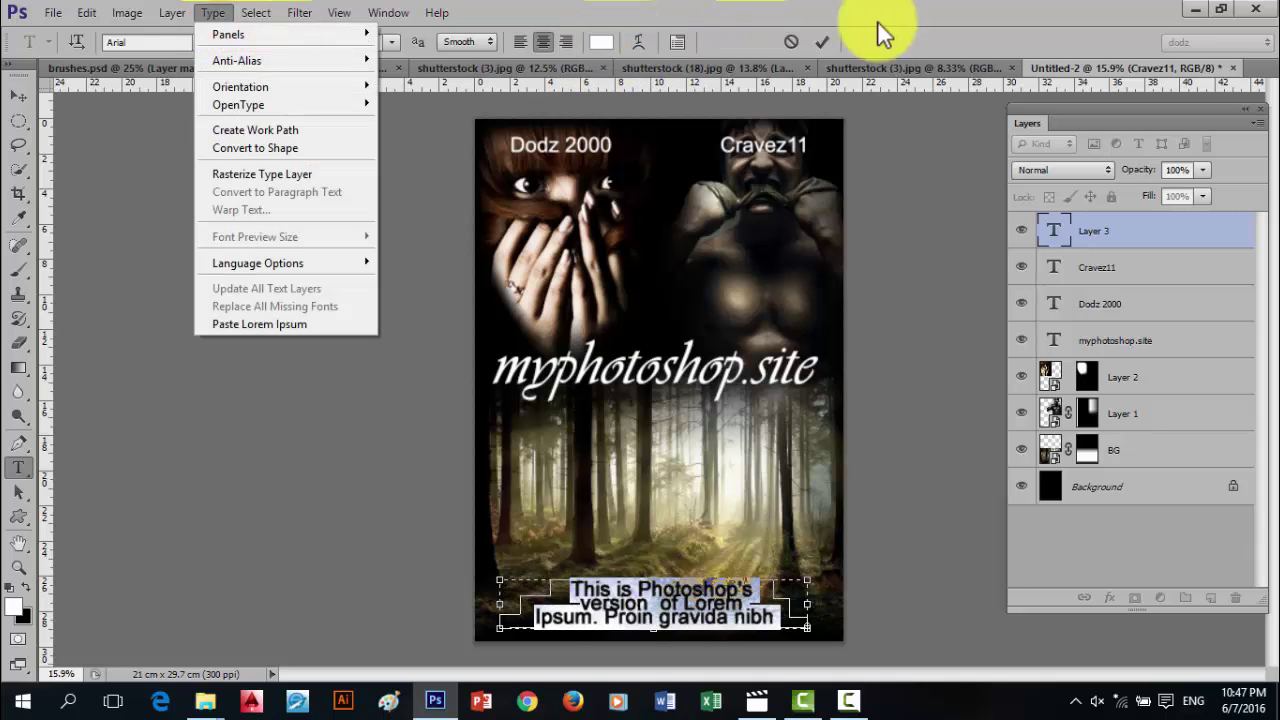
{"action": "key", "text": "Right"}
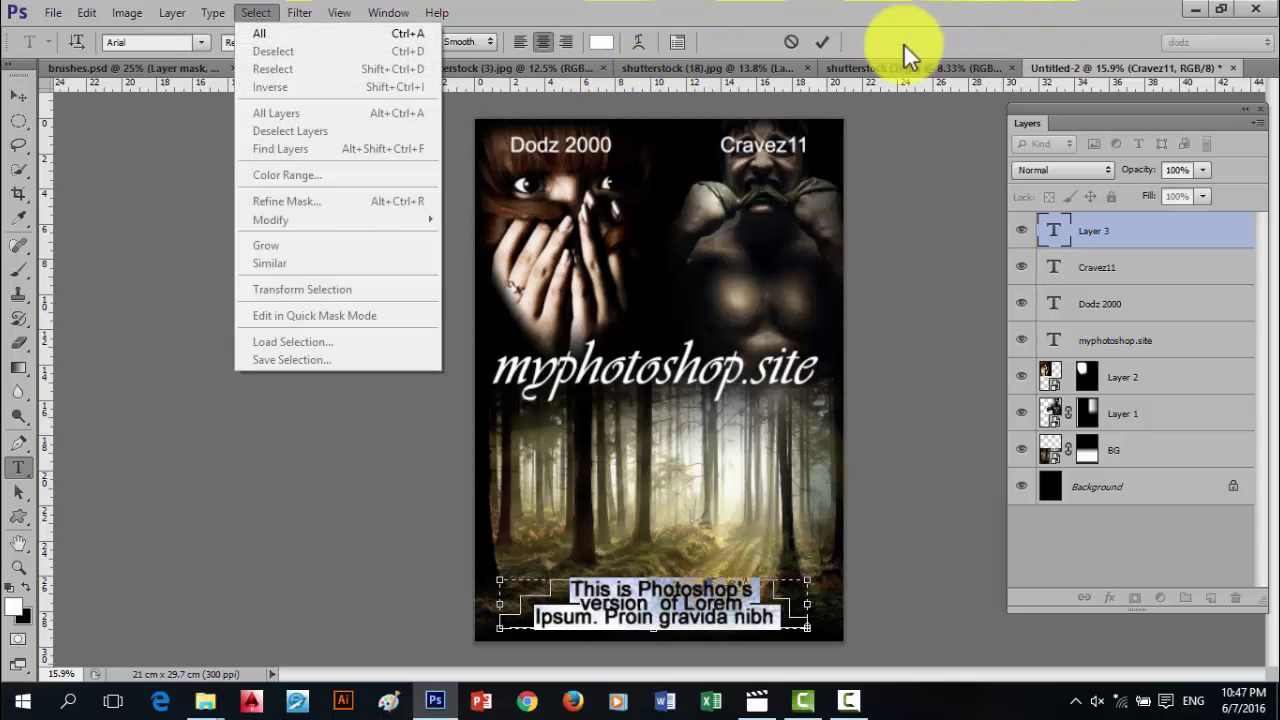
{"action": "left_click", "coordinate": [677, 44]}
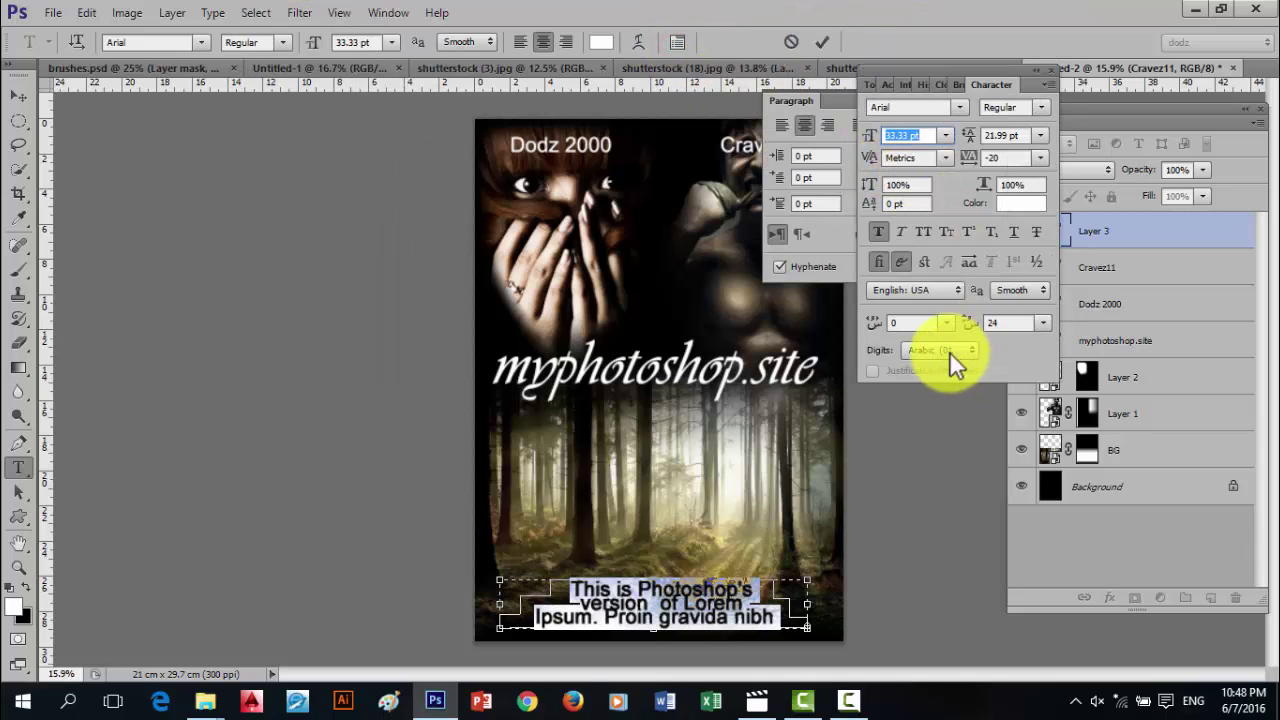
{"action": "left_click_drag", "start_coordinate": [871, 136], "coordinate": [851, 149]}
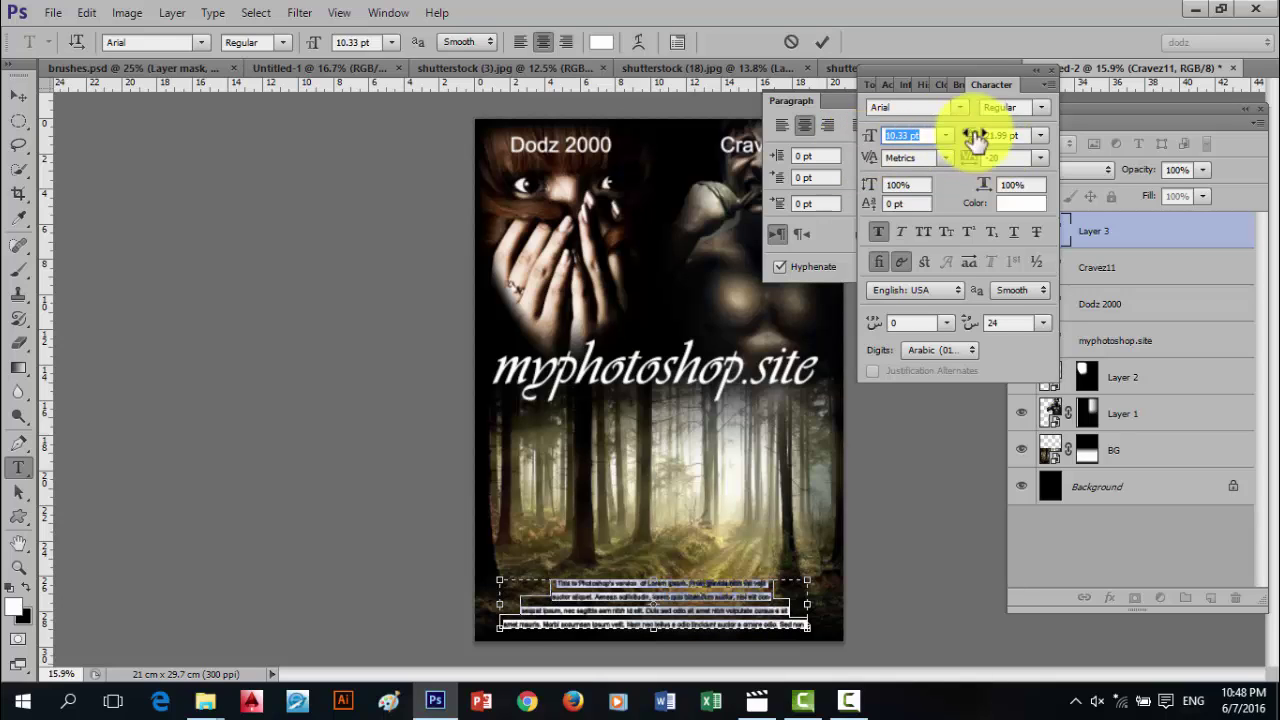
{"action": "left_click_drag", "start_coordinate": [975, 143], "coordinate": [968, 145]}
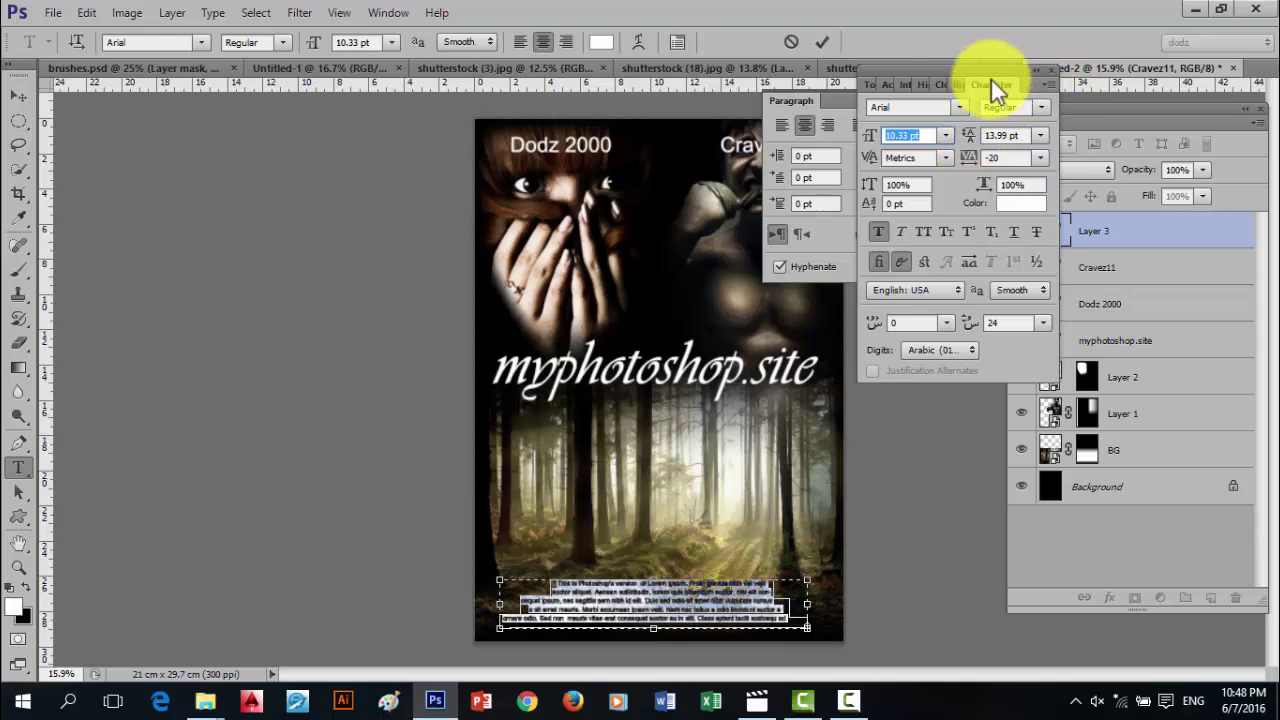
{"action": "left_click", "coordinate": [824, 41]}
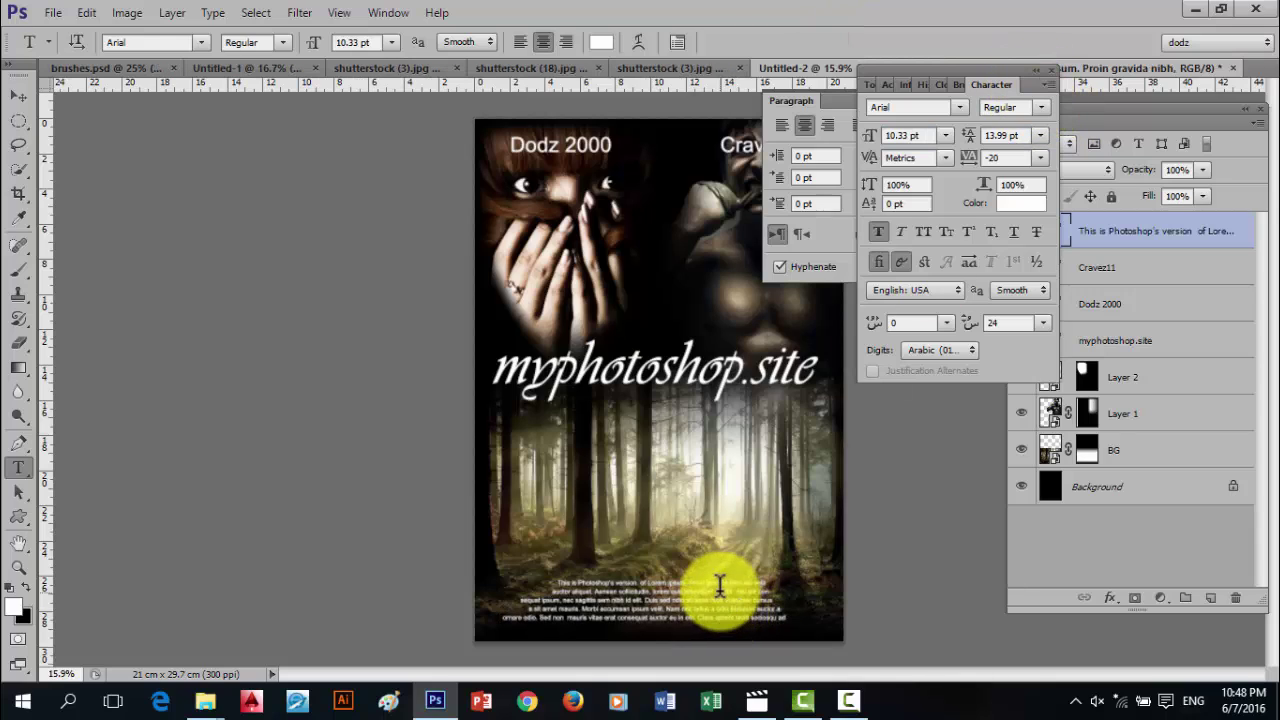
- Shift the placeholder paragraph slightly down and right so it sits centred at the poster's lower edge, and close the character settings
{"action": "key", "text": "v"}
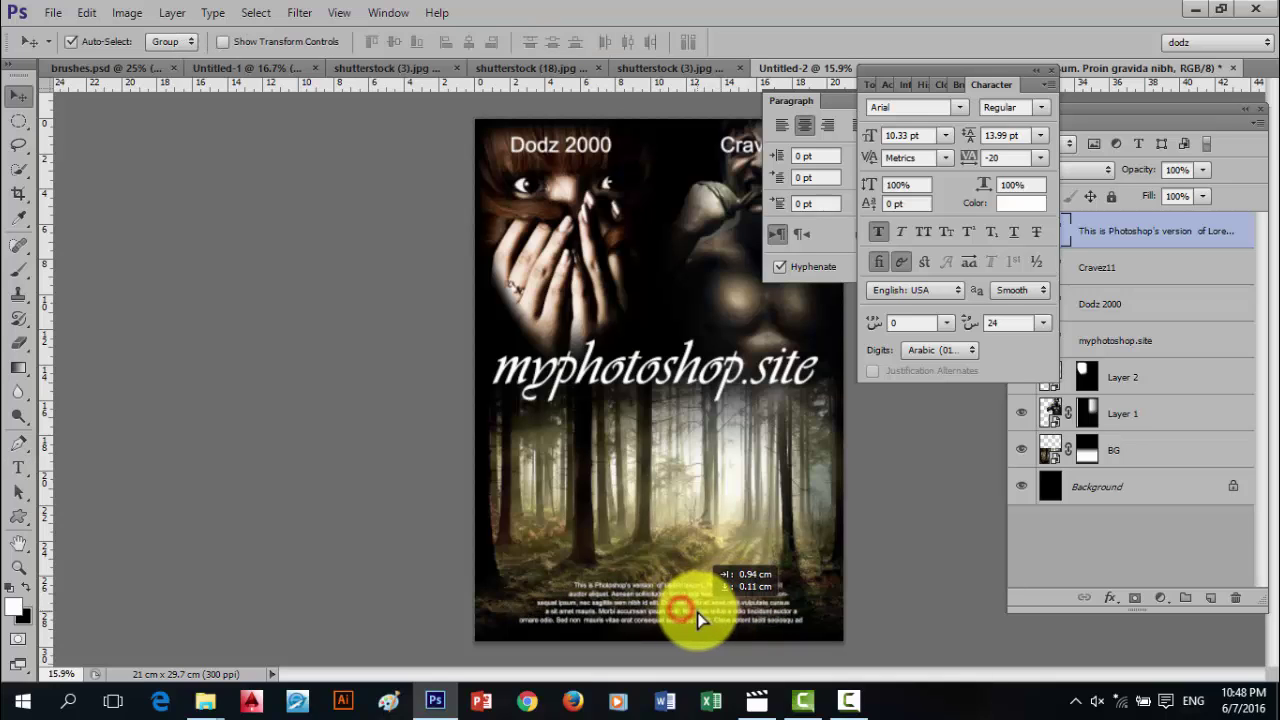
{"action": "left_click_drag", "start_coordinate": [681, 610], "coordinate": [694, 619]}
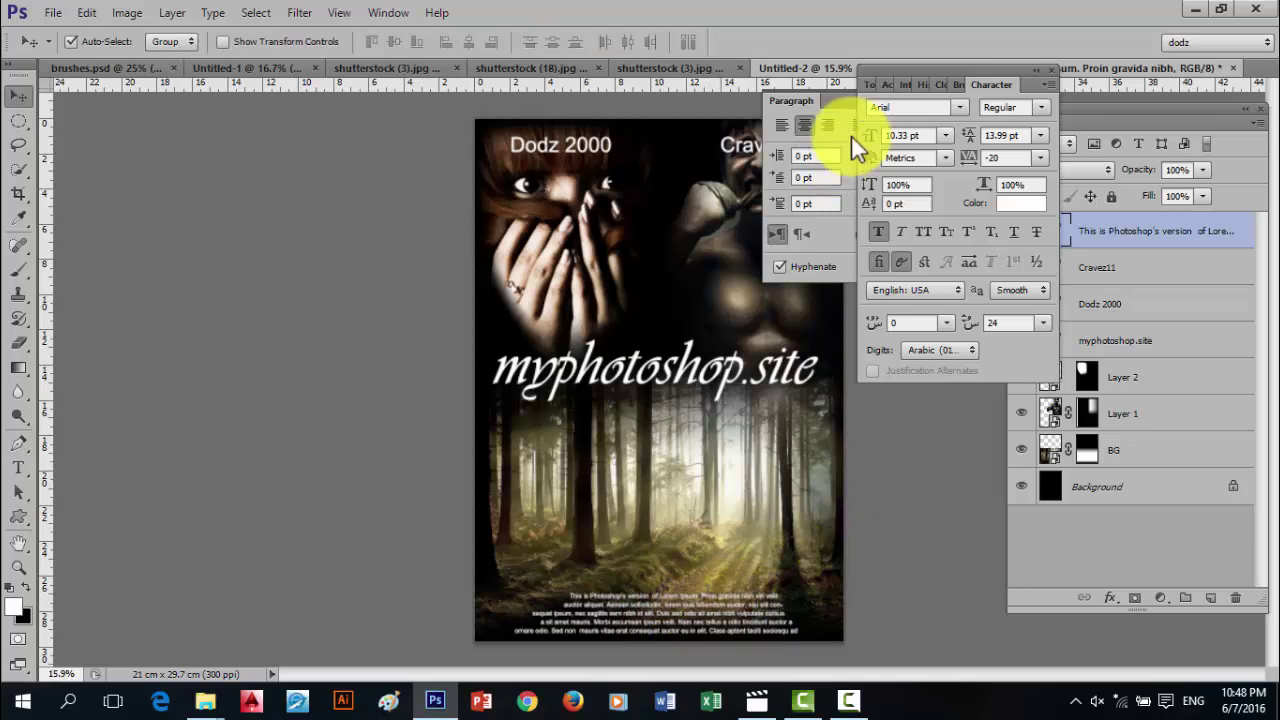
{"action": "left_click", "coordinate": [1051, 67]}
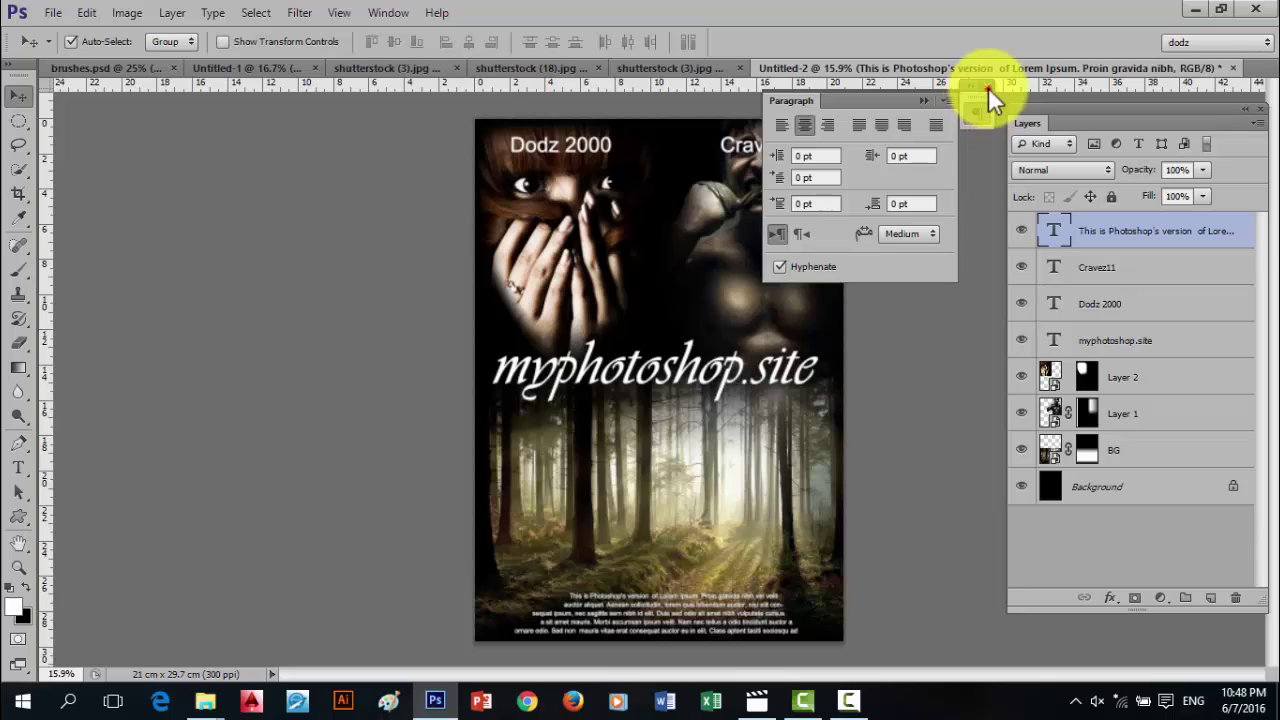
{"action": "left_click", "coordinate": [986, 88]}
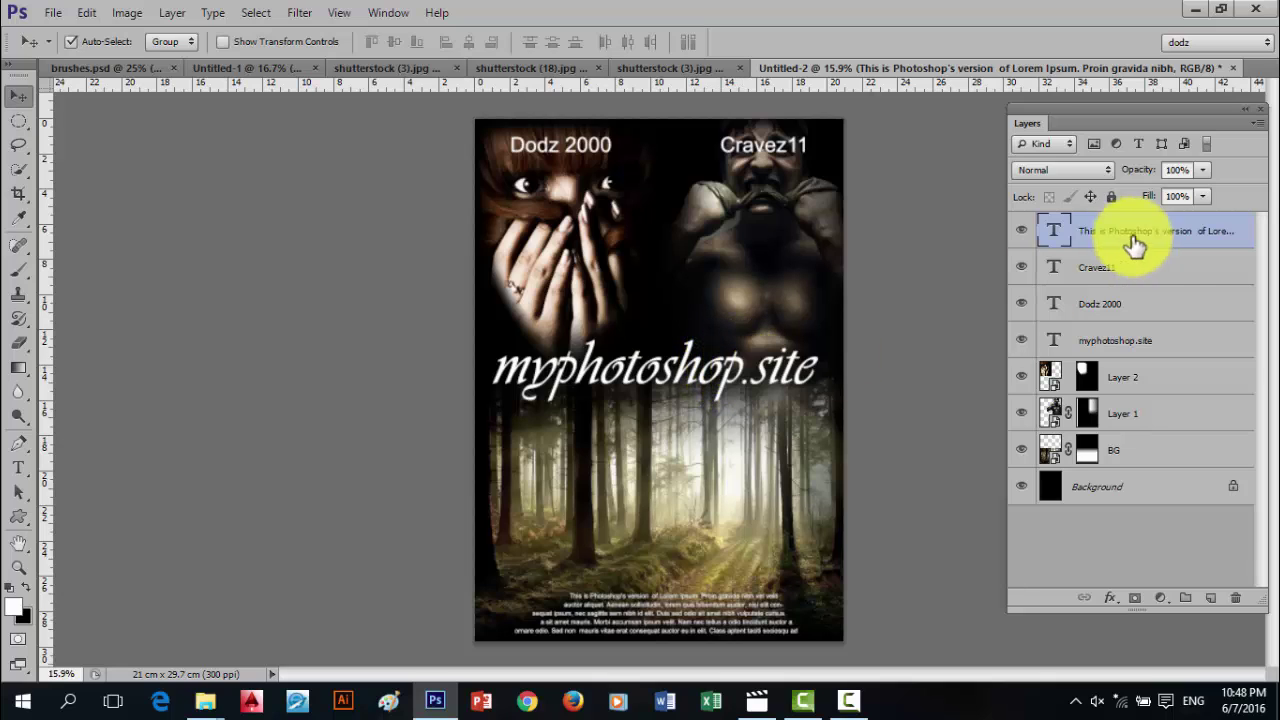
{"action": "left_click", "coordinate": [1195, 347]}
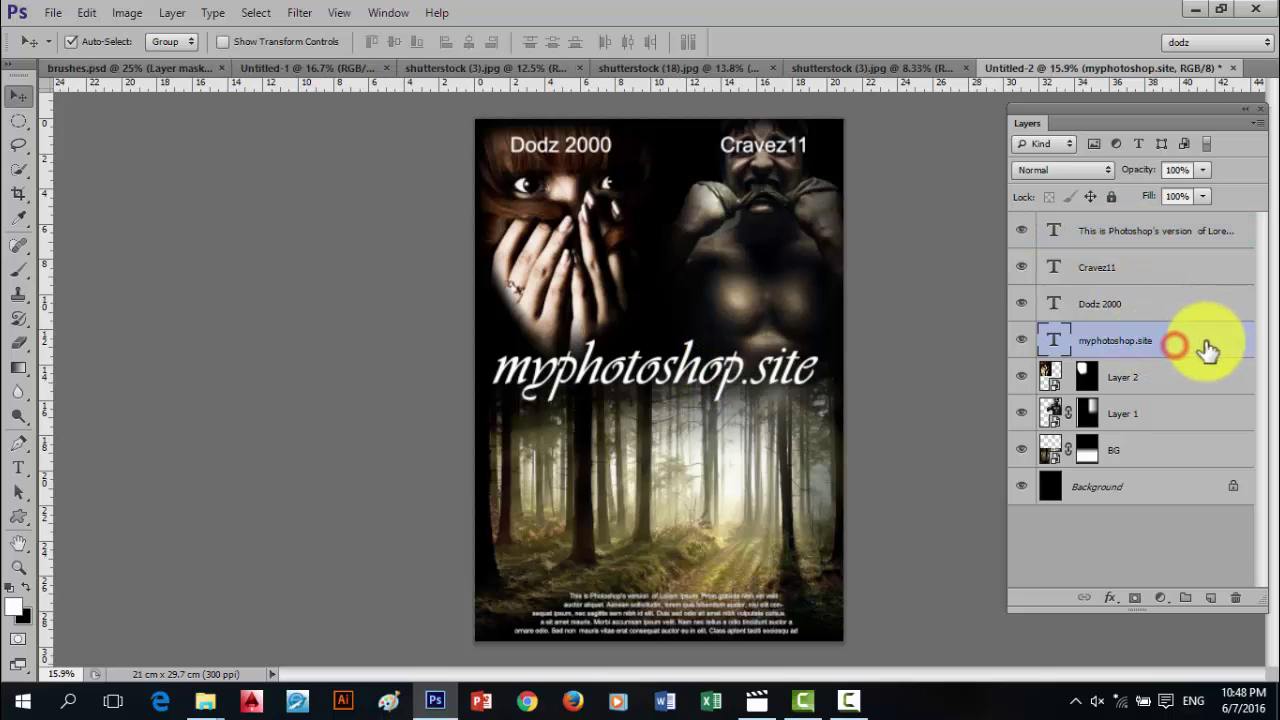
{"action": "double_click", "coordinate": [1205, 350]}
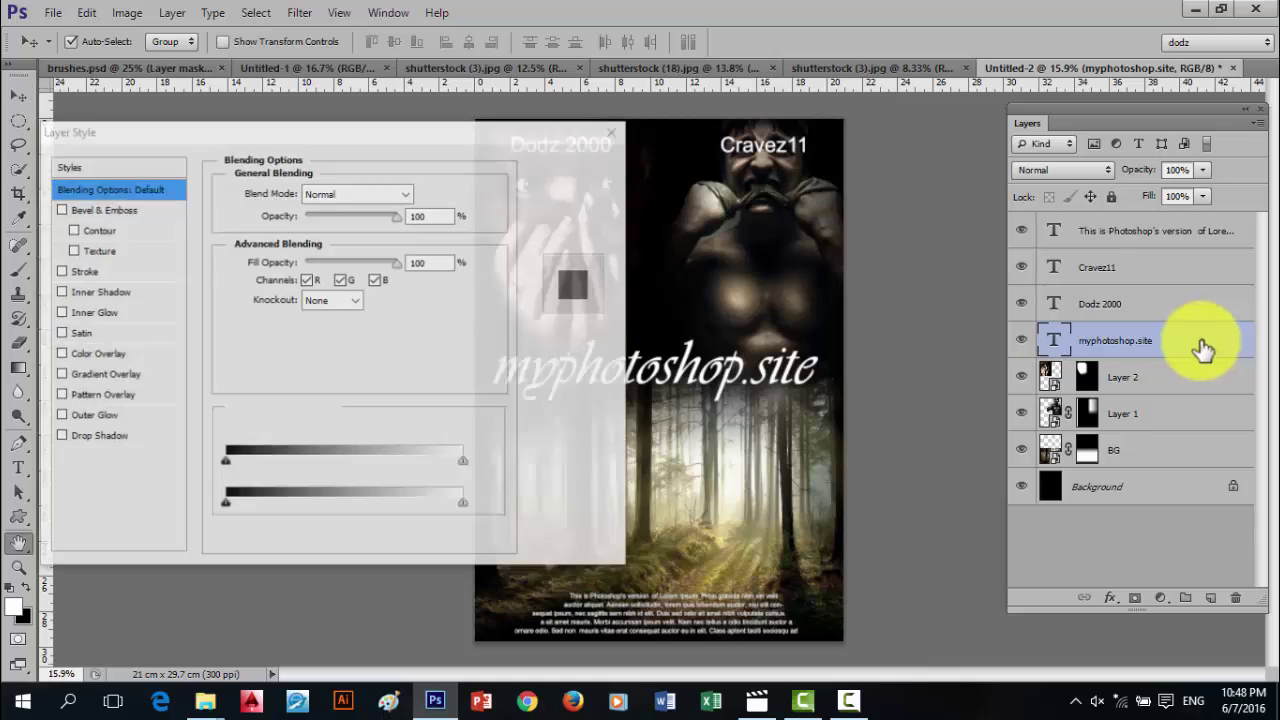
{"action": "left_click_drag", "start_coordinate": [491, 149], "coordinate": [528, 67]}
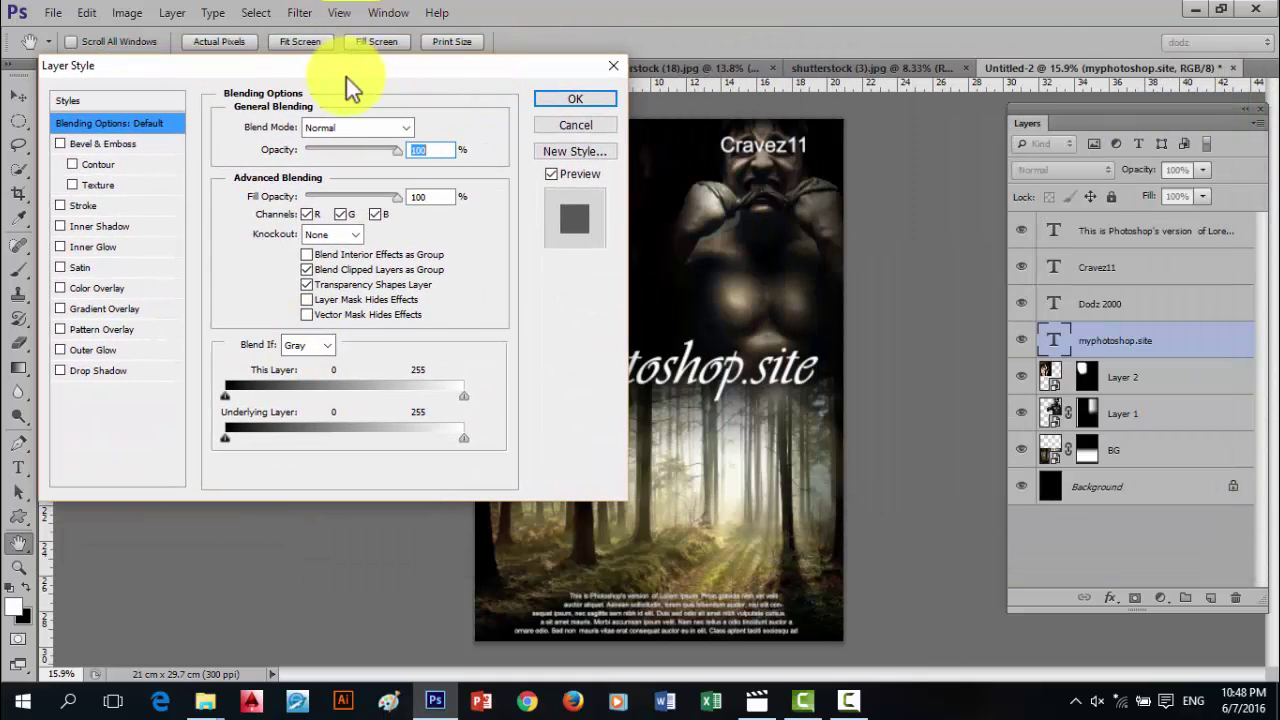
{"action": "mouse_move", "coordinate": [348, 80]}
{"action": "left_mouse_down"}
{"action": "mouse_move", "coordinate": [177, 114]}
{"action": "mouse_move", "coordinate": [1014, 34]}
{"action": "mouse_move", "coordinate": [1086, 177]}
{"action": "mouse_move", "coordinate": [1052, 285]}
{"action": "mouse_move", "coordinate": [825, 180]}
{"action": "mouse_move", "coordinate": [1018, 184]}
{"action": "mouse_move", "coordinate": [806, 162]}
{"action": "left_mouse_up"}
{"action": "left_click", "coordinate": [304, 218]}
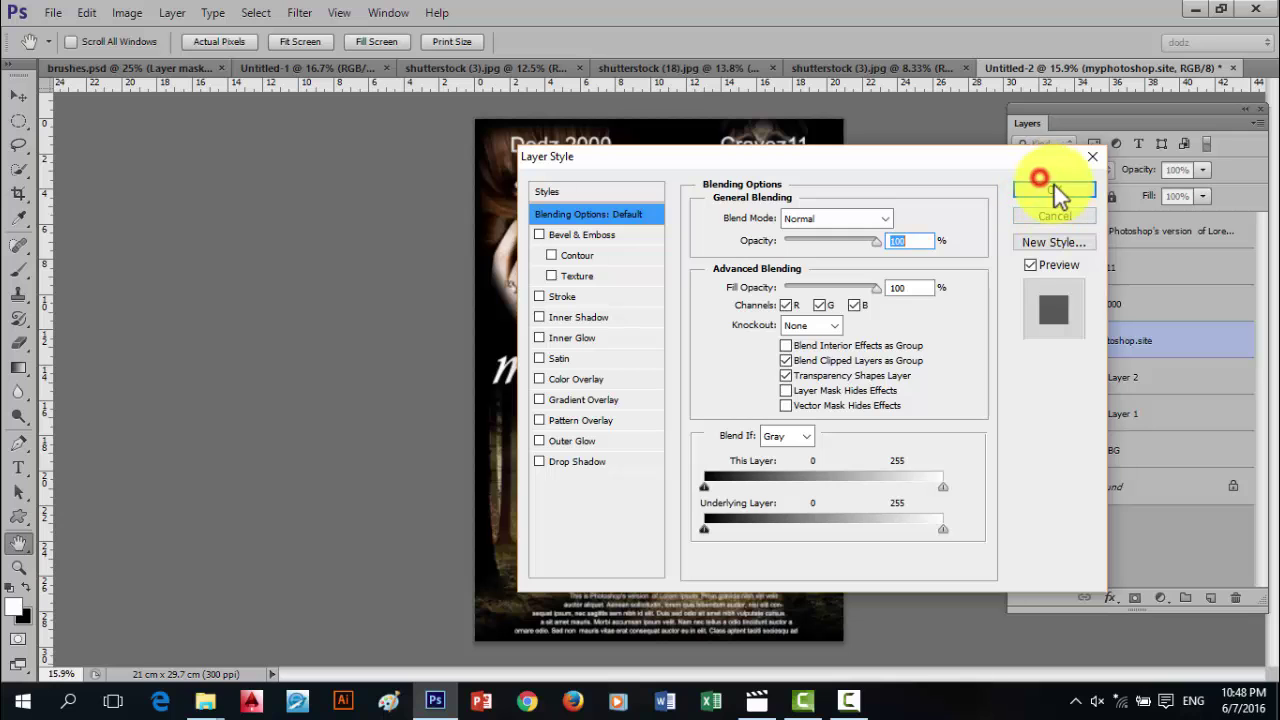
{"action": "left_click", "coordinate": [1054, 185]}
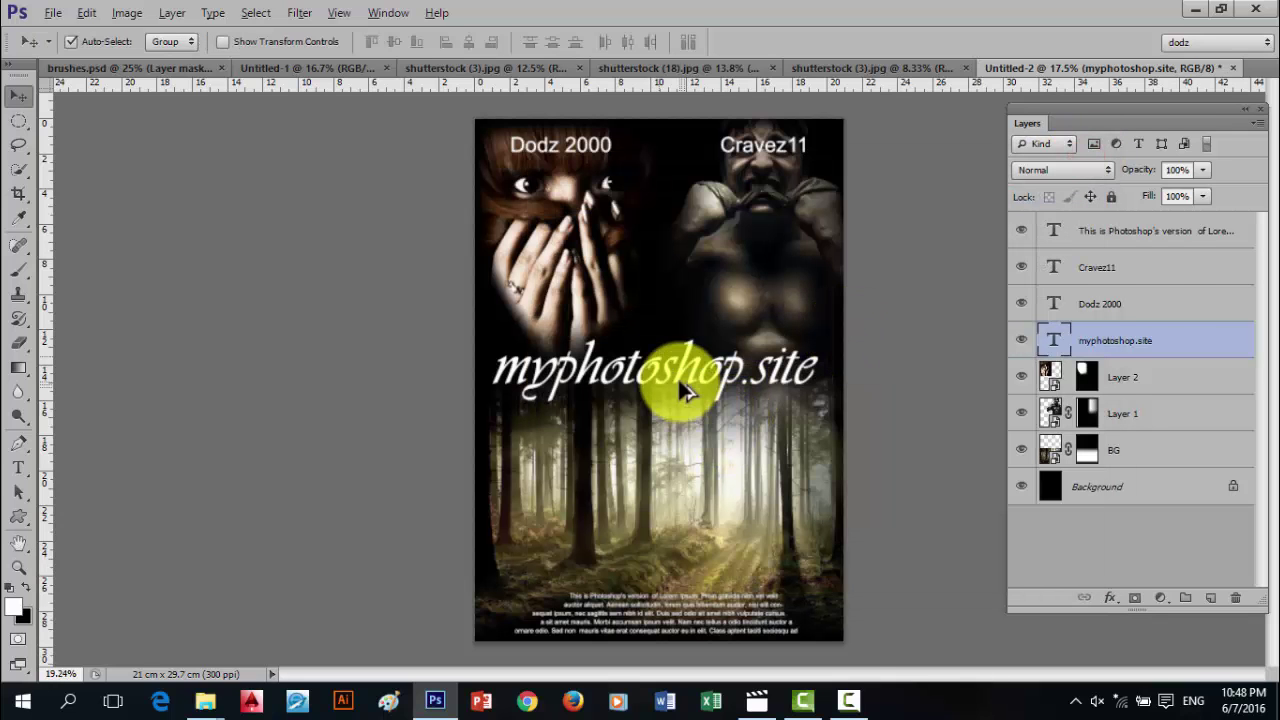
- Open the layer style of the myphotoshop.site title and enable a Drop Shadow on it
{"action": "scroll", "coordinate": [686, 385], "scroll_direction": "up", "scroll_amount": 3}
{"action": "left_click_drag", "start_coordinate": [714, 251], "coordinate": [451, 200]}
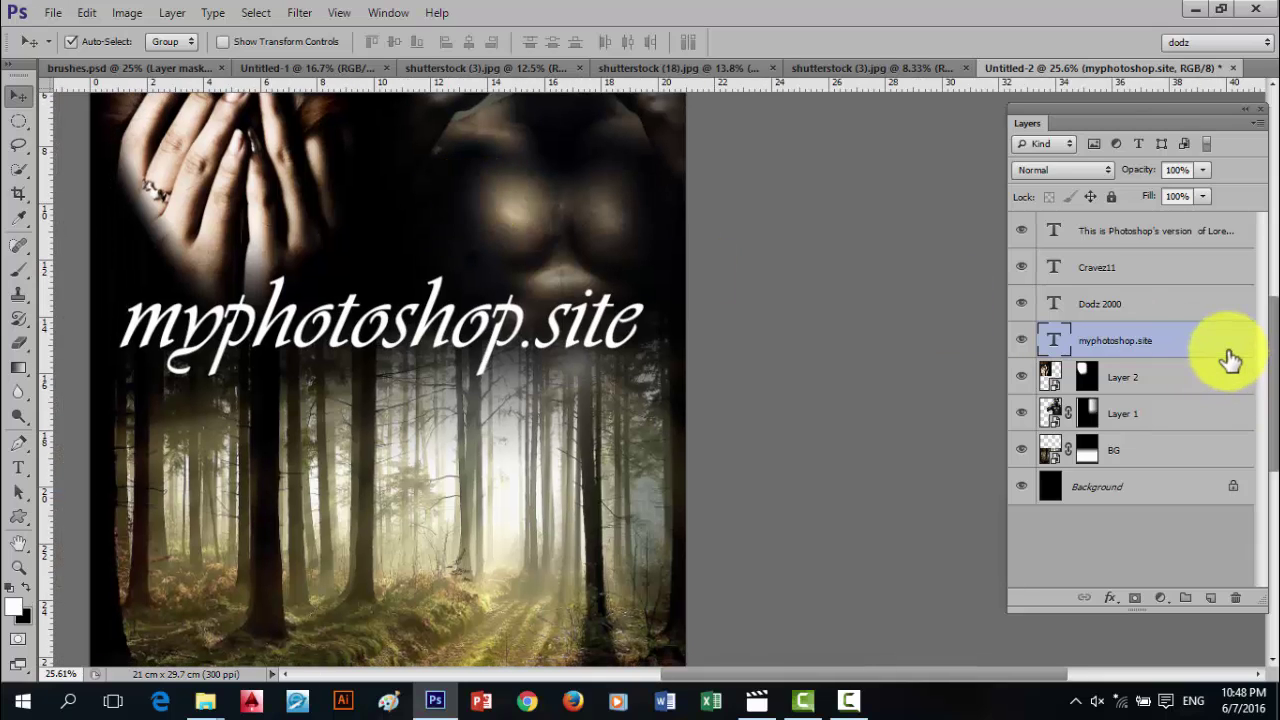
{"action": "left_click", "coordinate": [1114, 604]}
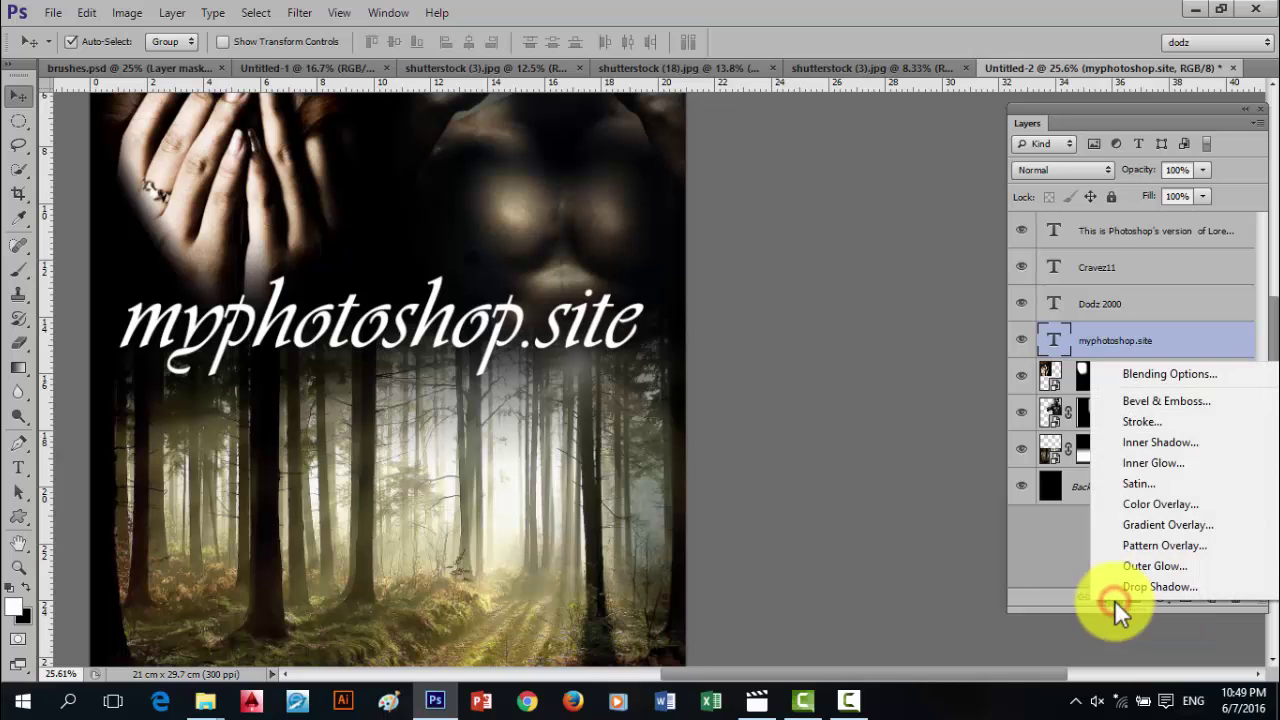
{"action": "left_click", "coordinate": [1170, 372]}
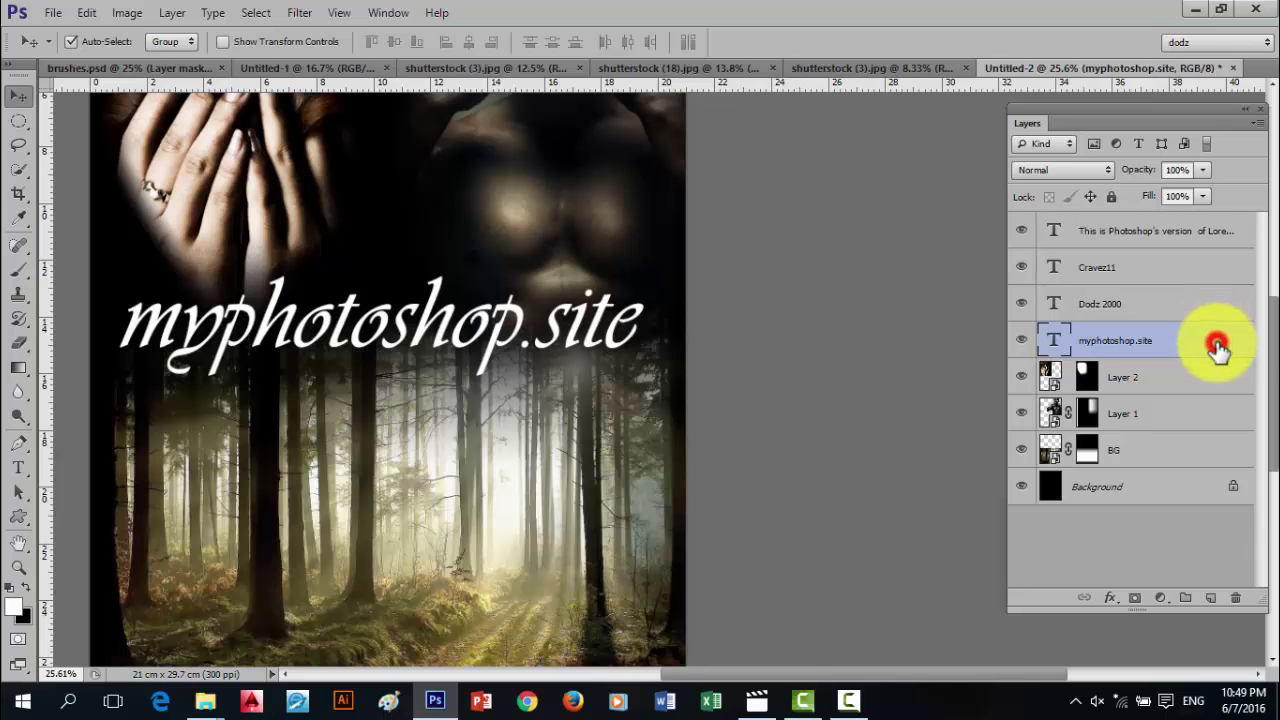
{"action": "double_click", "coordinate": [1217, 345]}
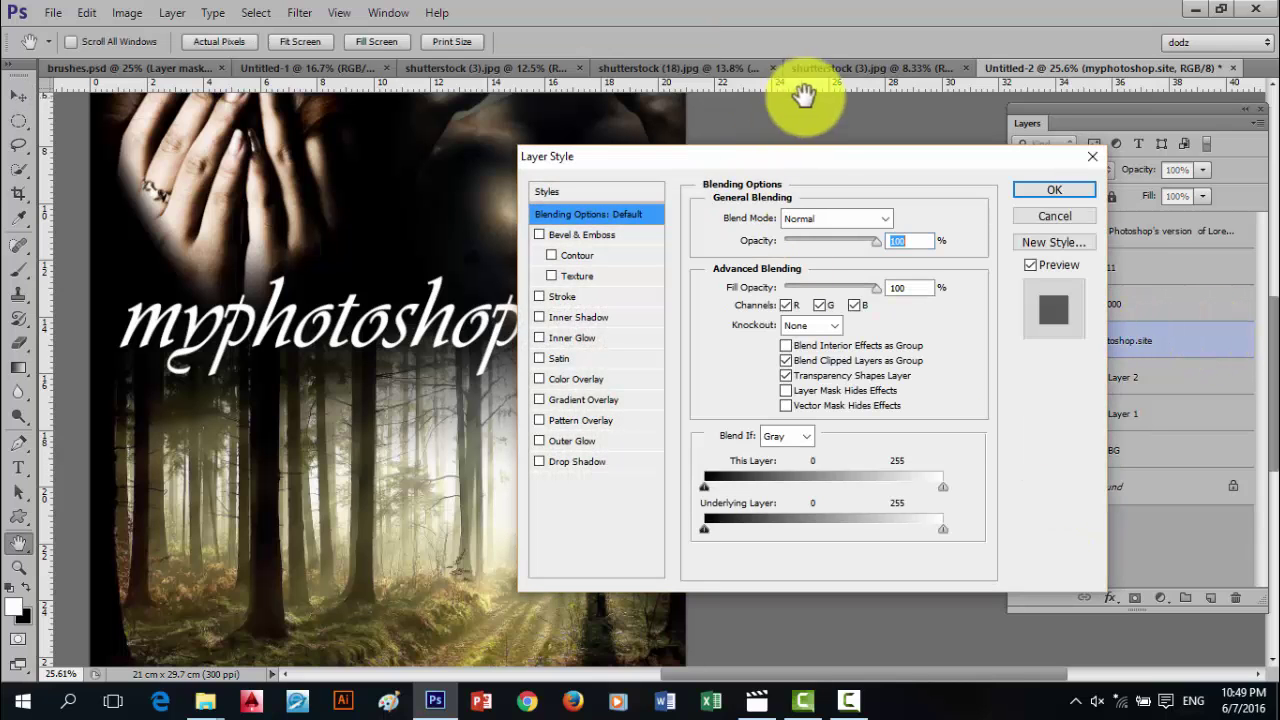
{"action": "left_click_drag", "start_coordinate": [808, 158], "coordinate": [958, 114]}
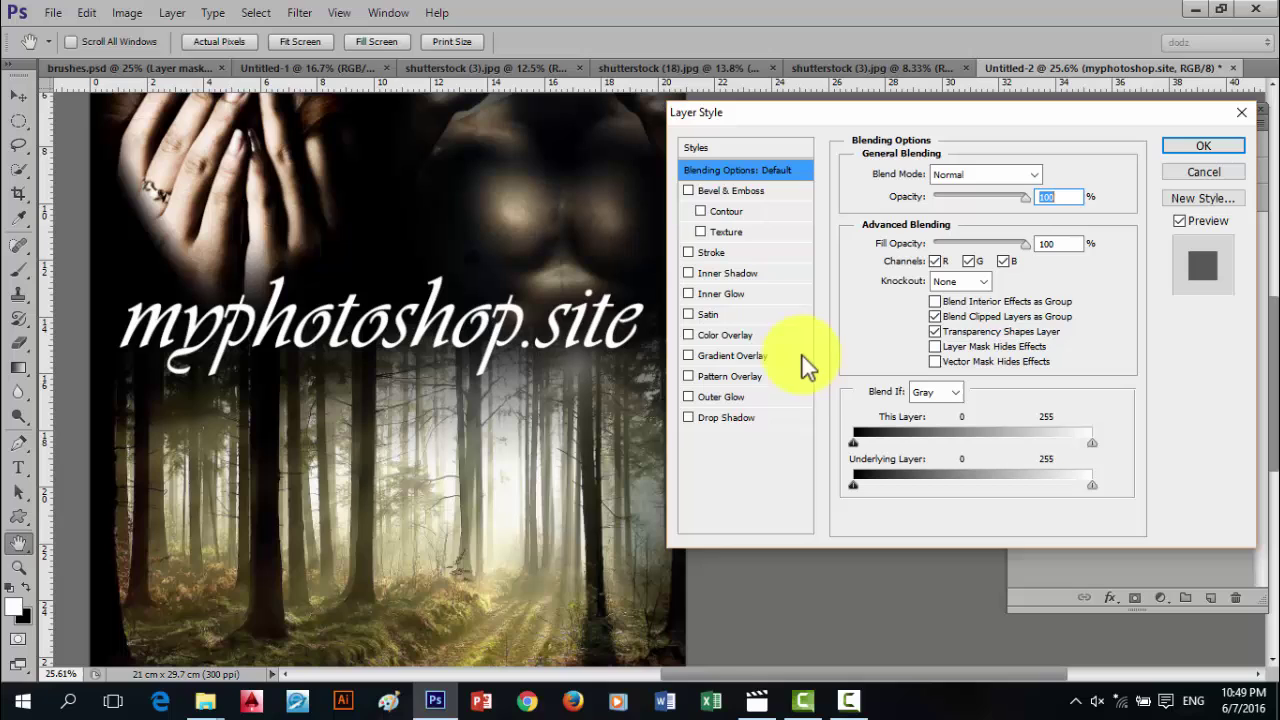
{"action": "left_click", "coordinate": [769, 420]}
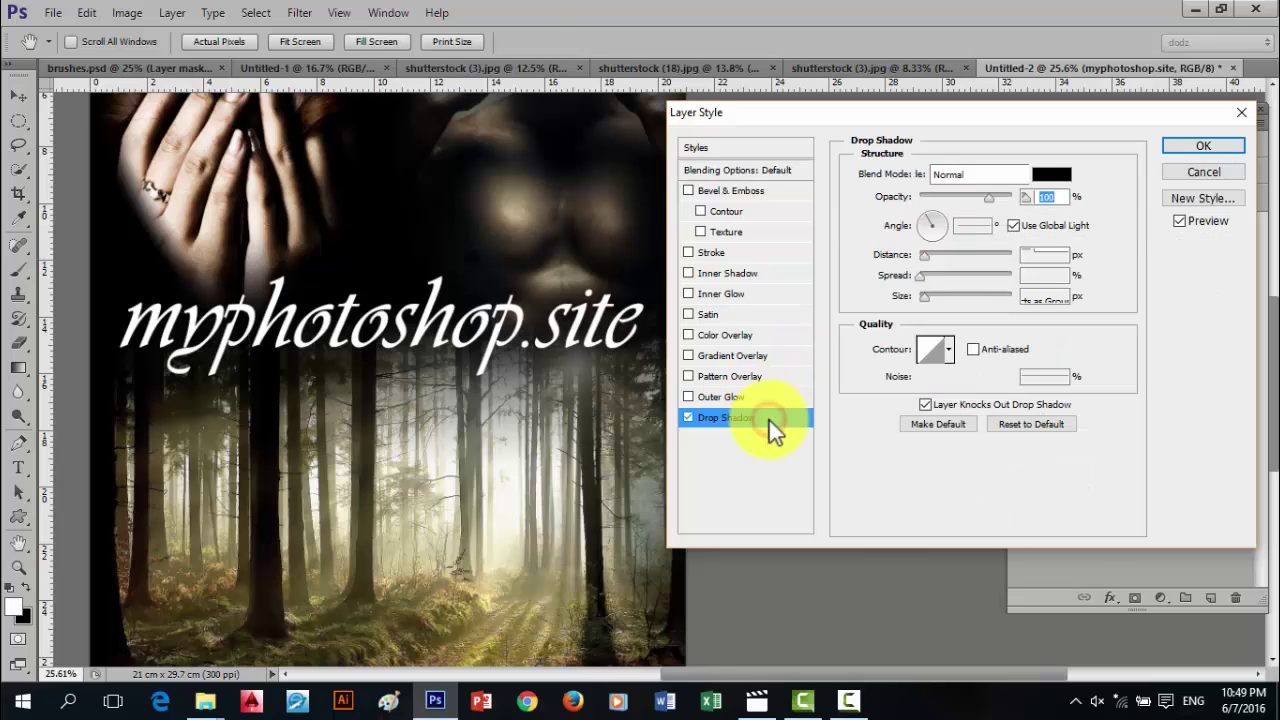
{"action": "left_click", "coordinate": [687, 418]}
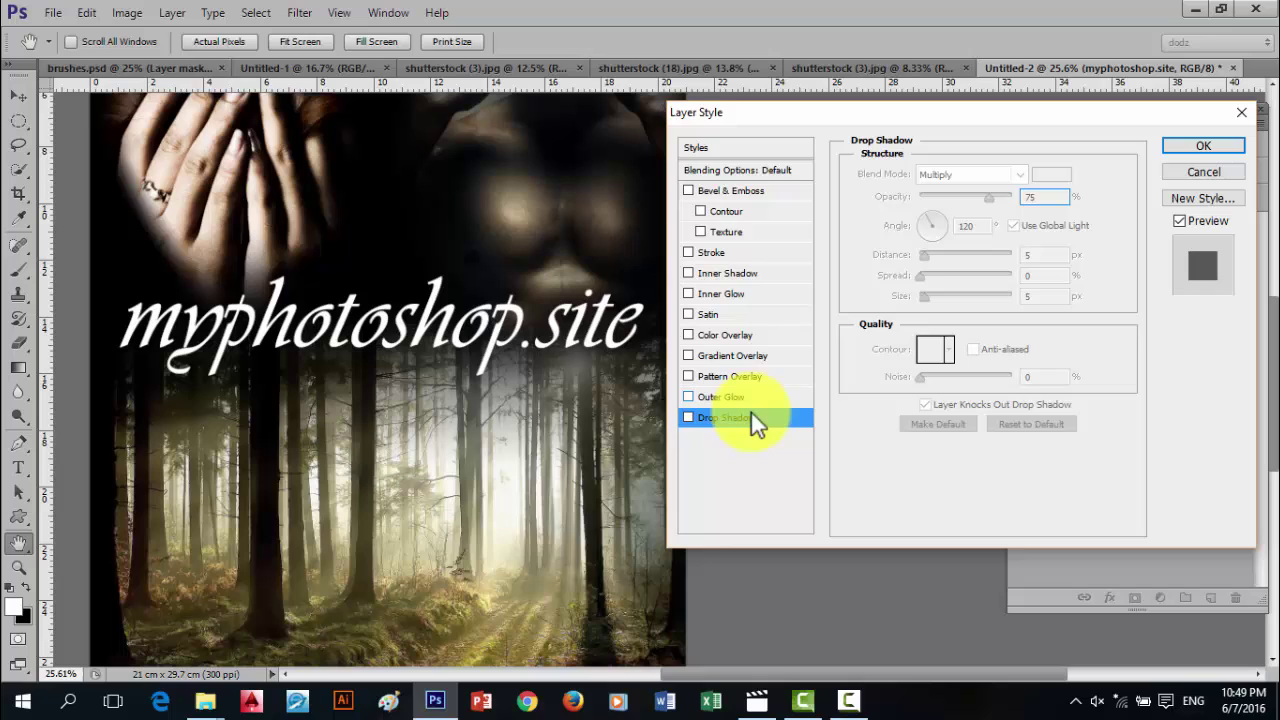
{"action": "left_click", "coordinate": [688, 417]}
- Offset the title's drop shadow to a 107° angle and 32 px distance, and raise its opacity to 100%
{"action": "left_click_drag", "start_coordinate": [351, 297], "coordinate": [372, 342]}
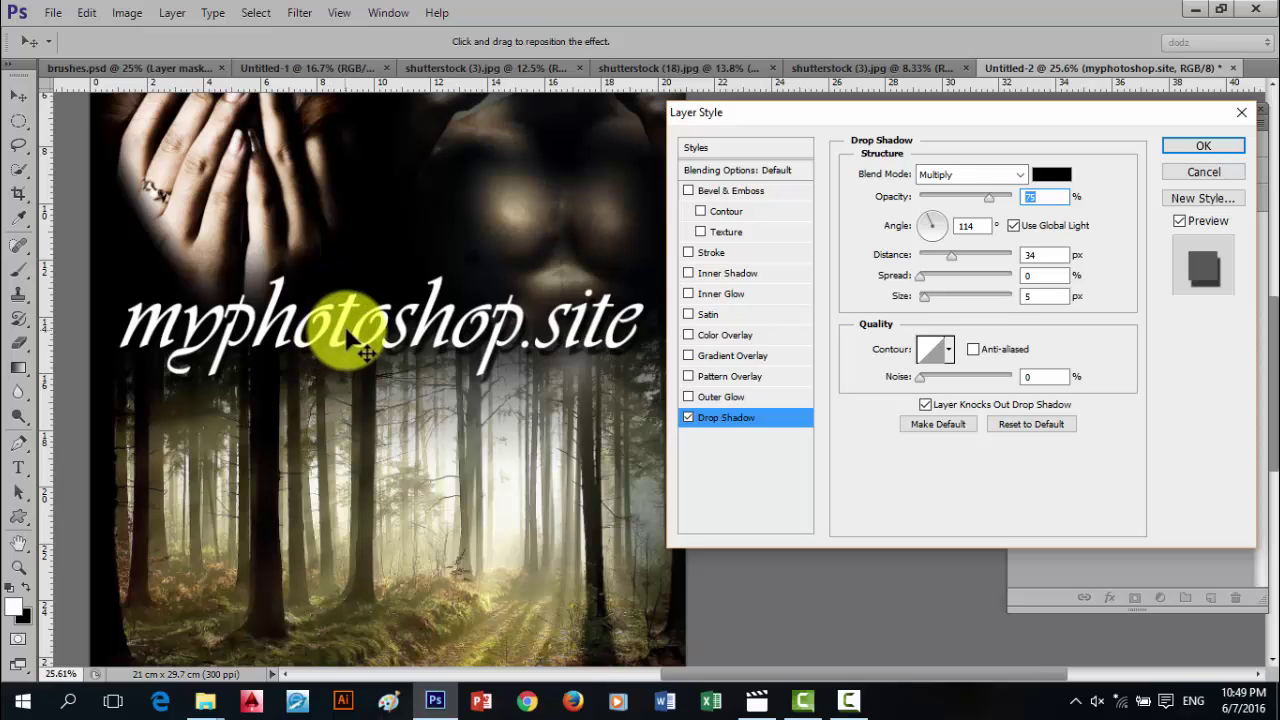
{"action": "left_click_drag", "start_coordinate": [372, 342], "coordinate": [409, 342]}
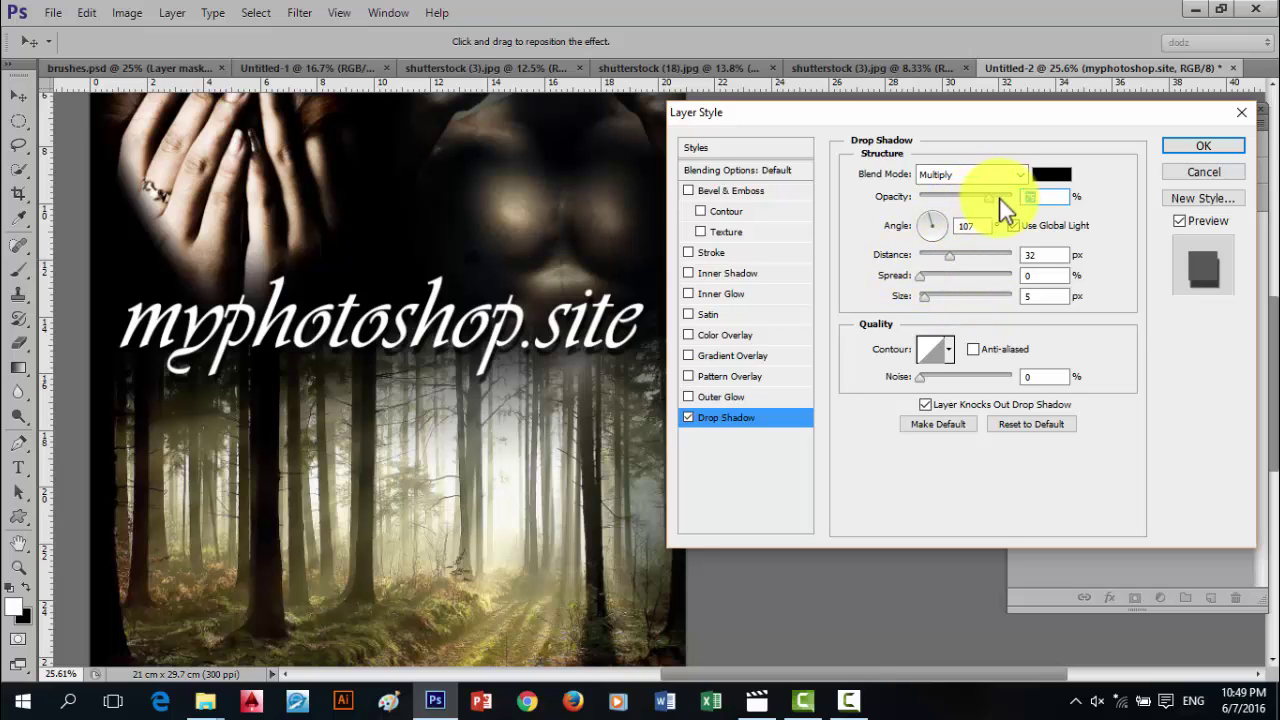
{"action": "left_click_drag", "start_coordinate": [999, 197], "coordinate": [1025, 199]}
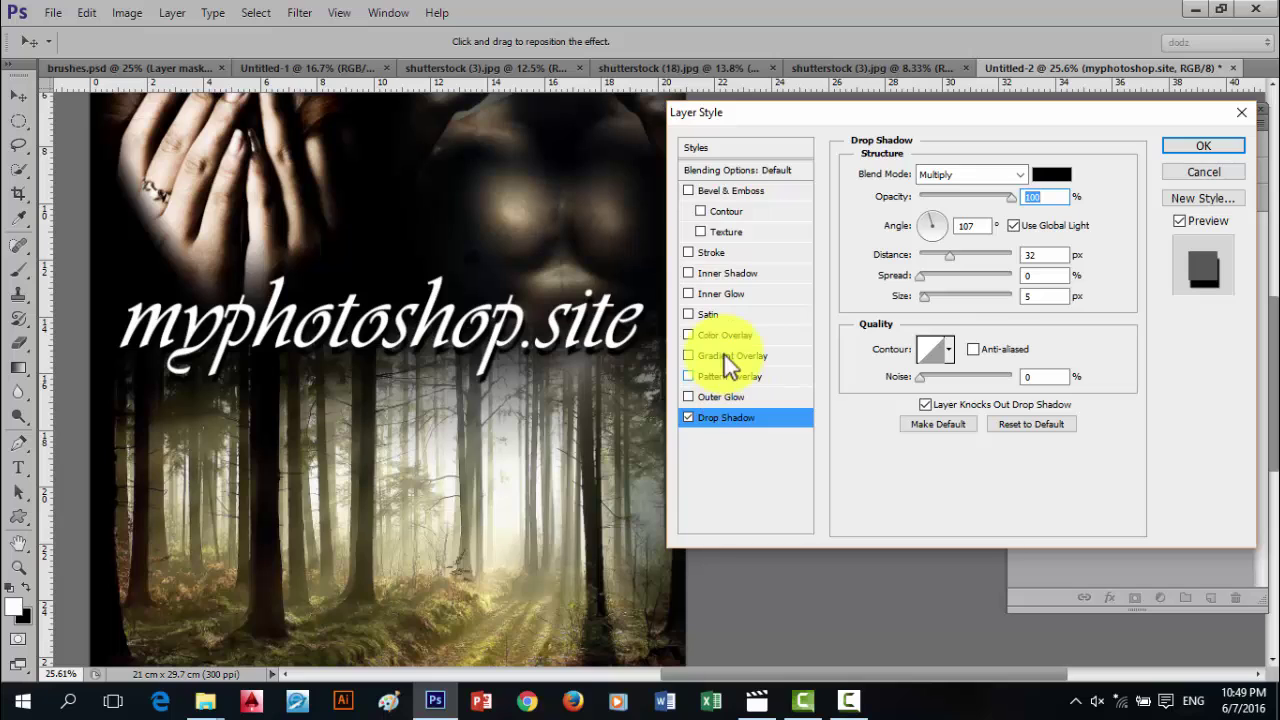
- Add an 18 px stroke around the title and colour it bright blue, 0b21f9
{"action": "left_click", "coordinate": [744, 250]}
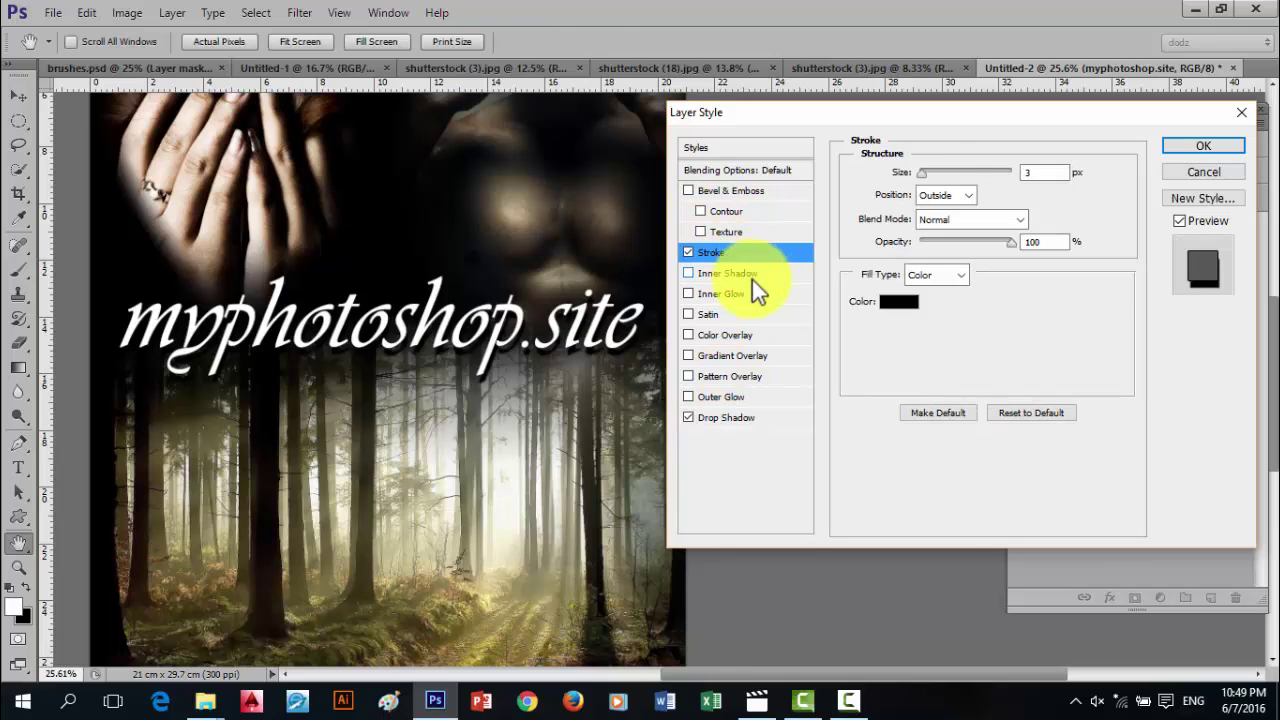
{"action": "mouse_move", "coordinate": [914, 177]}
{"action": "left_mouse_down"}
{"action": "mouse_move", "coordinate": [937, 190]}
{"action": "mouse_move", "coordinate": [932, 178]}
{"action": "left_mouse_up"}
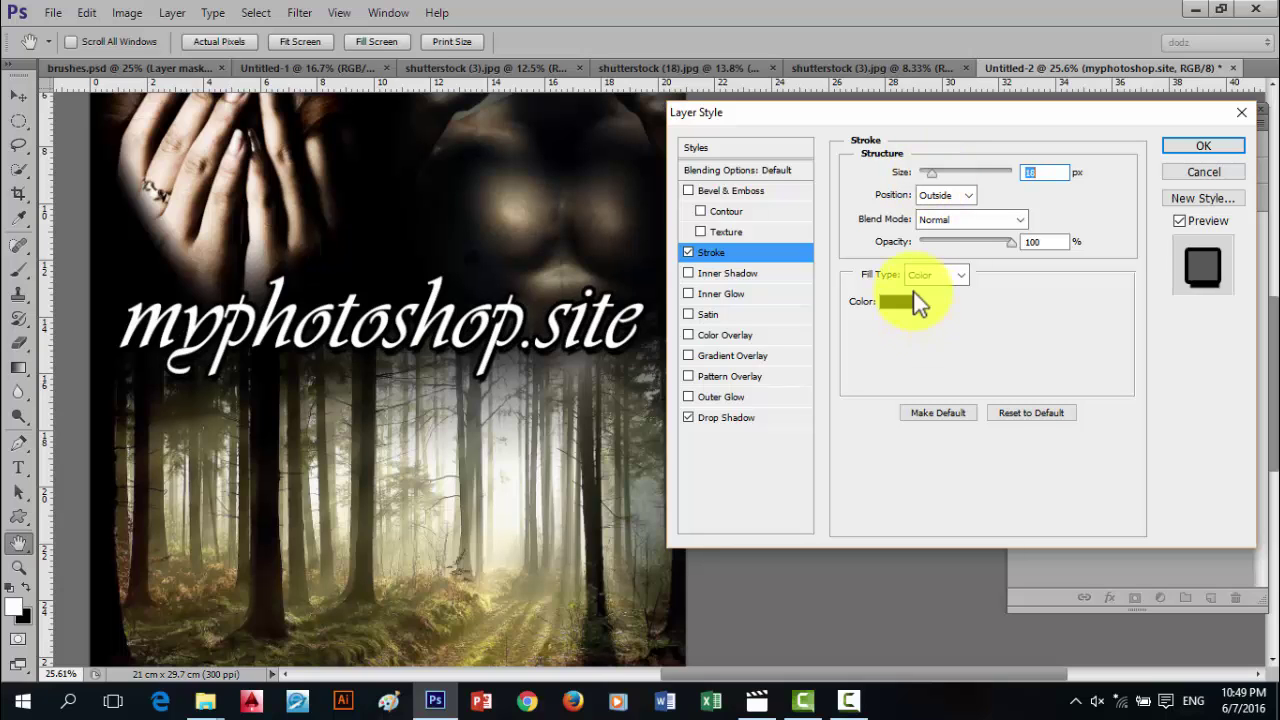
{"action": "left_click", "coordinate": [905, 303]}
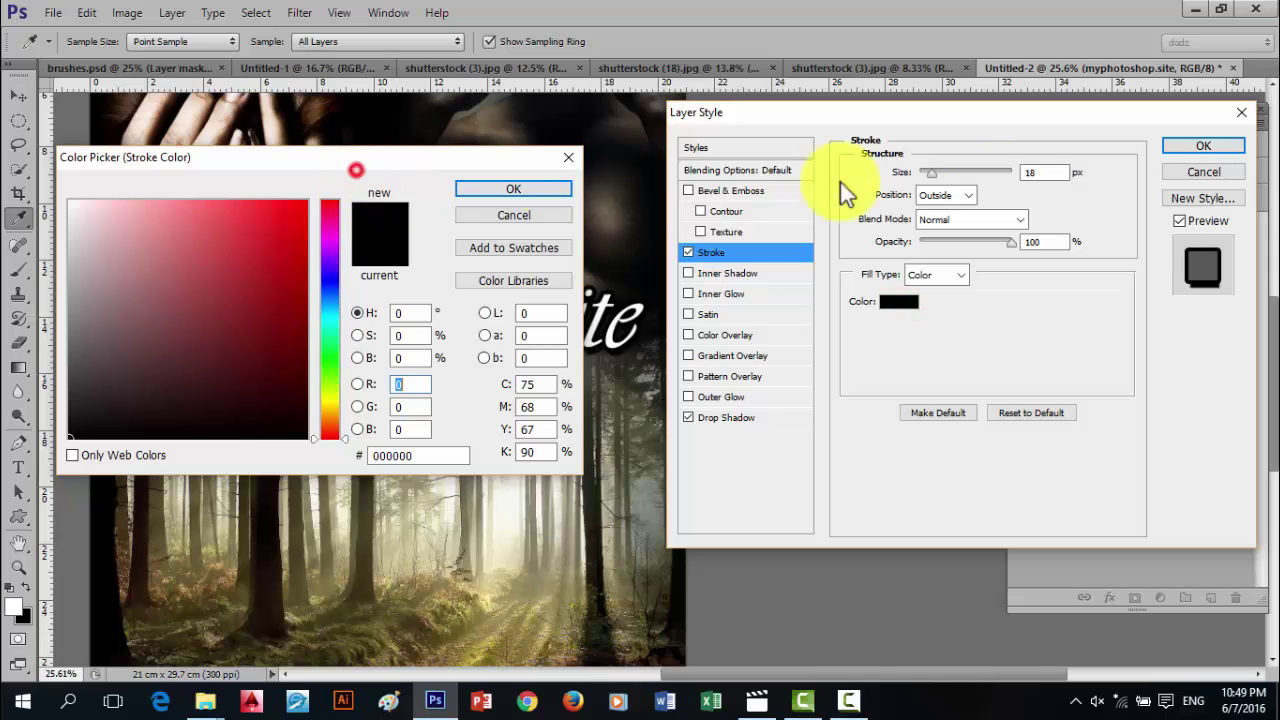
{"action": "left_click_drag", "start_coordinate": [440, 158], "coordinate": [1080, 208]}
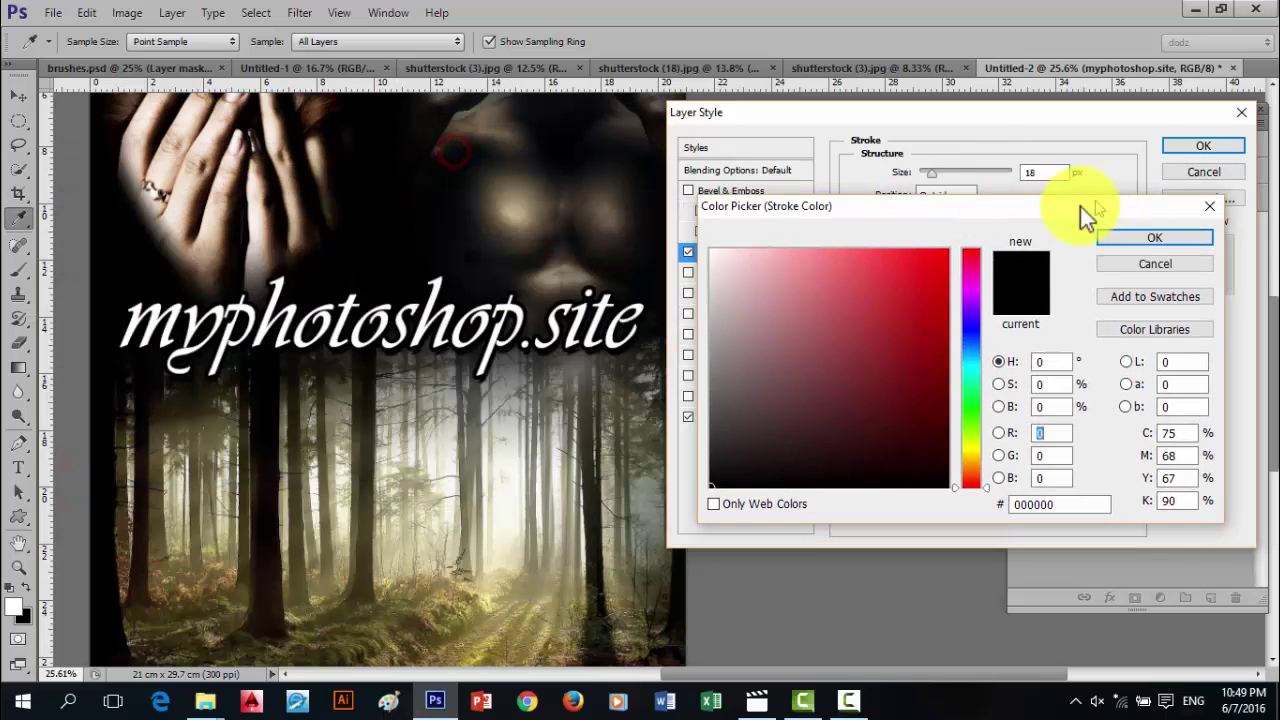
{"action": "left_click", "coordinate": [972, 331]}
{"action": "left_click", "coordinate": [901, 282]}
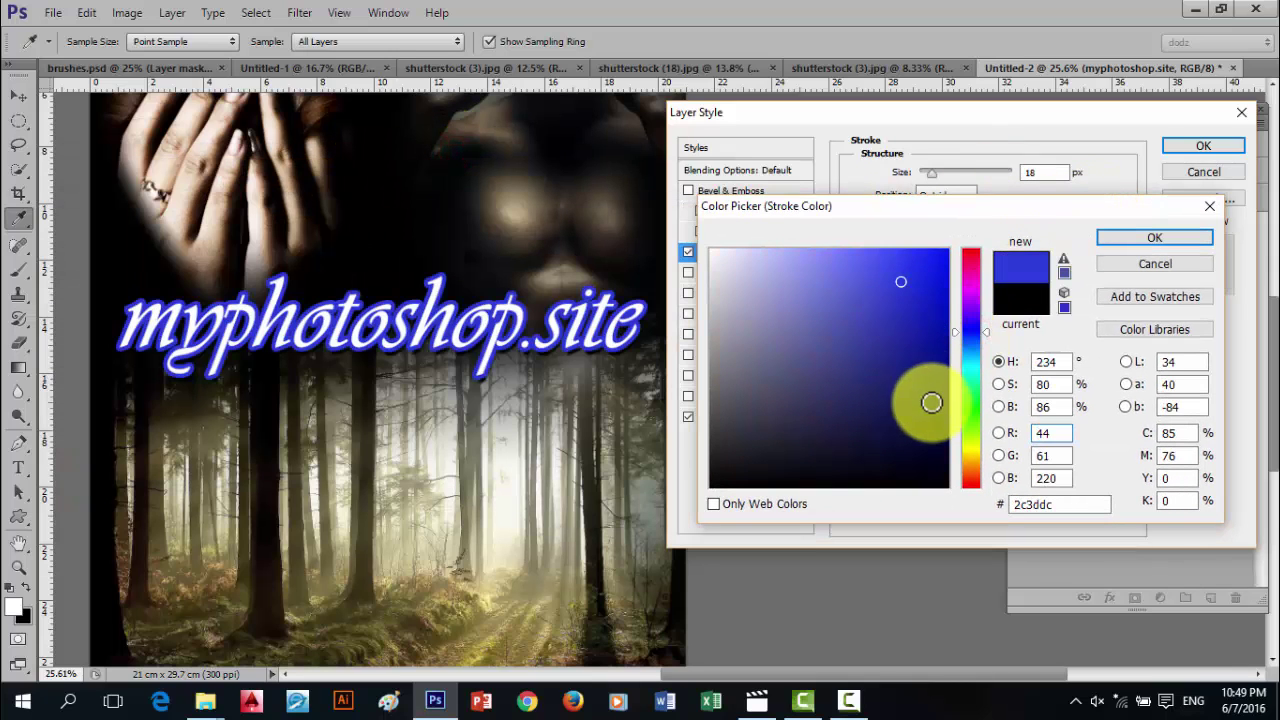
{"action": "left_click", "coordinate": [862, 259]}
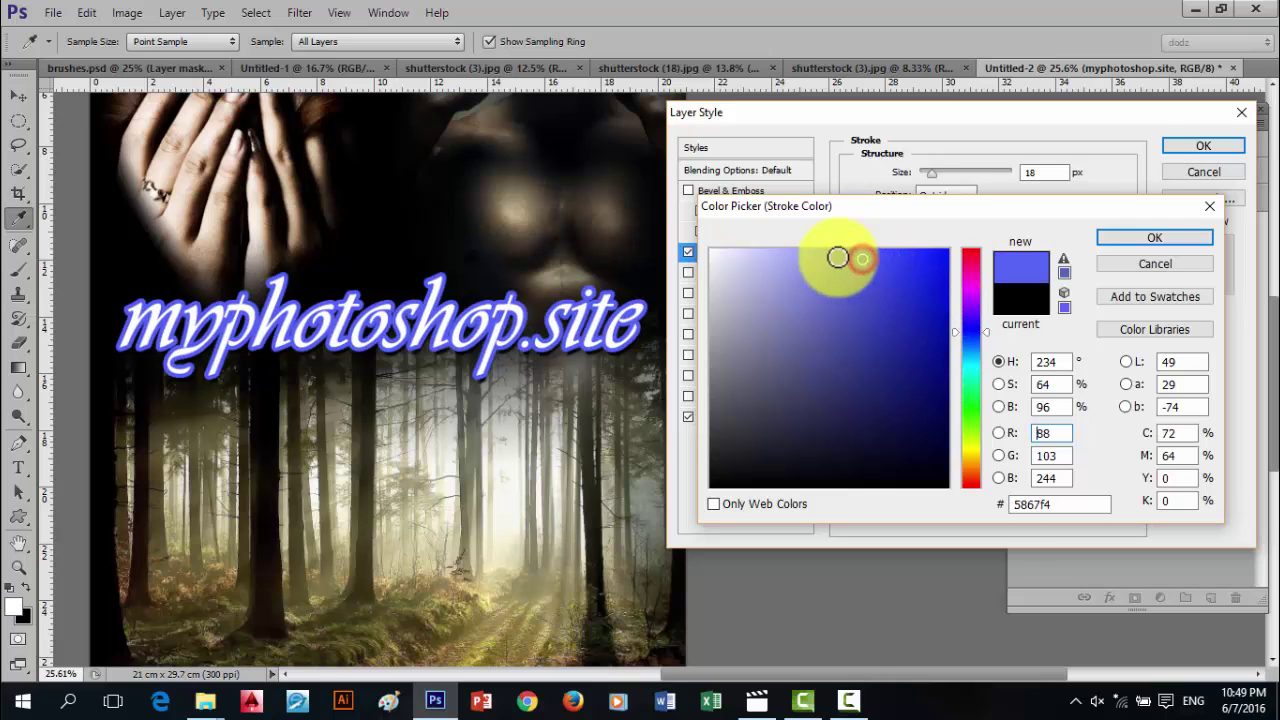
{"action": "left_click", "coordinate": [938, 255]}
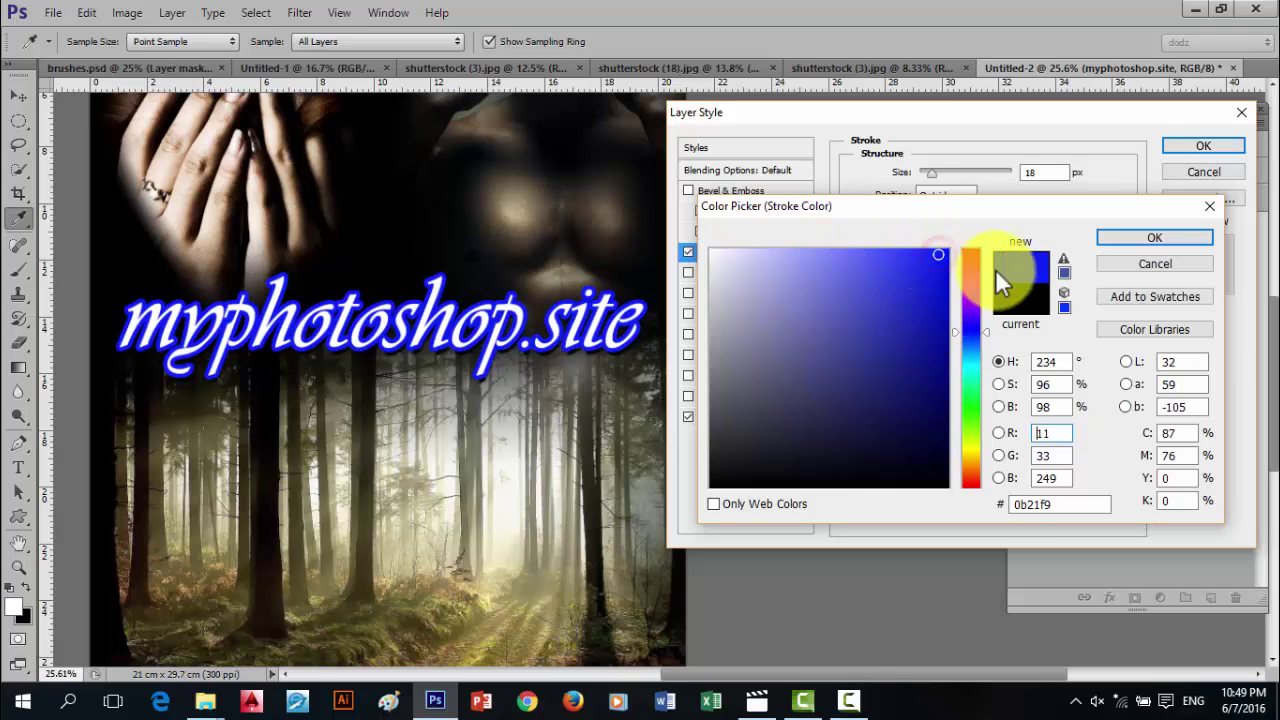
{"action": "left_click", "coordinate": [1148, 240]}
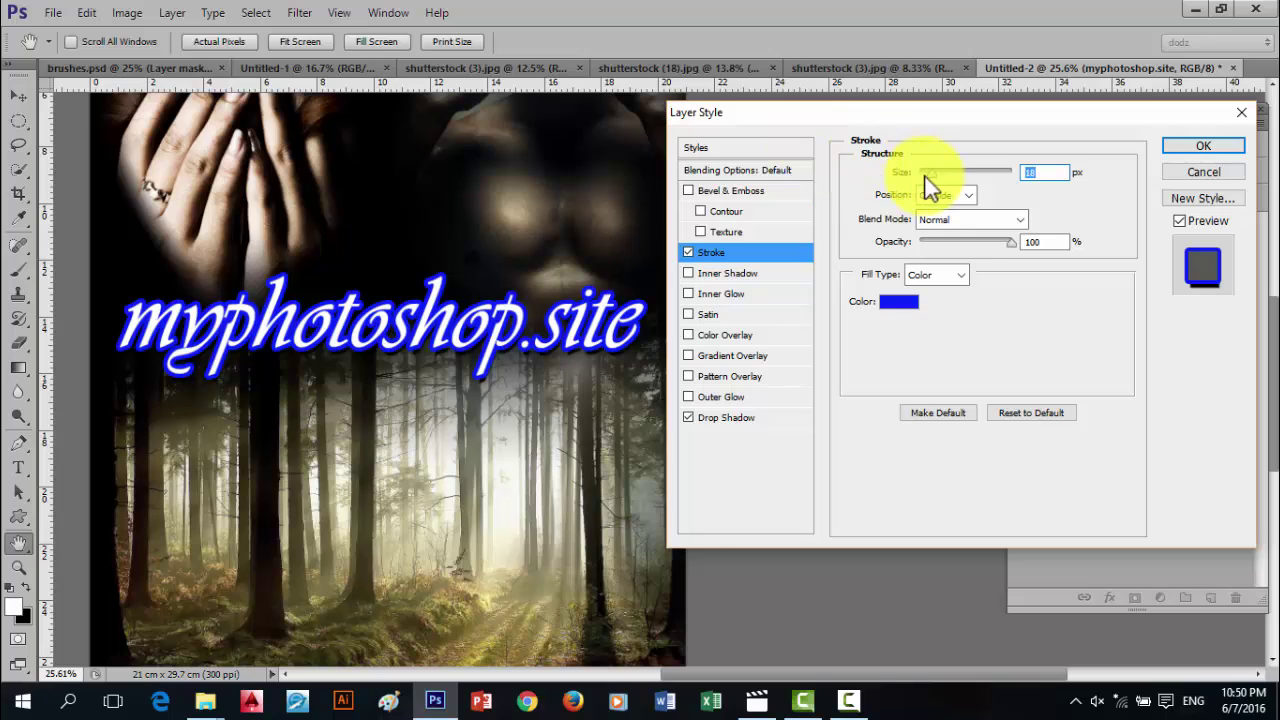
- Try the title's stroke at a size of 7 px with the Overlay blend mode
{"action": "left_click_drag", "start_coordinate": [931, 176], "coordinate": [927, 174]}
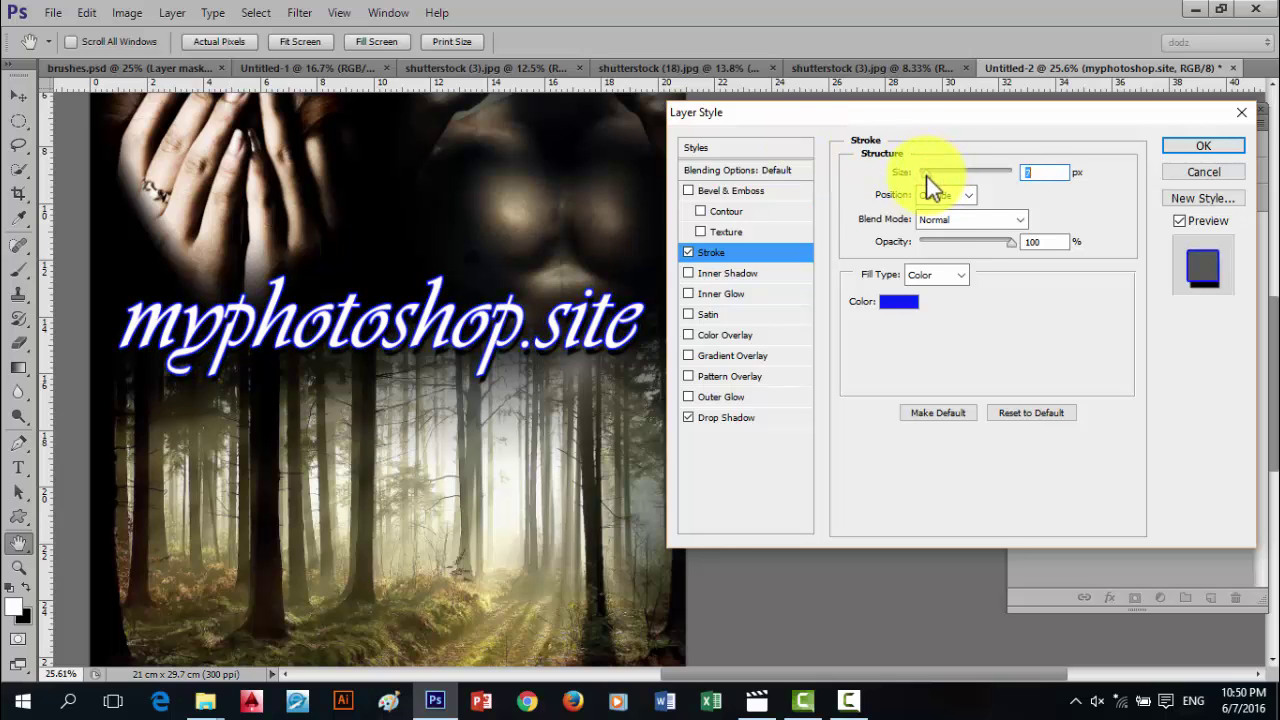
{"action": "left_click", "coordinate": [963, 225]}
{"action": "key", "text": "Escape"}
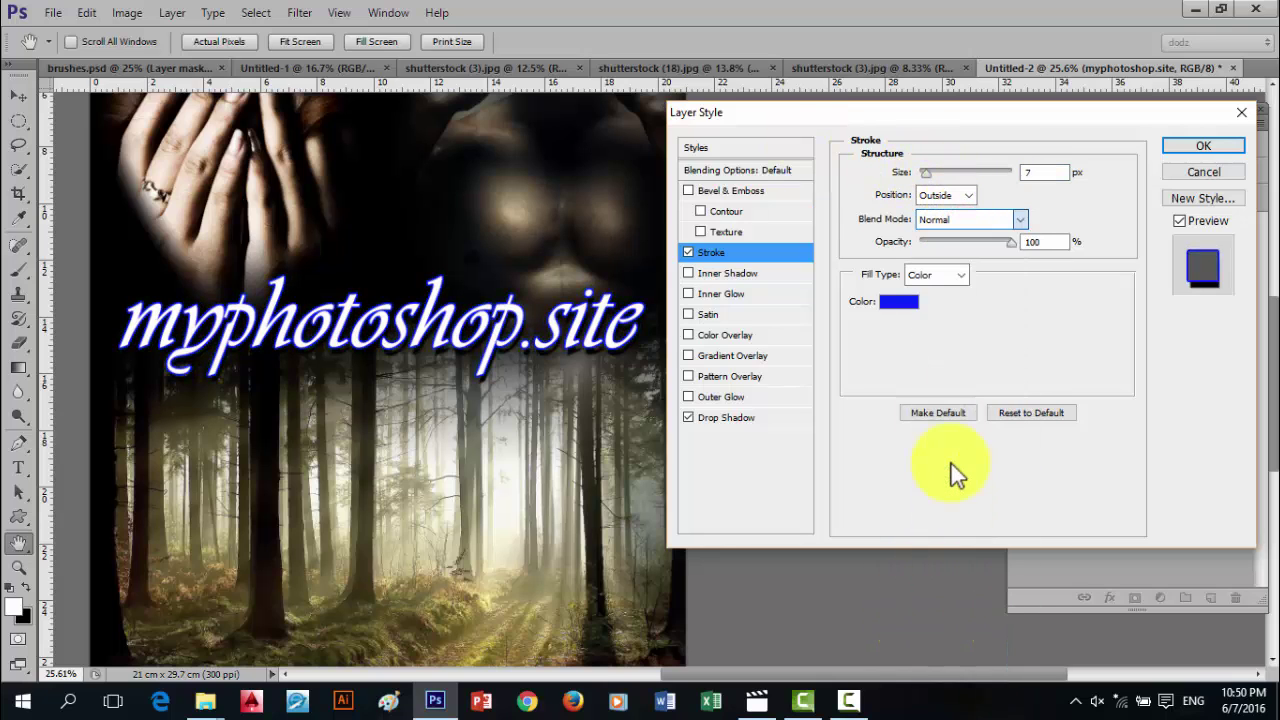
{"action": "key", "text": "o"}
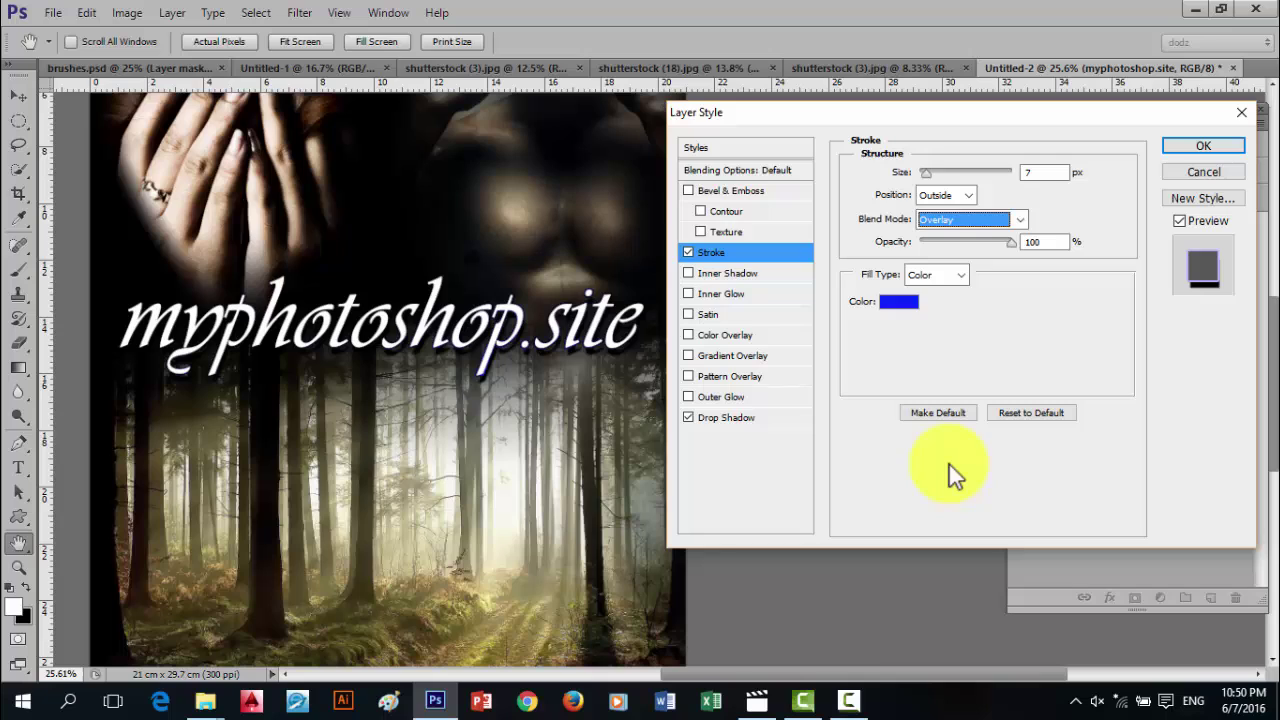
- Set the title's stroke to 5 px with the Normal blend mode and apply the layer style
{"action": "left_click", "coordinate": [922, 172]}
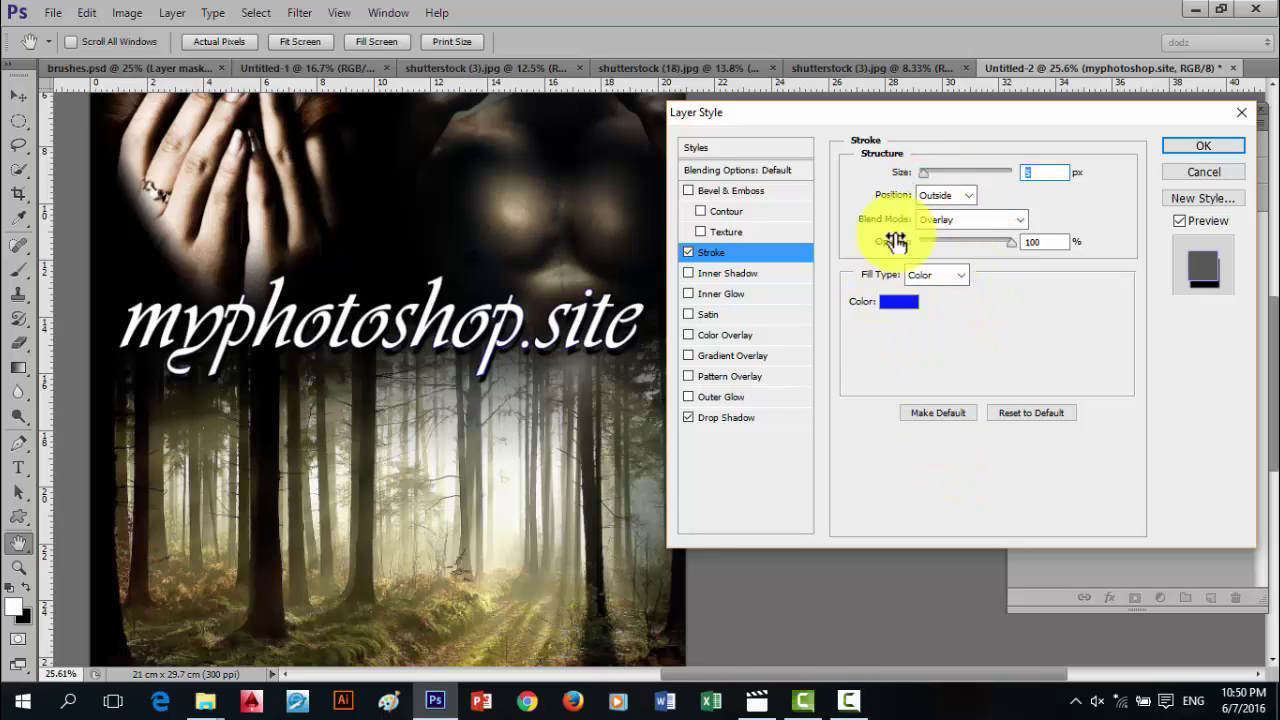
{"action": "left_click", "coordinate": [987, 221]}
{"action": "left_click", "coordinate": [944, 242]}
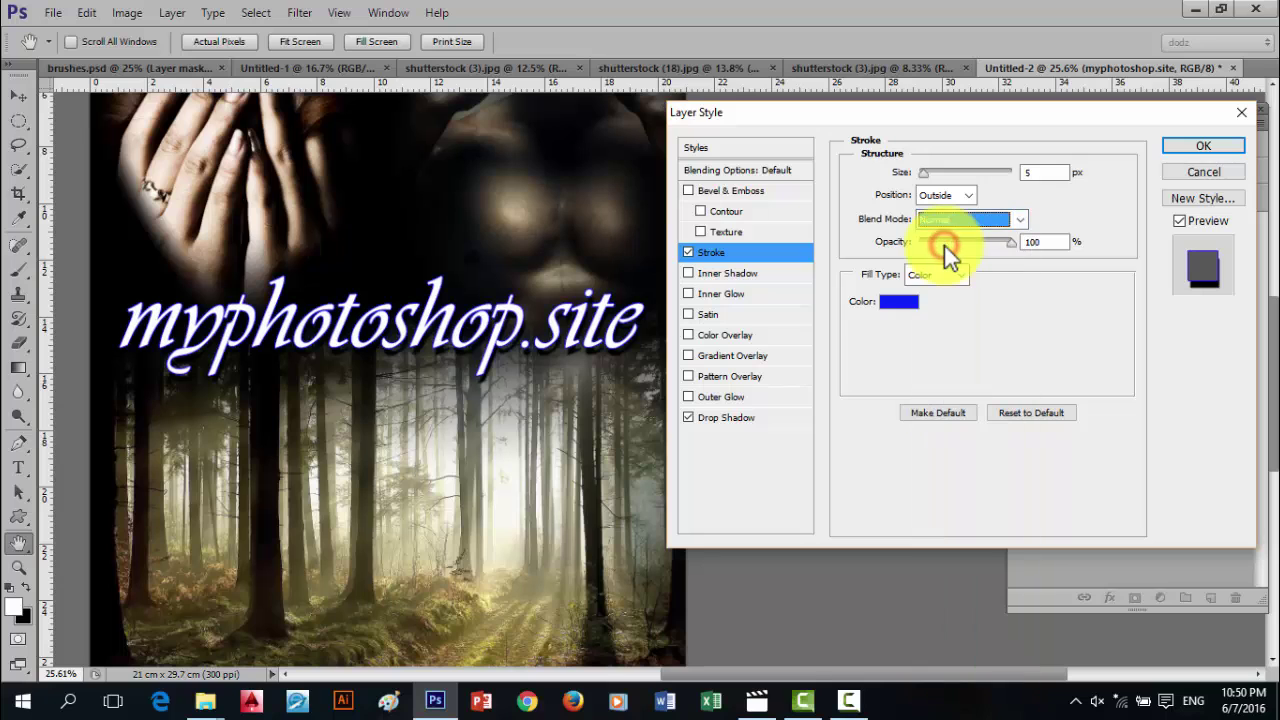
{"action": "left_click", "coordinate": [1195, 147]}
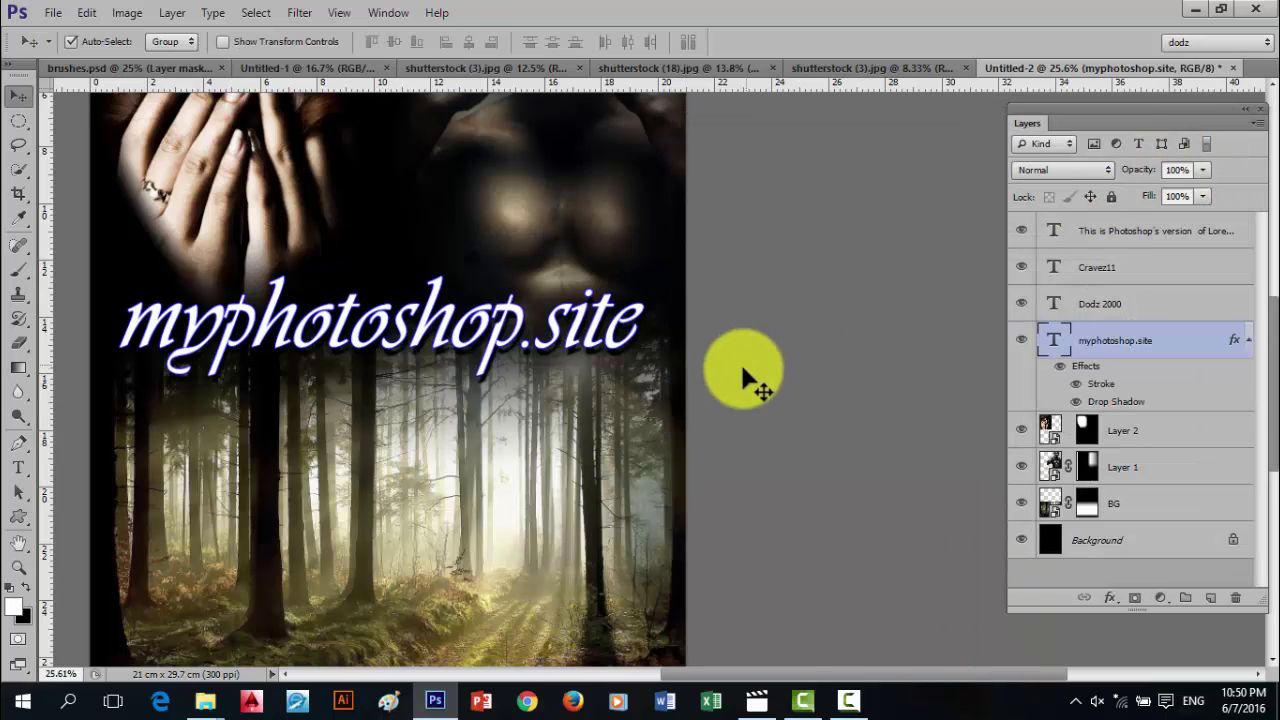
- Try to reveal more of the woman by brushing white on Layer 2's mask beside her hands
{"action": "key", "text": "ctrl+0"}
{"action": "scroll", "coordinate": [513, 412], "scroll_direction": "down", "scroll_amount": 2}
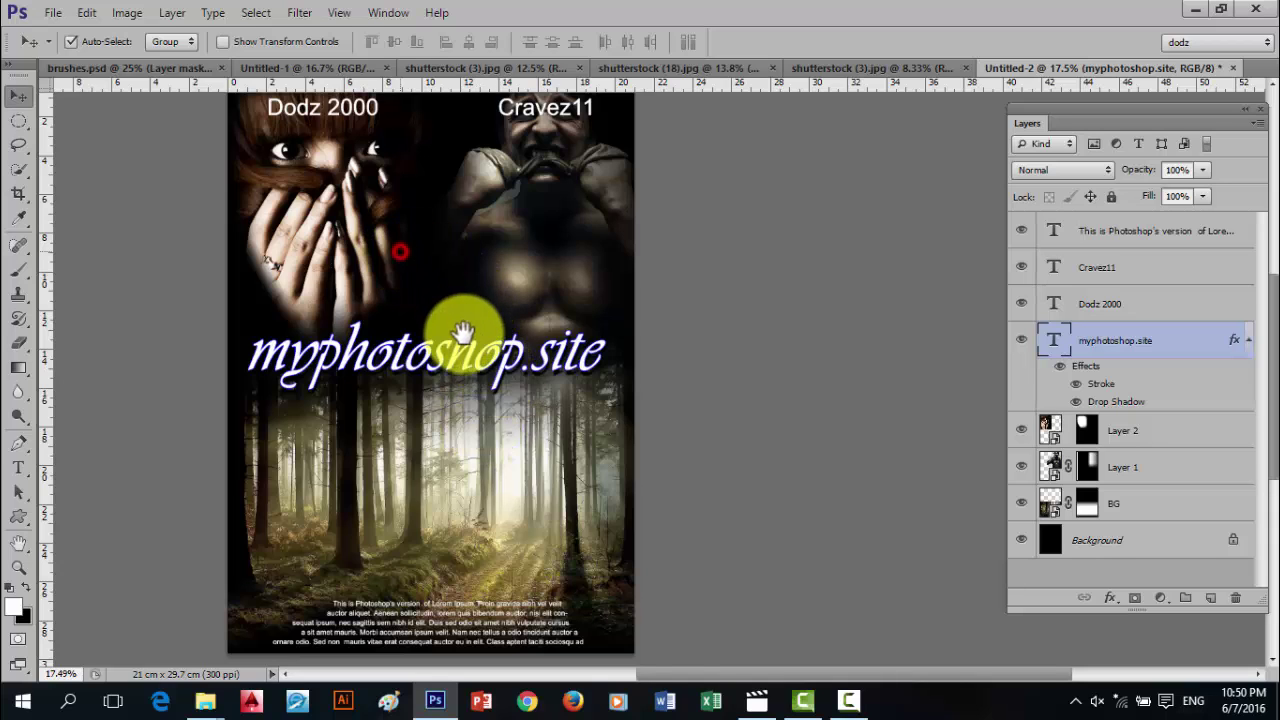
{"action": "left_click_drag", "start_coordinate": [457, 320], "coordinate": [960, 405]}
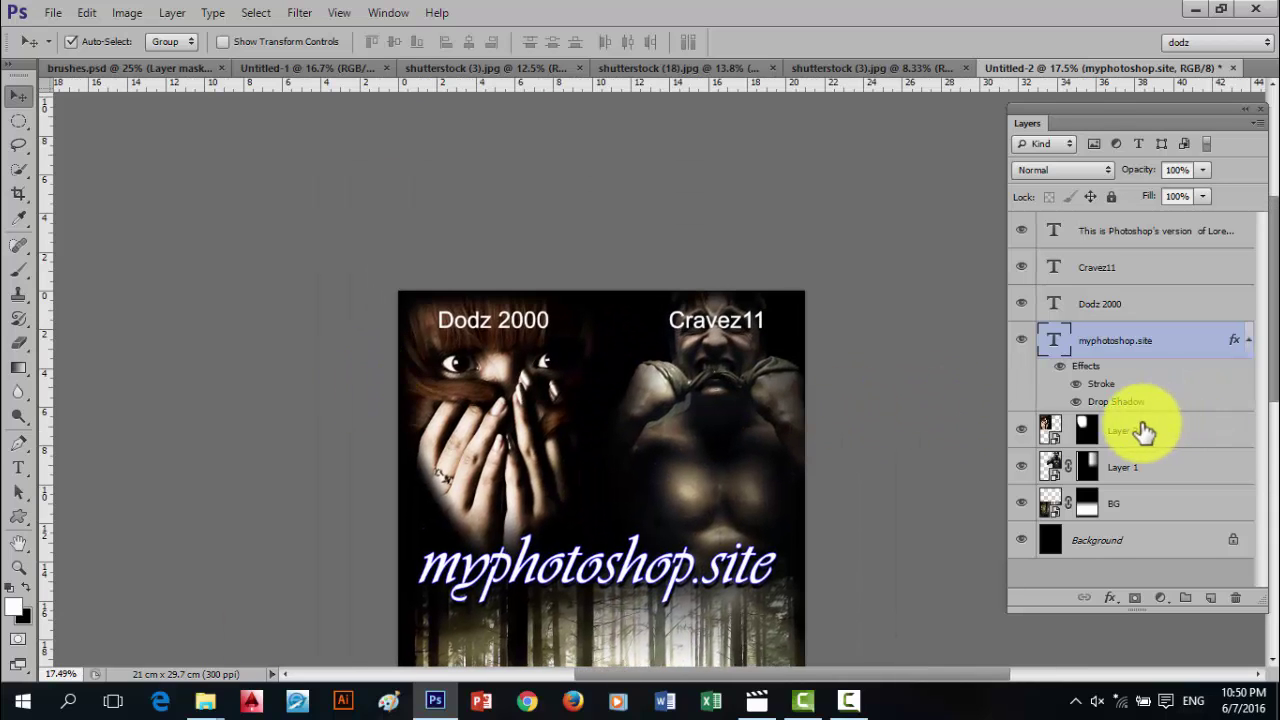
{"action": "left_click", "coordinate": [1086, 429]}
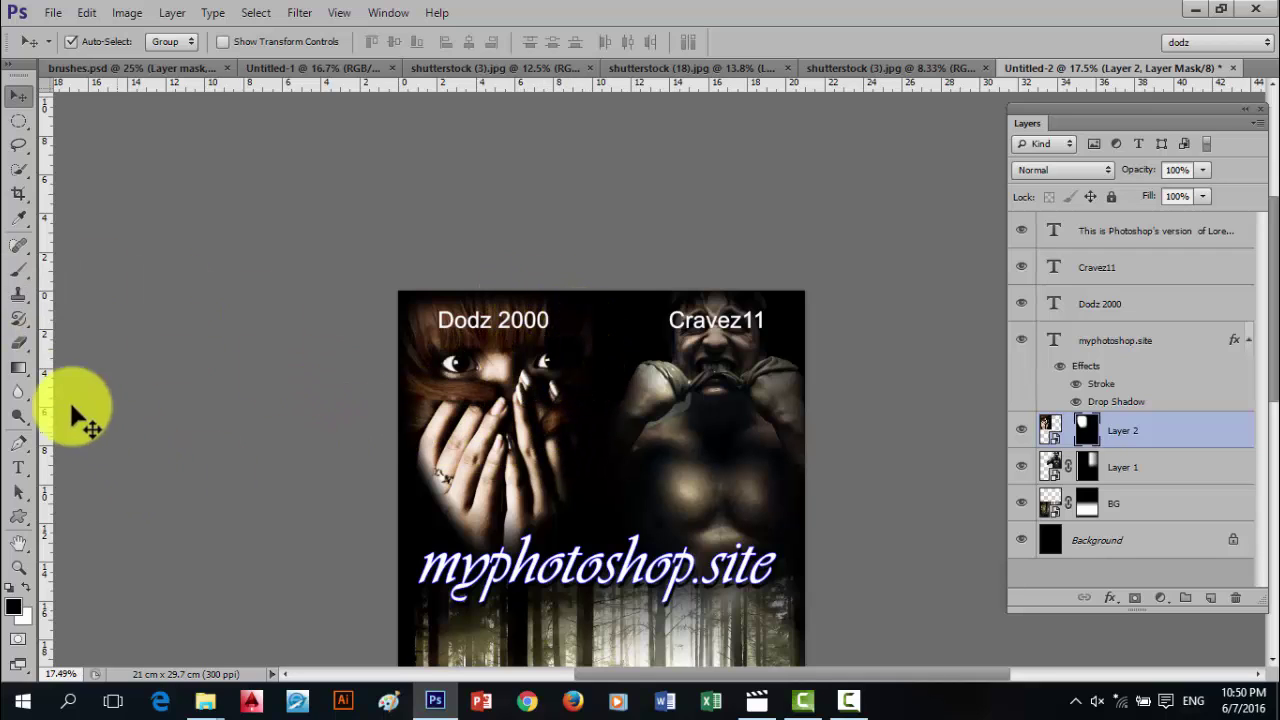
{"action": "left_click", "coordinate": [22, 268]}
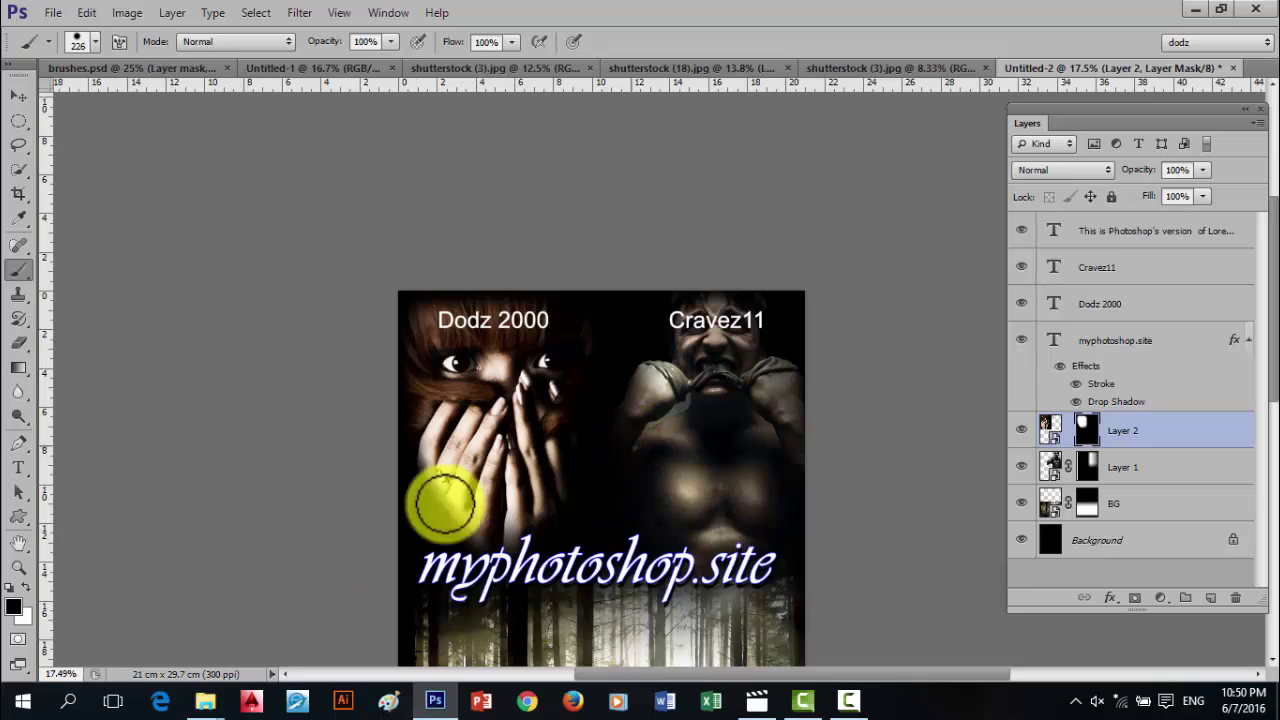
{"action": "left_click", "coordinate": [25, 589]}
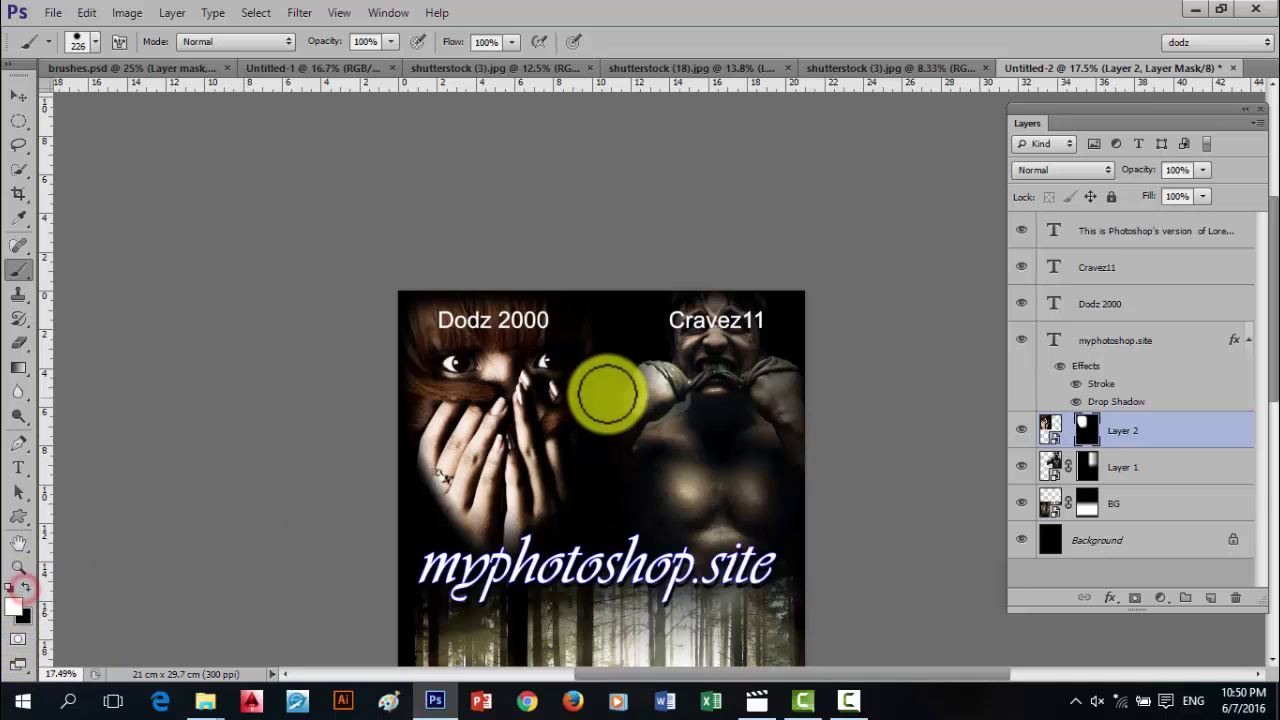
{"action": "mouse_move", "coordinate": [562, 393]}
{"action": "left_mouse_down"}
{"action": "mouse_move", "coordinate": [545, 493]}
{"action": "mouse_move", "coordinate": [449, 505]}
{"action": "mouse_move", "coordinate": [434, 488]}
{"action": "mouse_move", "coordinate": [434, 474]}
{"action": "mouse_move", "coordinate": [468, 501]}
{"action": "mouse_move", "coordinate": [546, 487]}
{"action": "mouse_move", "coordinate": [572, 467]}
{"action": "left_mouse_up"}
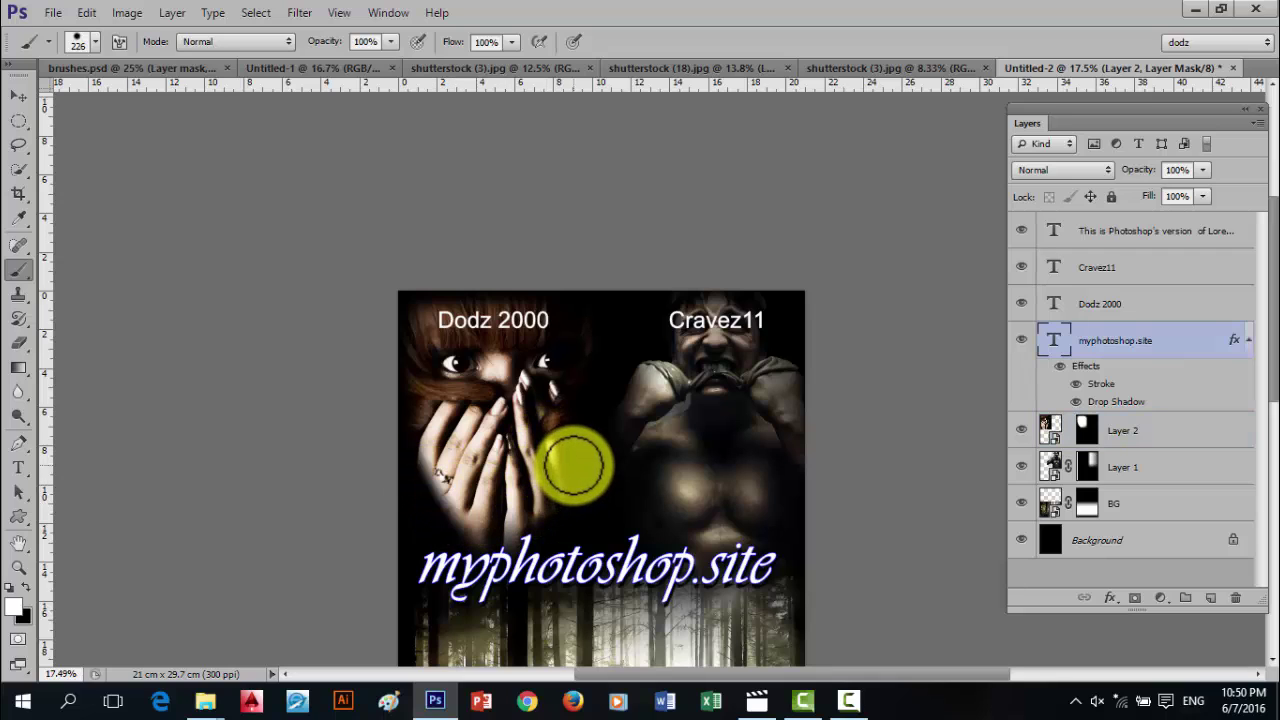
- Set the brush to 55% opacity and 0% hardness
{"action": "left_click", "coordinate": [356, 41]}
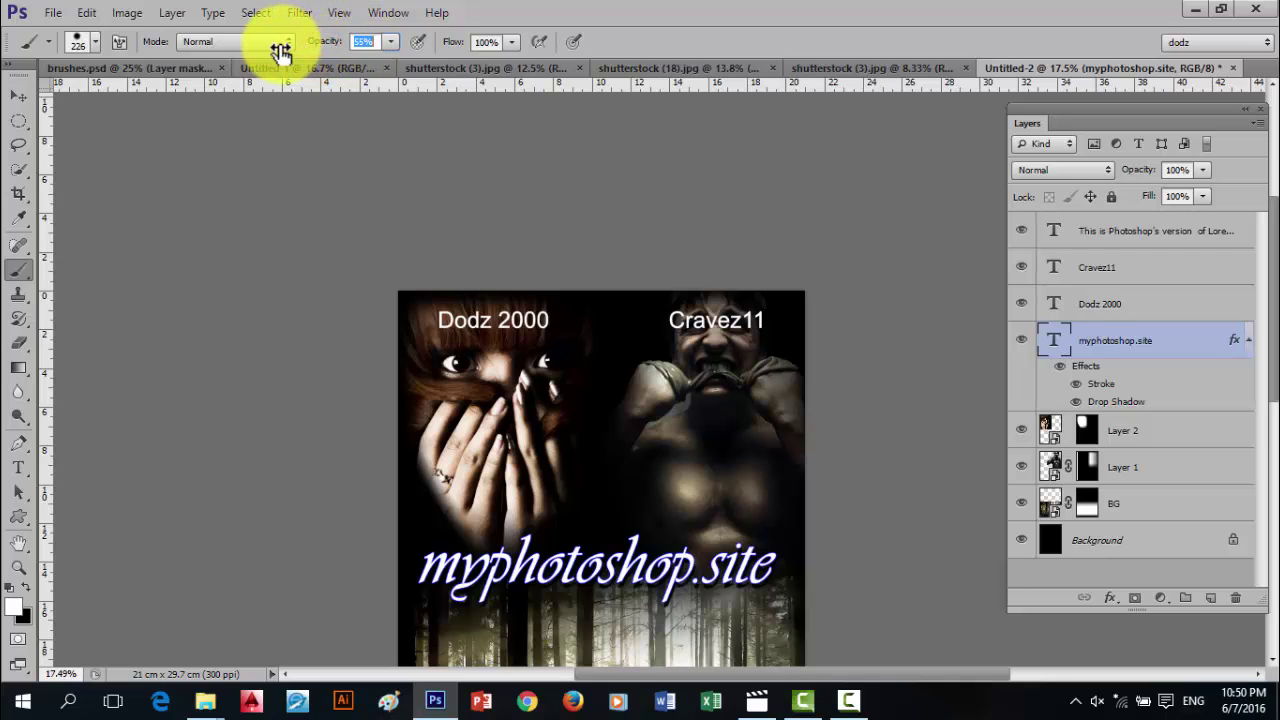
{"action": "left_click_drag", "start_coordinate": [281, 50], "coordinate": [281, 50]}
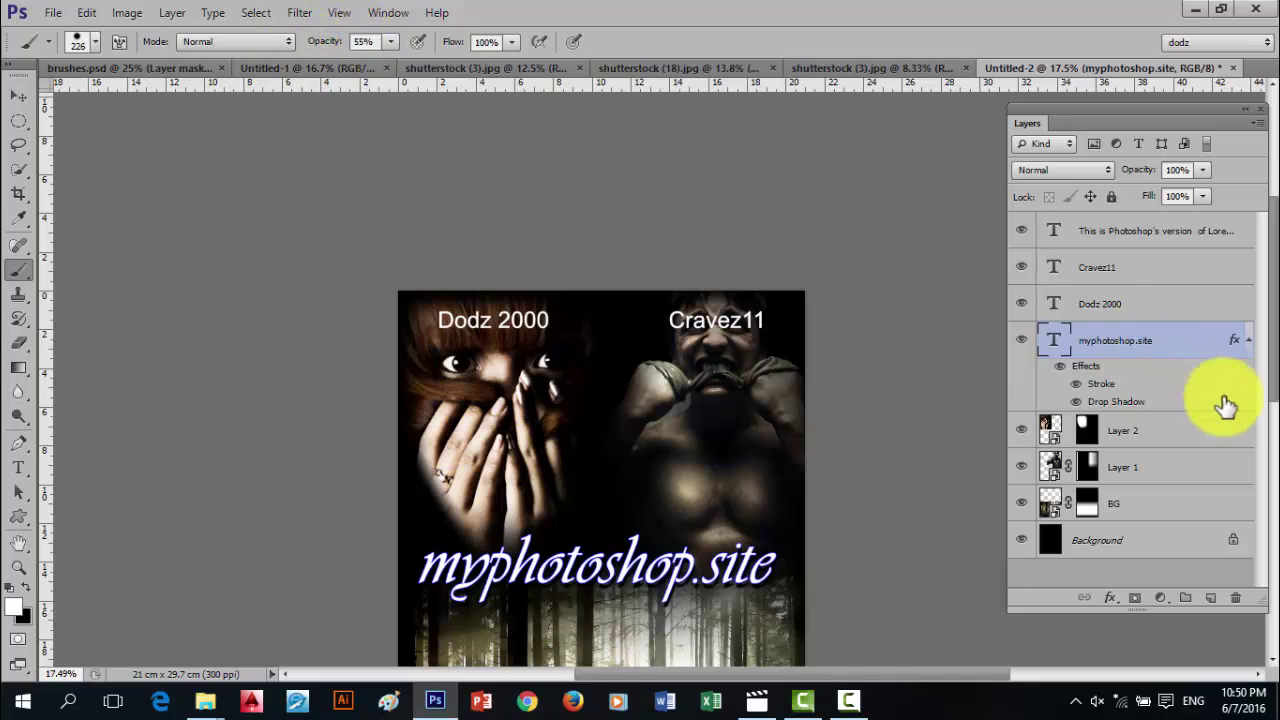
{"action": "left_click", "coordinate": [1087, 430]}
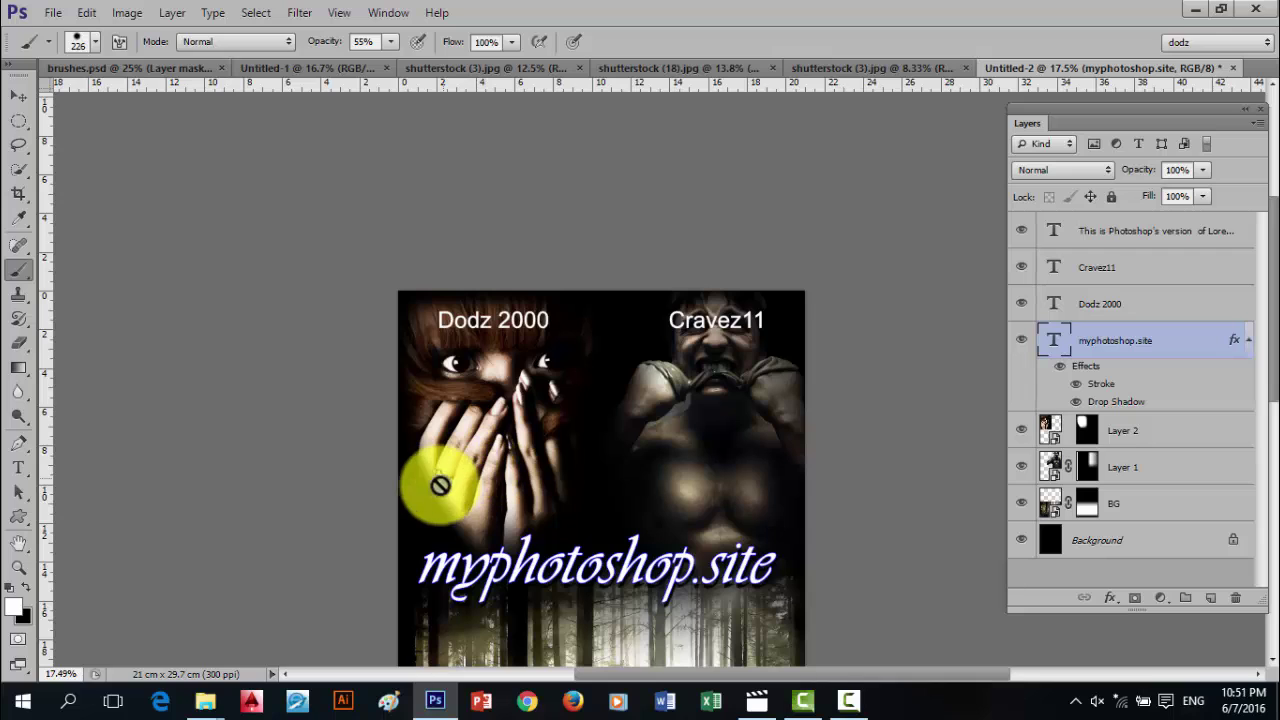
{"action": "right_click", "coordinate": [489, 495]}
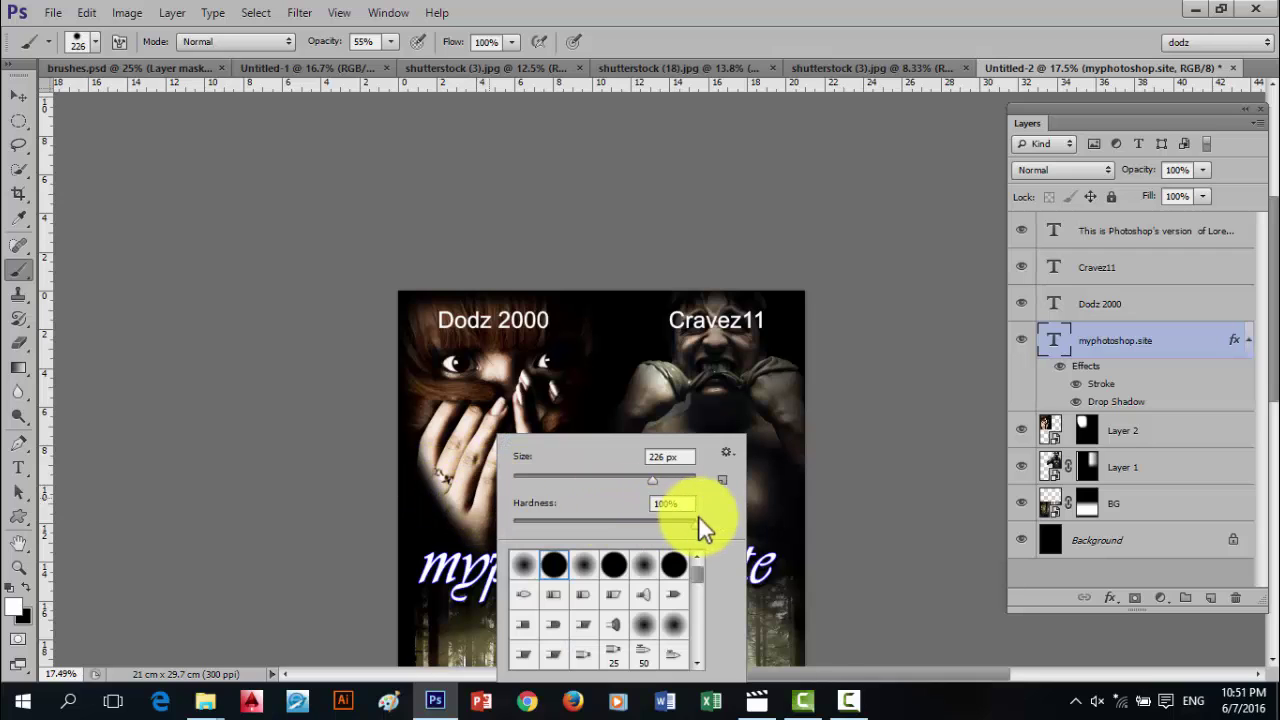
{"action": "type", "text": "0"}
{"action": "key", "text": "Return"}
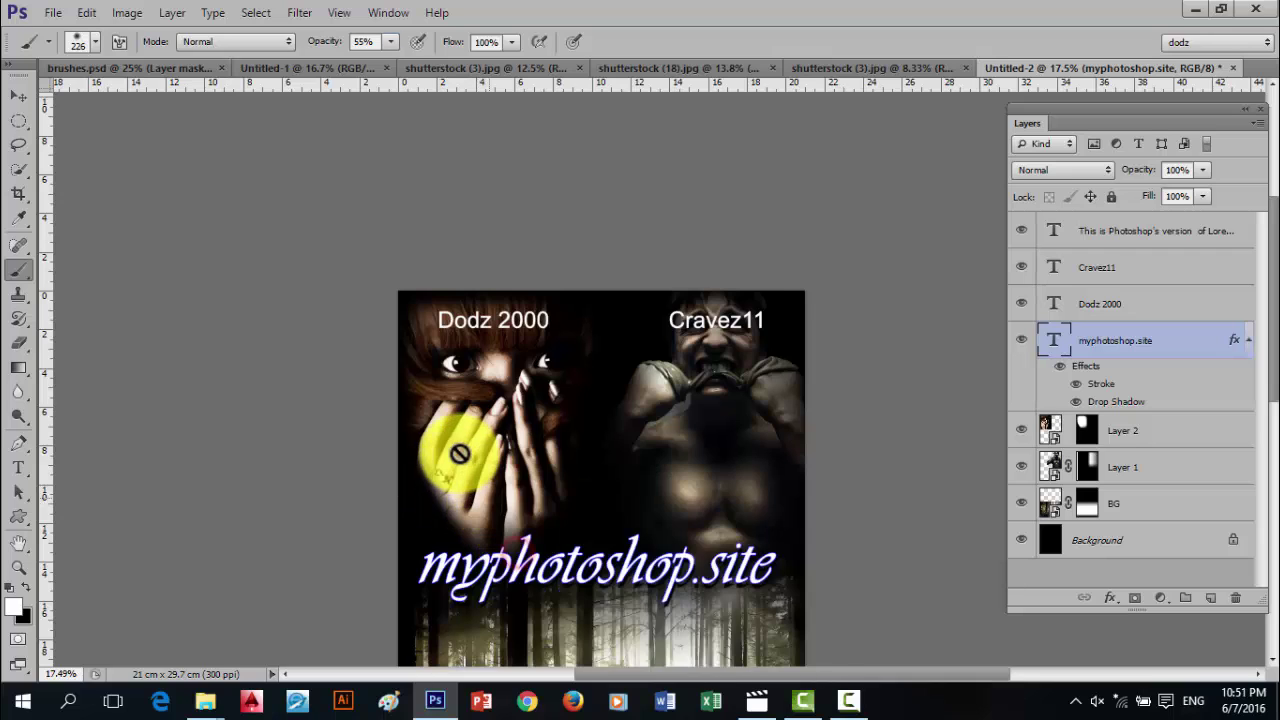
{"action": "left_click", "coordinate": [459, 453]}
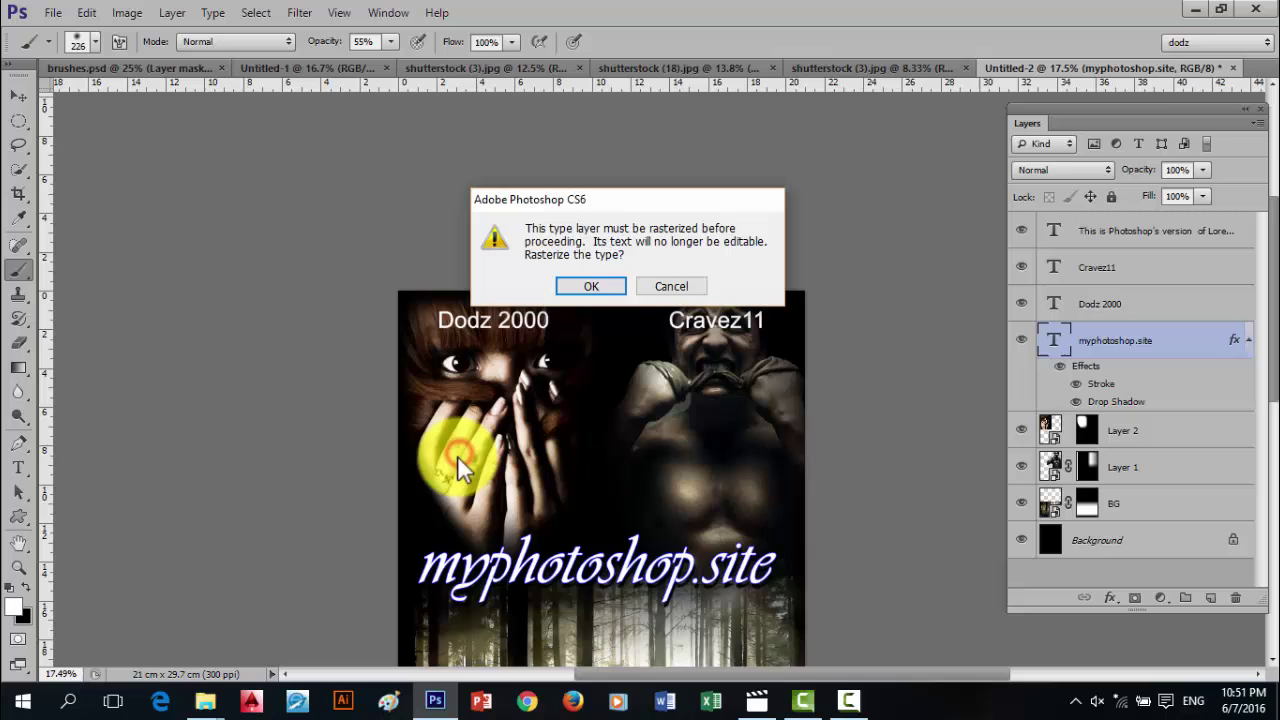
{"action": "left_click", "coordinate": [677, 285]}
{"action": "key", "text": "Return"}
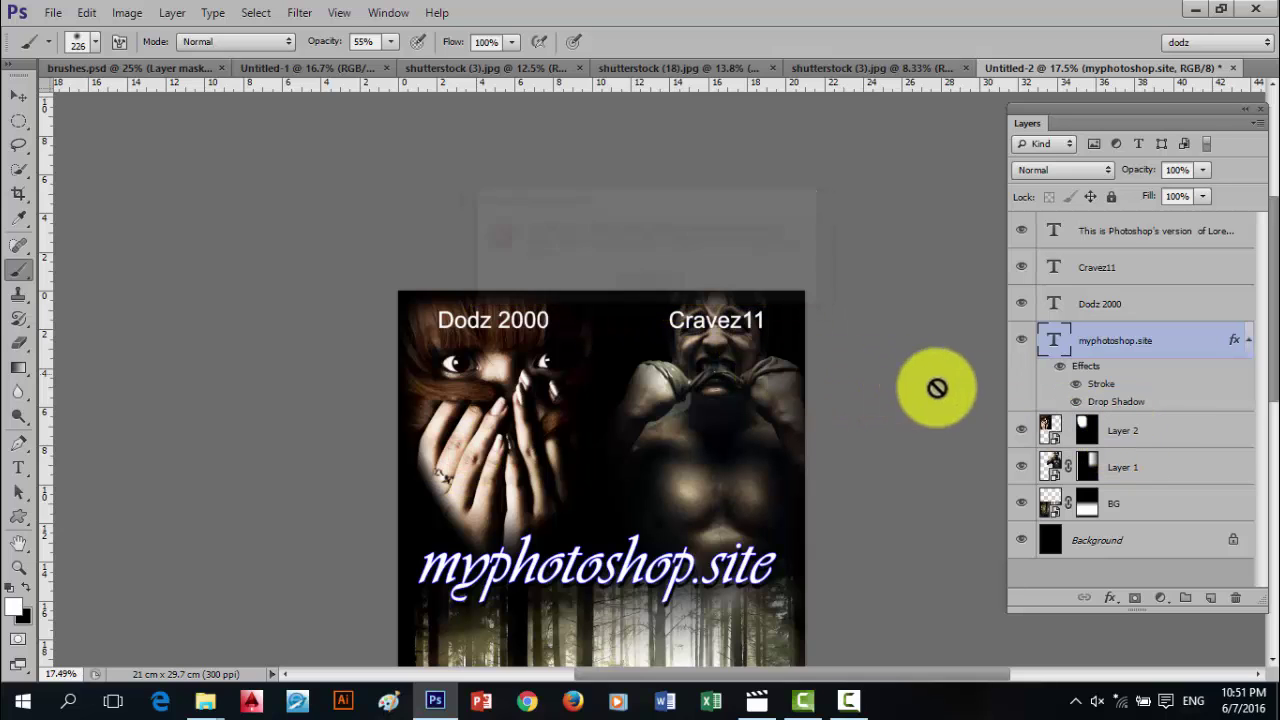
- Brush white on Layer 2's mask around the woman's hands and on Layer 1's mask over the man's arms and torso to reveal more of both
{"action": "left_click", "coordinate": [1084, 432]}
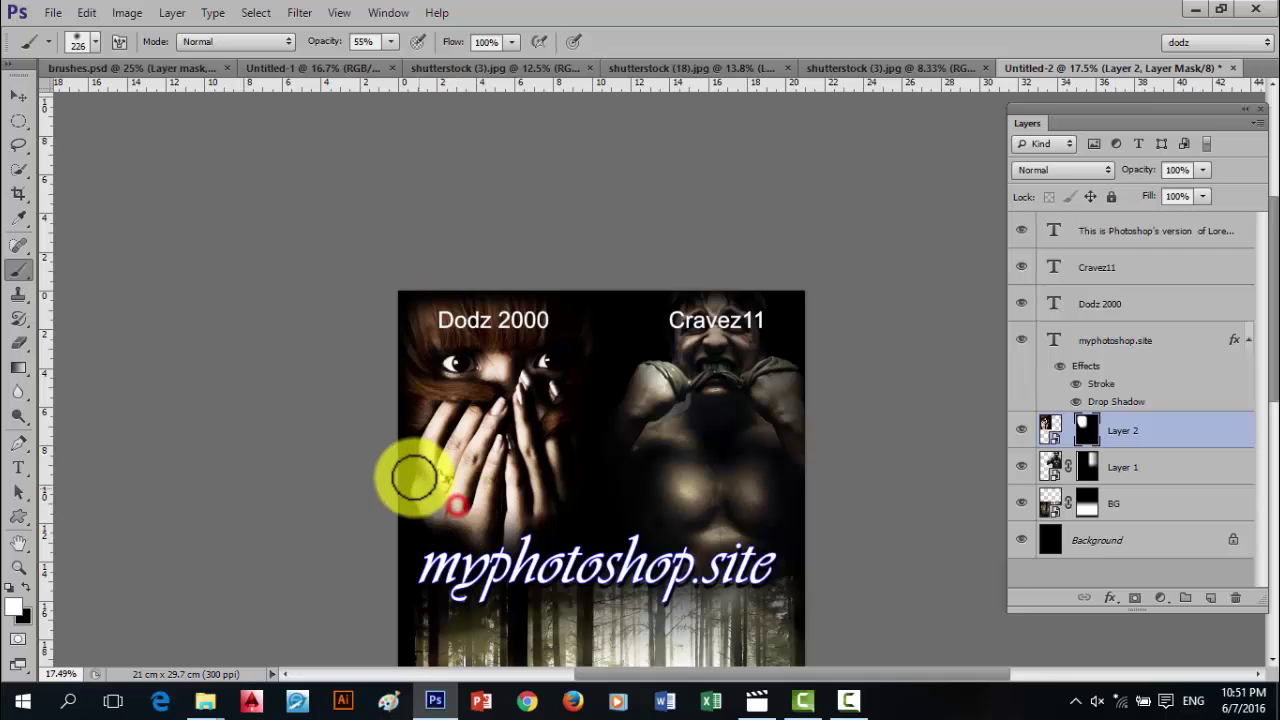
{"action": "mouse_move", "coordinate": [441, 500]}
{"action": "left_mouse_down"}
{"action": "mouse_move", "coordinate": [463, 533]}
{"action": "mouse_move", "coordinate": [452, 532]}
{"action": "mouse_move", "coordinate": [519, 538]}
{"action": "mouse_move", "coordinate": [554, 513]}
{"action": "mouse_move", "coordinate": [556, 447]}
{"action": "left_mouse_up"}
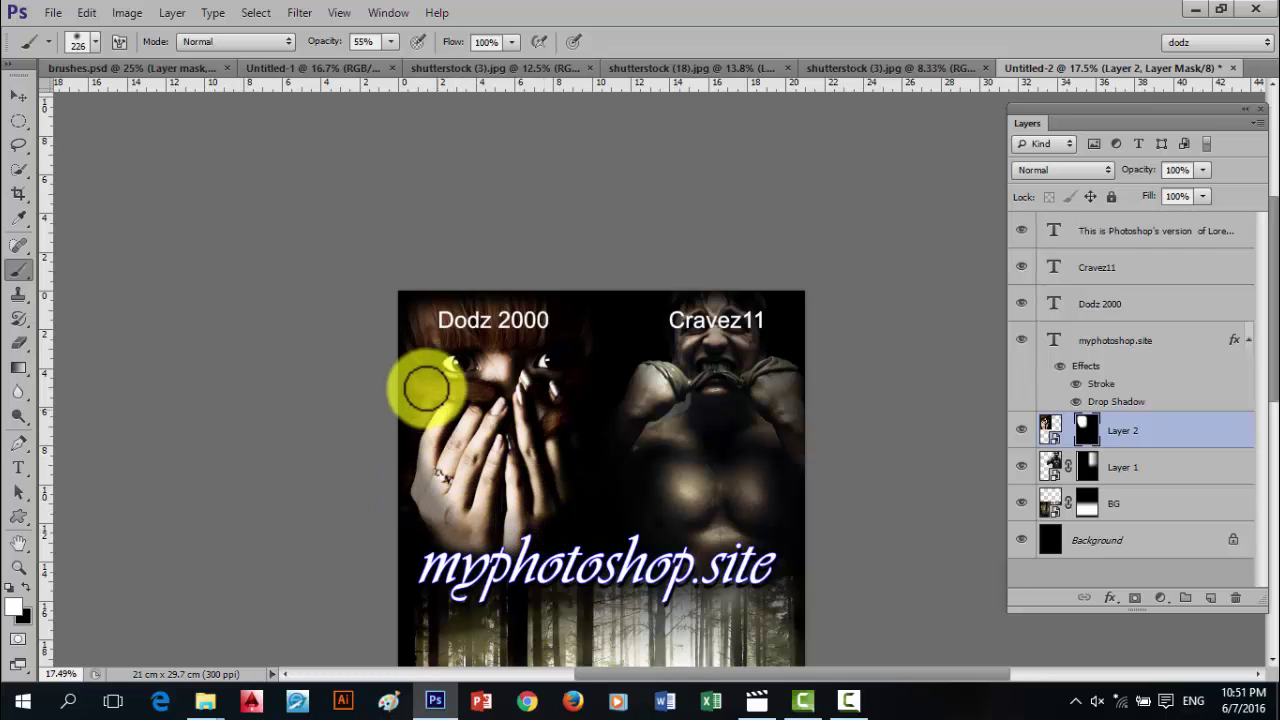
{"action": "left_click", "coordinate": [1086, 464]}
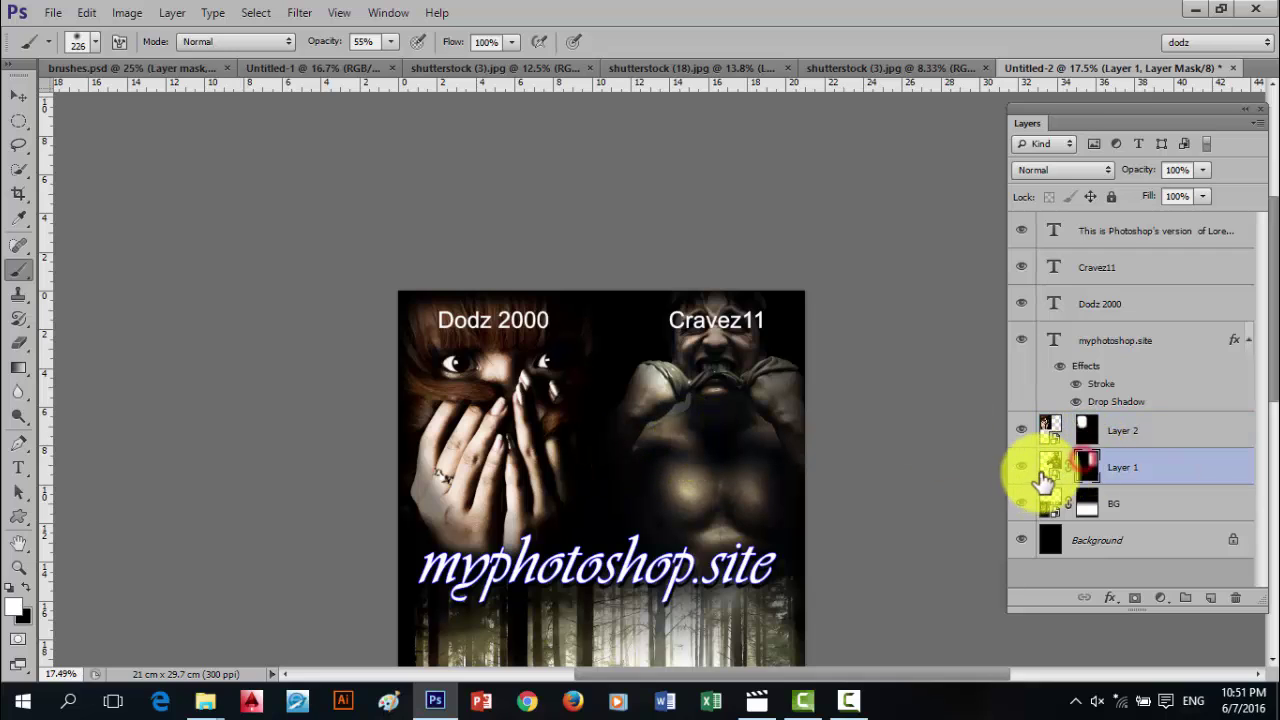
{"action": "mouse_move", "coordinate": [665, 381]}
{"action": "left_mouse_down"}
{"action": "mouse_move", "coordinate": [699, 424]}
{"action": "mouse_move", "coordinate": [686, 468]}
{"action": "mouse_move", "coordinate": [648, 433]}
{"action": "mouse_move", "coordinate": [669, 490]}
{"action": "mouse_move", "coordinate": [650, 491]}
{"action": "mouse_move", "coordinate": [639, 443]}
{"action": "mouse_move", "coordinate": [638, 464]}
{"action": "mouse_move", "coordinate": [664, 384]}
{"action": "mouse_move", "coordinate": [645, 391]}
{"action": "mouse_move", "coordinate": [687, 360]}
{"action": "mouse_move", "coordinate": [771, 375]}
{"action": "mouse_move", "coordinate": [778, 446]}
{"action": "mouse_move", "coordinate": [739, 480]}
{"action": "mouse_move", "coordinate": [657, 481]}
{"action": "mouse_move", "coordinate": [683, 513]}
{"action": "mouse_move", "coordinate": [652, 443]}
{"action": "mouse_move", "coordinate": [761, 472]}
{"action": "mouse_move", "coordinate": [750, 493]}
{"action": "mouse_move", "coordinate": [772, 473]}
{"action": "mouse_move", "coordinate": [781, 497]}
{"action": "mouse_move", "coordinate": [769, 496]}
{"action": "mouse_move", "coordinate": [775, 420]}
{"action": "mouse_move", "coordinate": [756, 380]}
{"action": "mouse_move", "coordinate": [775, 404]}
{"action": "mouse_move", "coordinate": [712, 467]}
{"action": "left_mouse_up"}
{"action": "scroll", "coordinate": [690, 480], "scroll_direction": "down", "scroll_amount": 4}
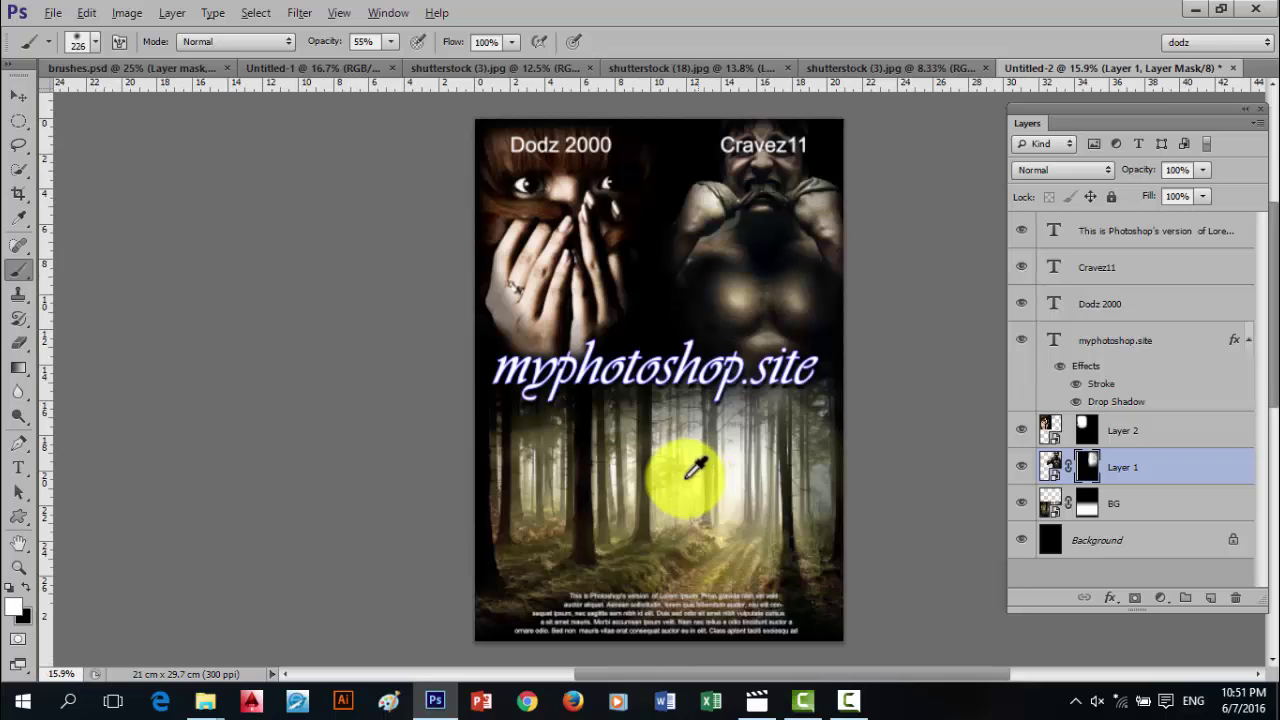
{"action": "scroll", "coordinate": [748, 422], "scroll_direction": "up", "scroll_amount": 1}
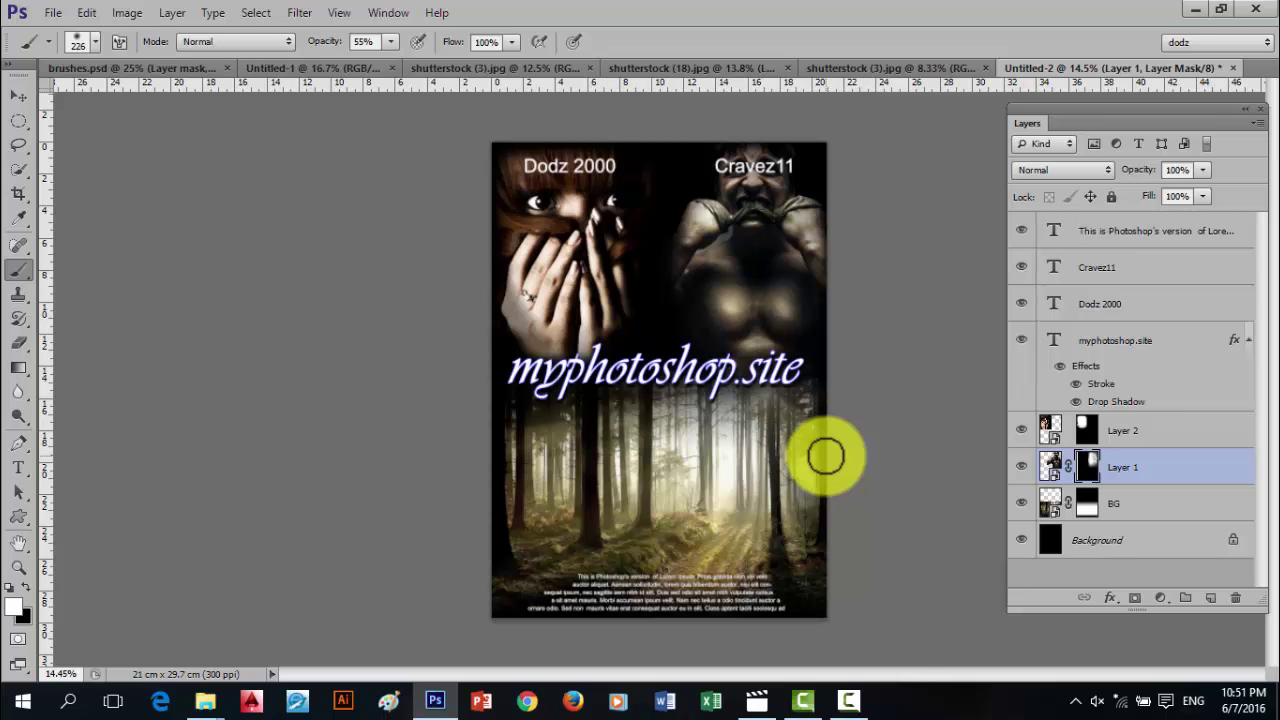
{"action": "left_click", "coordinate": [349, 68]}
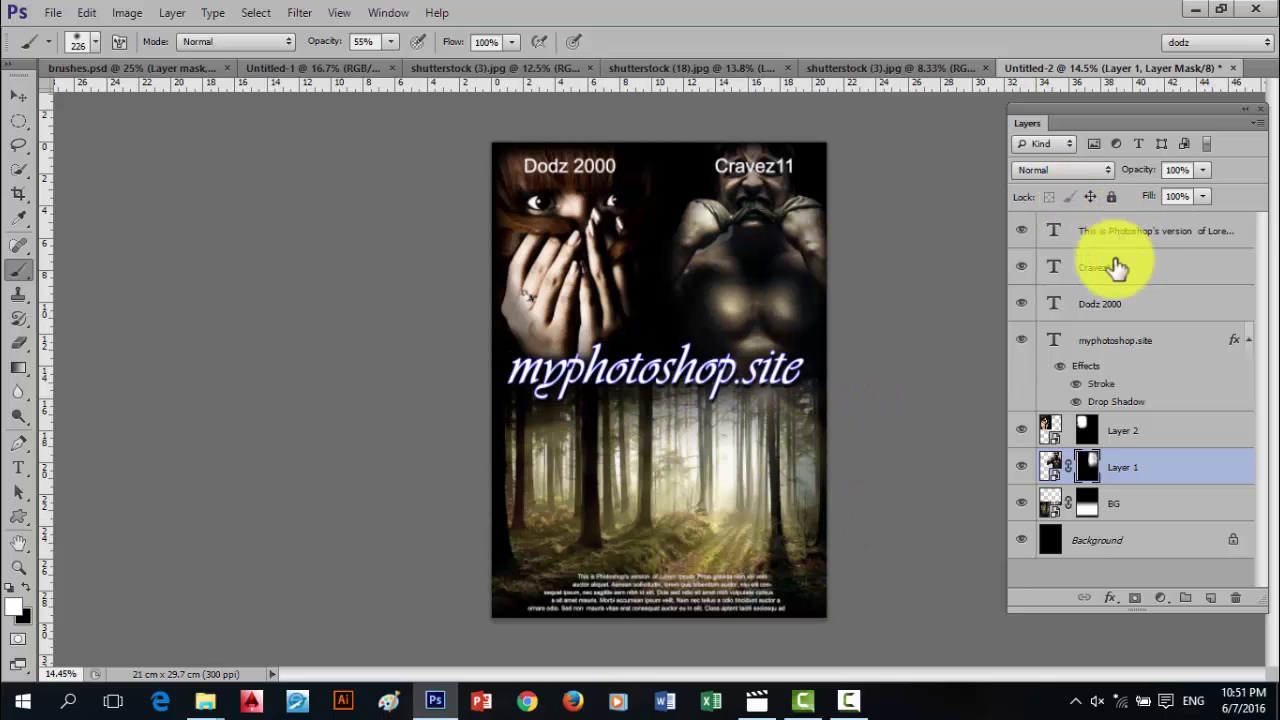
- Try a wide elliptical selection around the title on the title layer, shift the title slightly with it, and undo the move
{"action": "left_click", "coordinate": [1115, 340]}
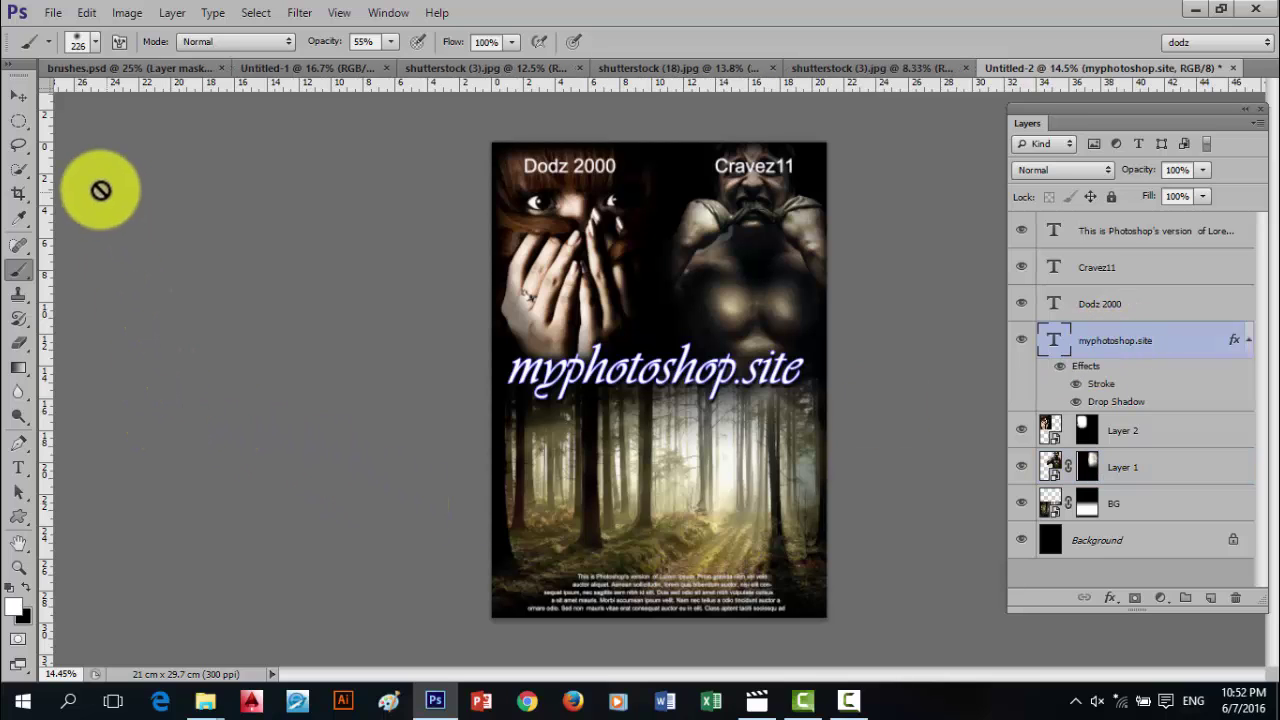
{"action": "left_click", "coordinate": [17, 120]}
{"action": "left_click_drag", "start_coordinate": [467, 323], "coordinate": [820, 517]}
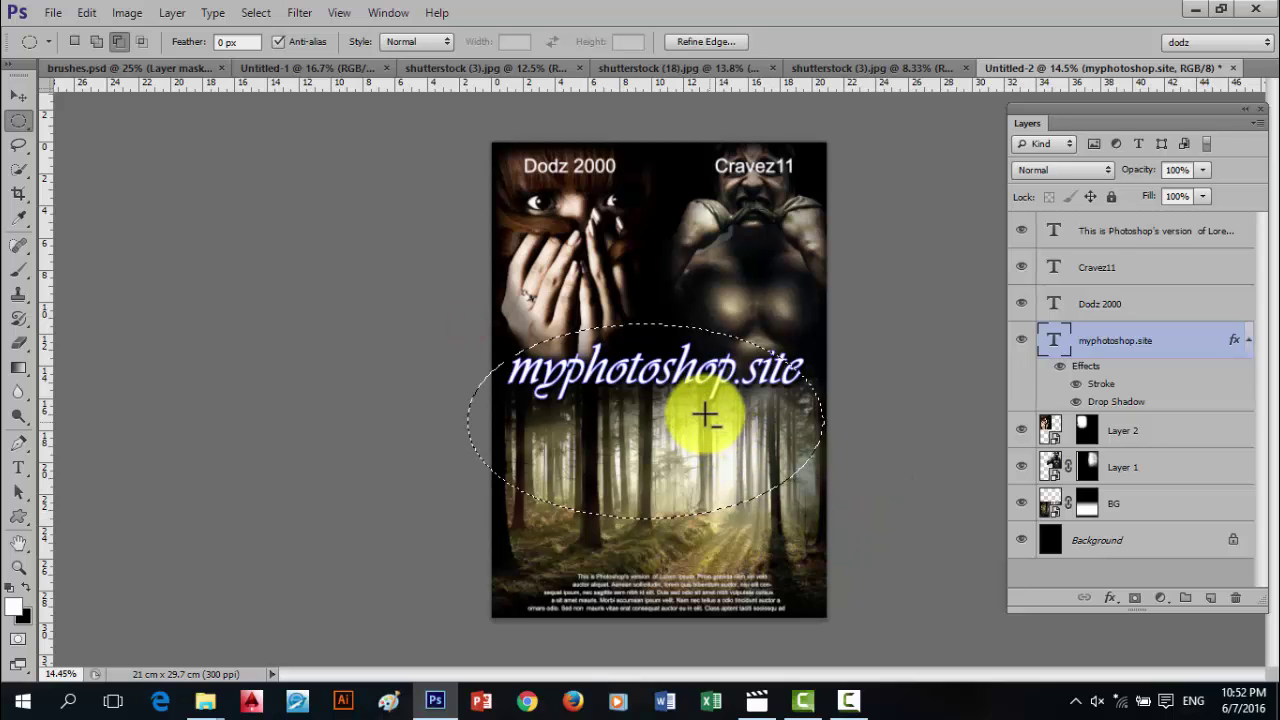
{"action": "left_click", "coordinate": [19, 96]}
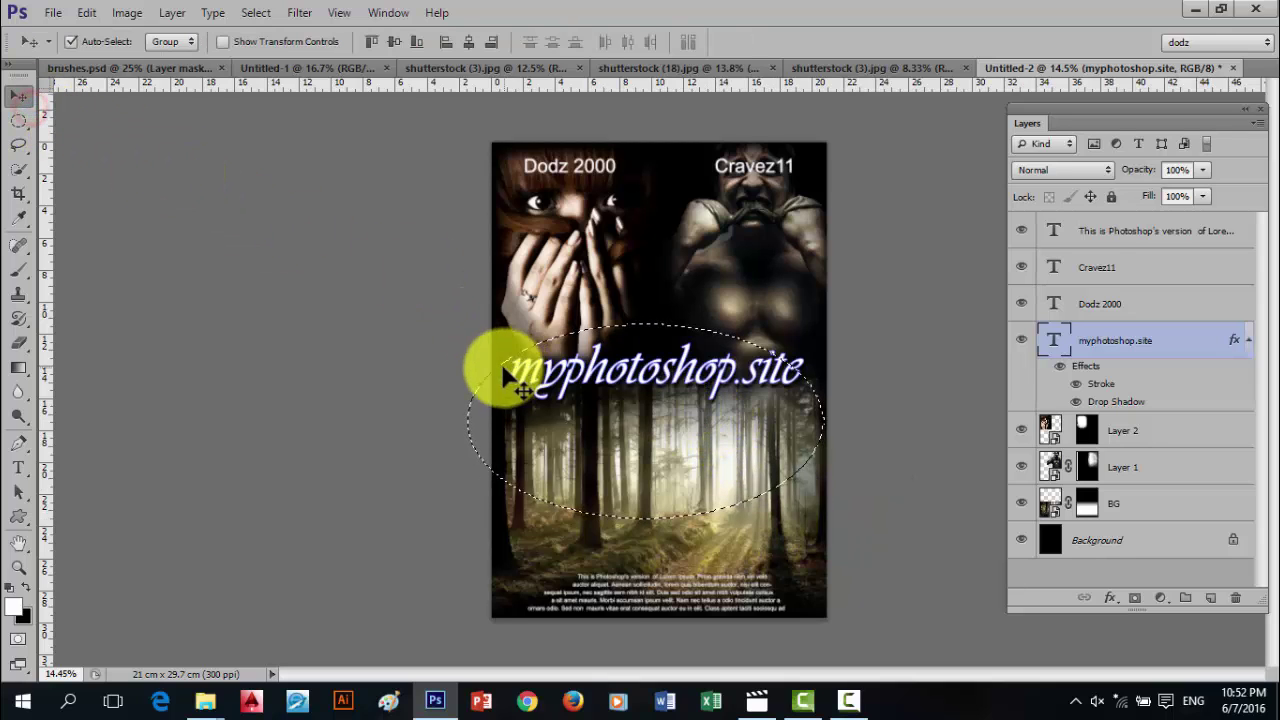
{"action": "left_click_drag", "start_coordinate": [577, 414], "coordinate": [585, 421]}
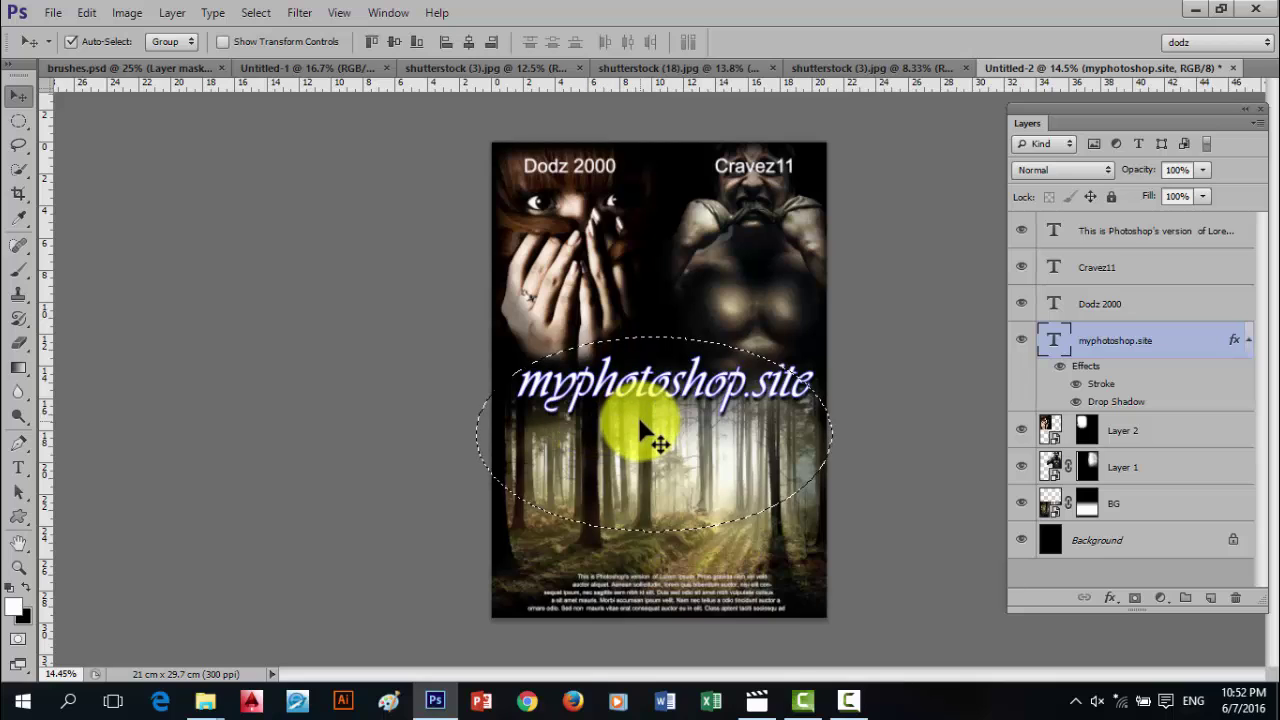
{"action": "key", "text": "ctrl+z"}
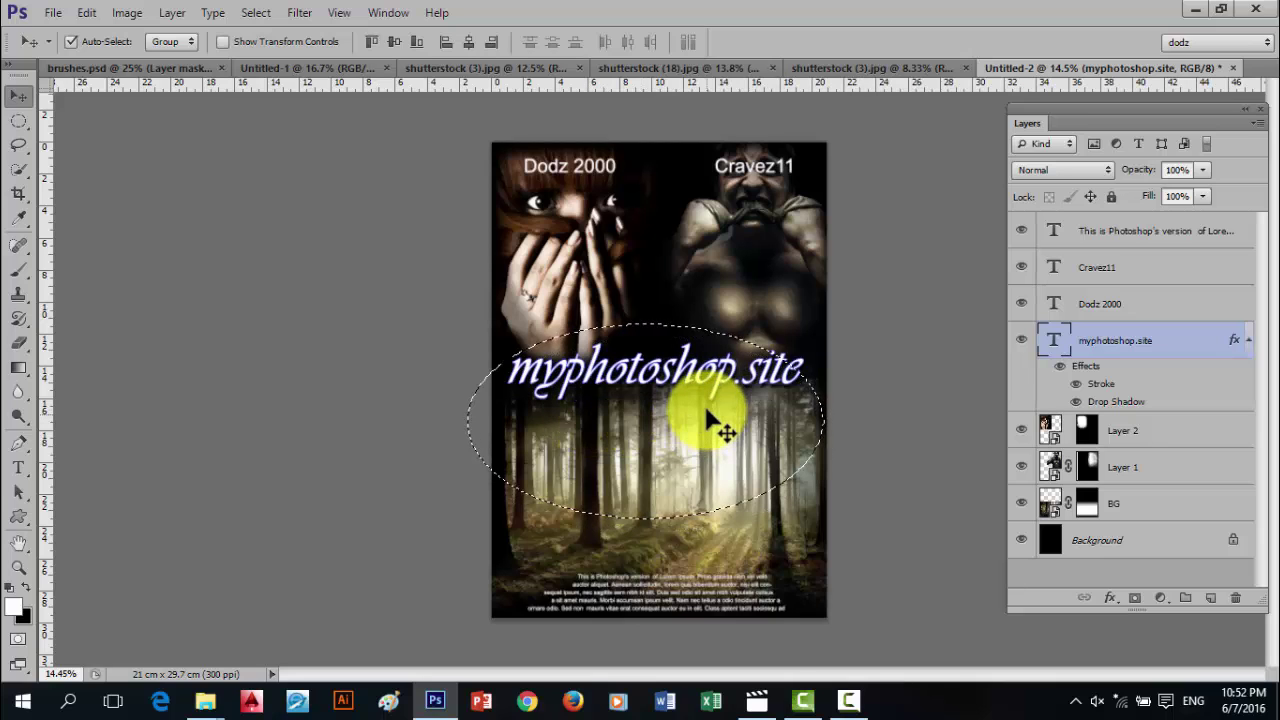
- Try a lower elliptical selection overlapping the title's lower half, nudge the title with it, and clear the selection
{"action": "left_click", "coordinate": [19, 120]}
{"action": "left_click", "coordinate": [514, 374]}
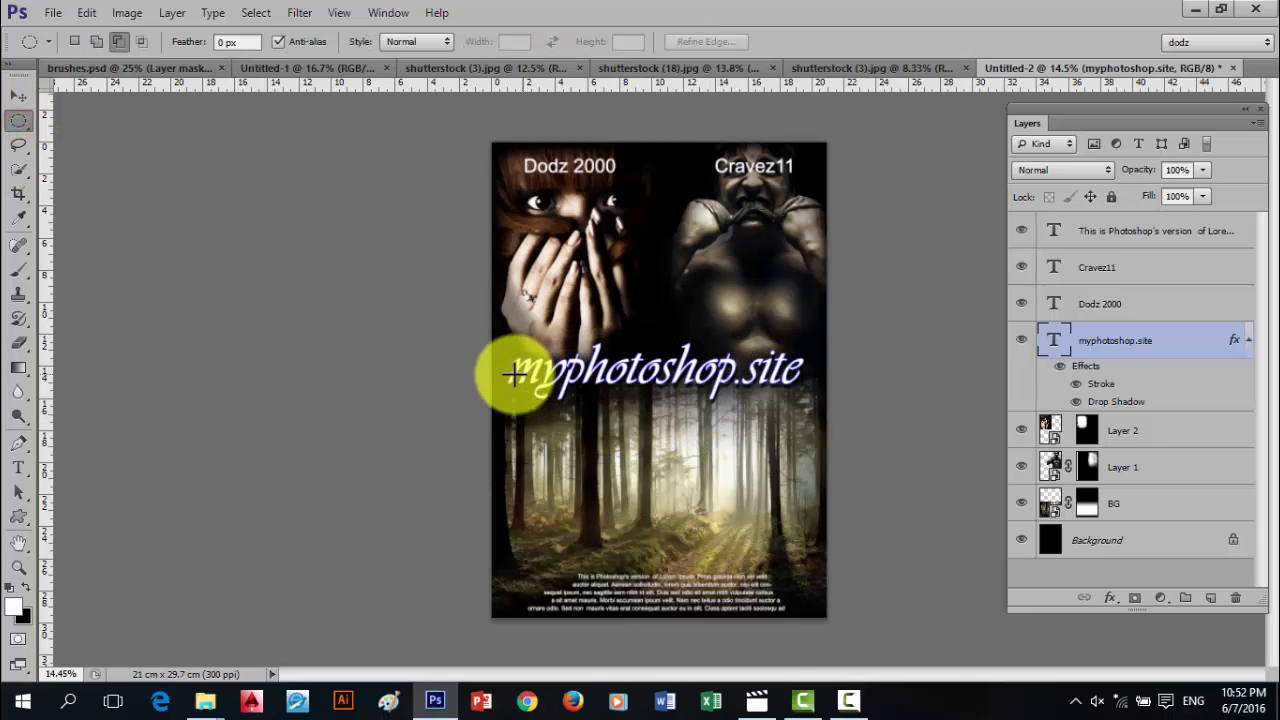
{"action": "left_click_drag", "start_coordinate": [507, 382], "coordinate": [832, 498]}
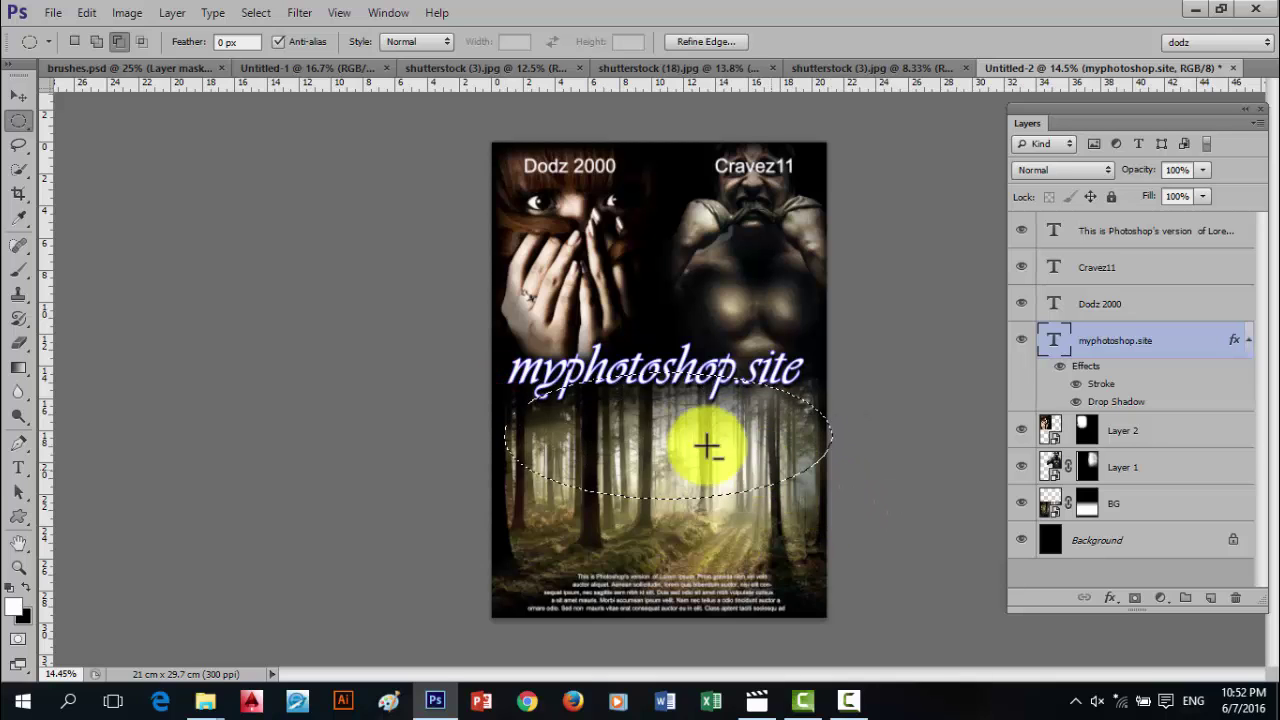
{"action": "left_click", "coordinate": [19, 95]}
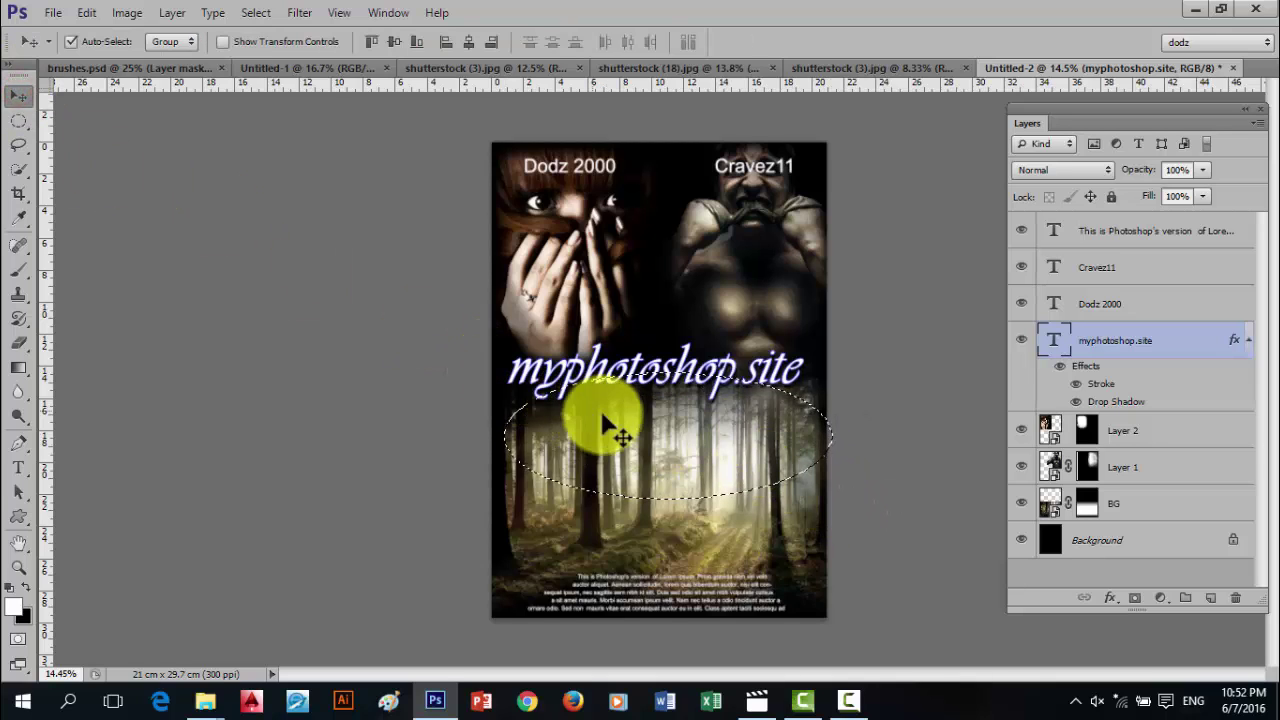
{"action": "mouse_move", "coordinate": [603, 425]}
{"action": "left_mouse_down"}
{"action": "mouse_move", "coordinate": [623, 449]}
{"action": "mouse_move", "coordinate": [620, 435]}
{"action": "left_mouse_up"}
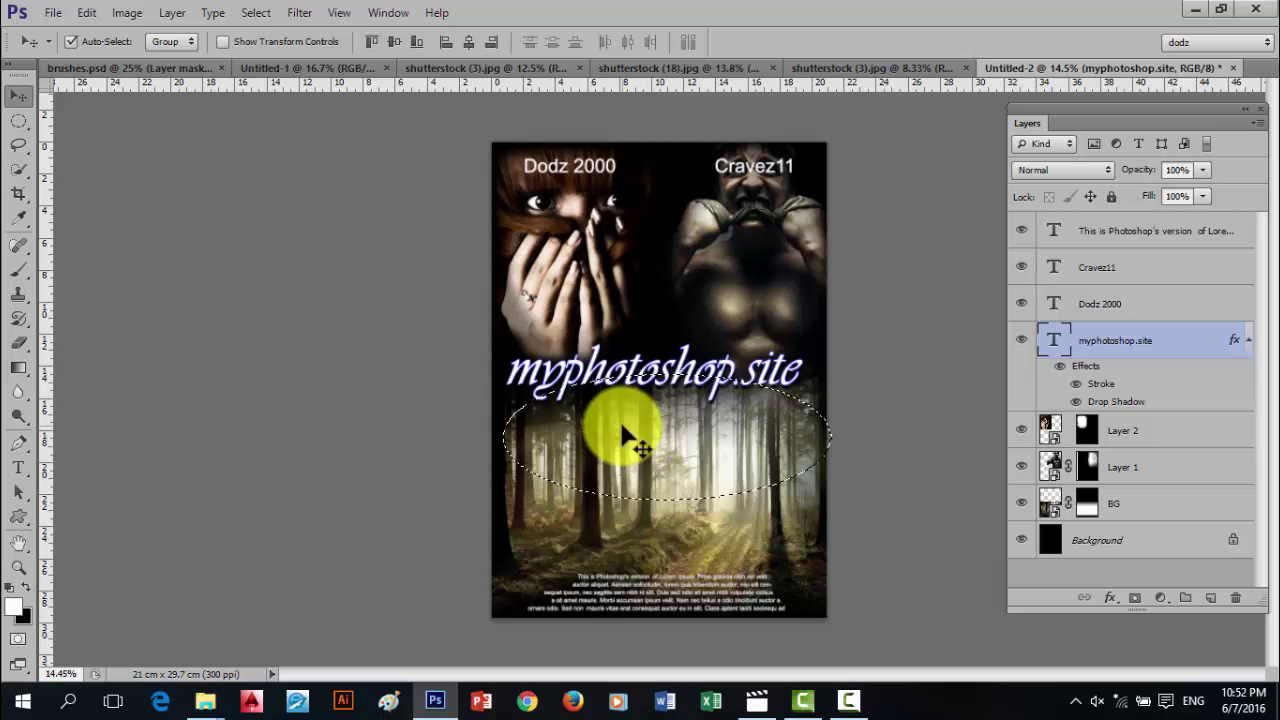
{"action": "left_click", "coordinate": [829, 452]}
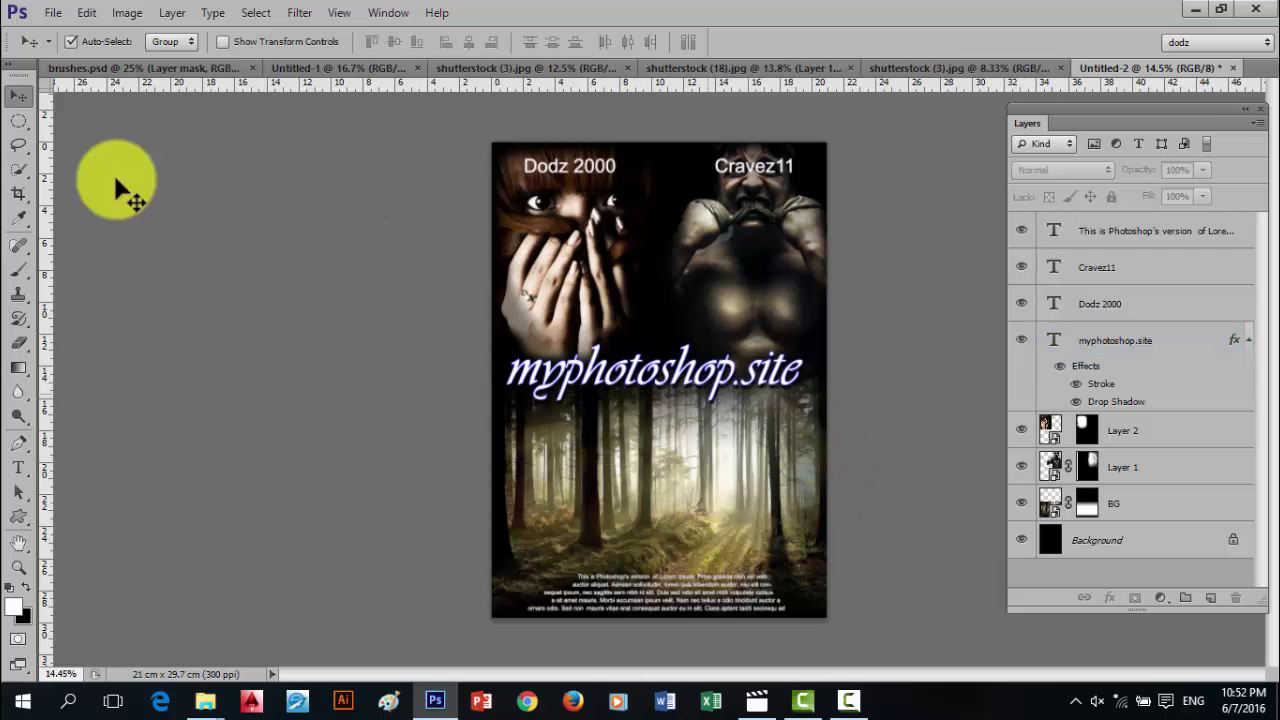
- Try filling a wide elliptical selection under the title with black on a new layer, undo the fill and delete that layer
{"action": "left_click", "coordinate": [19, 120]}
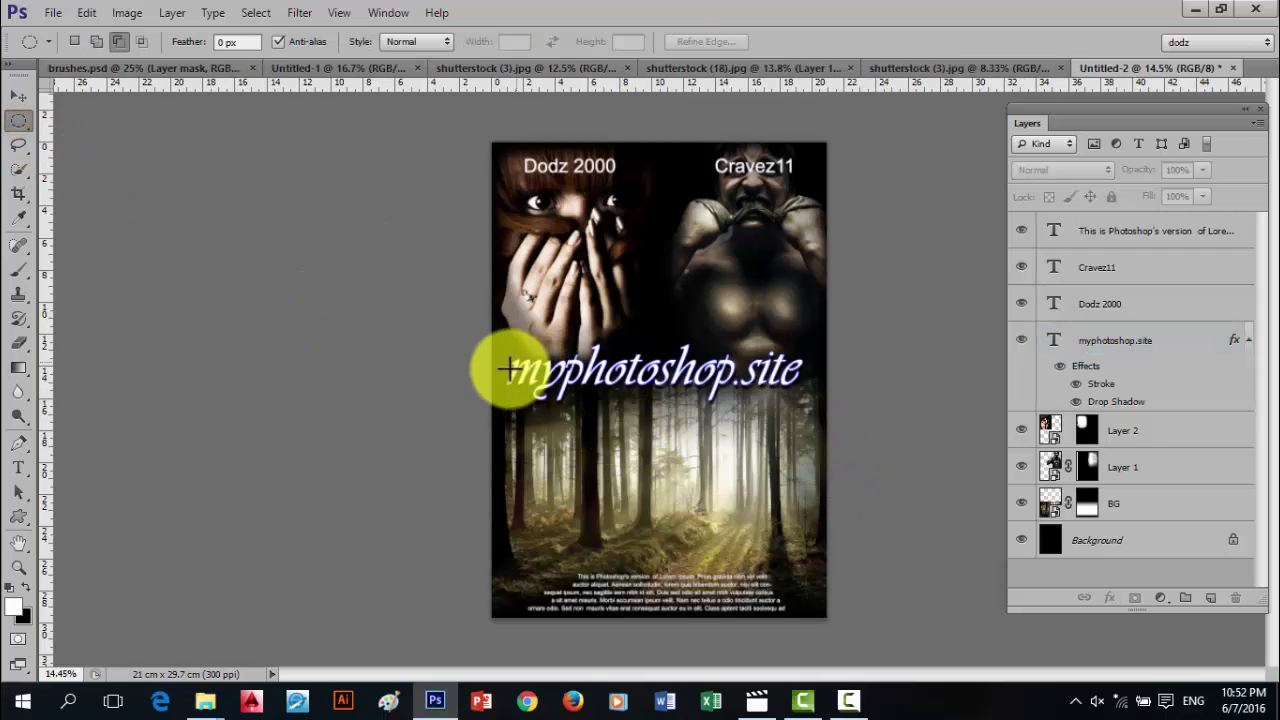
{"action": "left_click_drag", "start_coordinate": [506, 372], "coordinate": [816, 510]}
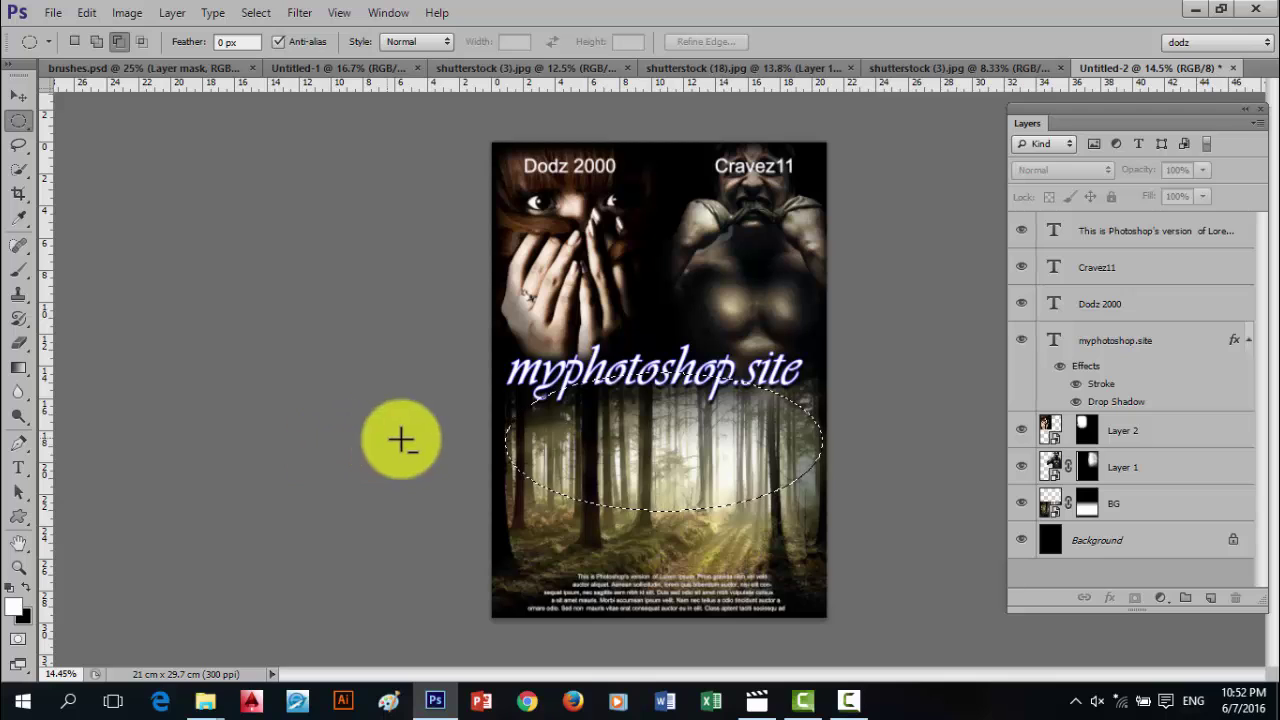
{"action": "right_click", "coordinate": [548, 430]}
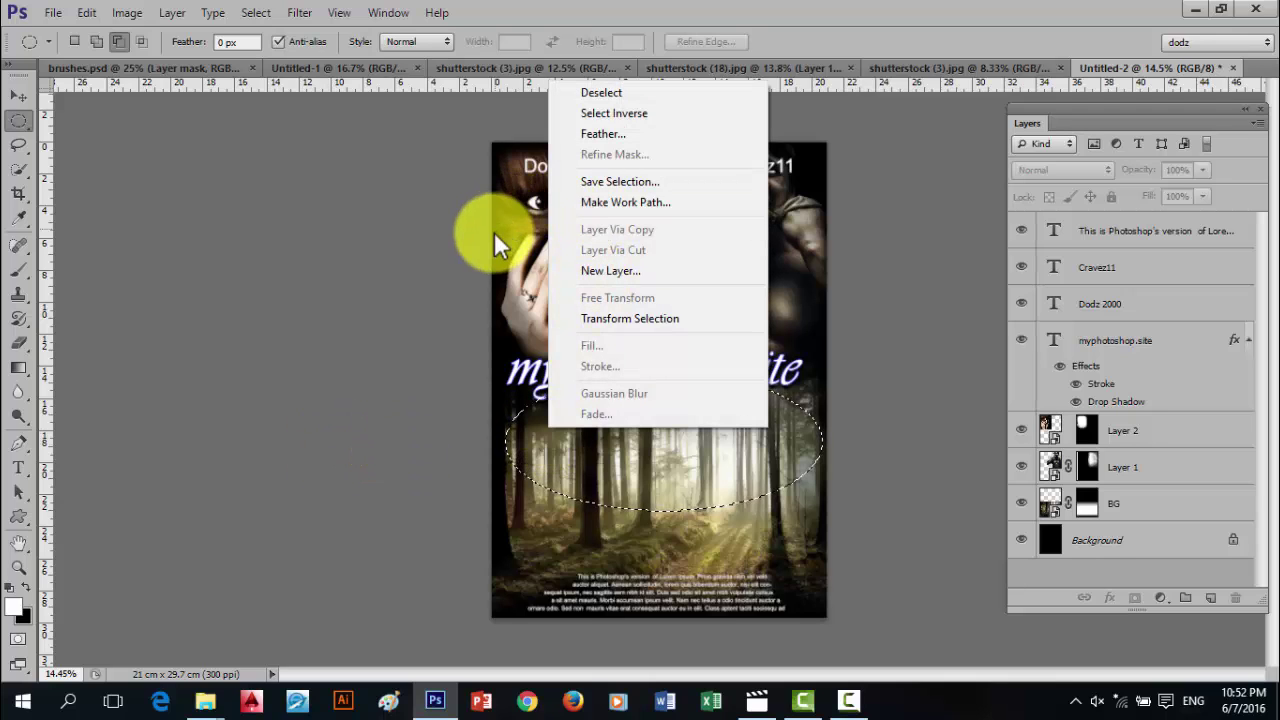
{"action": "left_click", "coordinate": [17, 124]}
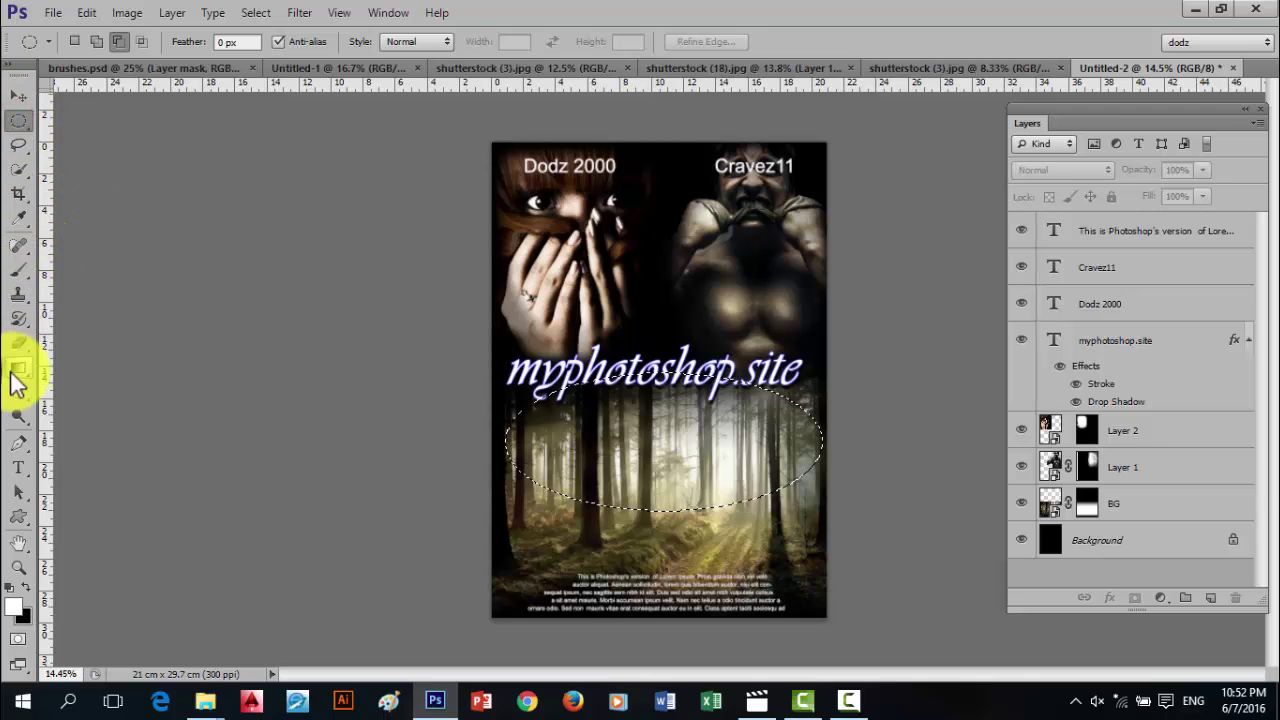
{"action": "mouse_move", "coordinate": [14, 371]}
{"action": "left_mouse_down"}
{"action": "mouse_move", "coordinate": [61, 365]}
{"action": "mouse_move", "coordinate": [85, 381]}
{"action": "left_mouse_up"}
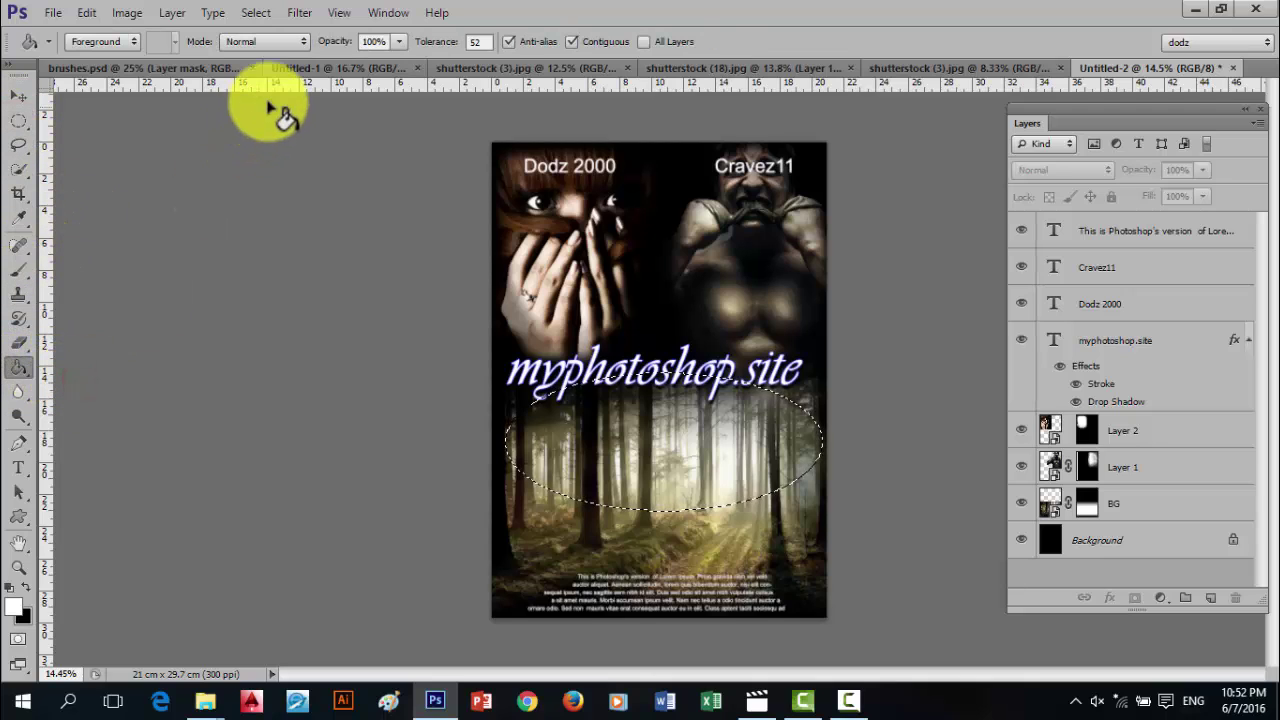
{"action": "left_click", "coordinate": [24, 590]}
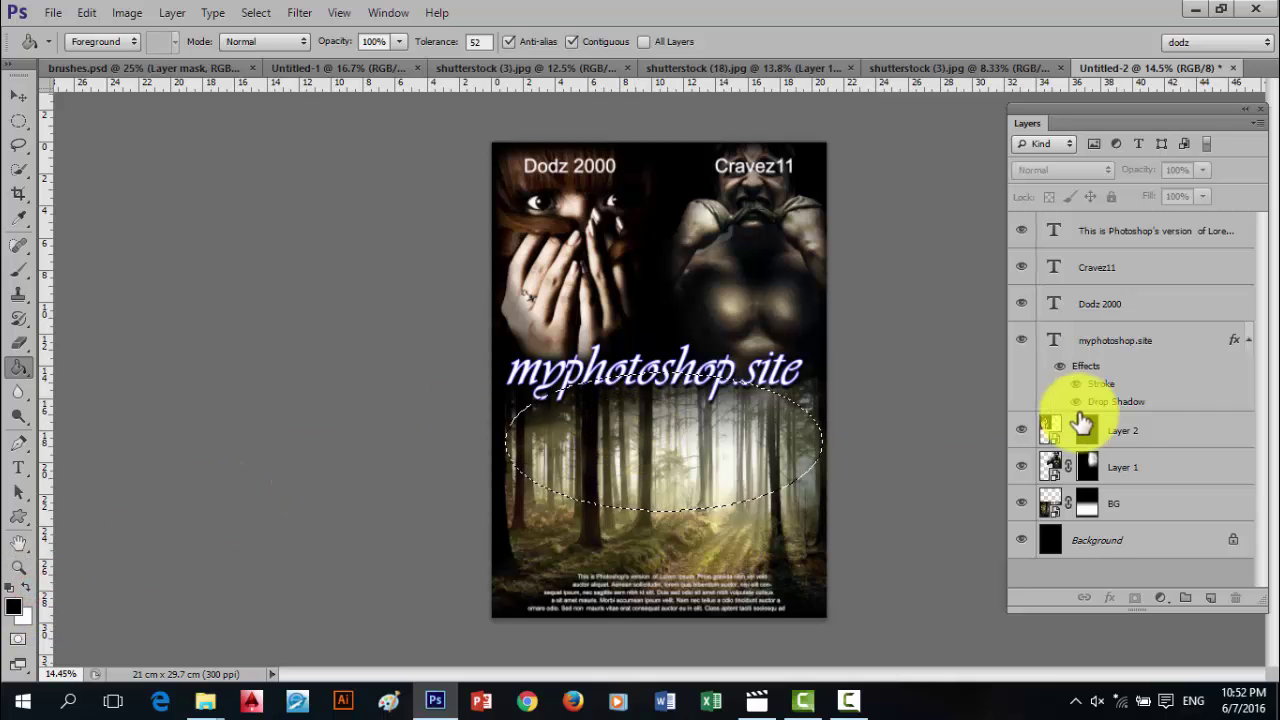
{"action": "left_click", "coordinate": [1160, 341]}
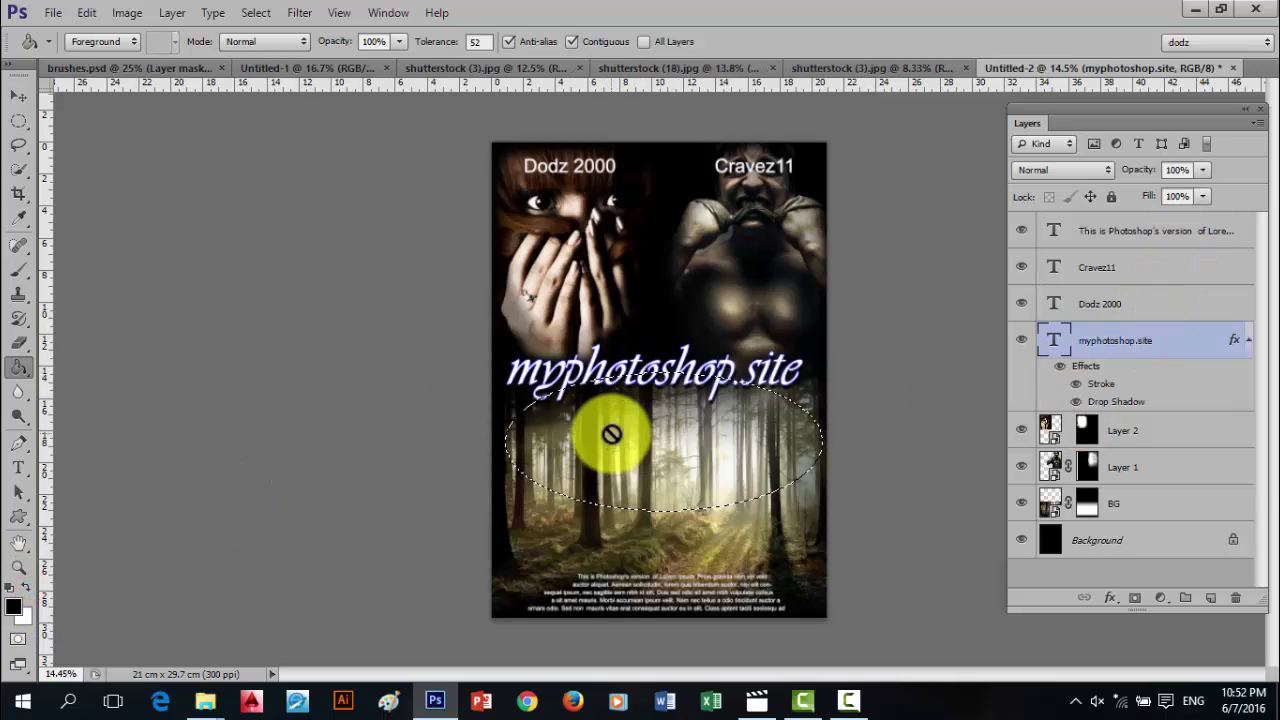
{"action": "left_click", "coordinate": [1209, 598]}
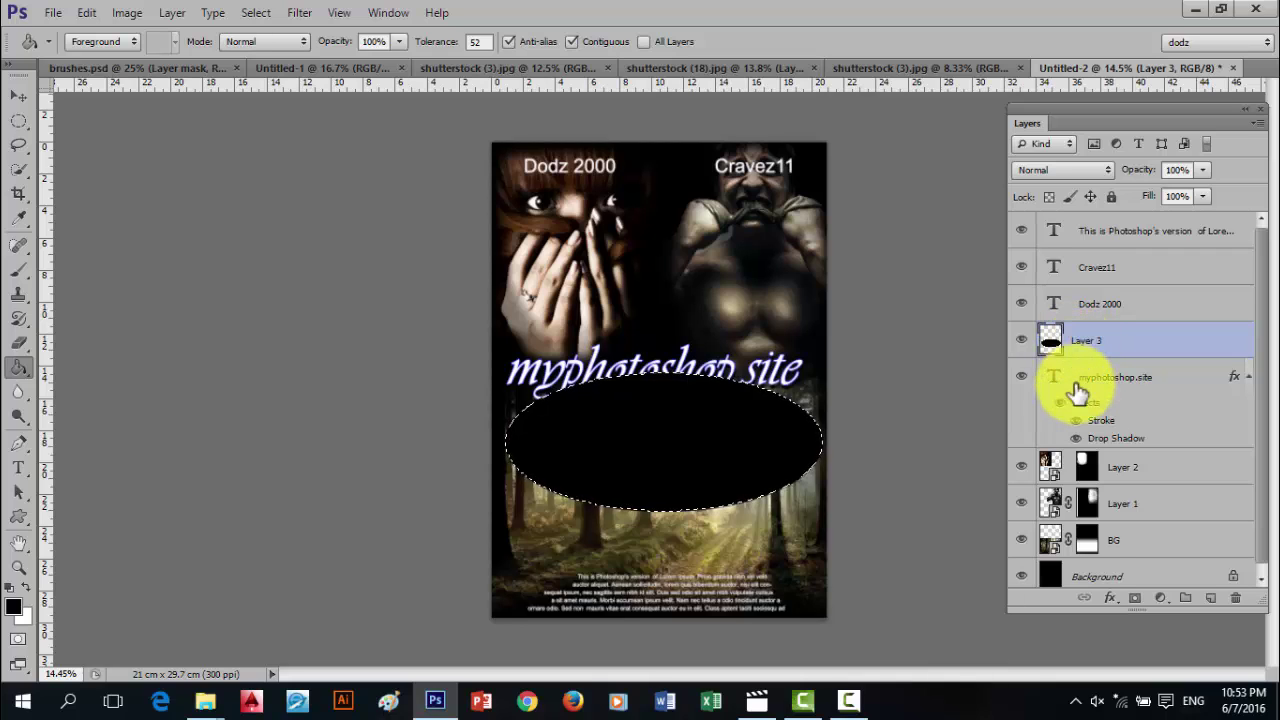
{"action": "key", "text": "ctrl+z"}
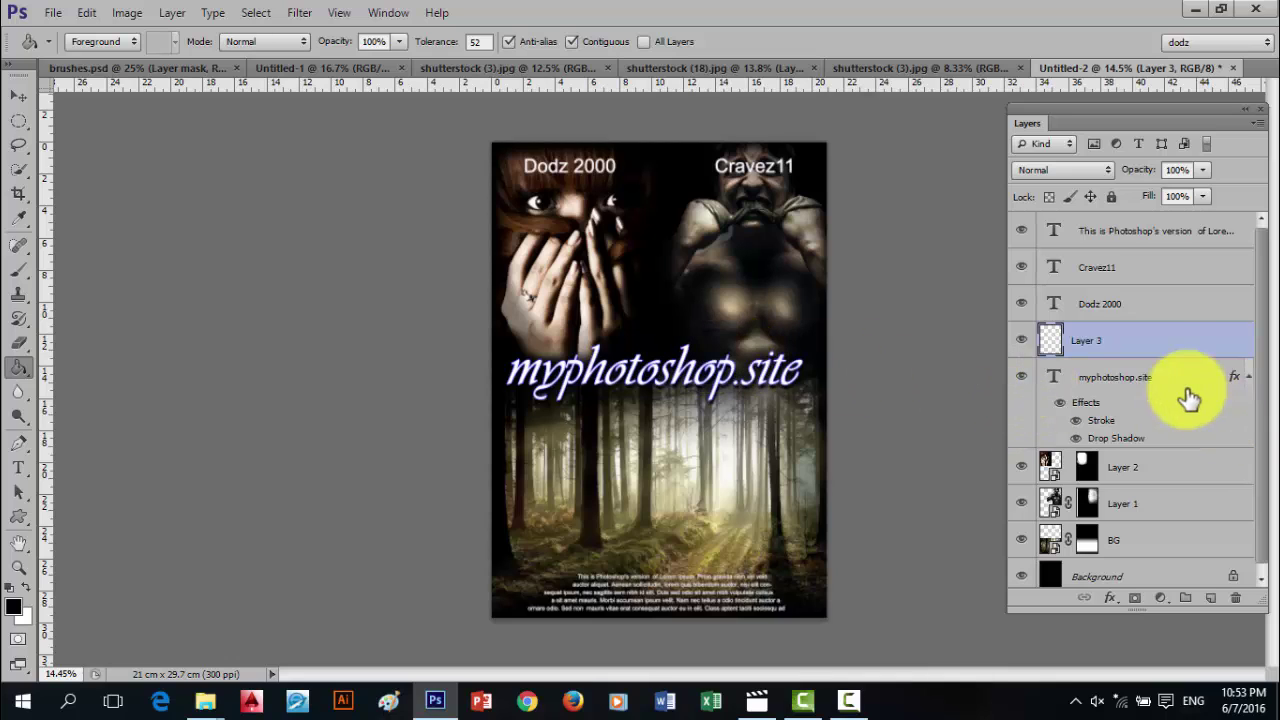
{"action": "left_click_drag", "start_coordinate": [1155, 349], "coordinate": [1236, 597]}
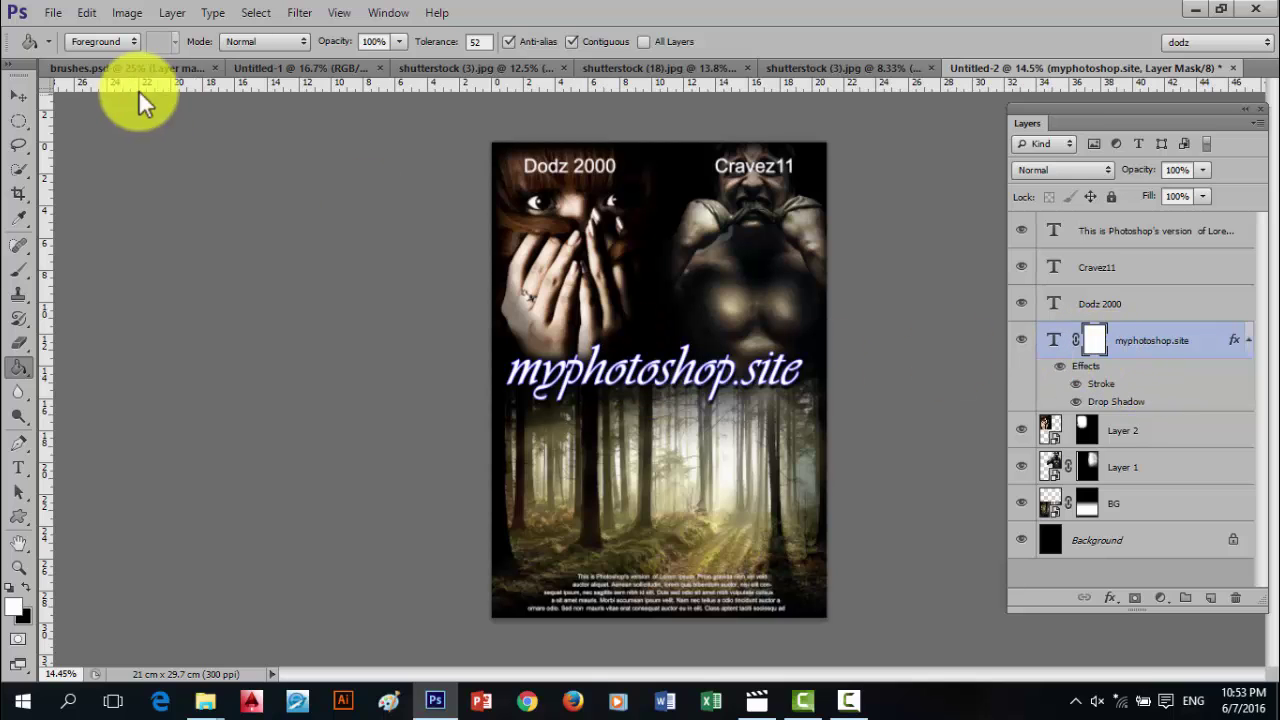
- With the title layer masked, make a wide elliptical selection overlapping the title's lower half and nudge it slightly on the mask
{"action": "left_click", "coordinate": [20, 116]}
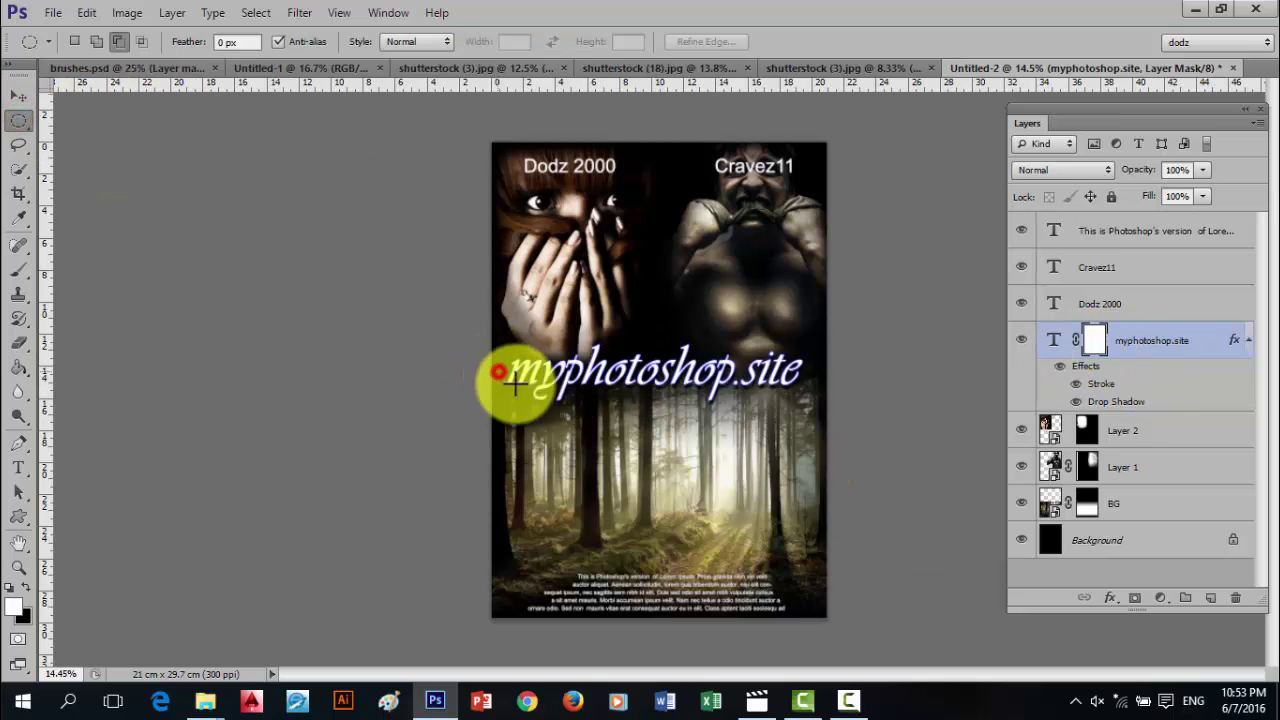
{"action": "left_click_drag", "start_coordinate": [505, 376], "coordinate": [798, 518]}
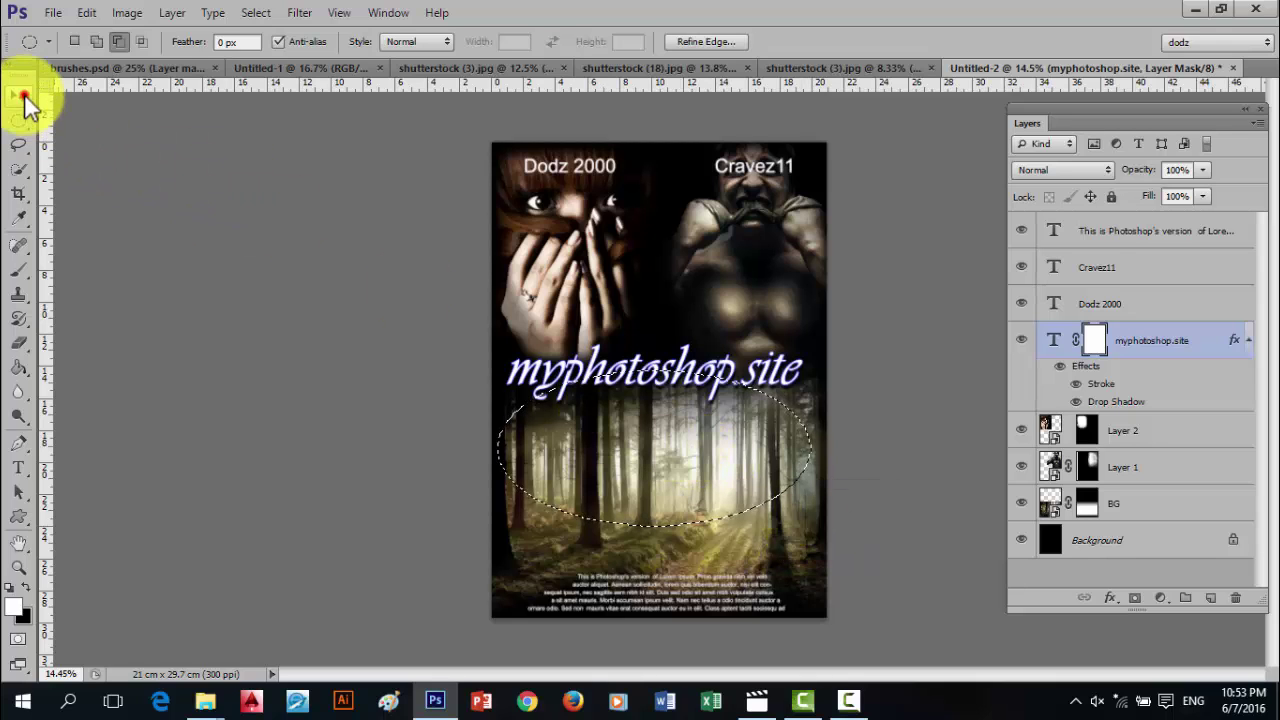
{"action": "left_click", "coordinate": [20, 93]}
{"action": "mouse_move", "coordinate": [732, 473]}
{"action": "left_mouse_down"}
{"action": "mouse_move", "coordinate": [698, 462]}
{"action": "mouse_move", "coordinate": [726, 468]}
{"action": "left_mouse_up"}
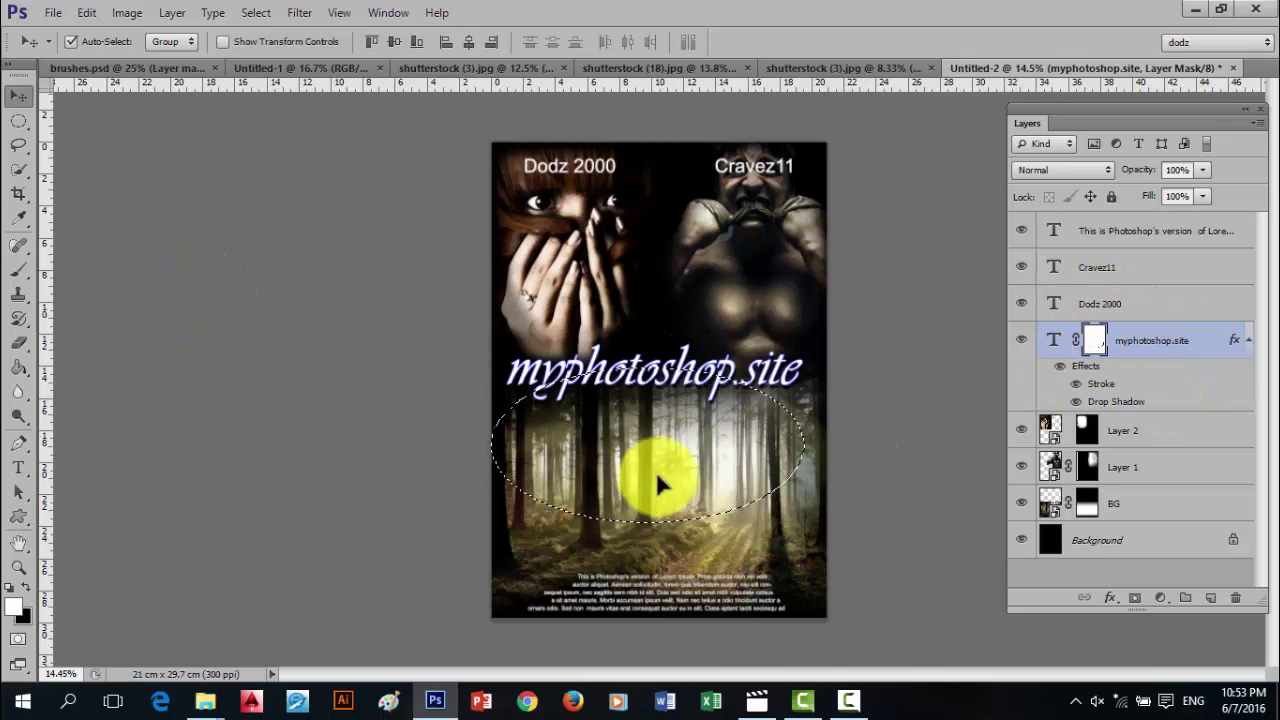
- Fill the elliptical selection on the title's layer mask with black using the Paint Bucket
{"action": "right_click", "coordinate": [694, 434]}
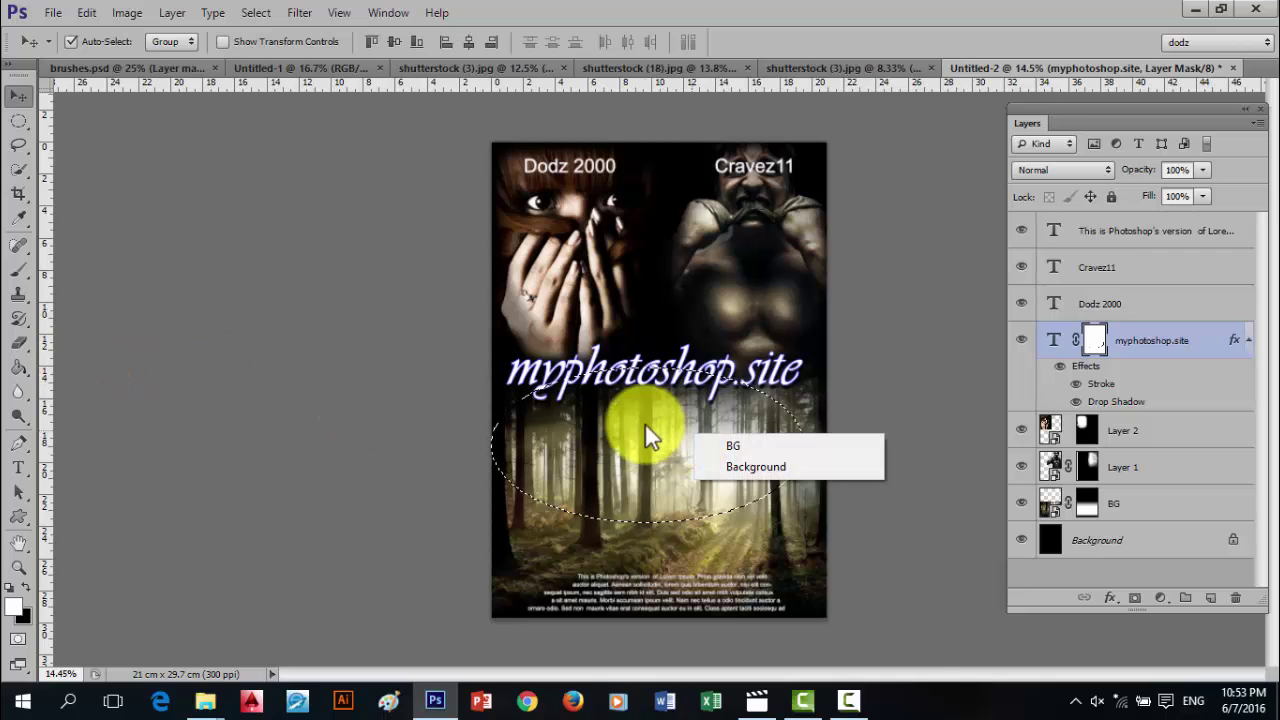
{"action": "left_click", "coordinate": [645, 424]}
{"action": "right_click", "coordinate": [645, 425]}
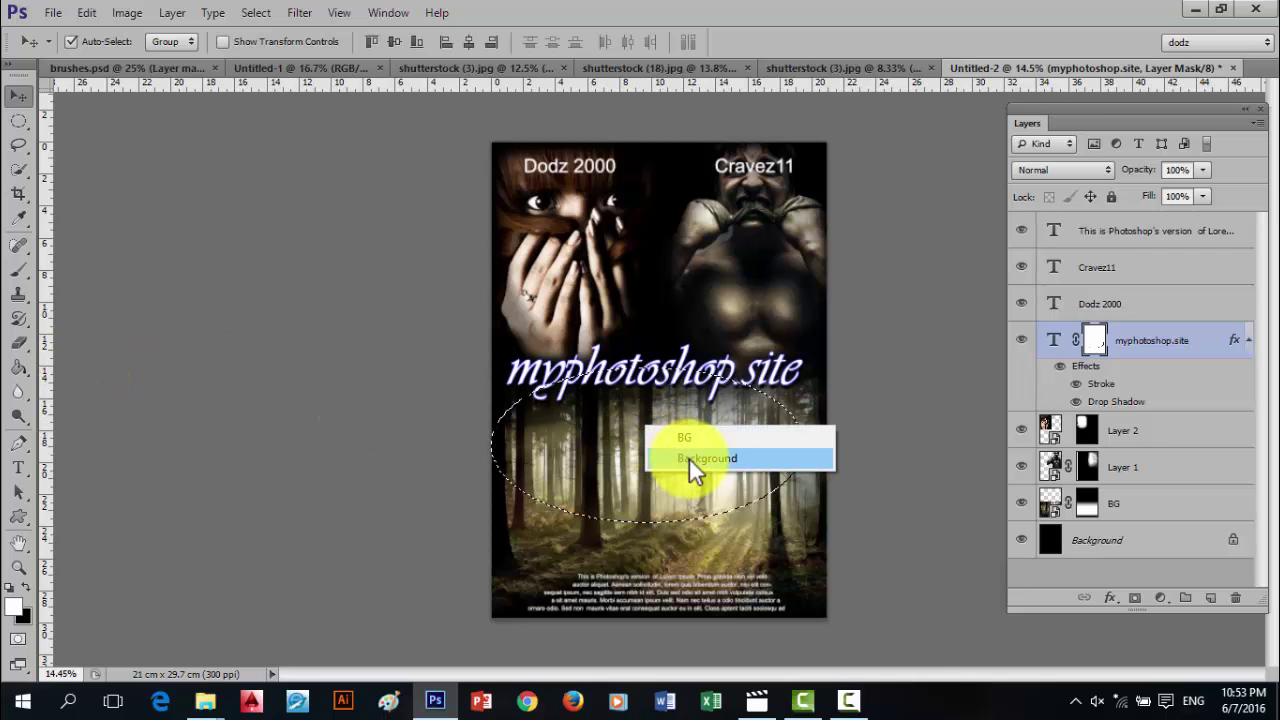
{"action": "left_click", "coordinate": [19, 367]}
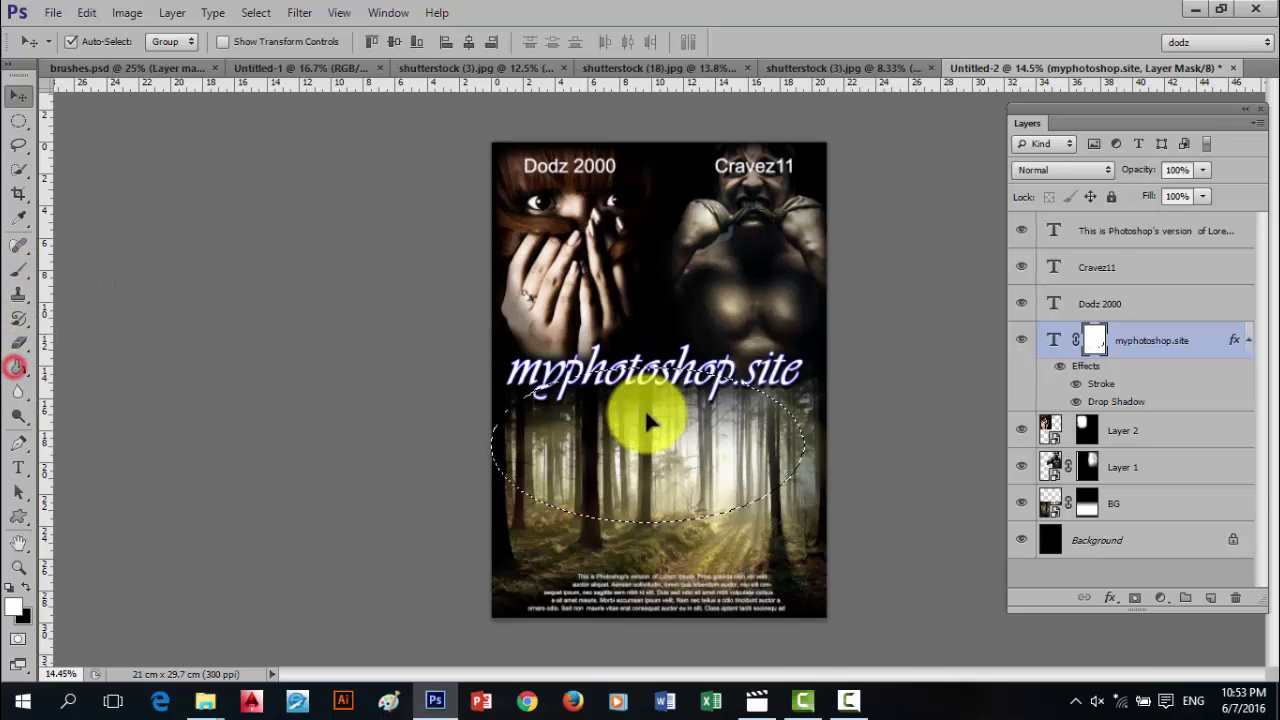
{"action": "left_click", "coordinate": [654, 417]}
{"action": "left_click", "coordinate": [19, 367]}
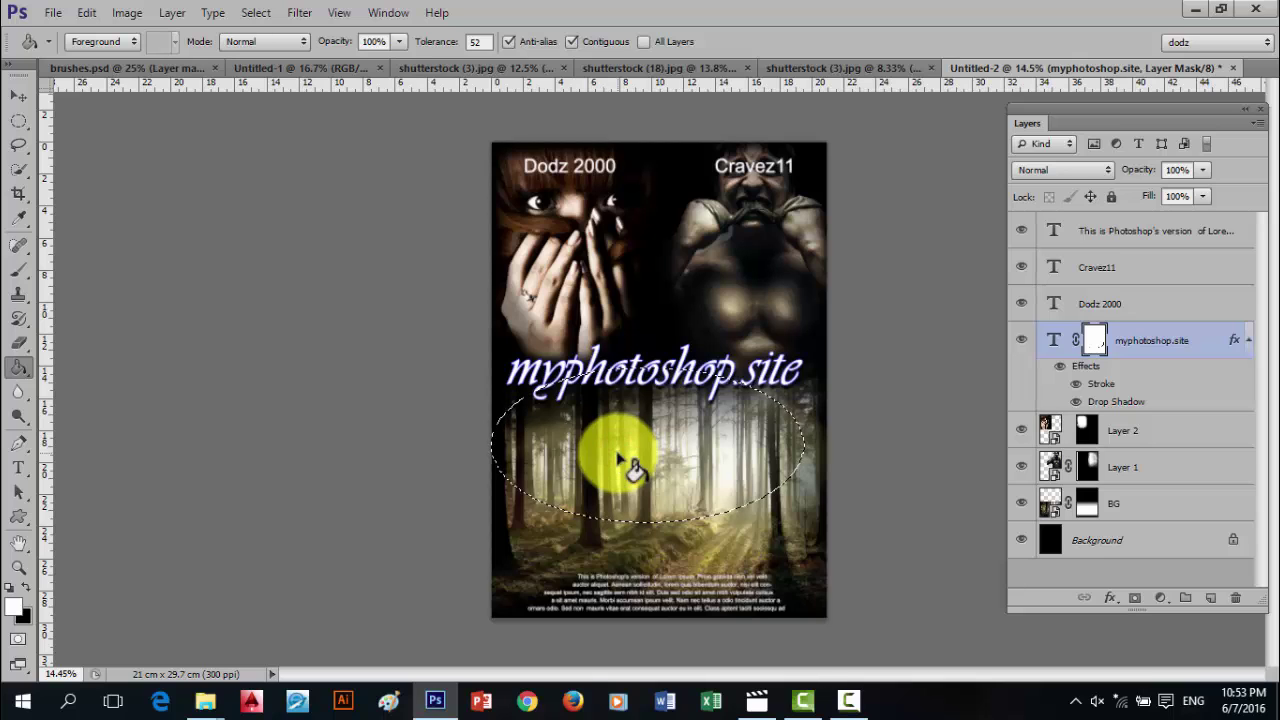
{"action": "left_click", "coordinate": [31, 371]}
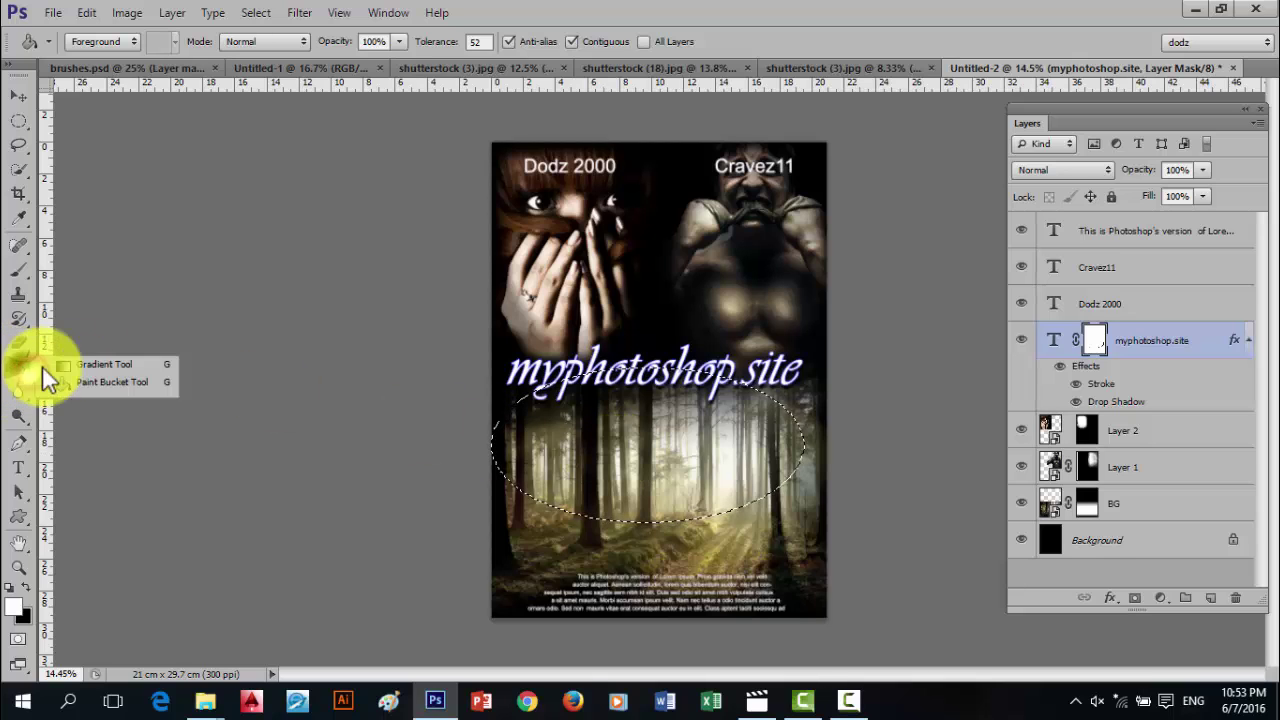
{"action": "left_click", "coordinate": [19, 369]}
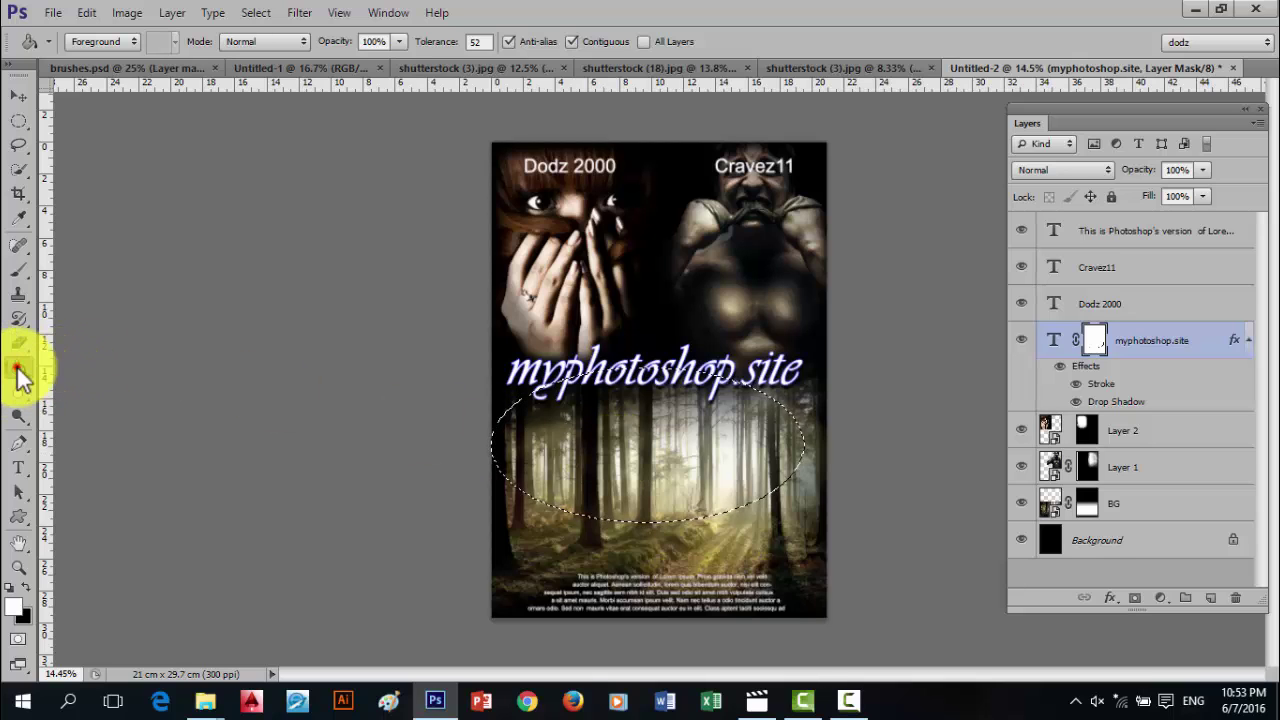
{"action": "left_click", "coordinate": [25, 587]}
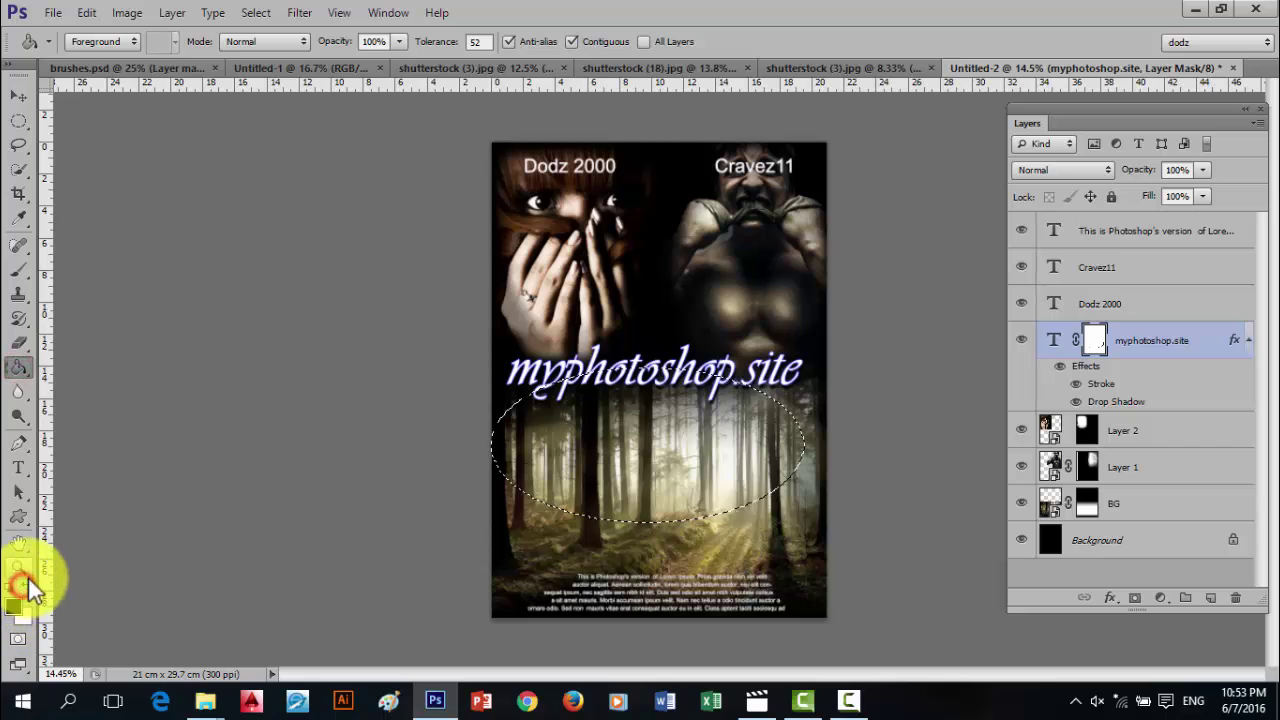
{"action": "left_click", "coordinate": [600, 460]}
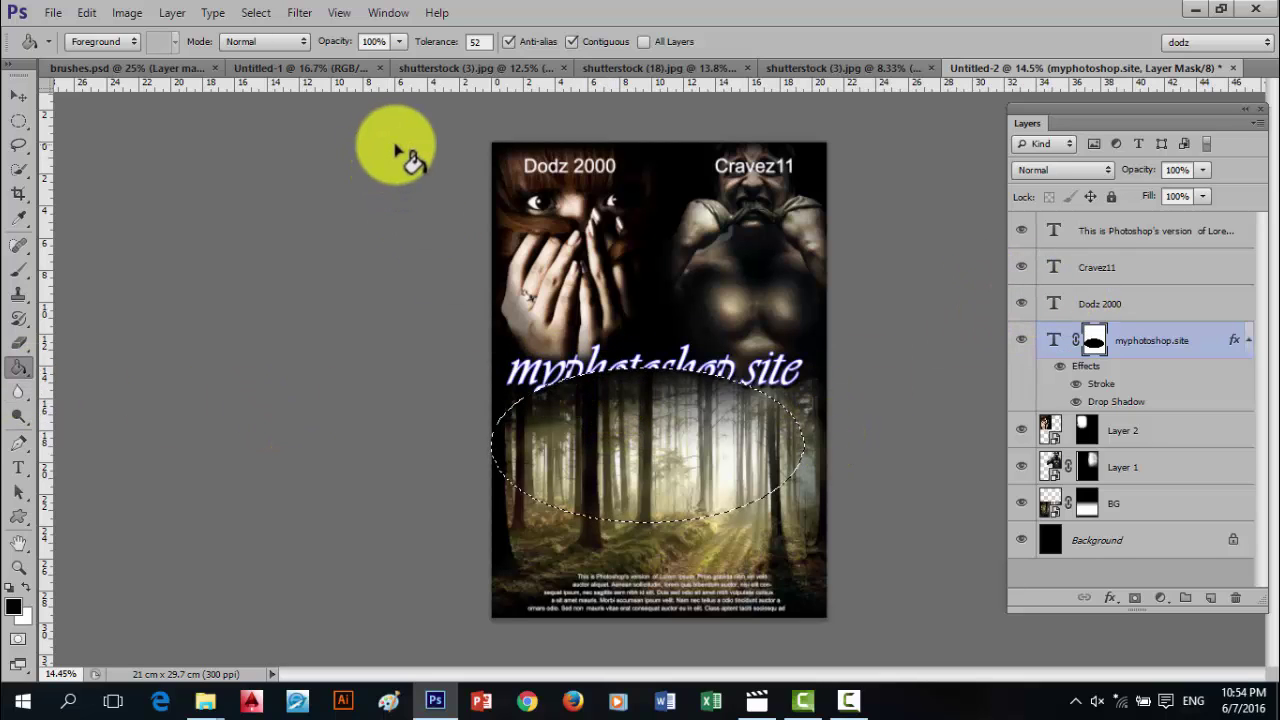
- Apply a Gaussian Blur with a 100.6-pixel radius to the title's layer mask inside the selection
{"action": "left_click", "coordinate": [299, 14]}
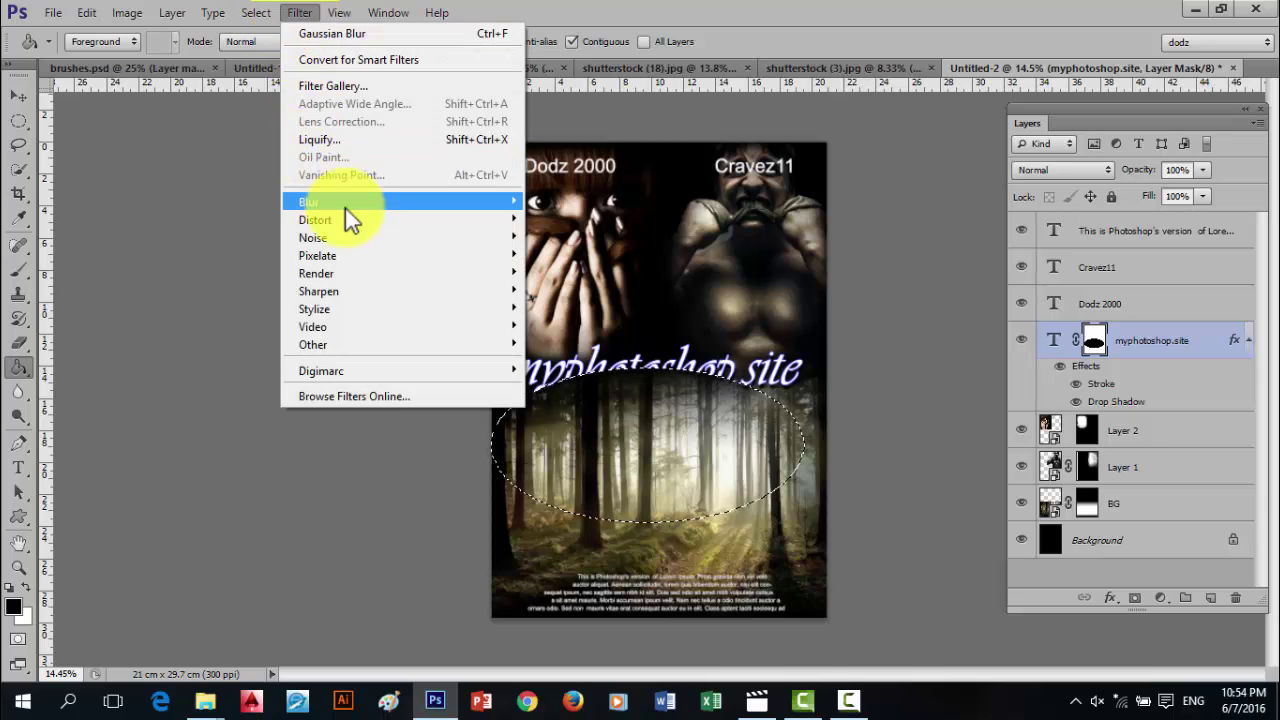
{"action": "left_click", "coordinate": [345, 206]}
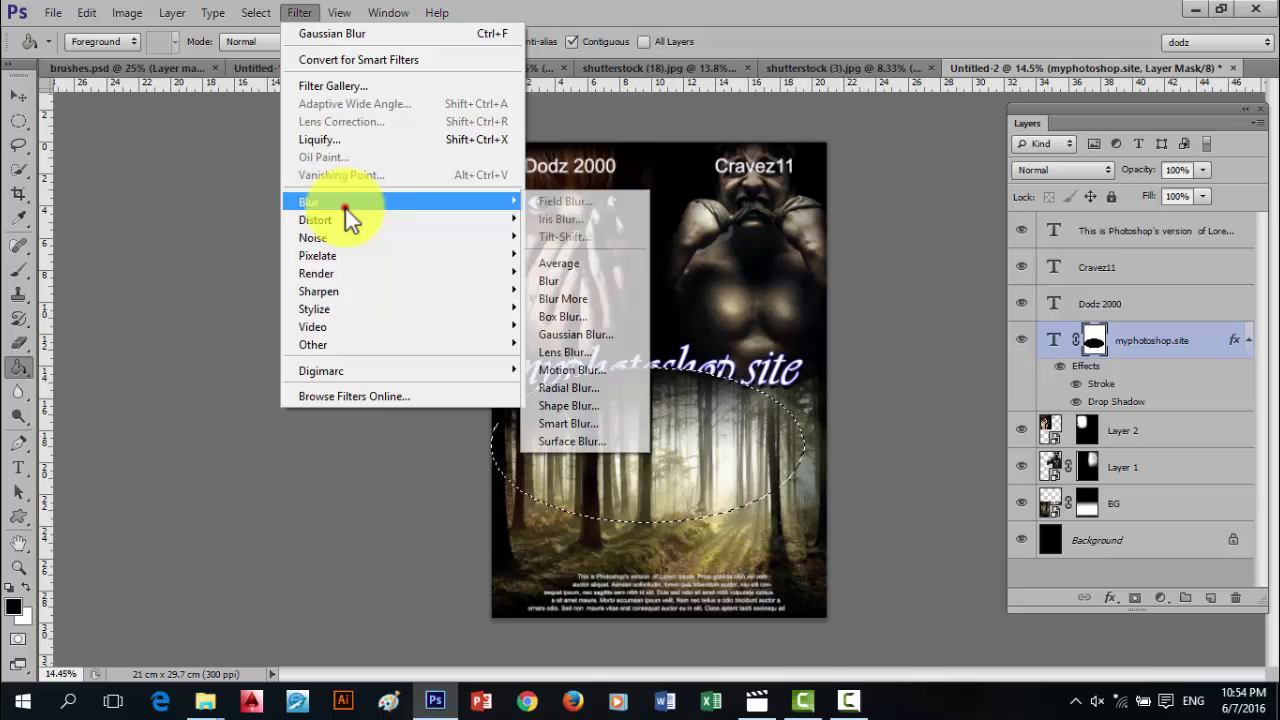
{"action": "left_click", "coordinate": [585, 337]}
{"action": "left_click_drag", "start_coordinate": [843, 206], "coordinate": [1157, 165]}
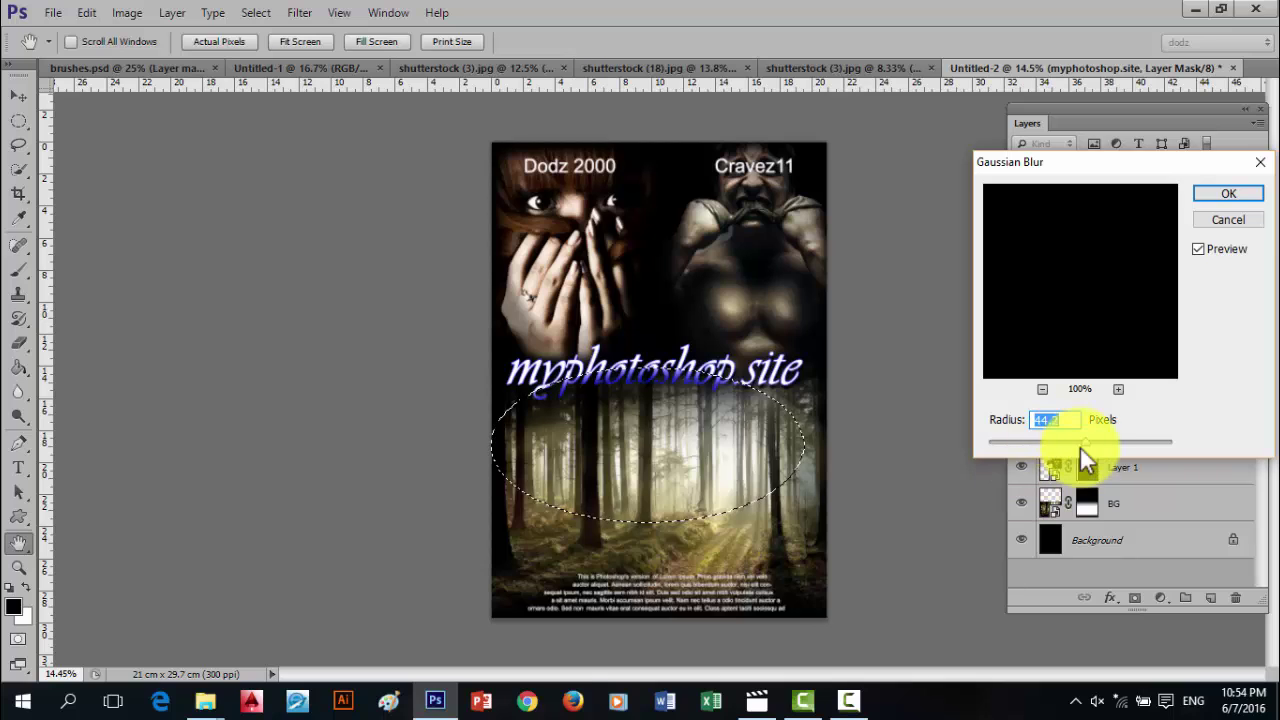
{"action": "mouse_move", "coordinate": [1084, 446]}
{"action": "left_mouse_down"}
{"action": "mouse_move", "coordinate": [1057, 440]}
{"action": "mouse_move", "coordinate": [1106, 440]}
{"action": "left_mouse_up"}
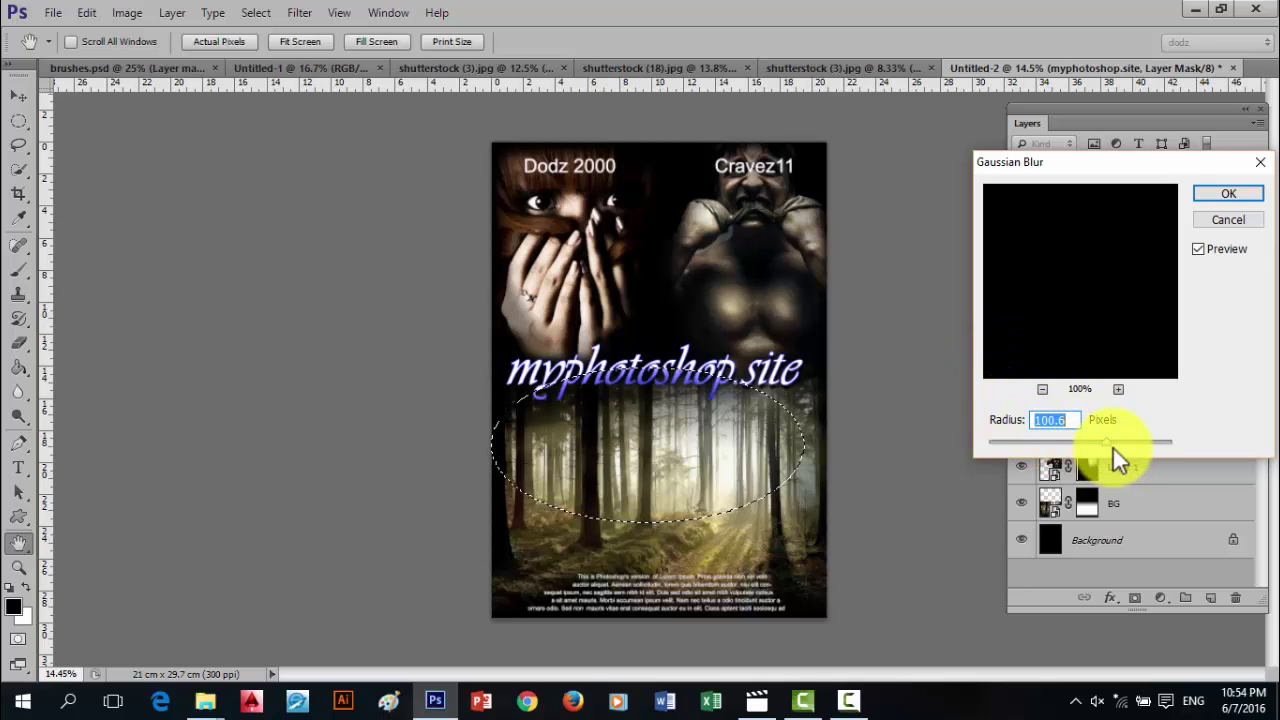
{"action": "mouse_move", "coordinate": [1110, 445]}
{"action": "left_mouse_down"}
{"action": "mouse_move", "coordinate": [1029, 446]}
{"action": "mouse_move", "coordinate": [1086, 457]}
{"action": "mouse_move", "coordinate": [1106, 445]}
{"action": "left_mouse_up"}
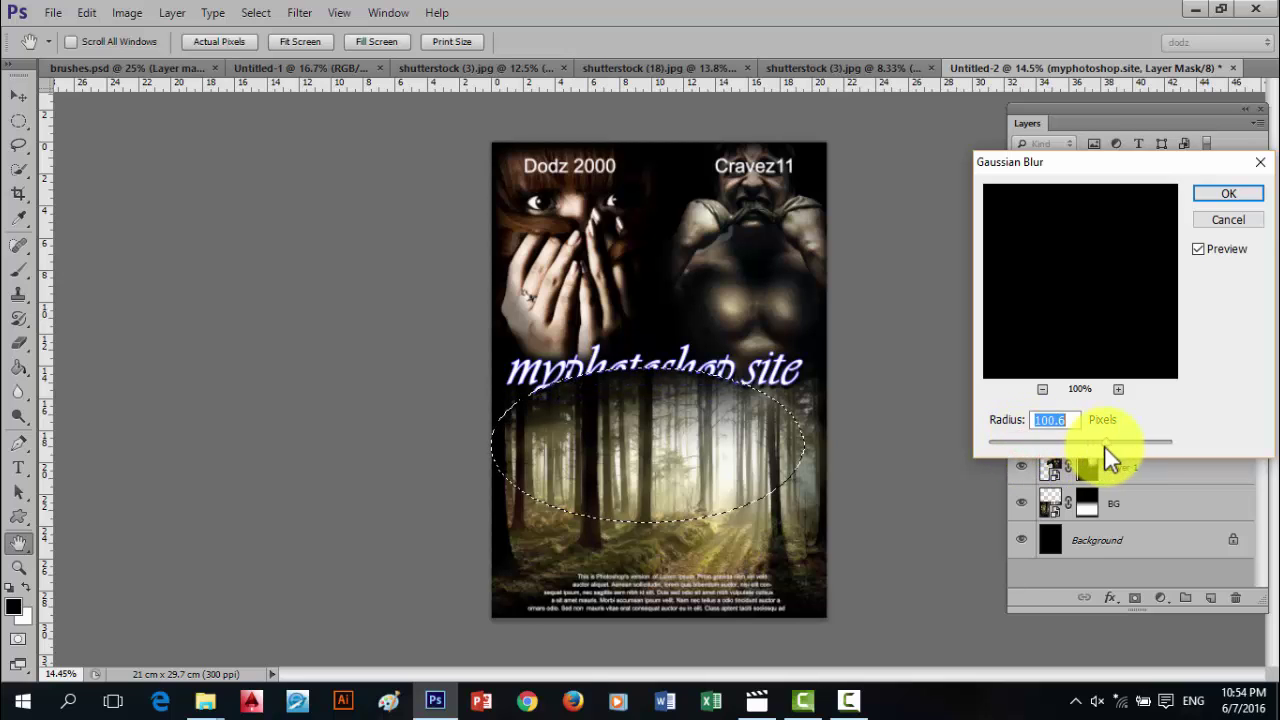
{"action": "left_click", "coordinate": [1226, 193]}
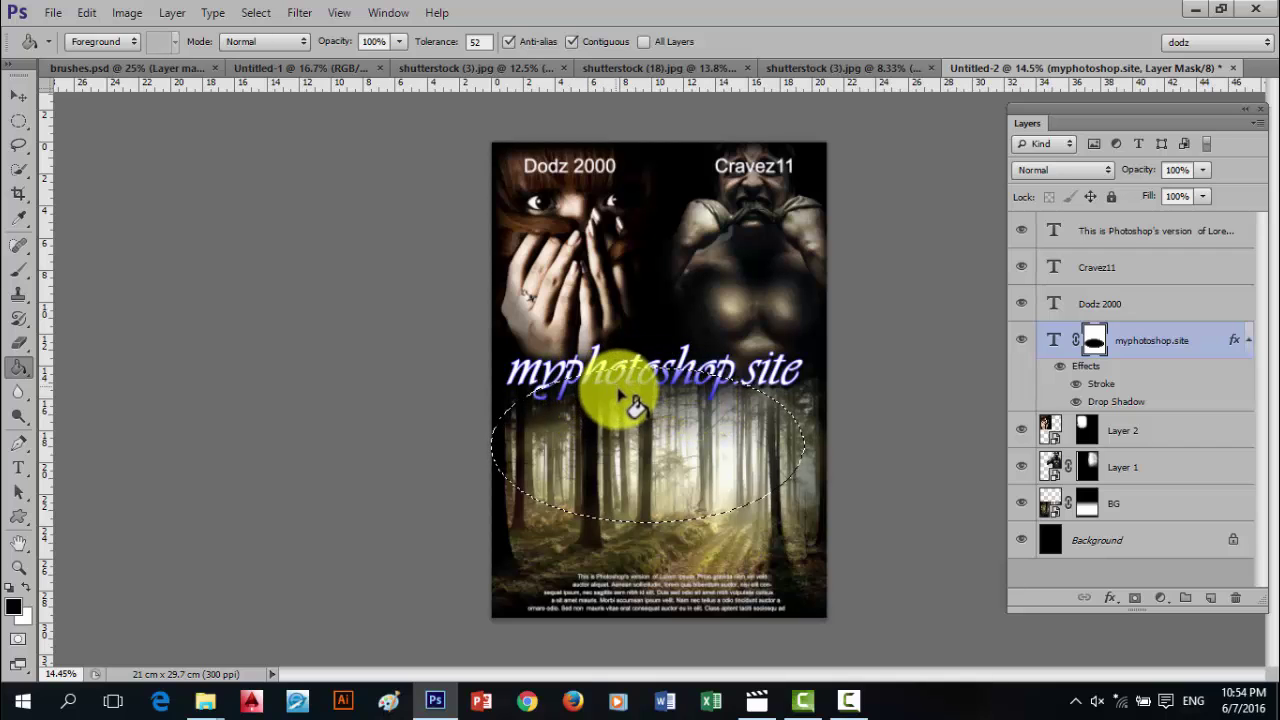
- Clear the selection and compare the masked title with its layer effects hidden and shown
{"action": "key", "text": "ctrl+d"}
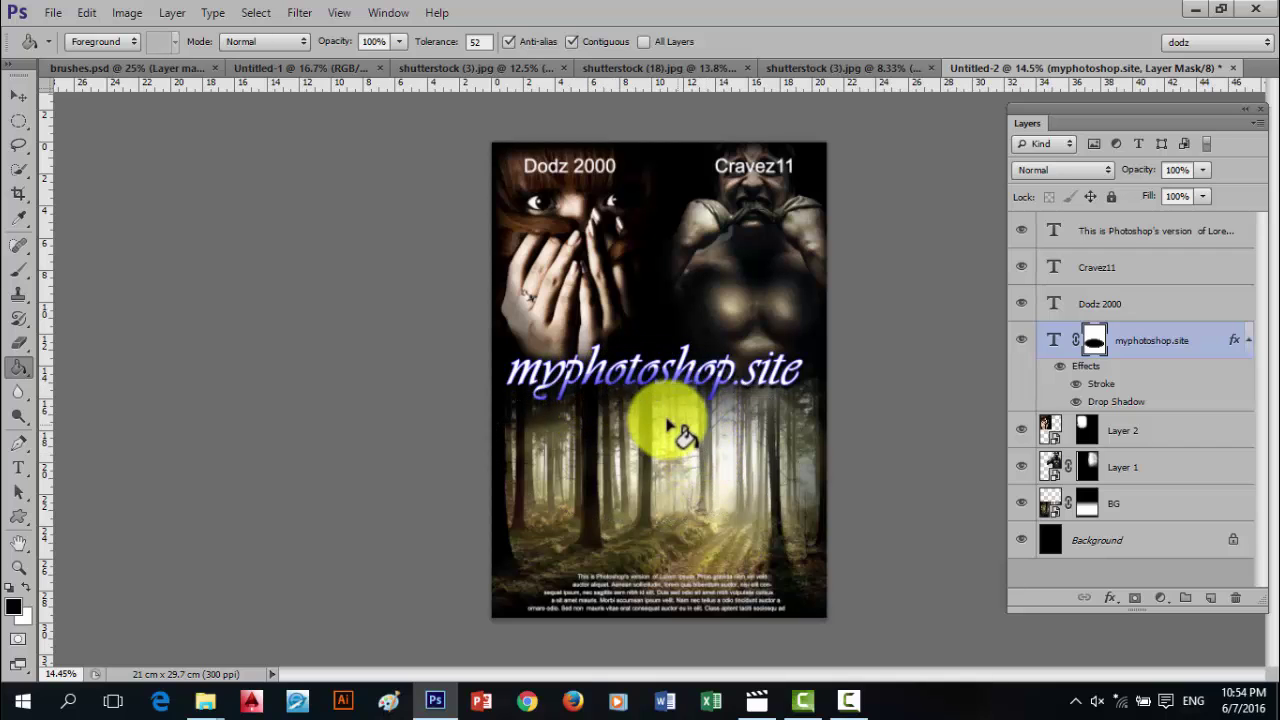
{"action": "left_click", "coordinate": [1062, 370]}
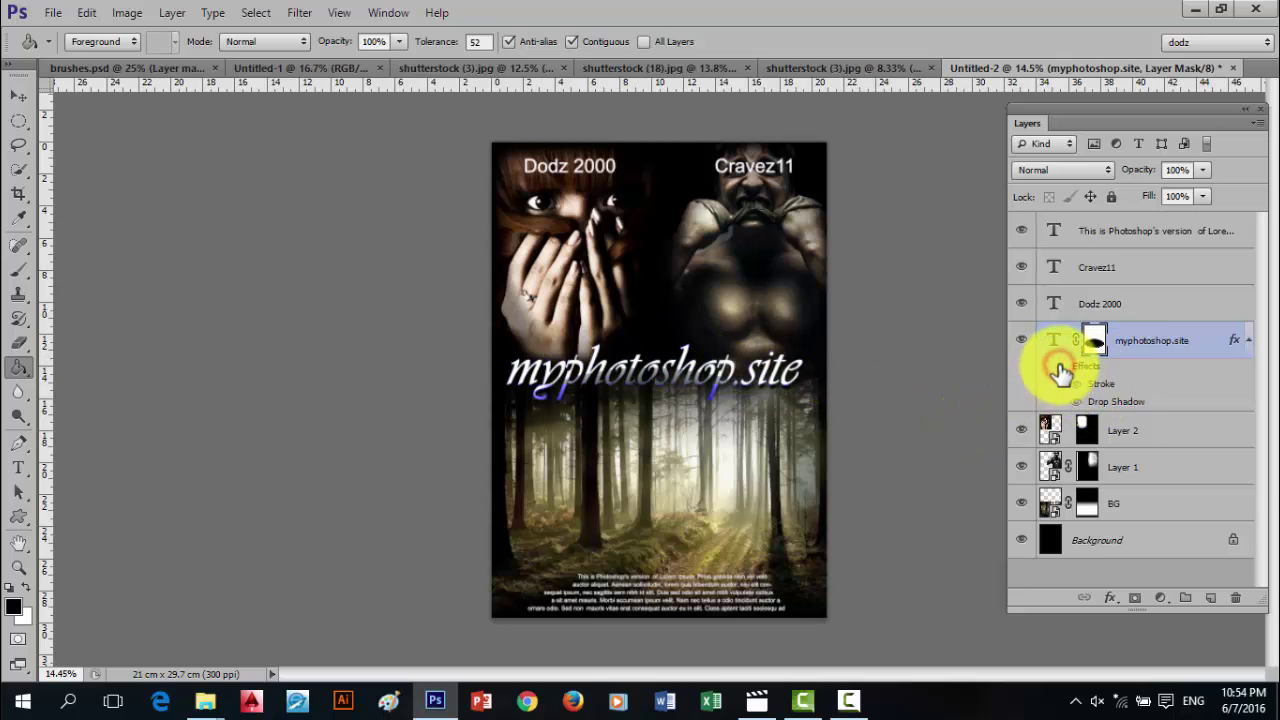
{"action": "left_click", "coordinate": [1061, 371]}
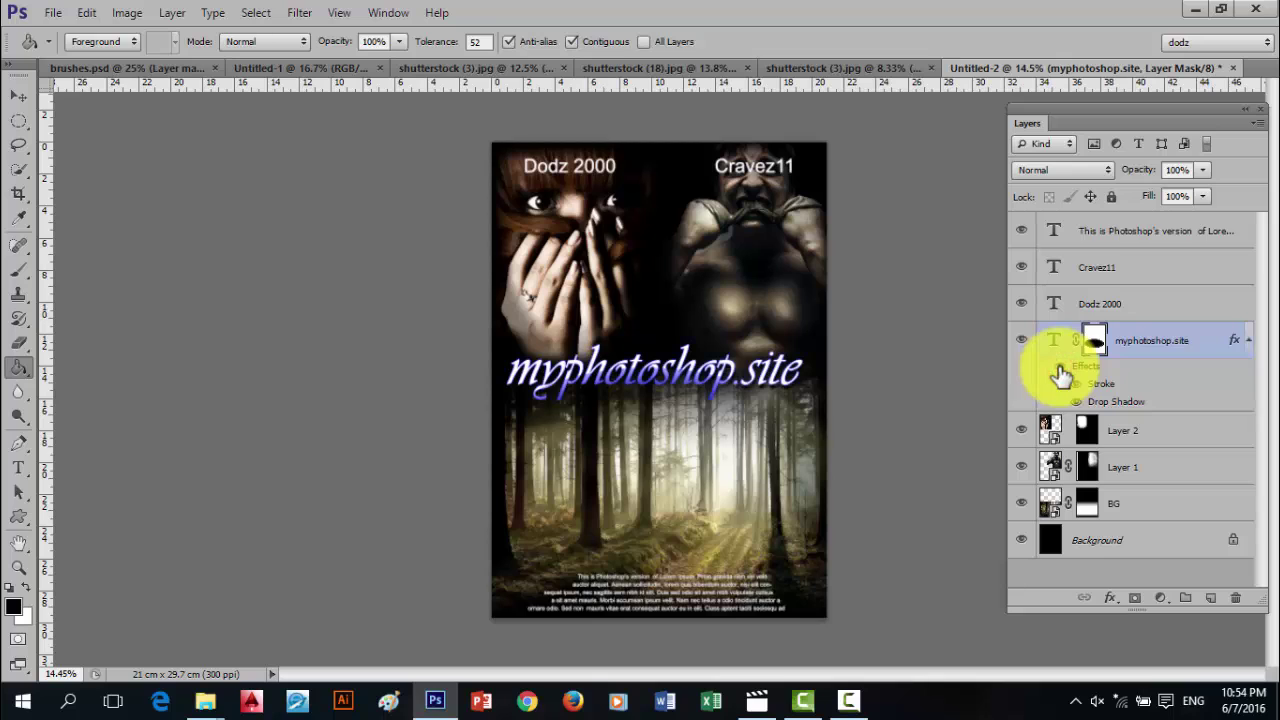